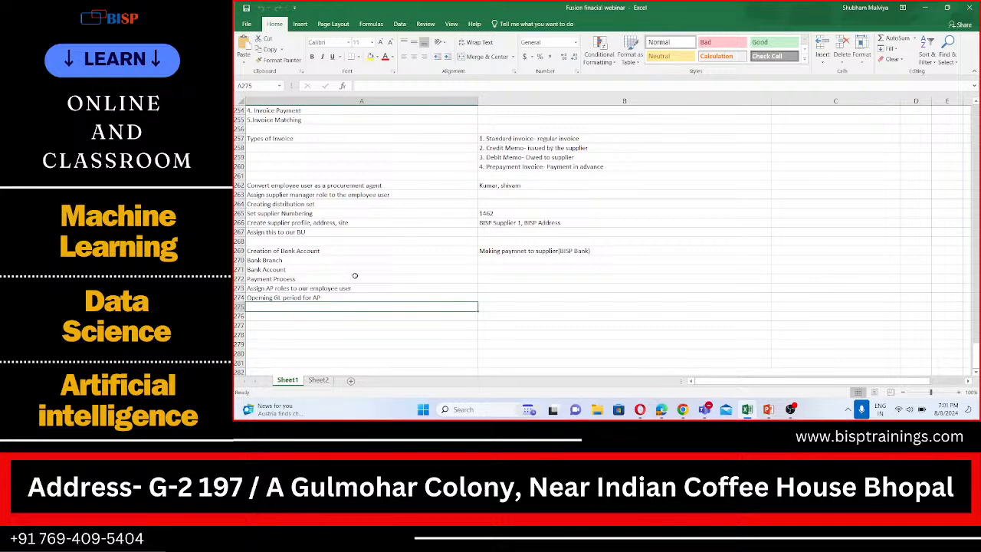
- Enter "Distribution set" in cell A276 and mark it "done" in B276
{"action": "scroll", "coordinate": [355, 275], "scroll_direction": "down", "scroll_amount": 1}
{"action": "left_click", "coordinate": [283, 290]}
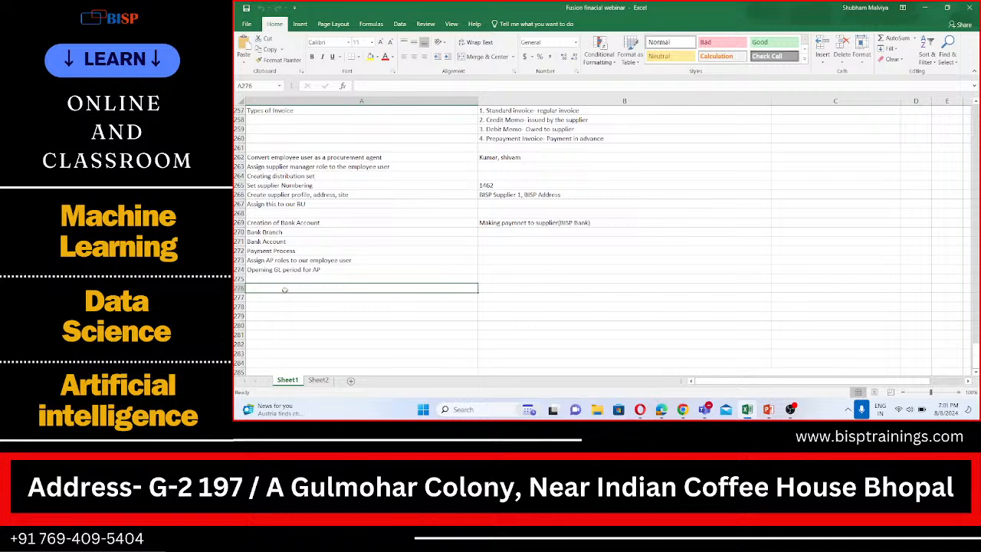
{"action": "type", "text": "D"}
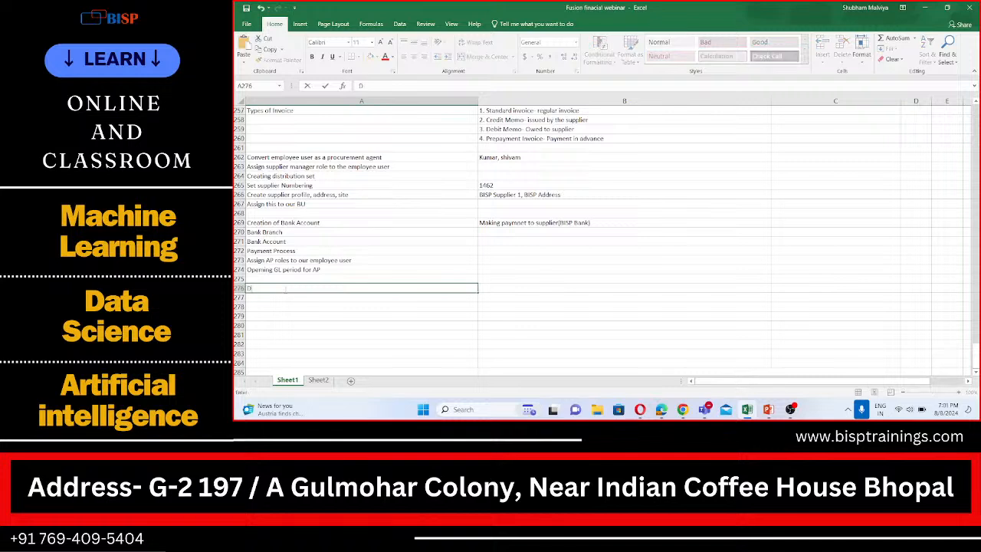
{"action": "type", "text": "istribution set"}
{"action": "left_click", "coordinate": [506, 288]}
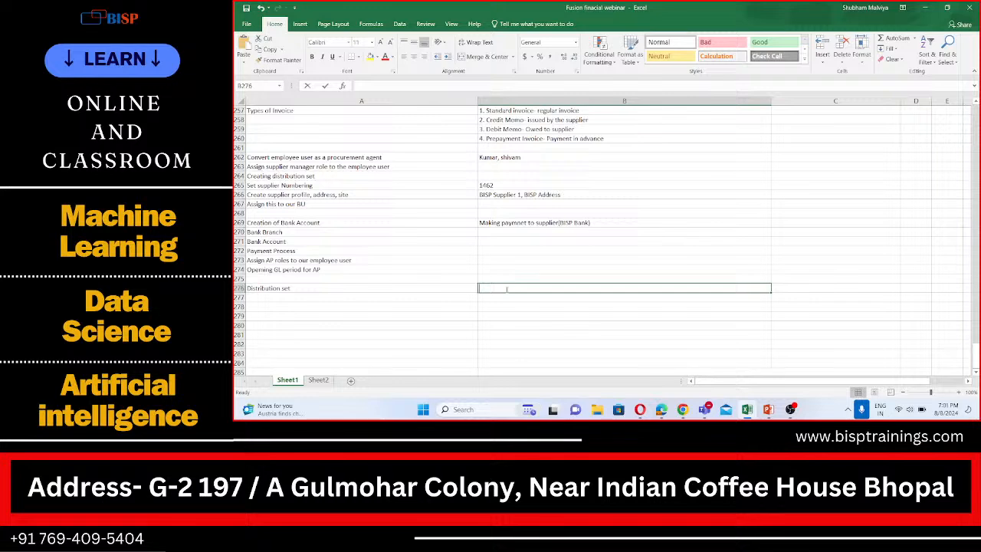
{"action": "type", "text": "done"}
{"action": "left_click_drag", "start_coordinate": [274, 297], "coordinate": [273, 291]}
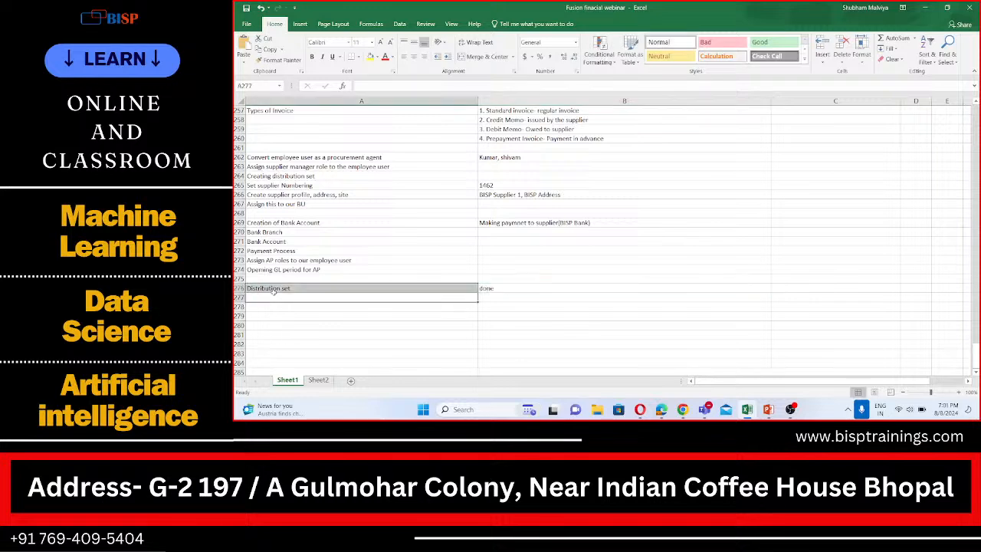
- Enter "Set supplier numbering" in cell A277 and mark it "done" in B277
{"action": "left_click", "coordinate": [271, 298]}
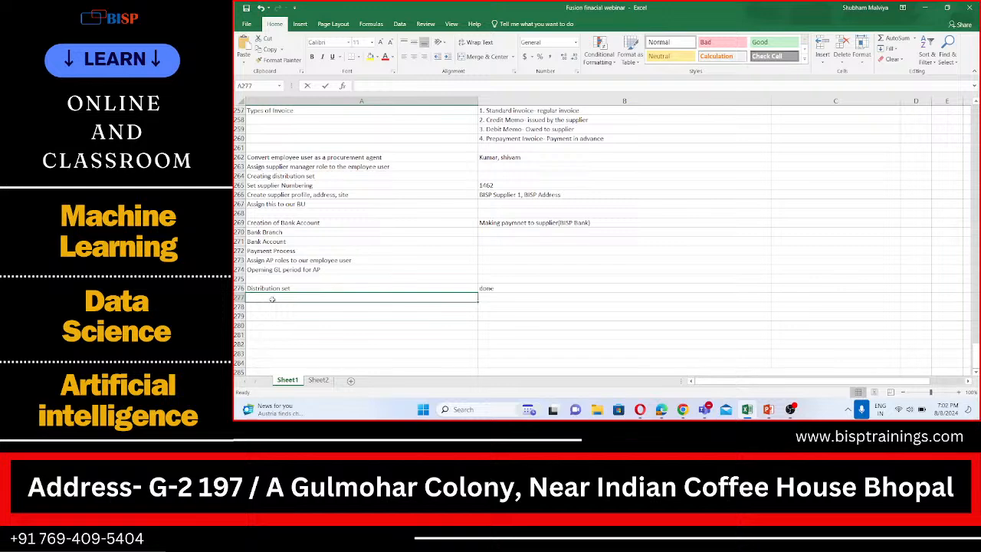
{"action": "double_click", "coordinate": [272, 298]}
{"action": "type", "text": "Se"}
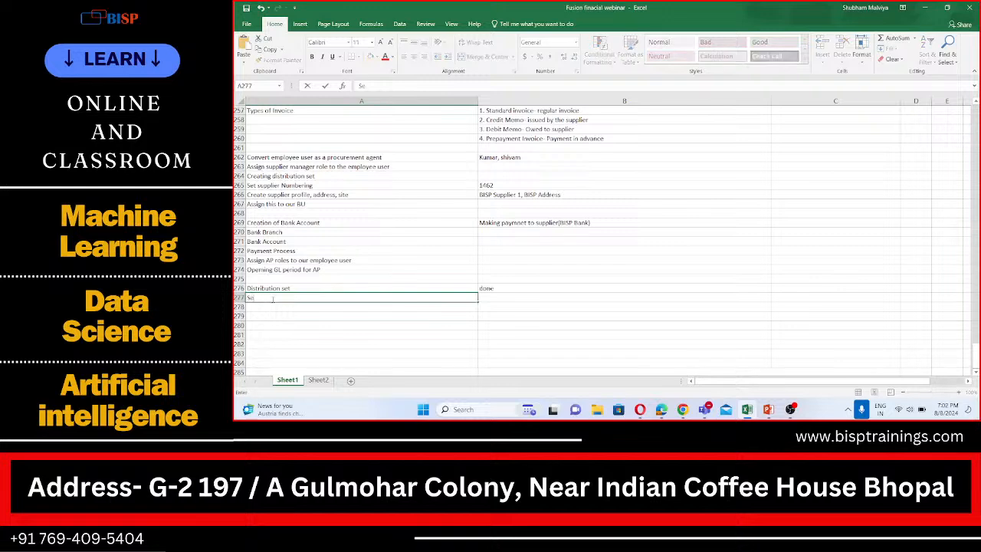
{"action": "type", "text": "t supplier numbering"}
{"action": "key", "text": "Tab"}
{"action": "type", "text": "d"}
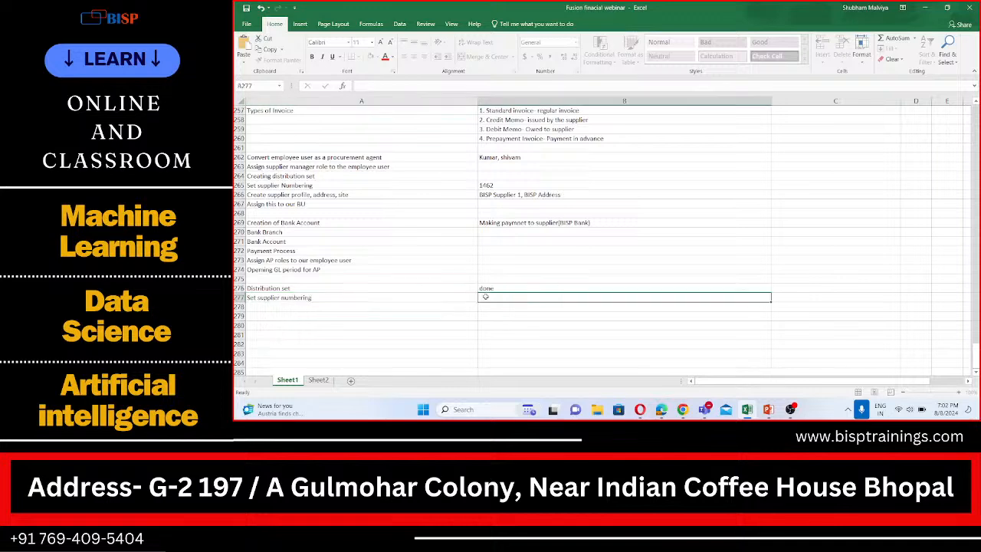
- Enter "Created; supplier" as the next checklist item in cell A278
{"action": "left_click", "coordinate": [262, 305]}
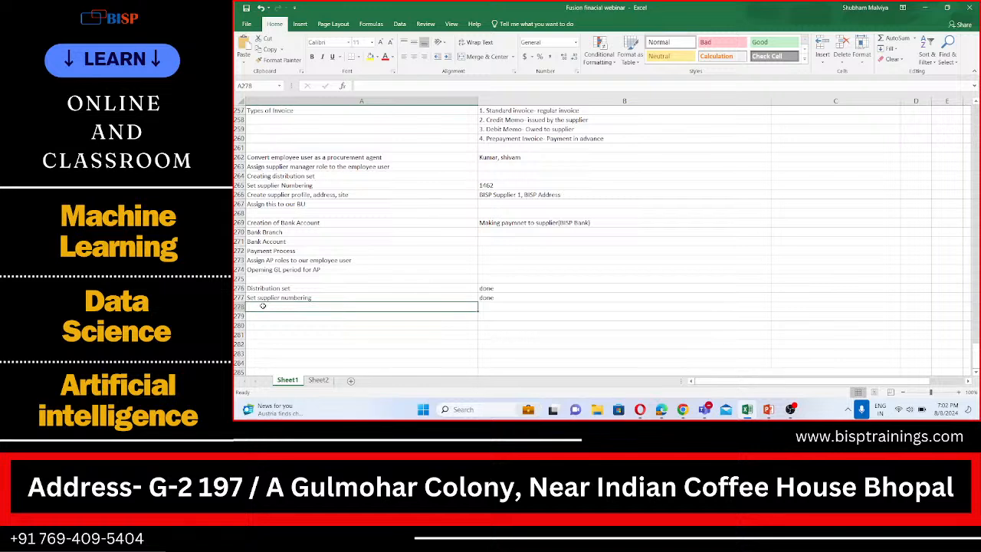
{"action": "type", "text": "Creates"}
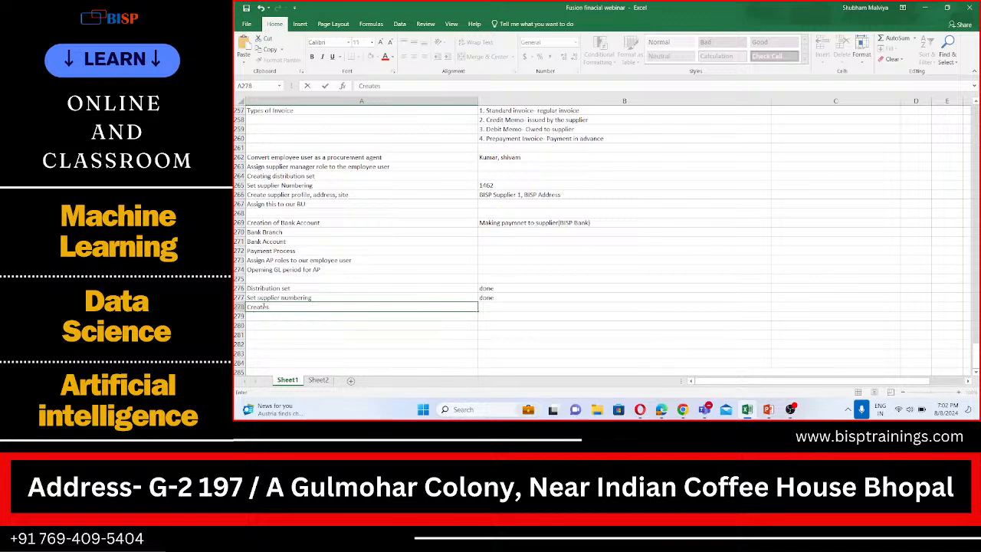
{"action": "key", "text": "BackSpace"}
{"action": "type", "text": "d, supplier"}
- Append a comma and the text "profile, address, site" copied from A266 to A278, and mark the item "done" in B278
{"action": "left_click", "coordinate": [293, 196]}
{"action": "left_click_drag", "start_coordinate": [311, 196], "coordinate": [349, 196]}
{"action": "key", "text": "ctrl+c"}
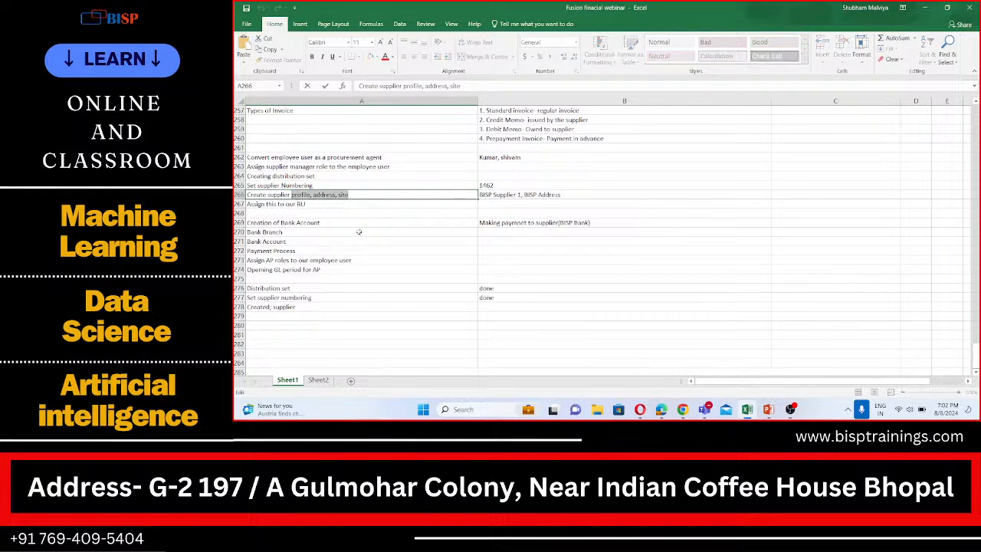
{"action": "left_click", "coordinate": [302, 307]}
{"action": "double_click", "coordinate": [302, 306]}
{"action": "type", "text": ","}
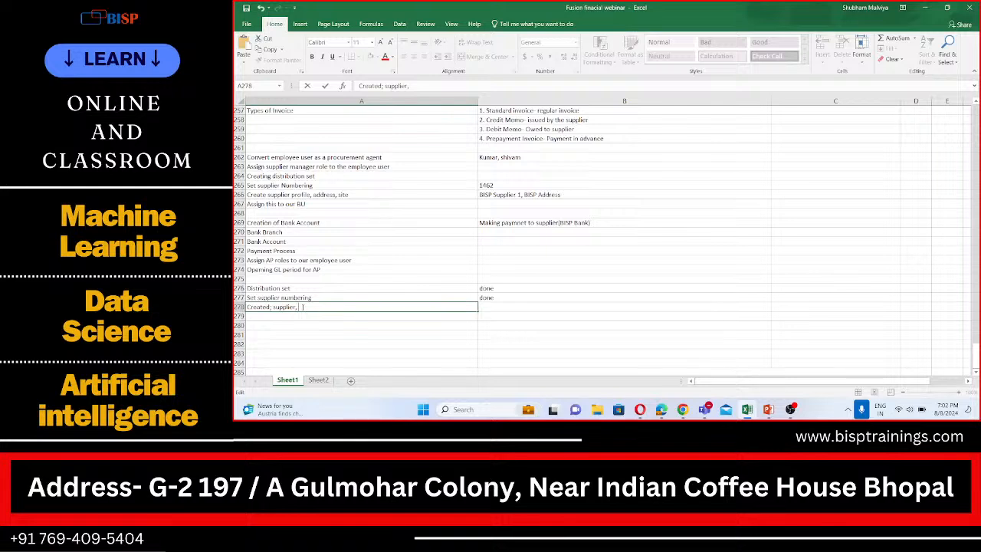
{"action": "key", "text": "ctrl+v"}
{"action": "right_click", "coordinate": [301, 307]}
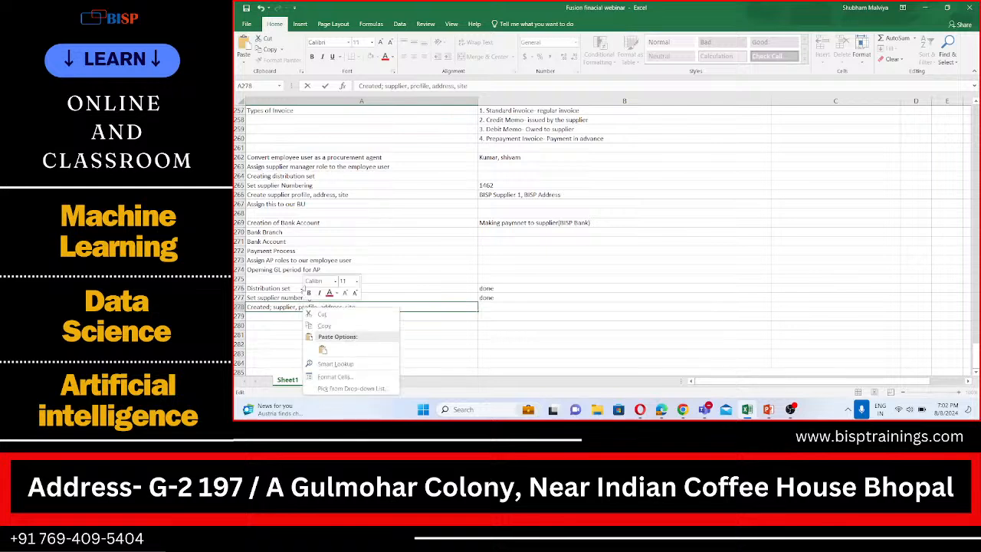
{"action": "left_click", "coordinate": [433, 338]}
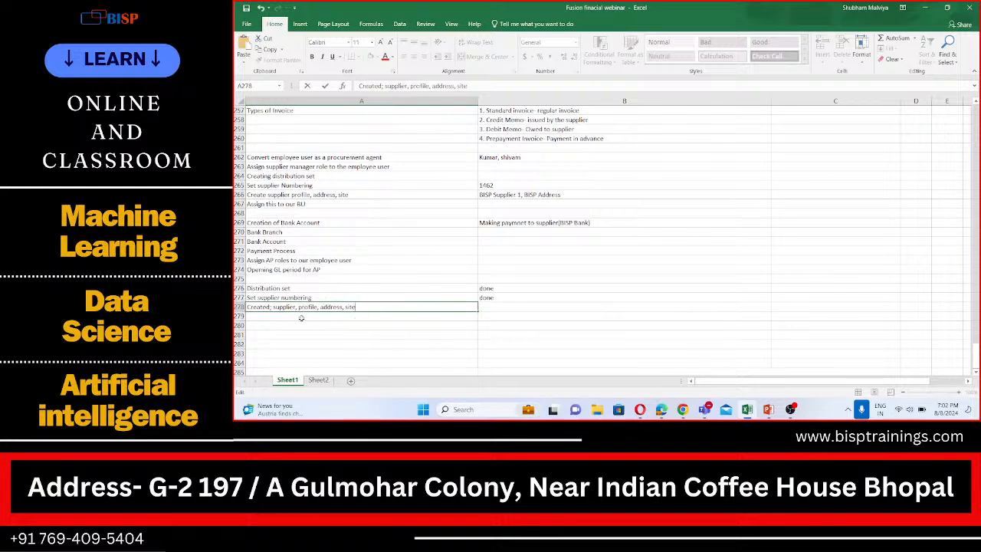
{"action": "left_click", "coordinate": [506, 306]}
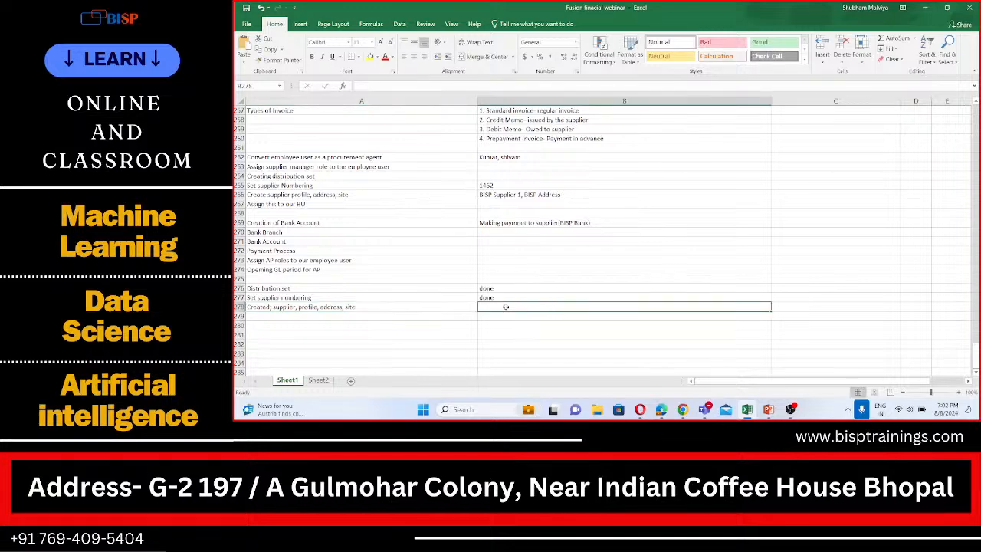
{"action": "type", "text": "done"}
- Enter "Create Bank,Branch,Account" in cell A279 and mark it "done" in B279
{"action": "left_click", "coordinate": [280, 319]}
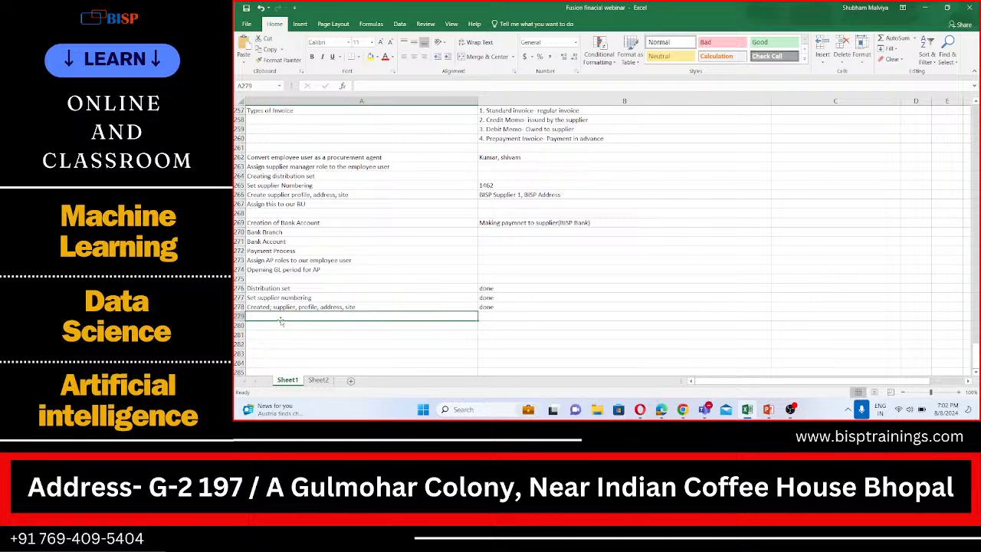
{"action": "type", "text": "Creat"}
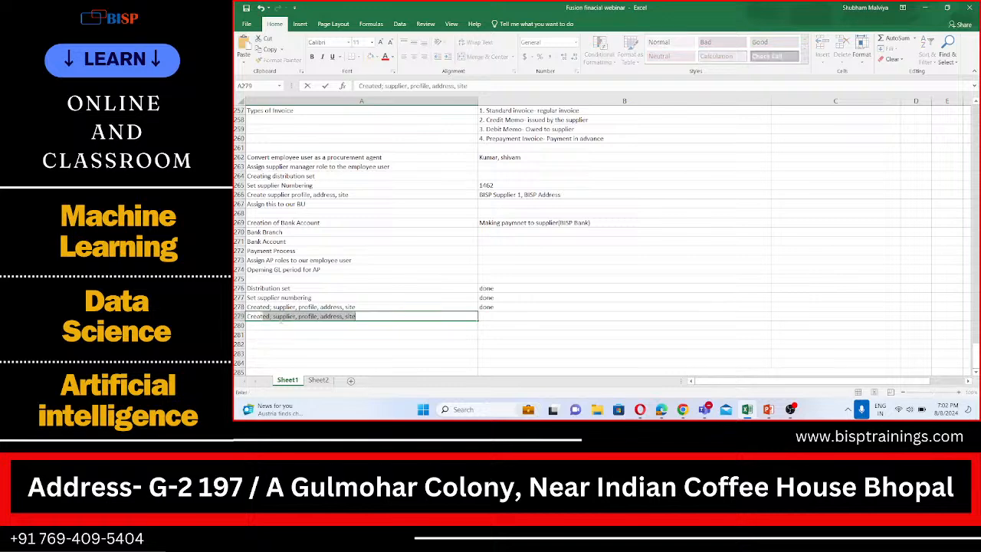
{"action": "key", "text": "BackSpace"}
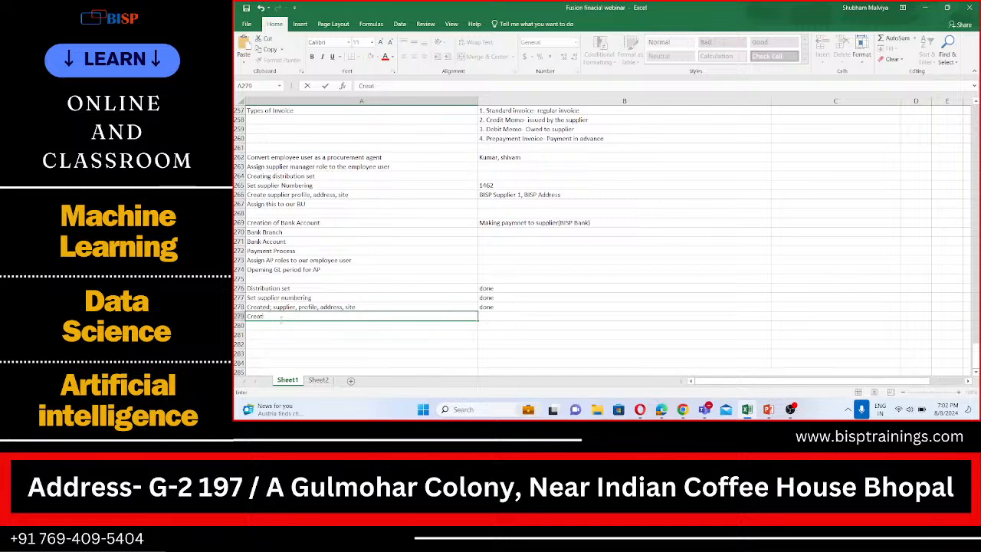
{"action": "type", "text": "e"}
{"action": "key", "text": "BackSpace"}
{"action": "type", "text": "Bank,Bra"}
{"action": "key", "text": "BackSpace"}
{"action": "key", "text": "BackSpace"}
{"action": "type", "text": "Branch"}
{"action": "type", "text": ",Account"}
{"action": "key", "text": "Tab"}
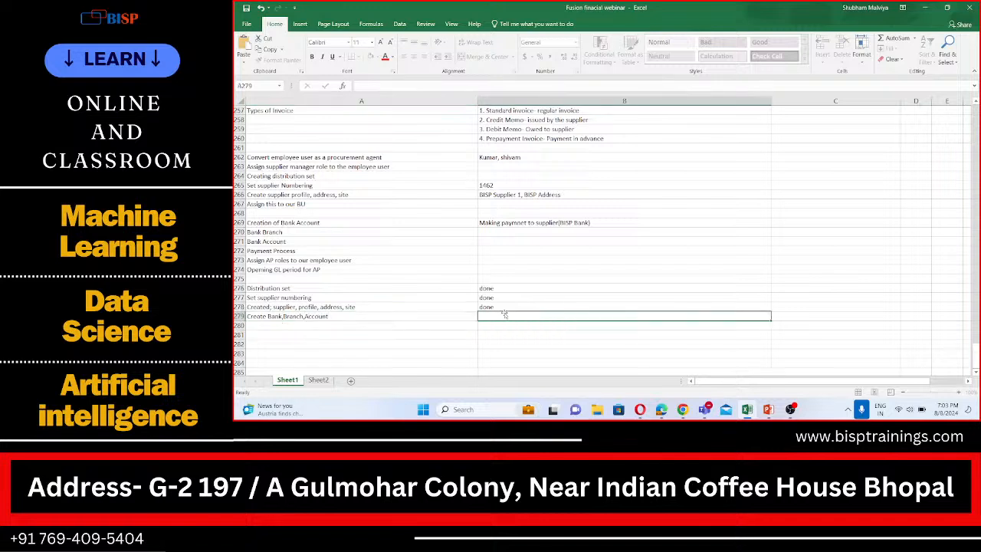
{"action": "type", "text": "done"}
{"action": "key", "text": "Return"}
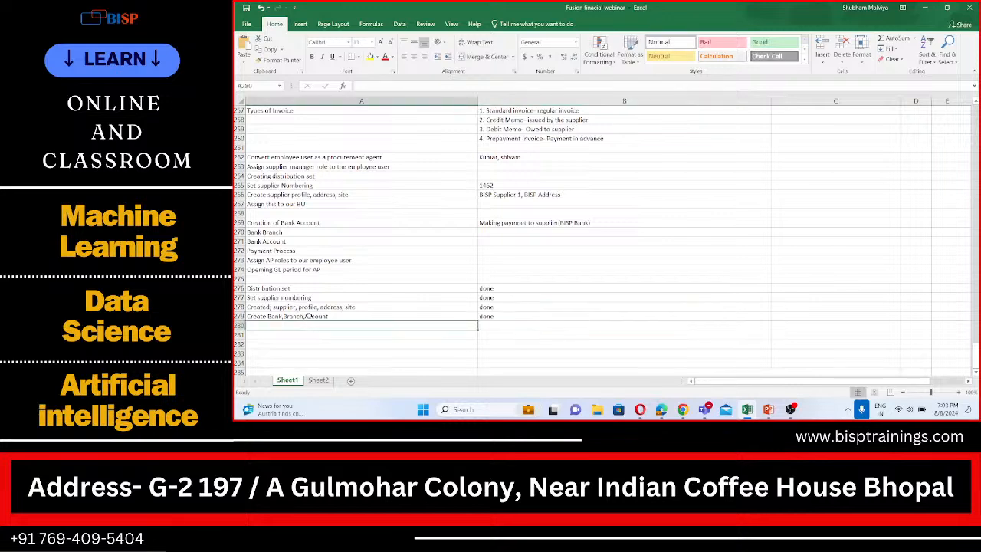
- Enter "Create PPP" as the next checklist item in cell A280
{"action": "type", "text": "Cr"}
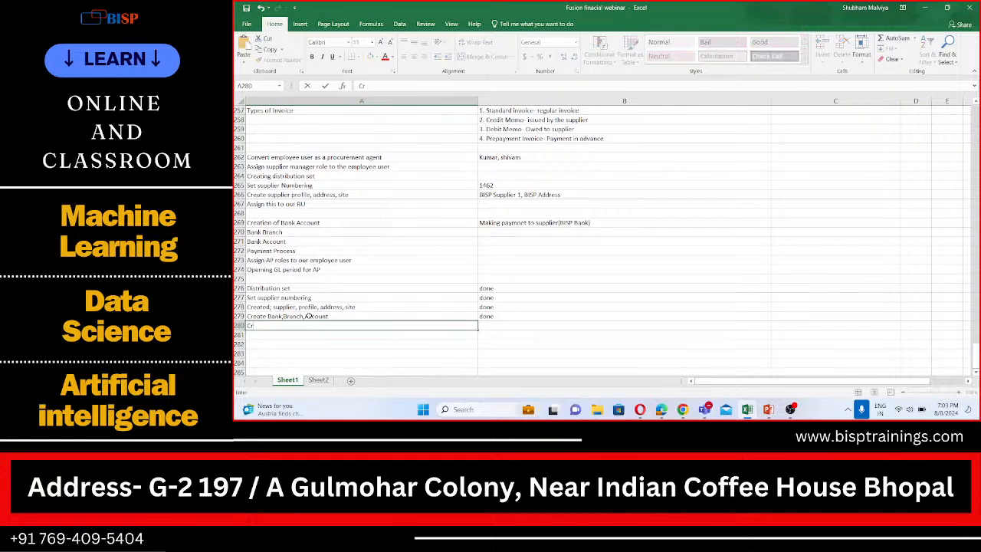
{"action": "type", "text": "eate"}
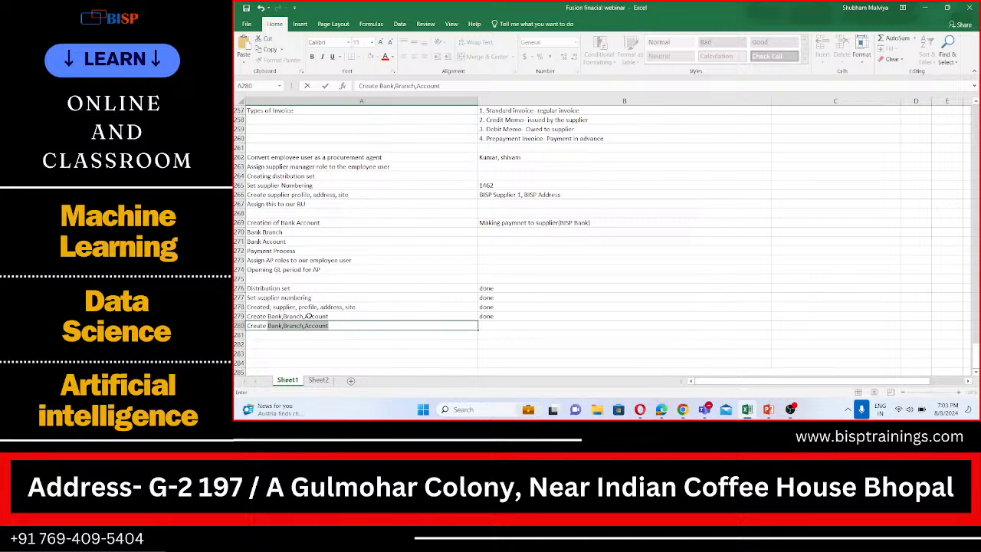
{"action": "type", "text": " PPP"}
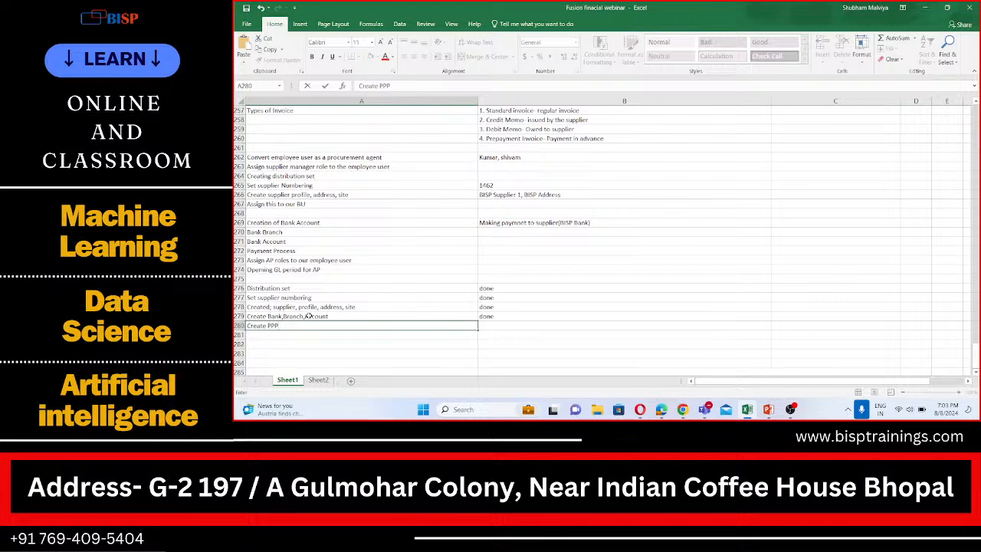
- Enter "Assign AP roles to User" as the next checklist item in cell A281
{"action": "left_click", "coordinate": [262, 335]}
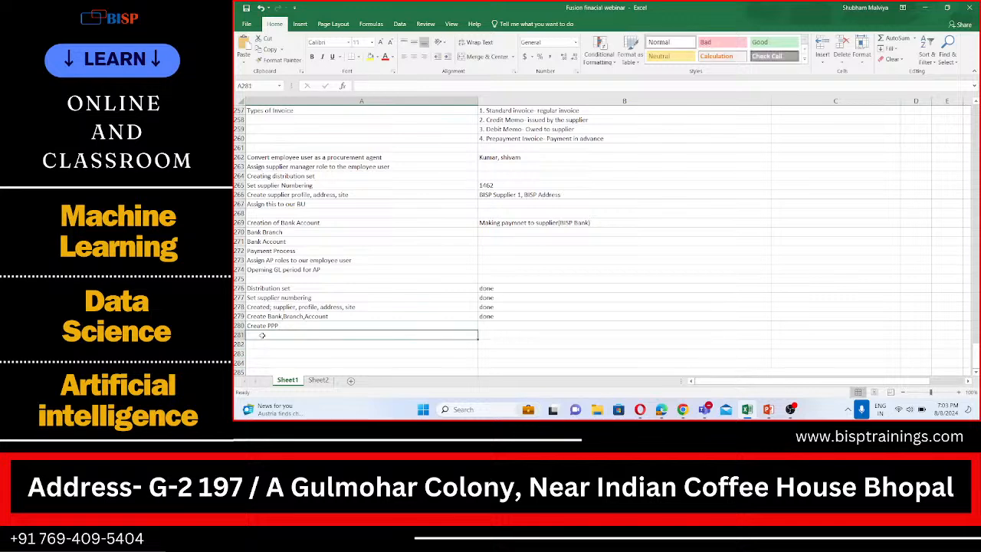
{"action": "type", "text": "Assign"}
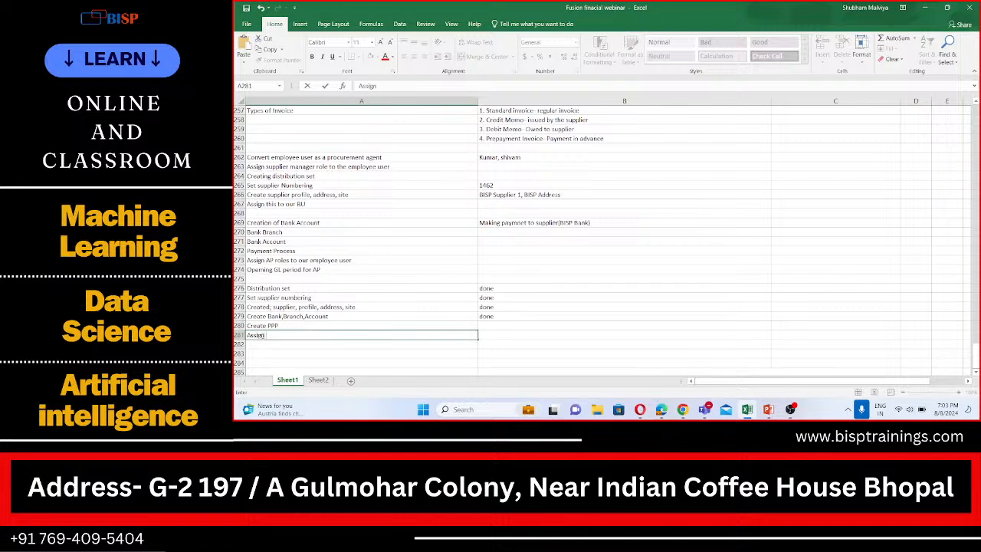
{"action": "type", "text": " AP roles to User"}
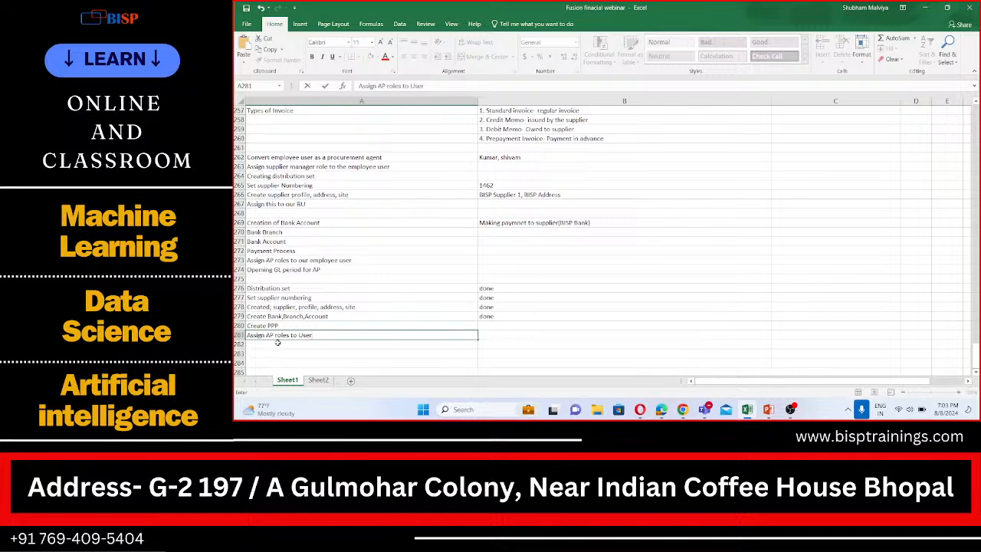
{"action": "key", "text": "Return"}
- Mark the Create PPP and Assign AP roles items "done" in cells B280 and B281
{"action": "left_click", "coordinate": [483, 325]}
{"action": "type", "text": "done"}
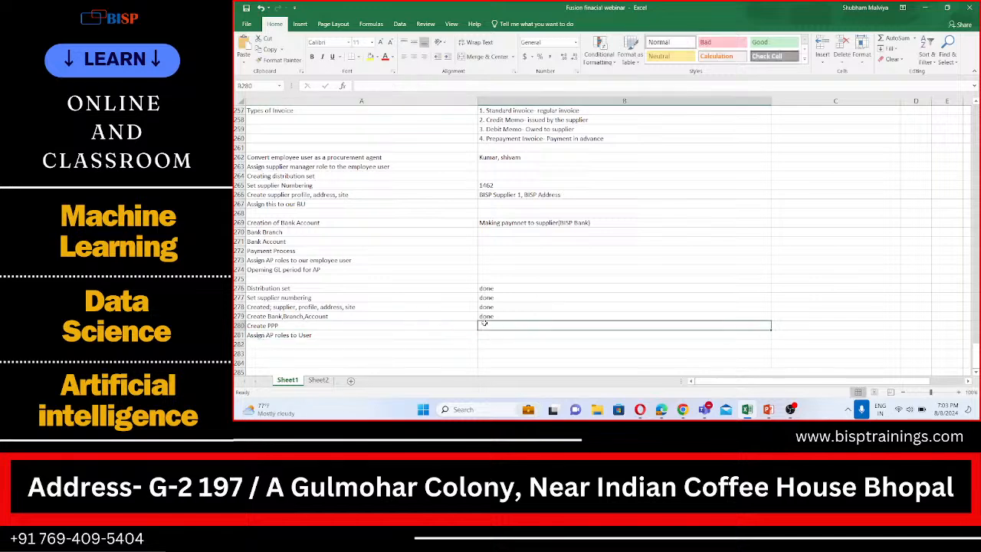
{"action": "key", "text": "Return"}
{"action": "type", "text": "done"}
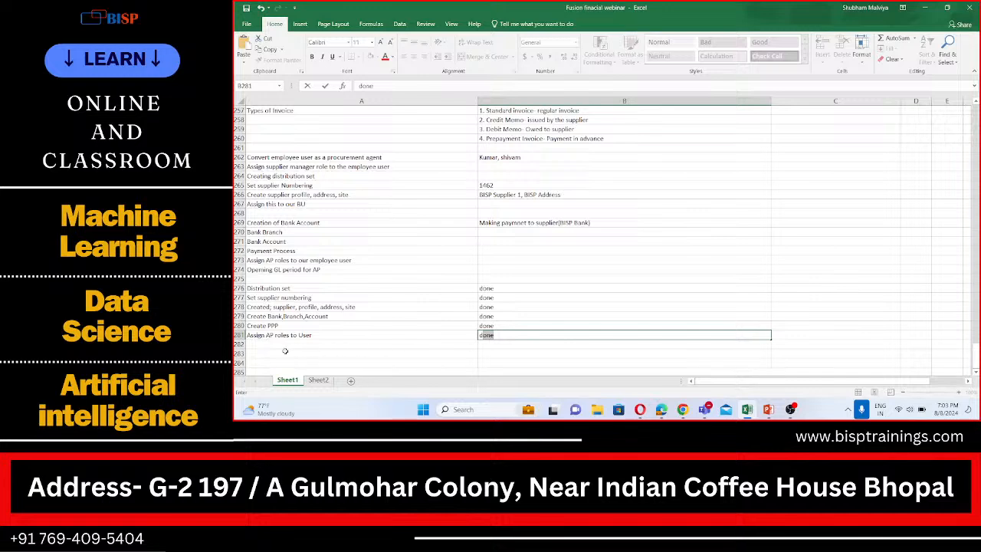
- Enter "Assign BU to User role" as the next checklist item in cell A282
{"action": "left_click", "coordinate": [280, 344]}
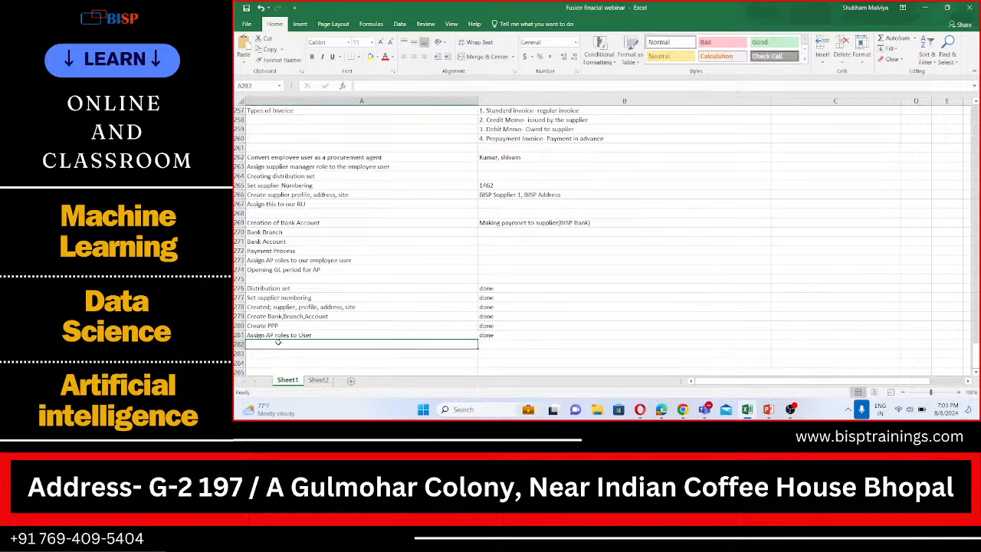
{"action": "type", "text": "Assign"}
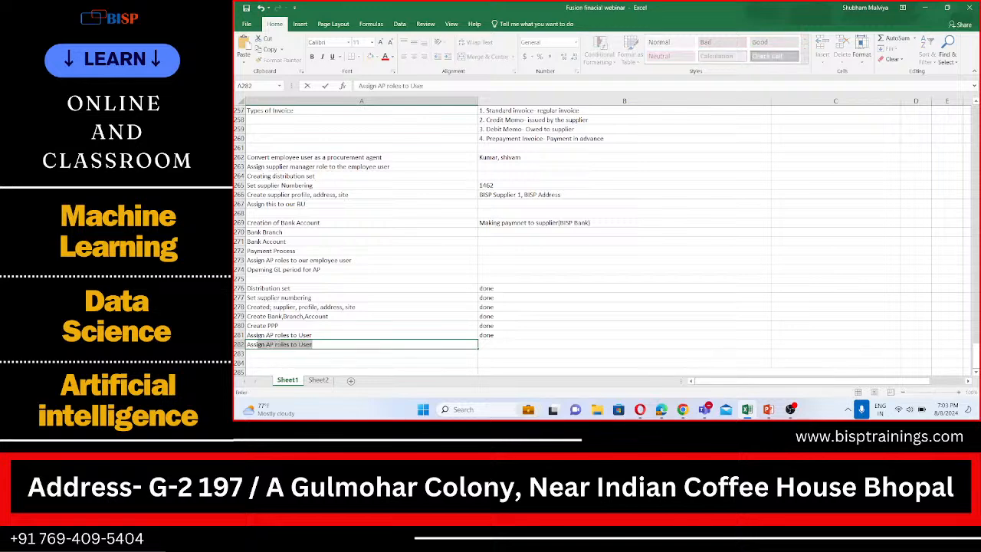
{"action": "type", "text": " B"}
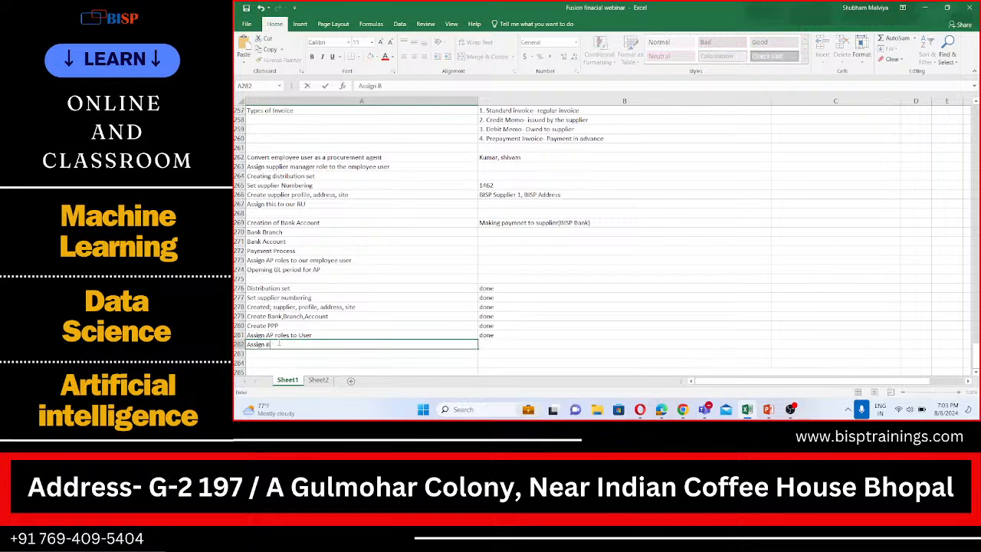
{"action": "type", "text": "U to User role"}
- Enter "Run LDAP Job" as the next checklist item in cell A283
{"action": "left_click", "coordinate": [262, 353]}
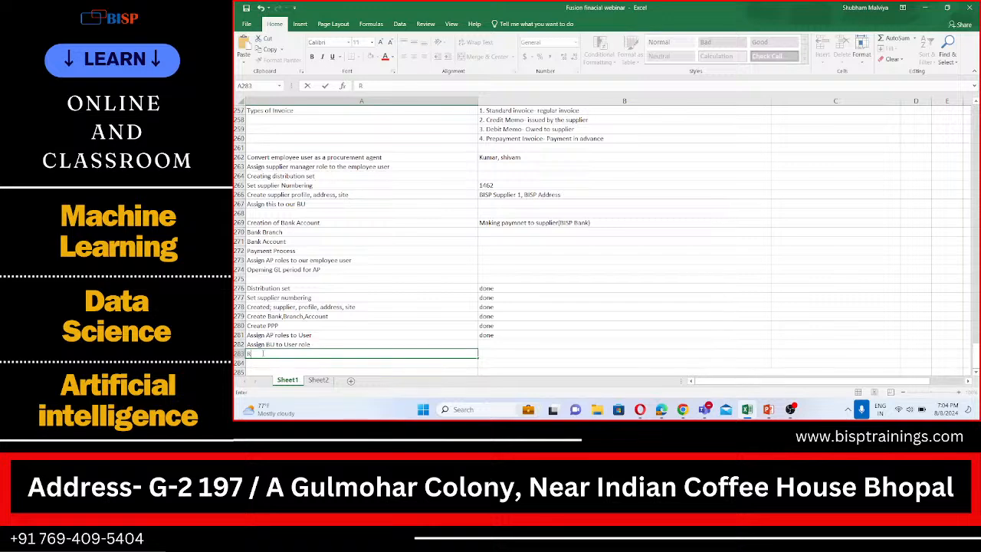
{"action": "type", "text": "Run LDAP IO"}
{"action": "key", "text": "BackSpace"}
{"action": "type", "text": "ob"}
- Enter "Open AP Period" as the next checklist item in cell A284
{"action": "scroll", "coordinate": [261, 364], "scroll_direction": "down", "scroll_amount": 2}
{"action": "left_click", "coordinate": [257, 307]}
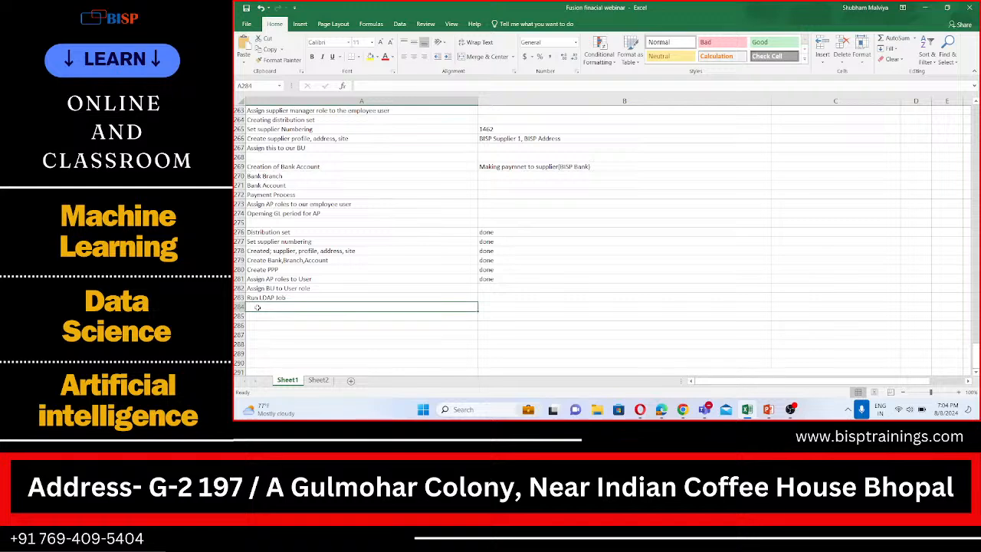
{"action": "type", "text": "Open A"}
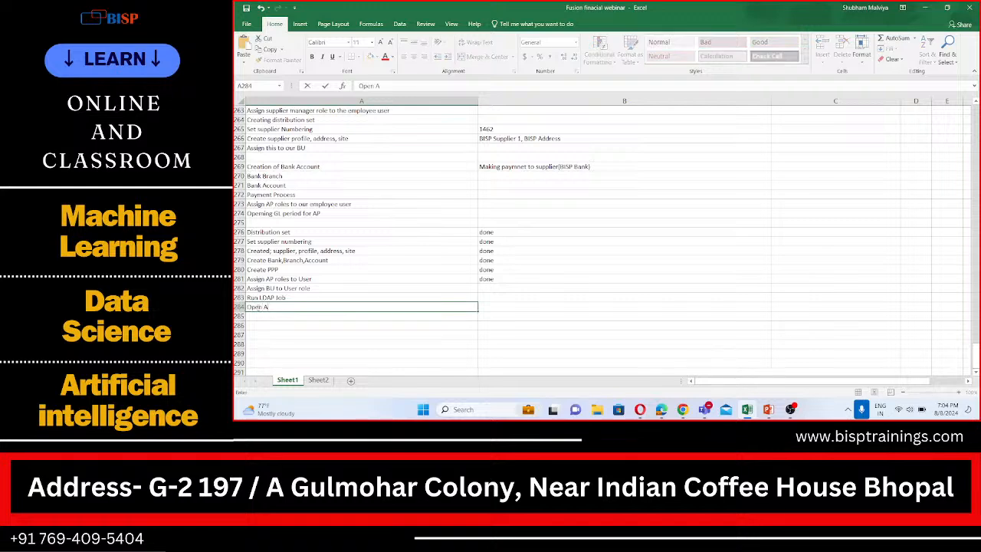
{"action": "type", "text": "P Period"}
- Mark the Assign BU to User role item "done" in cell B282
{"action": "left_click", "coordinate": [488, 287]}
{"action": "left_click_drag", "start_coordinate": [487, 280], "coordinate": [491, 294]}
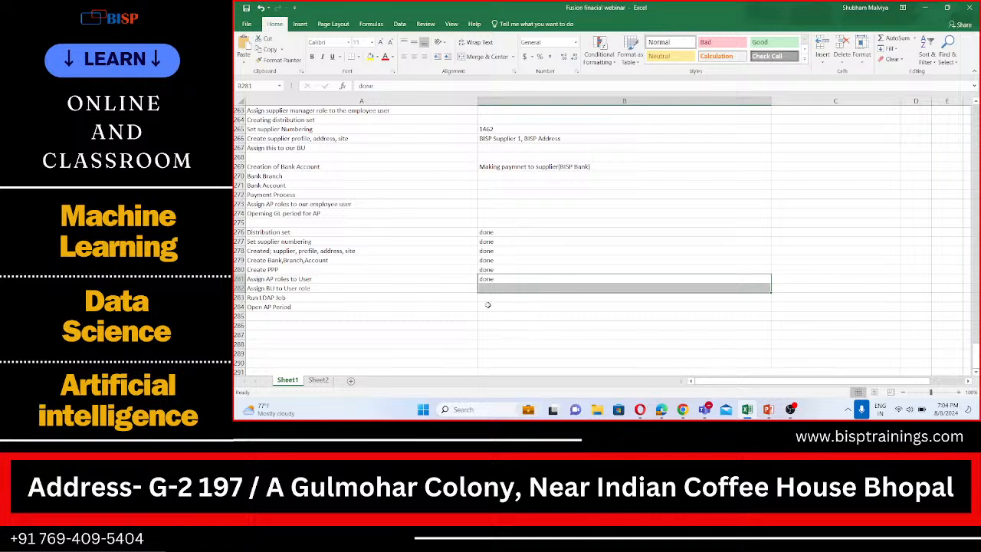
{"action": "double_click", "coordinate": [493, 288]}
{"action": "type", "text": "done"}
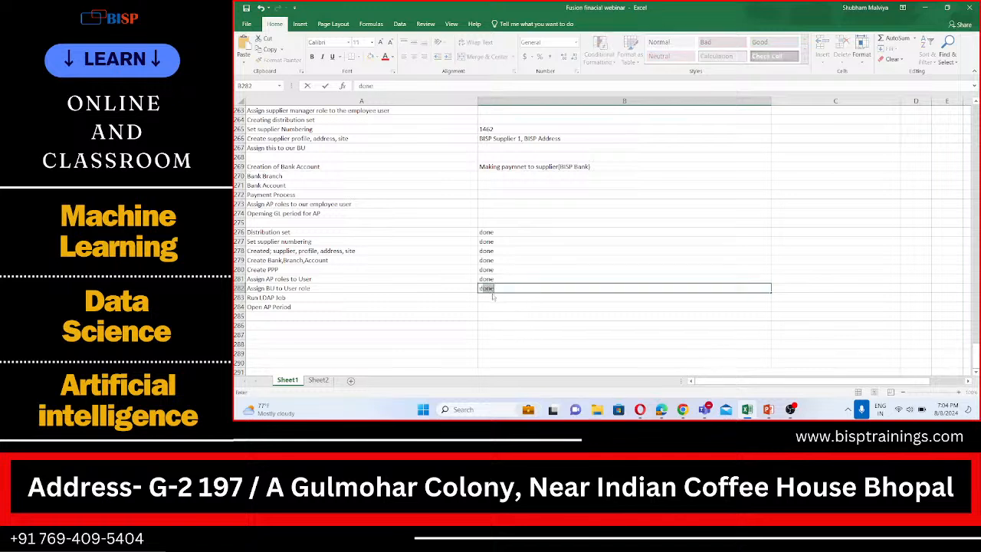
- Commit the "done" entry in cell B282 and switch to the Oracle Fusion home page in Chrome
{"action": "key", "text": "Return"}
{"action": "left_click", "coordinate": [335, 309]}
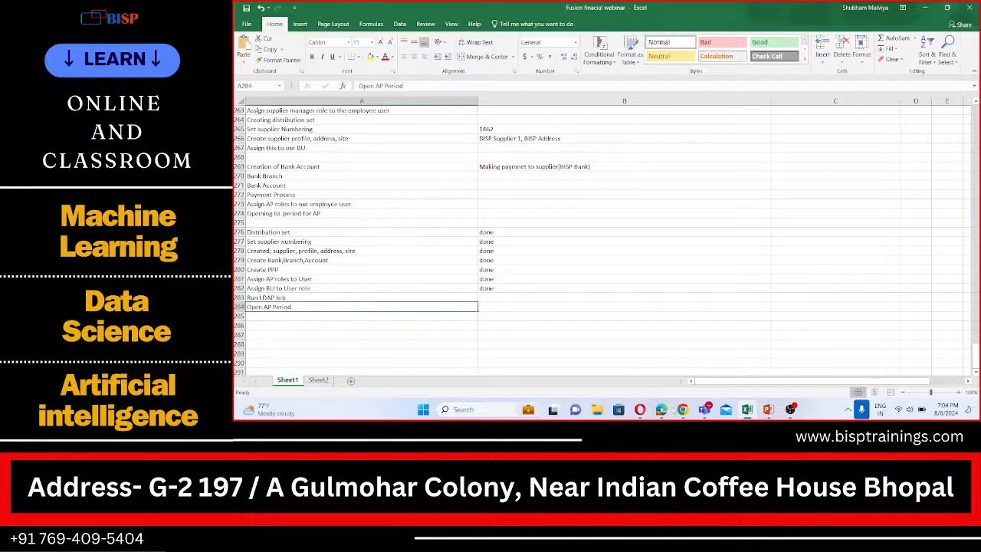
{"action": "left_click", "coordinate": [661, 409]}
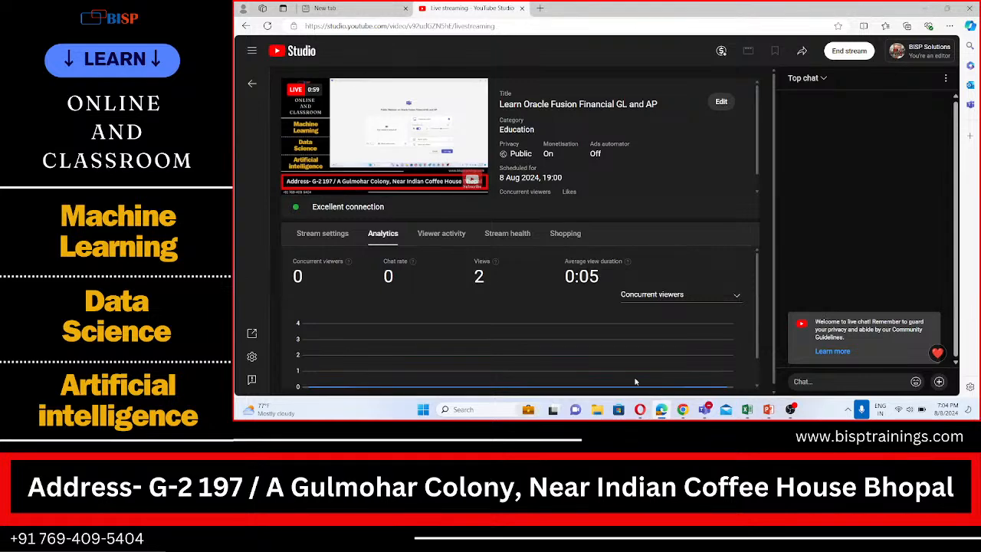
{"action": "left_click", "coordinate": [683, 409]}
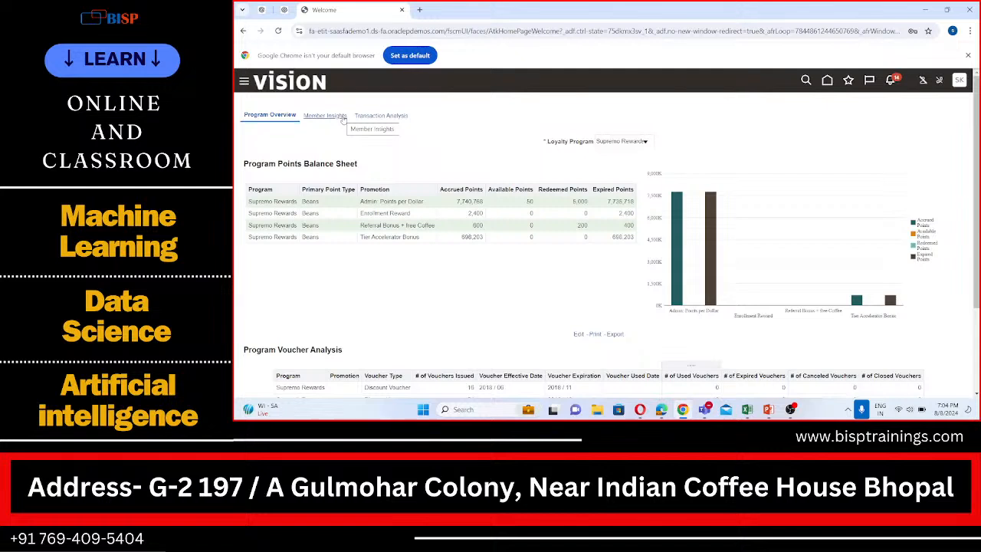
- Go to the Payables Invoices work area and open Manage Accounting Periods
{"action": "left_click", "coordinate": [244, 81]}
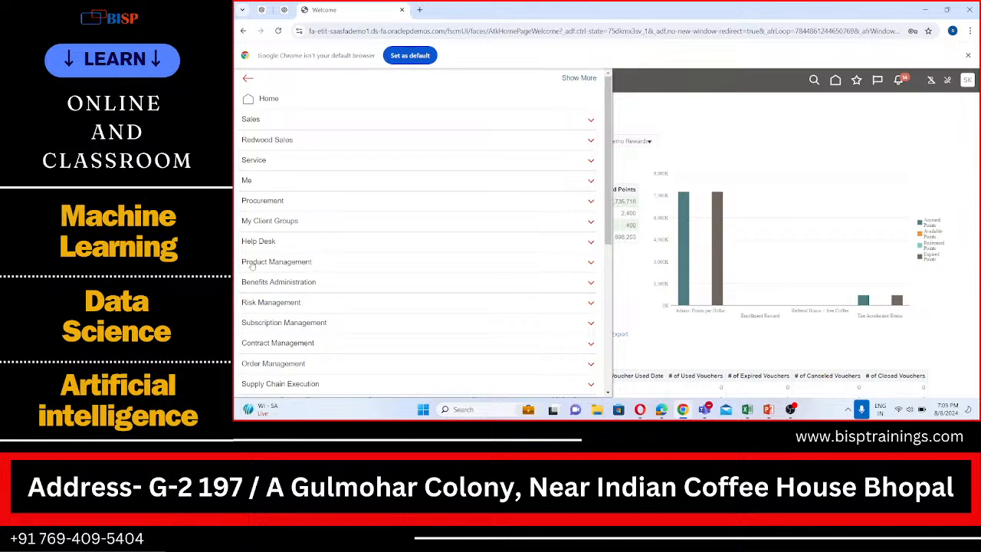
{"action": "scroll", "coordinate": [273, 291], "scroll_direction": "down", "scroll_amount": 3}
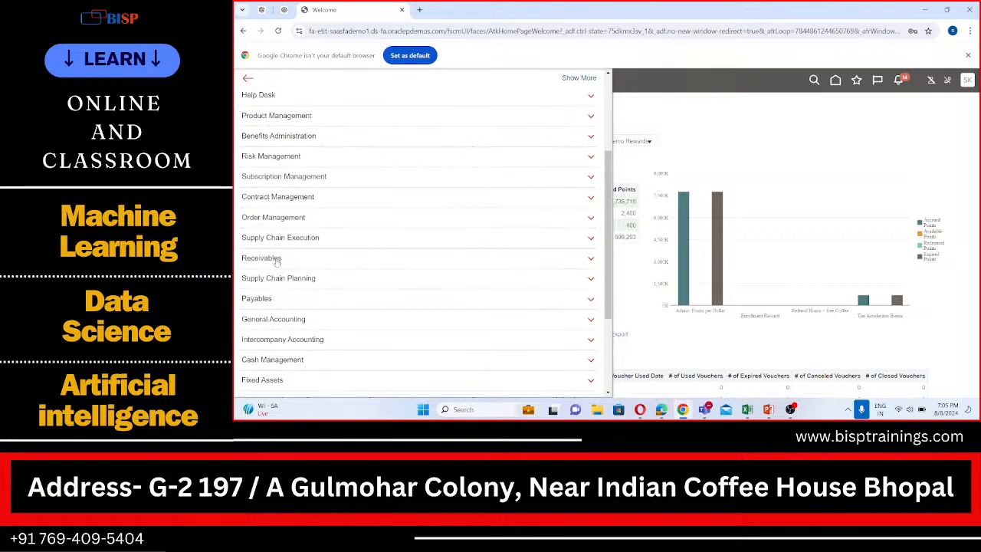
{"action": "left_click", "coordinate": [260, 298]}
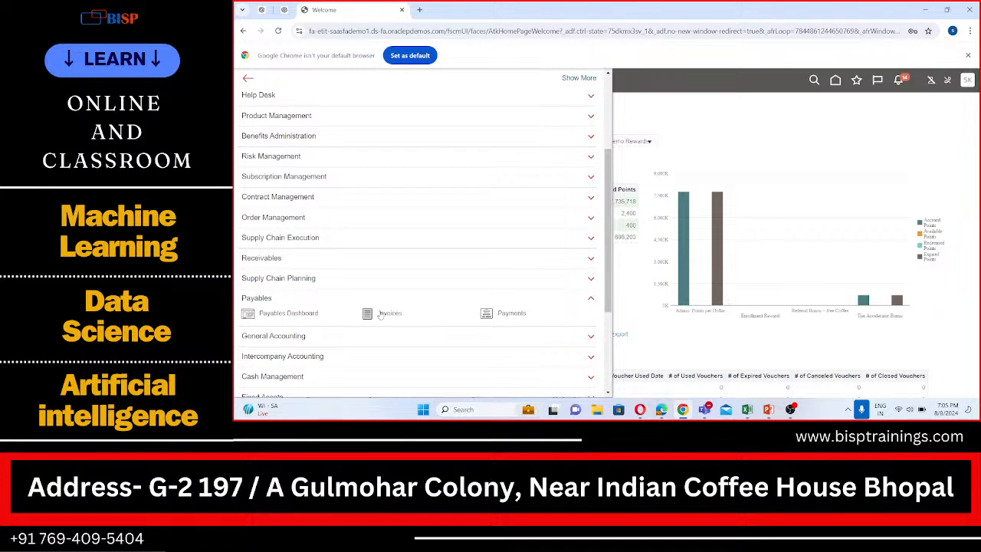
{"action": "left_click", "coordinate": [383, 313]}
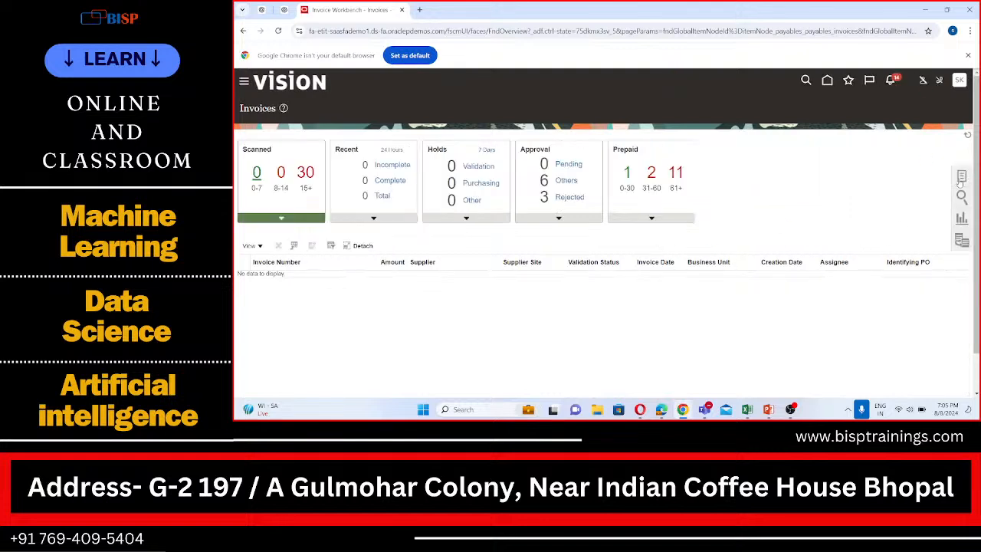
{"action": "left_click", "coordinate": [961, 178]}
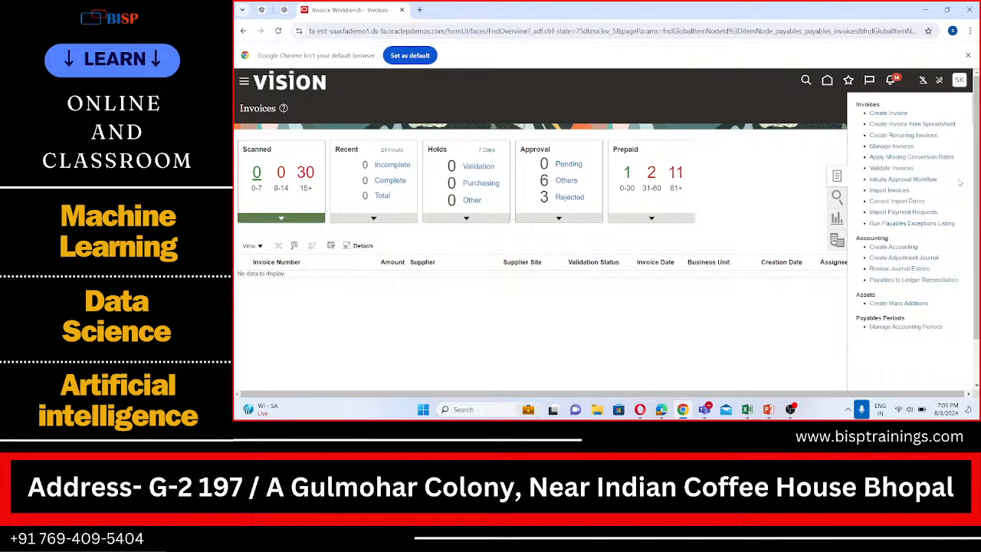
{"action": "left_click", "coordinate": [906, 327]}
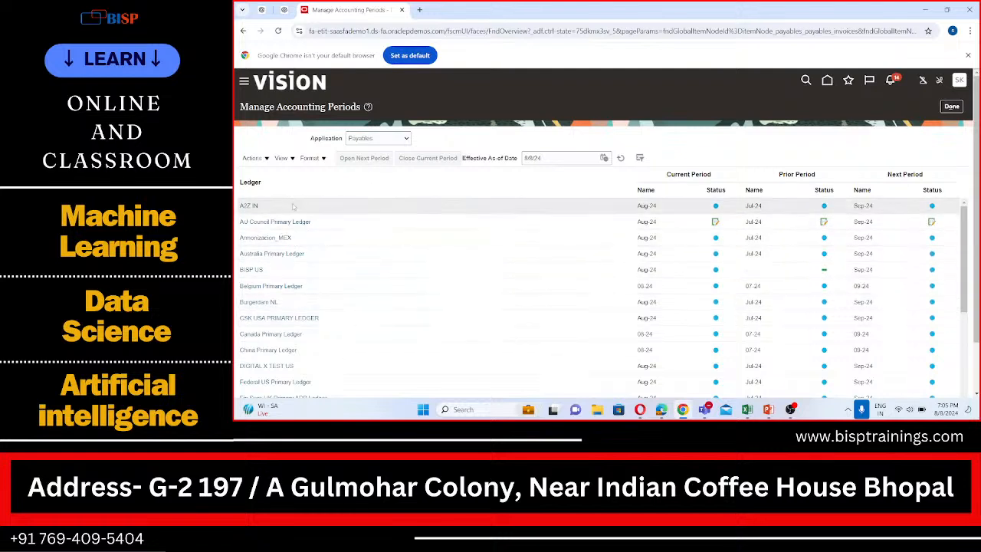
- Find the BISP US ledger in the Payables accounting periods list and open its period statuses
{"action": "scroll", "coordinate": [299, 230], "scroll_direction": "down", "scroll_amount": 3}
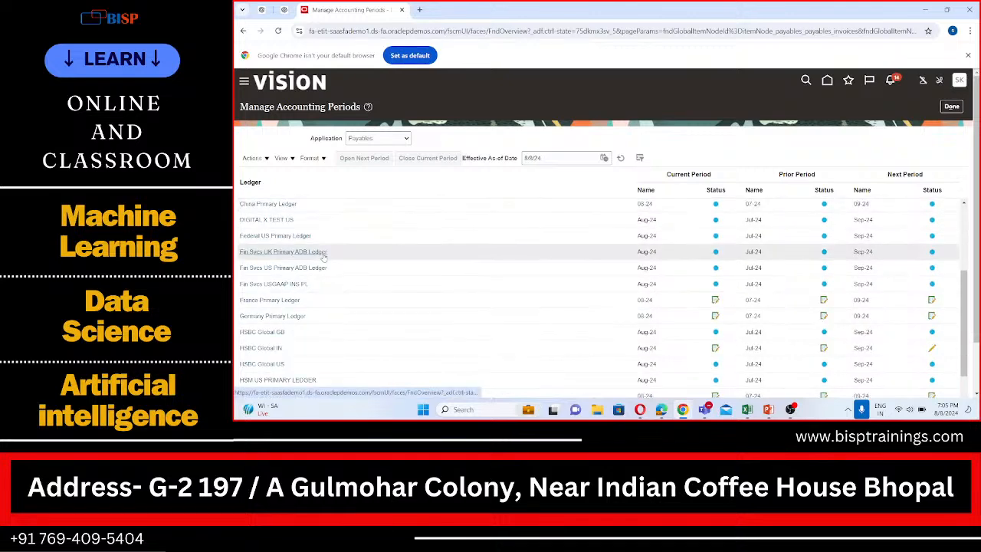
{"action": "scroll", "coordinate": [324, 258], "scroll_direction": "down", "scroll_amount": 1}
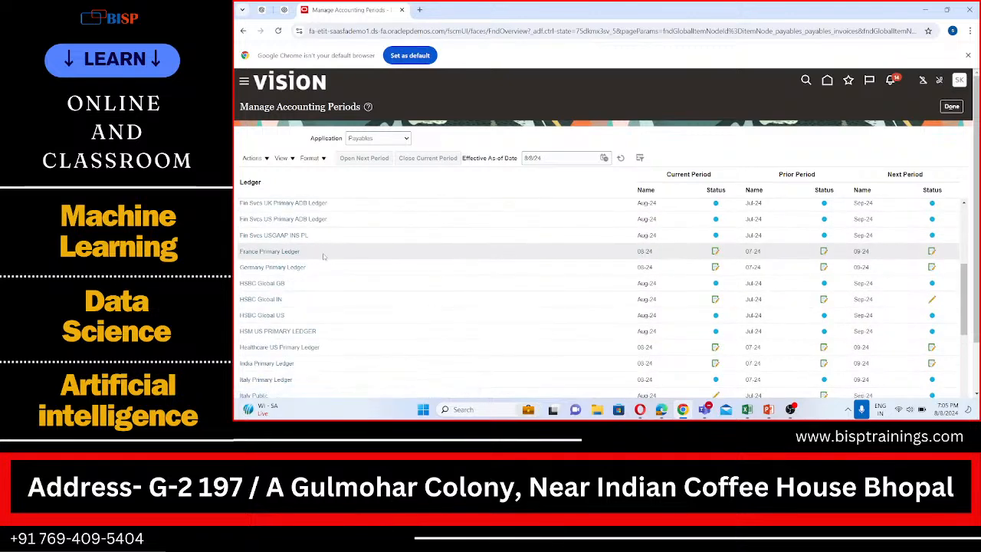
{"action": "scroll", "coordinate": [334, 272], "scroll_direction": "down", "scroll_amount": 4}
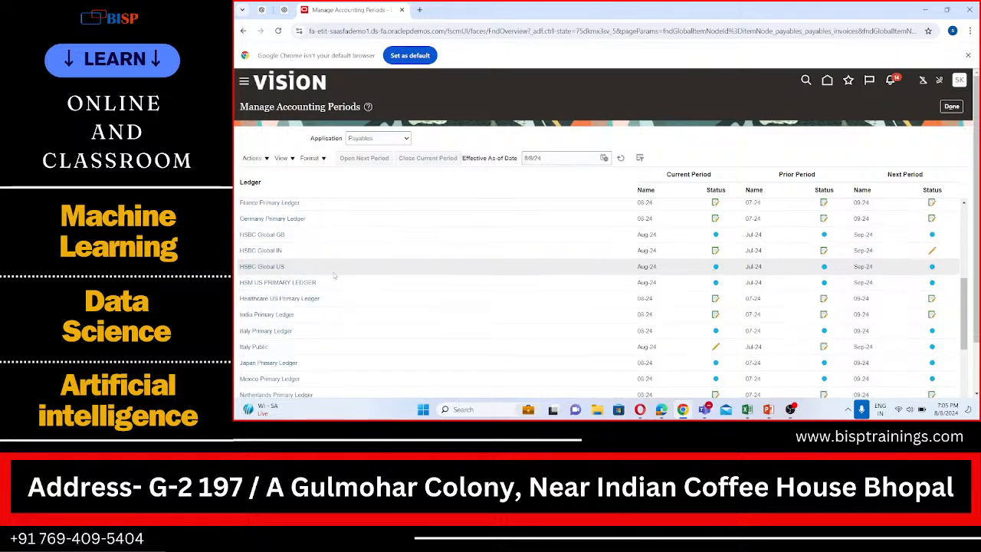
{"action": "scroll", "coordinate": [334, 276], "scroll_direction": "down", "scroll_amount": 2}
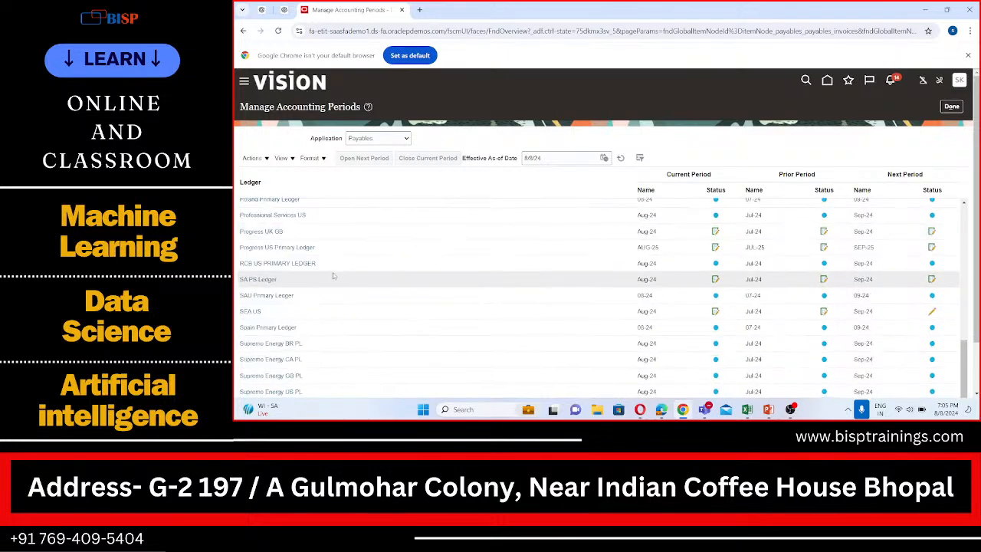
{"action": "scroll", "coordinate": [334, 276], "scroll_direction": "down", "scroll_amount": 3}
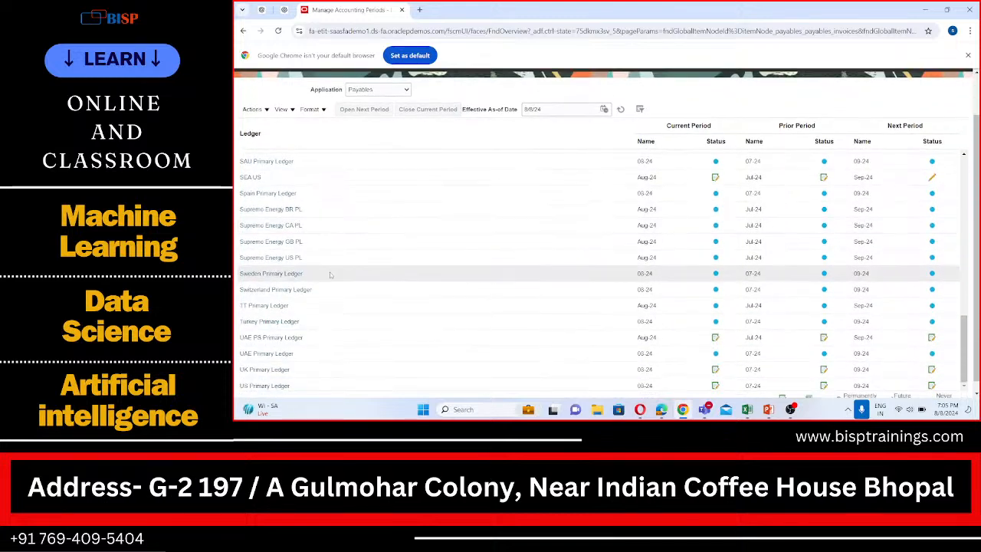
{"action": "scroll", "coordinate": [330, 274], "scroll_direction": "down", "scroll_amount": 1}
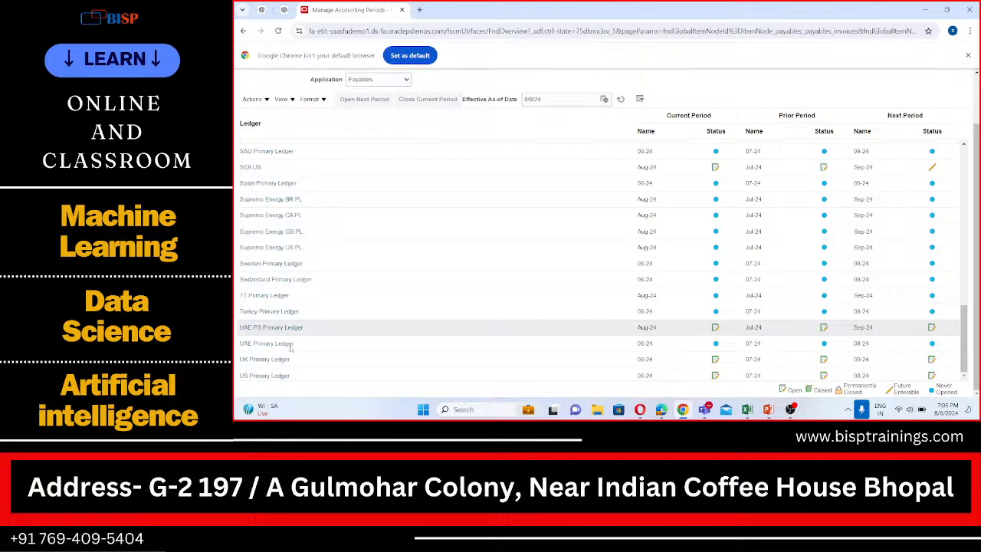
{"action": "scroll", "coordinate": [262, 371], "scroll_direction": "up", "scroll_amount": 2}
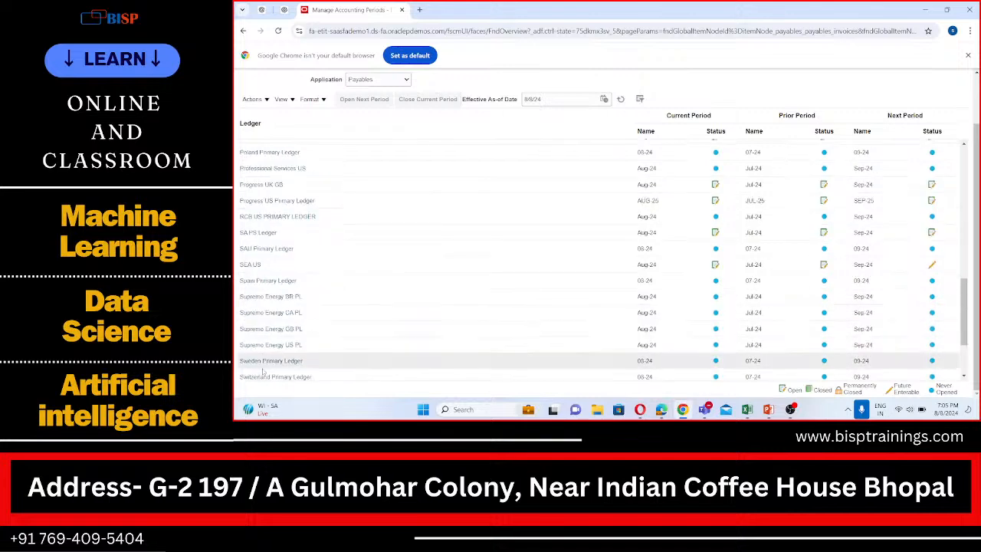
{"action": "scroll", "coordinate": [262, 371], "scroll_direction": "up", "scroll_amount": 4}
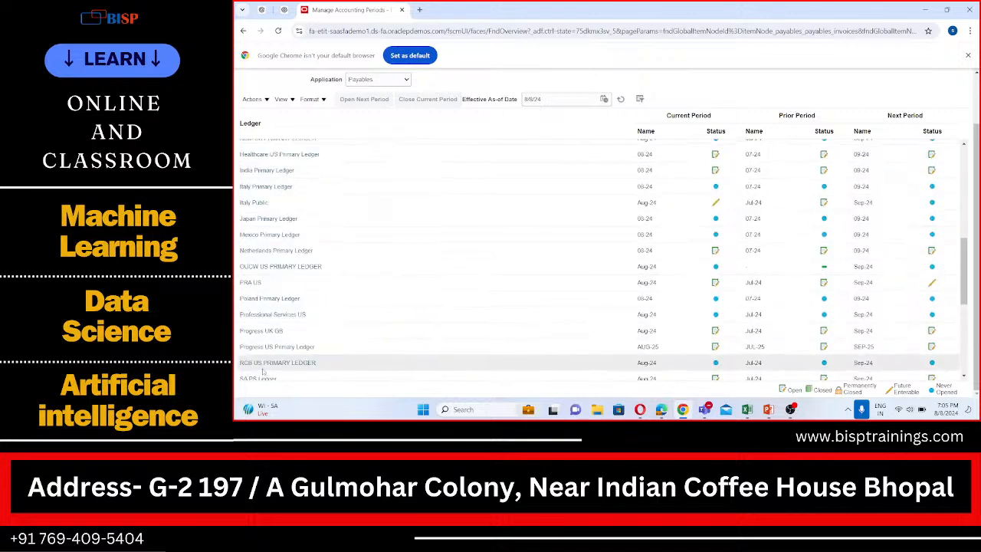
{"action": "scroll", "coordinate": [262, 370], "scroll_direction": "up", "scroll_amount": 5}
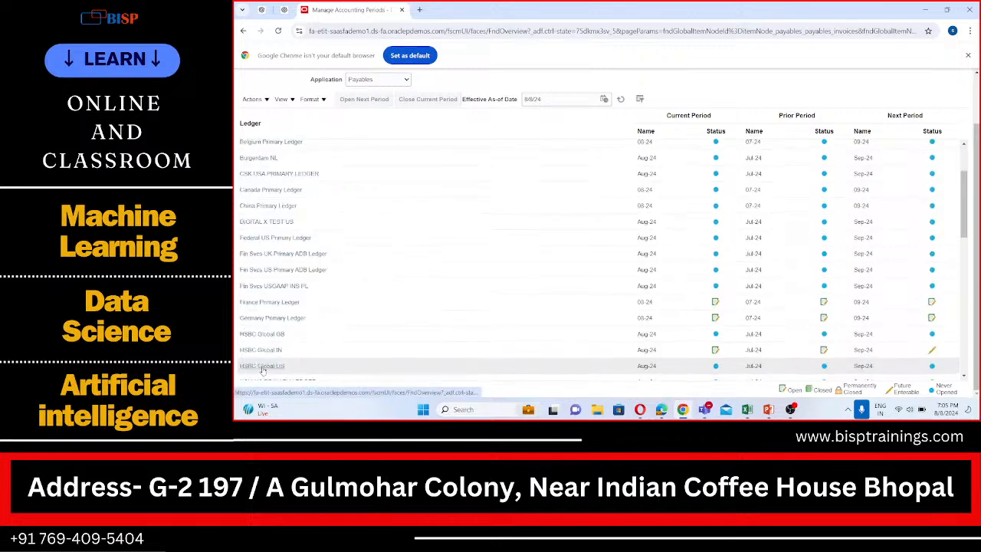
{"action": "scroll", "coordinate": [262, 370], "scroll_direction": "up", "scroll_amount": 1}
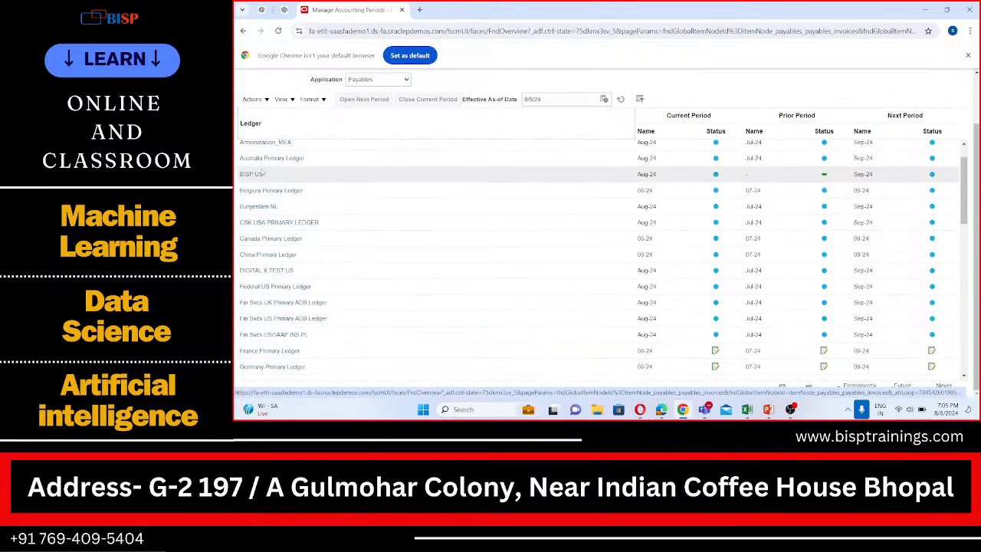
{"action": "left_click", "coordinate": [260, 174]}
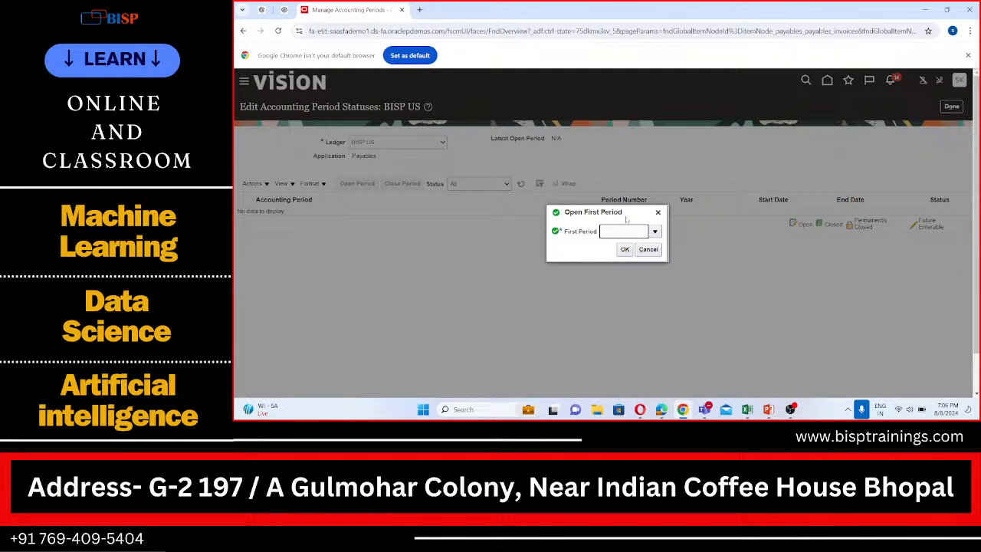
- Try to open Aug-24 as the first Payables period for BISP US, declining to set it as the initial period
{"action": "left_click", "coordinate": [655, 233]}
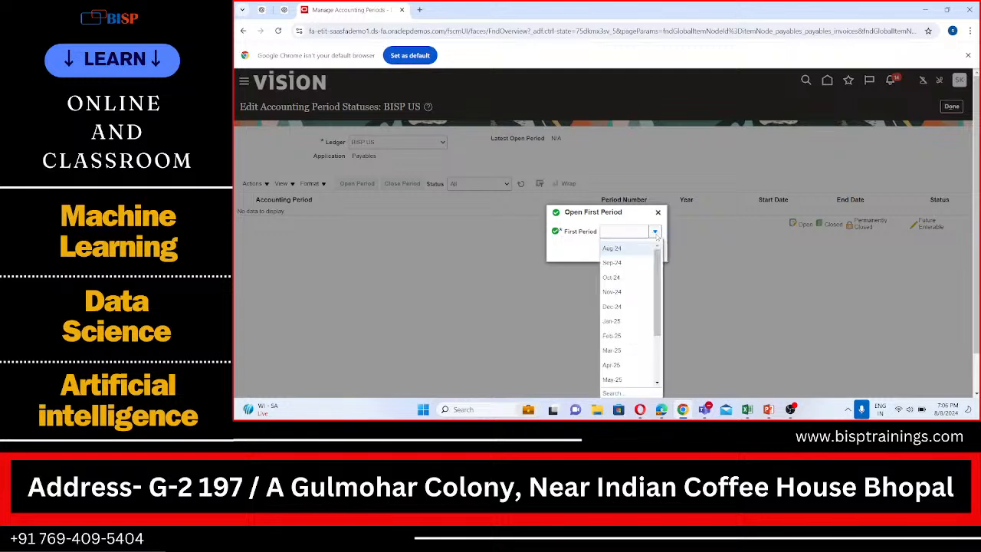
{"action": "mouse_move", "coordinate": [657, 297]}
{"action": "left_mouse_down"}
{"action": "mouse_move", "coordinate": [656, 365]}
{"action": "mouse_move", "coordinate": [652, 310]}
{"action": "left_mouse_up"}
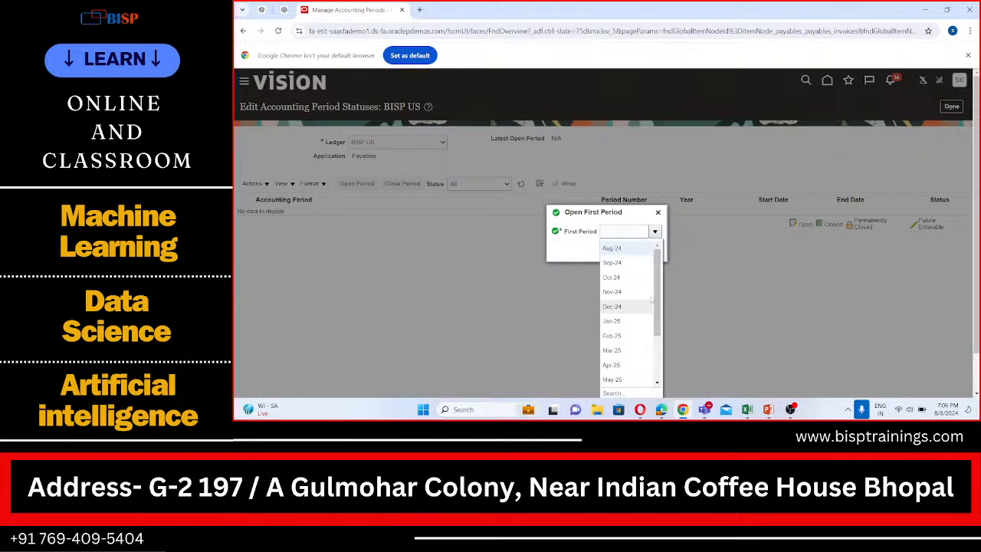
{"action": "left_click_drag", "start_coordinate": [658, 273], "coordinate": [657, 300]}
{"action": "left_click", "coordinate": [652, 257]}
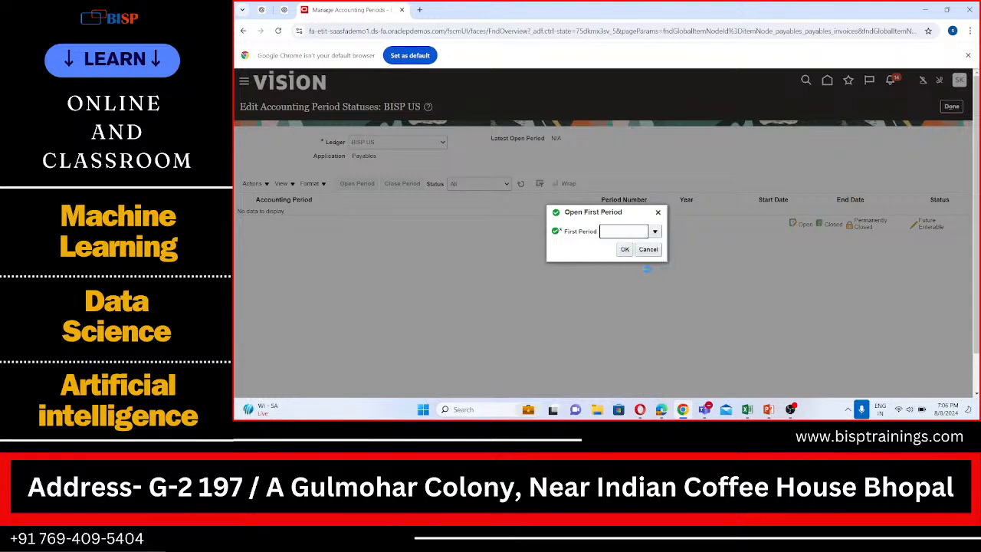
{"action": "left_click", "coordinate": [625, 250]}
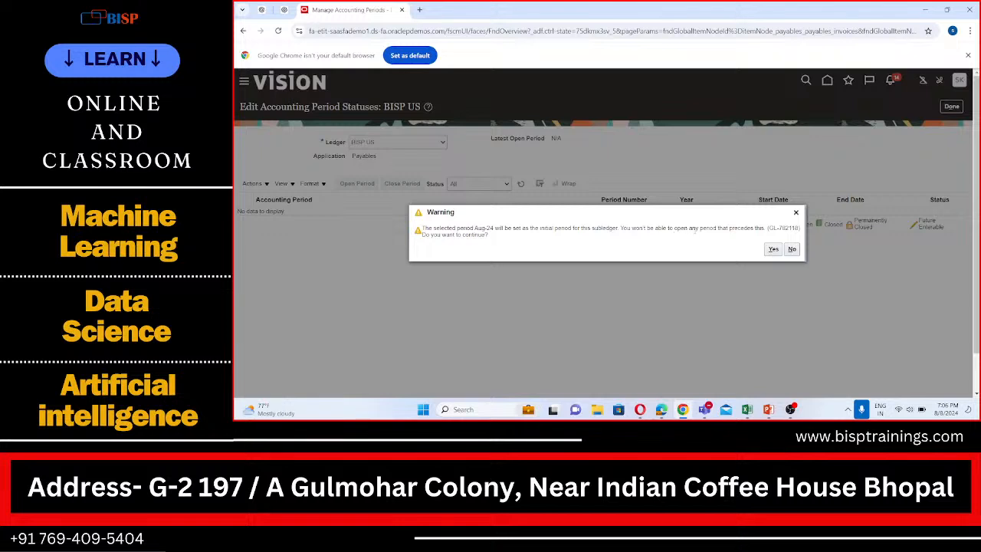
{"action": "left_click", "coordinate": [793, 250]}
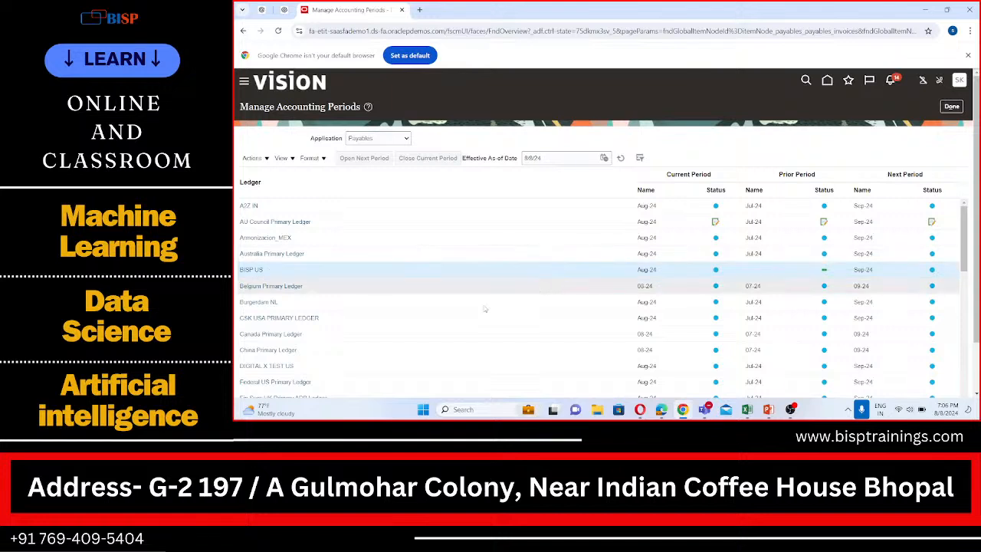
- Reopen the BISP US period statuses, leave for Payables Invoices without saving, and return to Manage Accounting Periods
{"action": "left_click", "coordinate": [249, 269]}
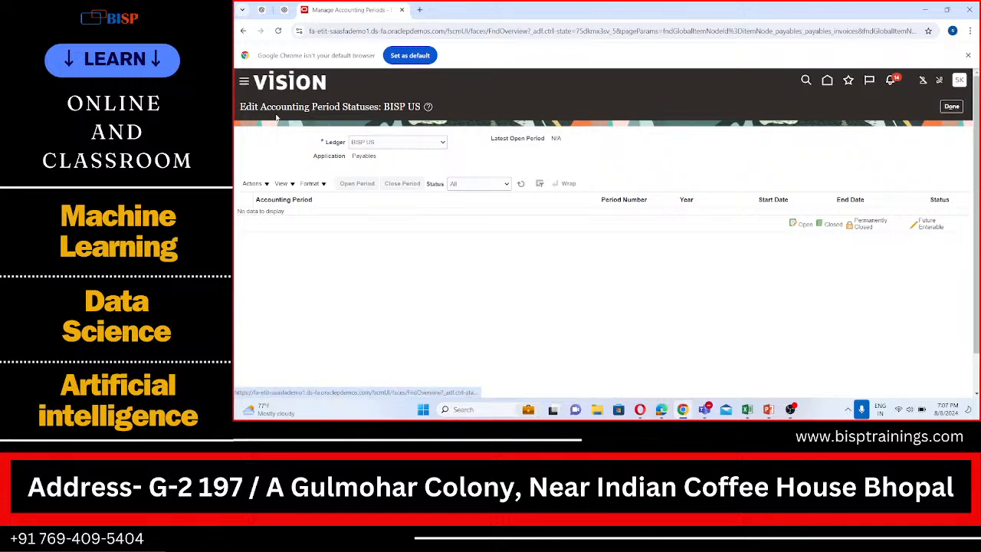
{"action": "left_click", "coordinate": [243, 83]}
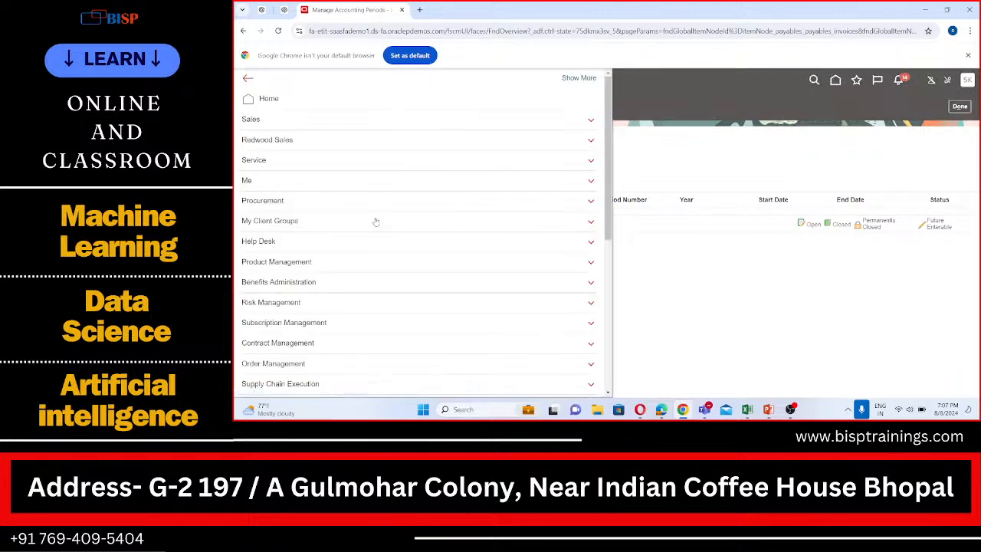
{"action": "scroll", "coordinate": [367, 230], "scroll_direction": "down", "scroll_amount": 5}
{"action": "scroll", "coordinate": [300, 311], "scroll_direction": "down", "scroll_amount": 3}
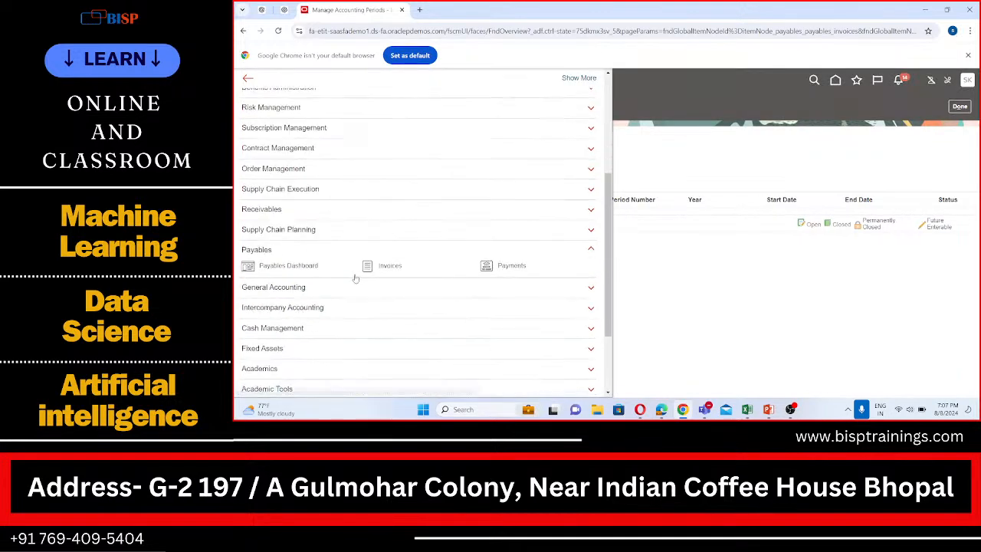
{"action": "left_click", "coordinate": [385, 264]}
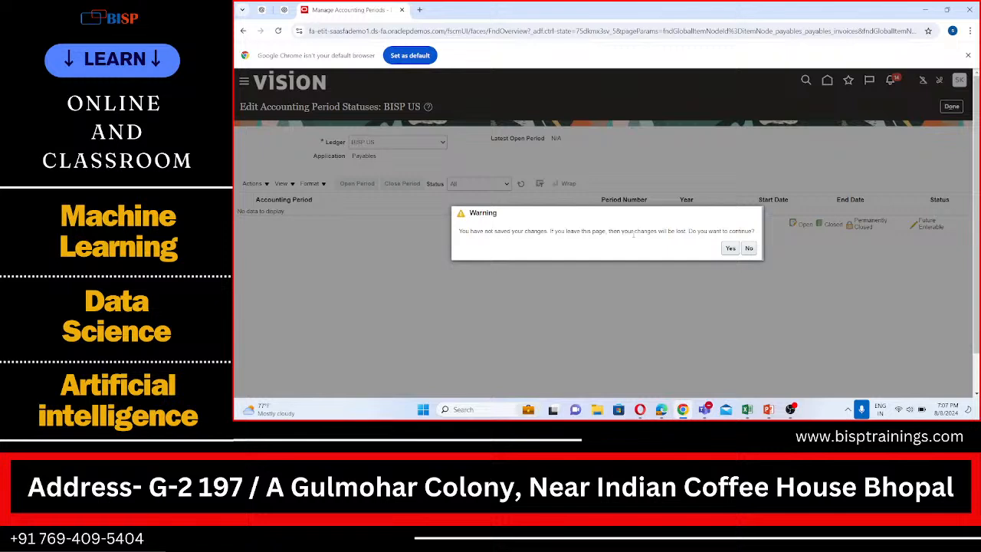
{"action": "left_click", "coordinate": [730, 248]}
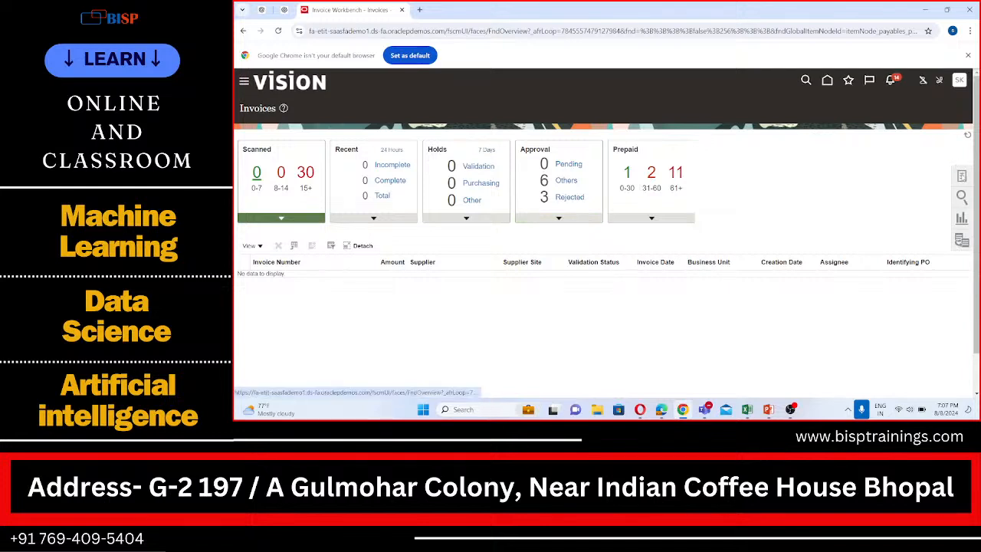
{"action": "left_click", "coordinate": [961, 175]}
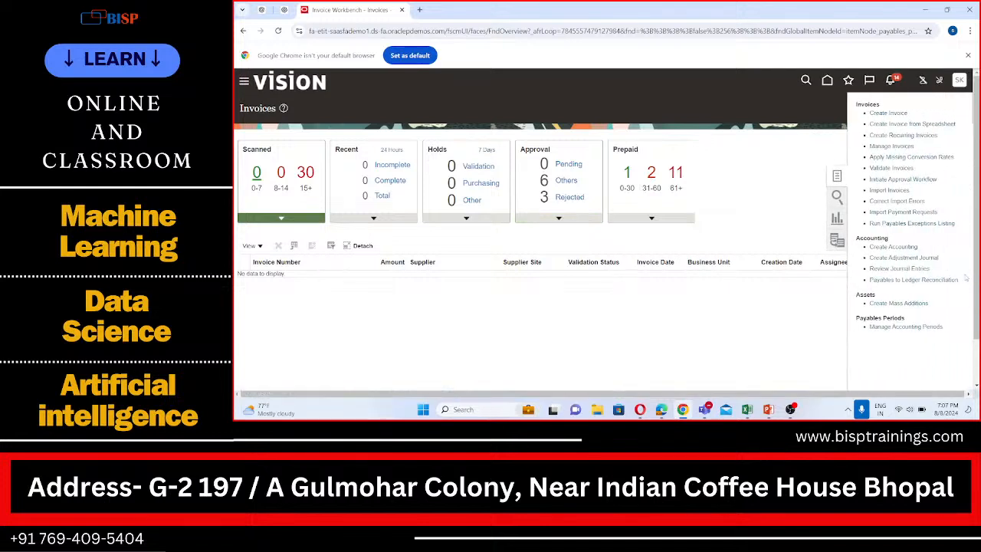
{"action": "left_click", "coordinate": [931, 327]}
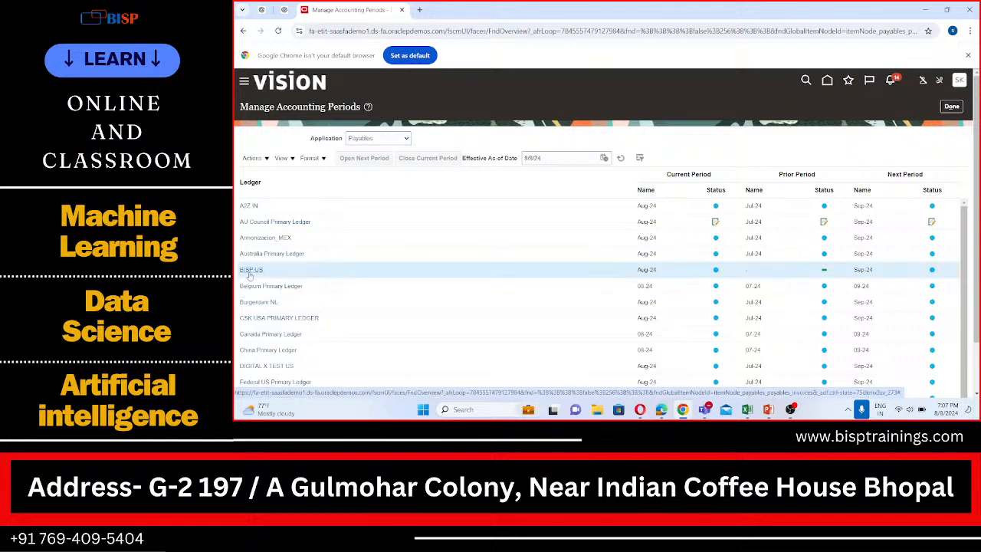
- Open Jan-23 as the first Payables period for the A2Z IN ledger, accepting it as the initial period, and refresh the period statuses
{"action": "left_click", "coordinate": [254, 272]}
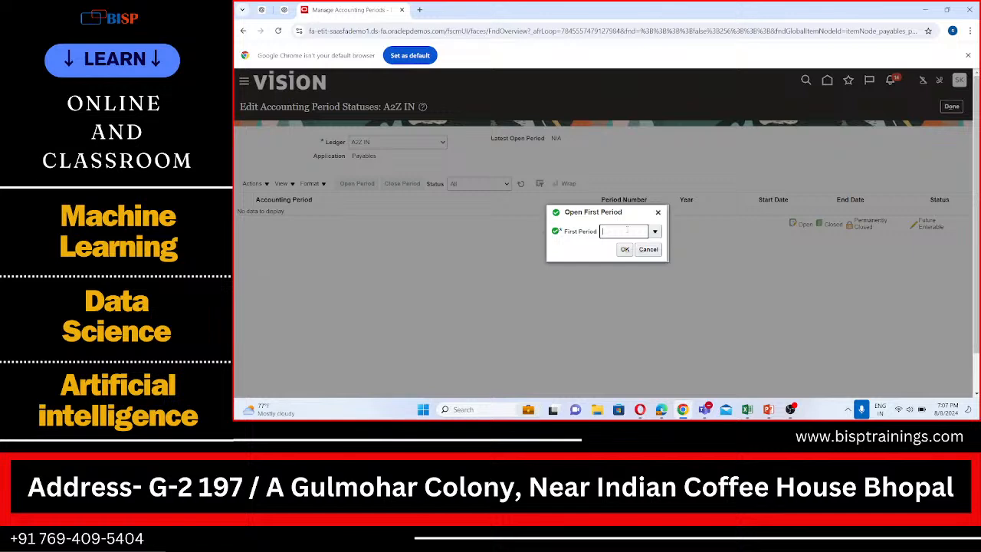
{"action": "left_click", "coordinate": [655, 231]}
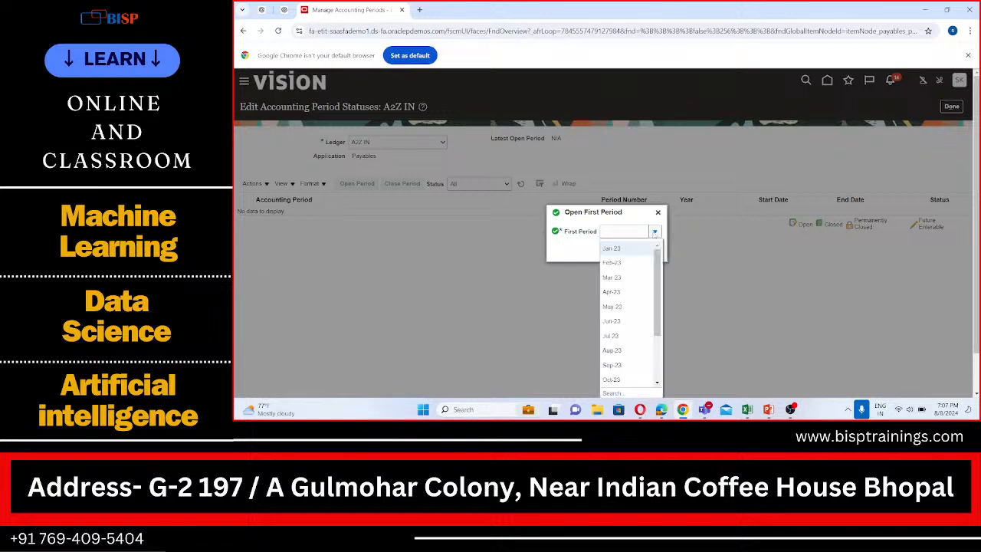
{"action": "left_click", "coordinate": [616, 249]}
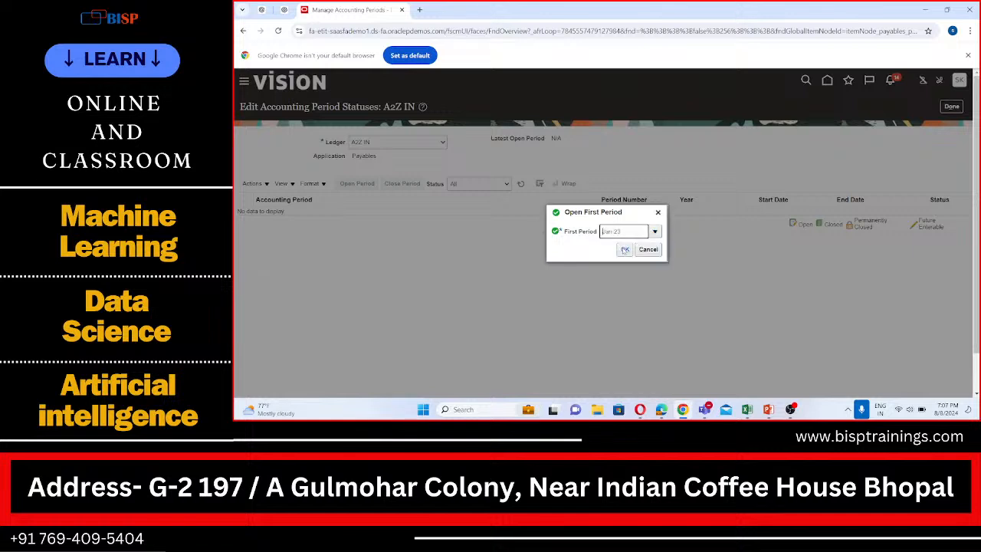
{"action": "left_click", "coordinate": [624, 249]}
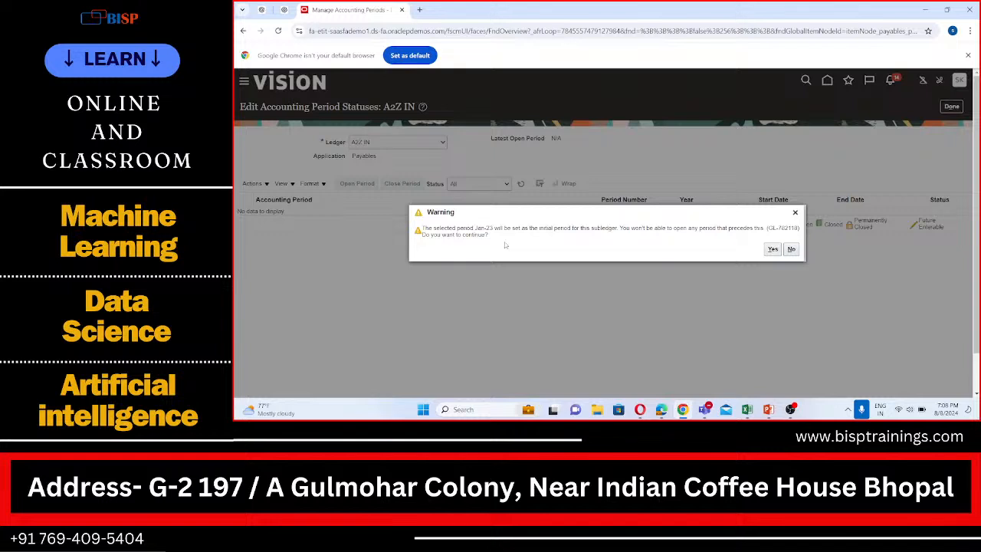
{"action": "left_click", "coordinate": [771, 249]}
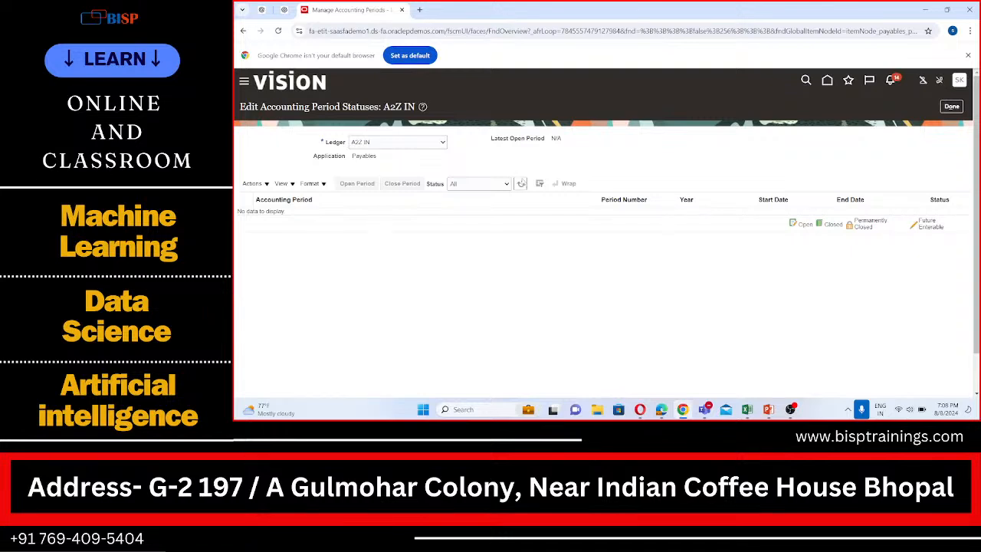
{"action": "left_click", "coordinate": [520, 183]}
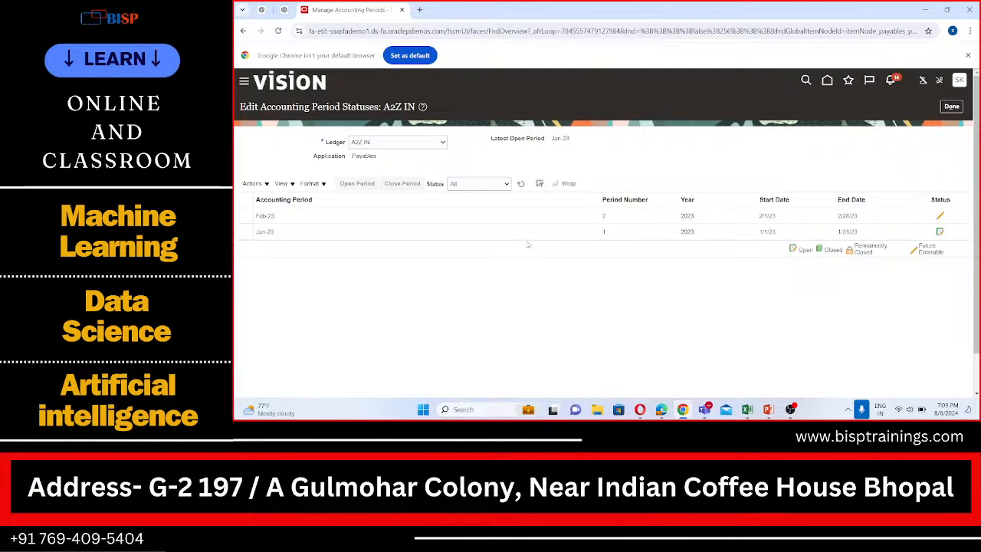
- Finish editing the A2Z IN period statuses, leave the ledger list for Setup and Maintenance without saving, and open the setup search page
{"action": "left_click", "coordinate": [958, 80]}
{"action": "left_click", "coordinate": [674, 340]}
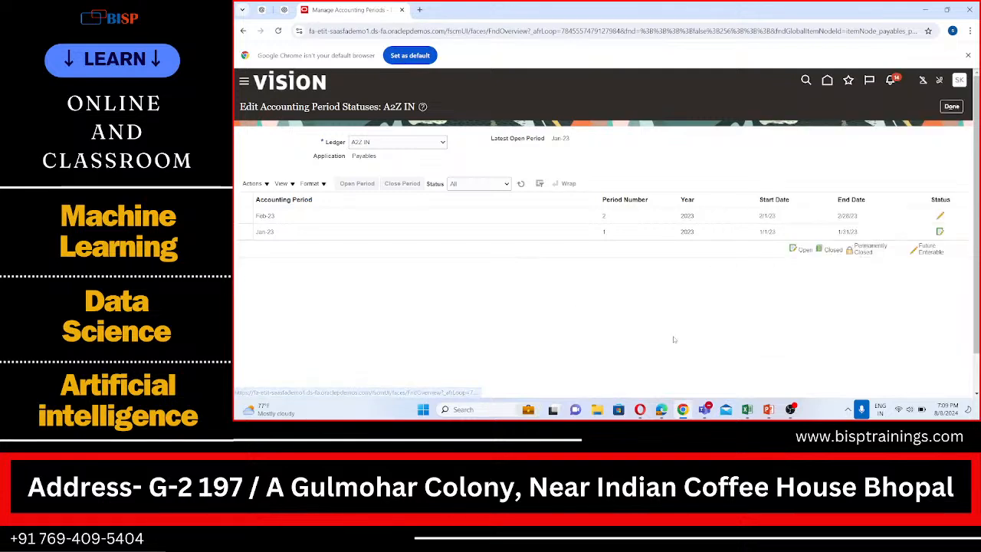
{"action": "left_click", "coordinate": [951, 106]}
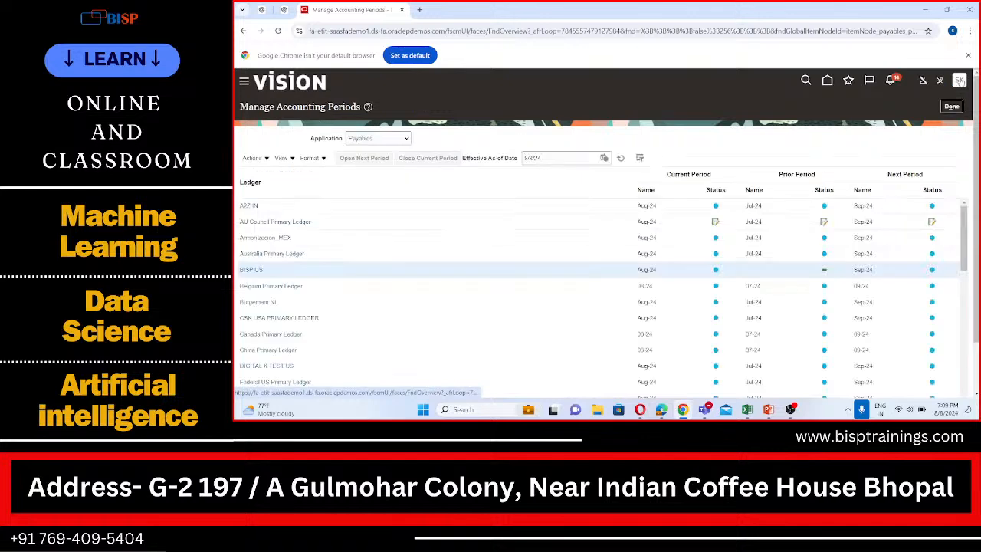
{"action": "left_click", "coordinate": [959, 80]}
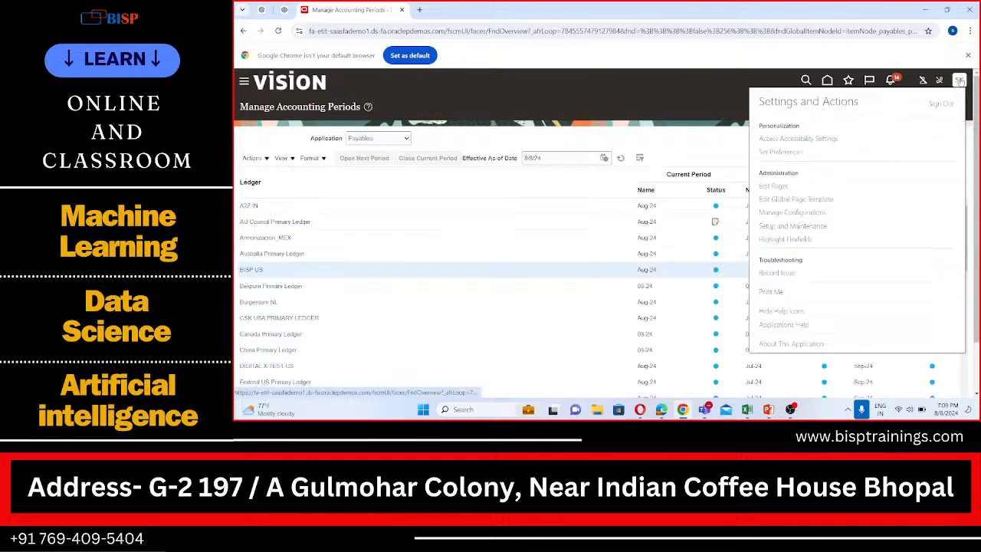
{"action": "left_click", "coordinate": [789, 226]}
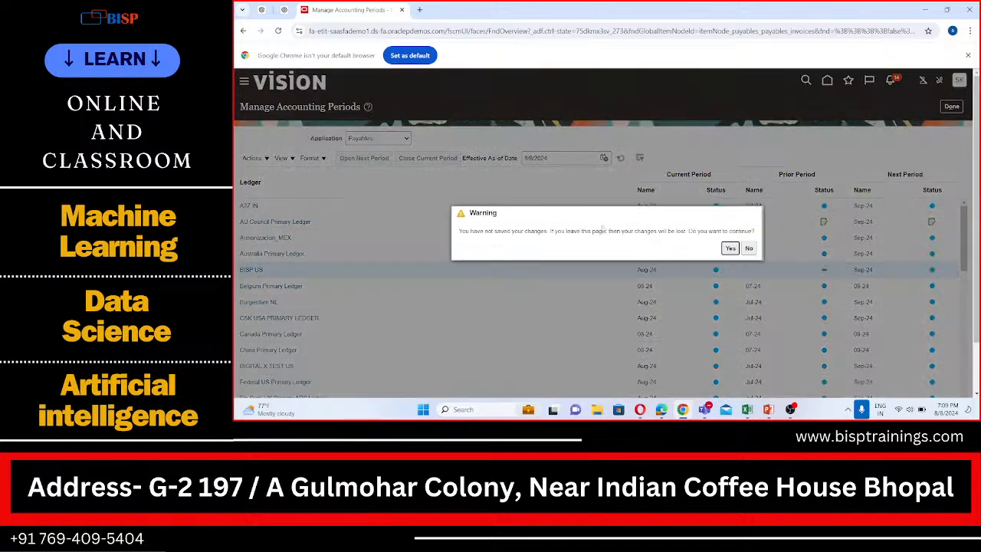
{"action": "left_click", "coordinate": [730, 249]}
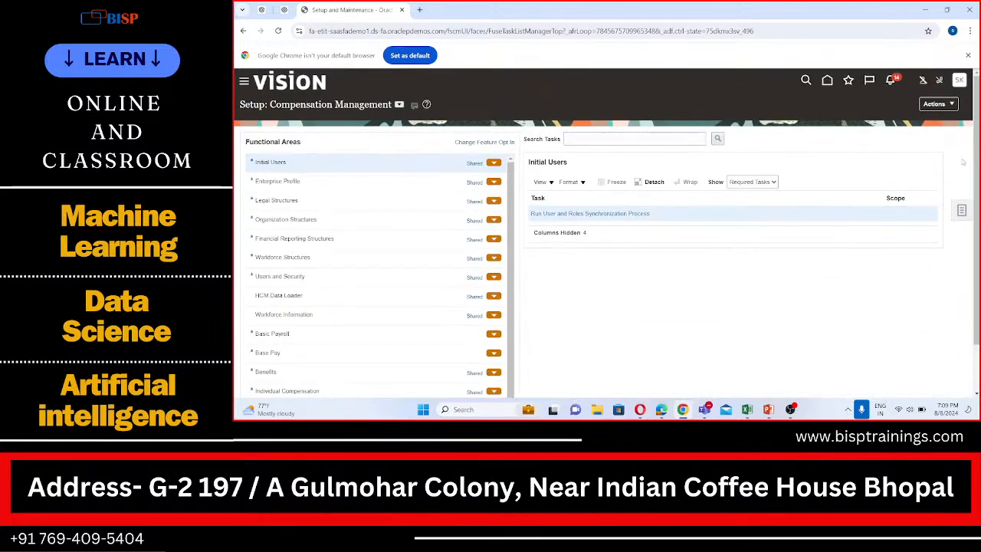
{"action": "left_click", "coordinate": [960, 210]}
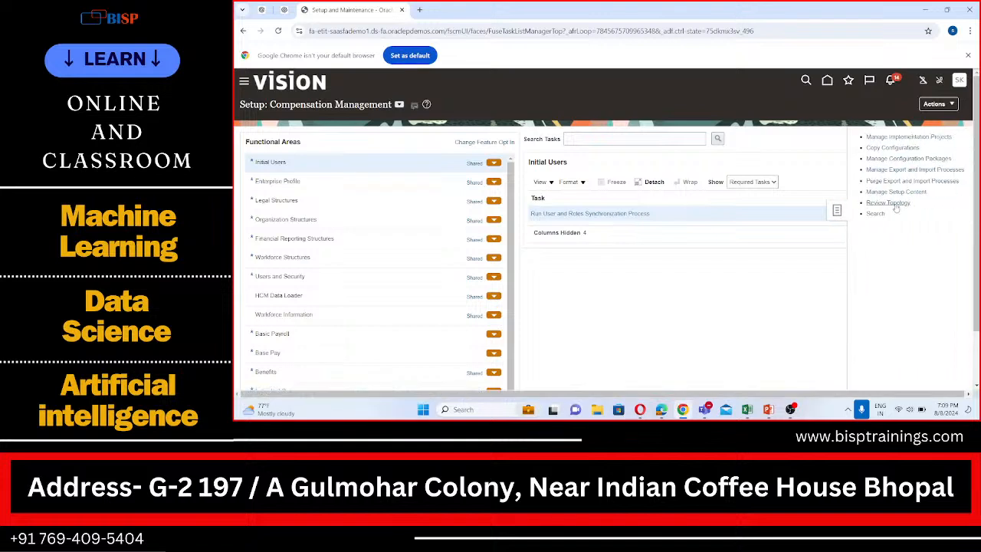
{"action": "left_click", "coordinate": [872, 214]}
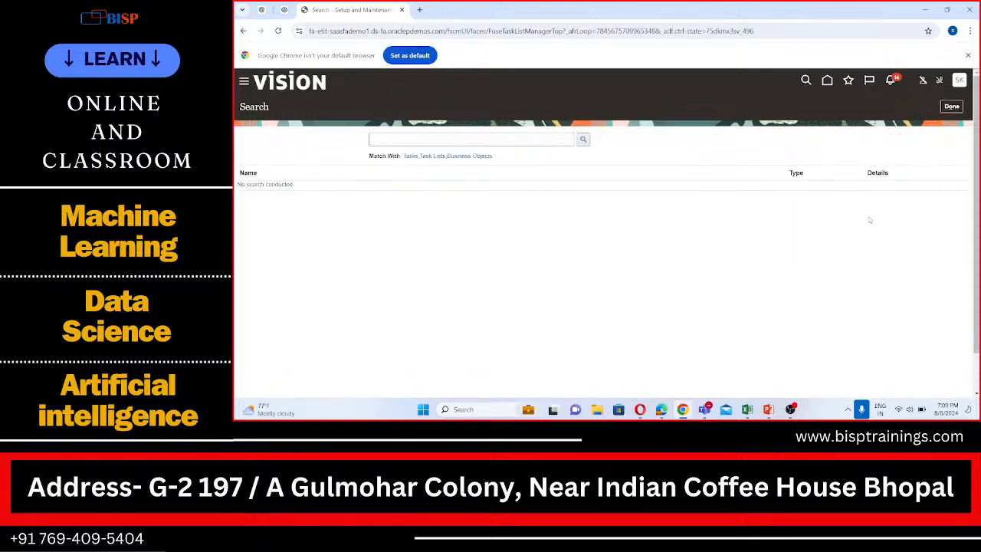
- Search the setup tasks for "Manage administrator Profile" and open Manage Administrator Profile Values
{"action": "left_click", "coordinate": [479, 136]}
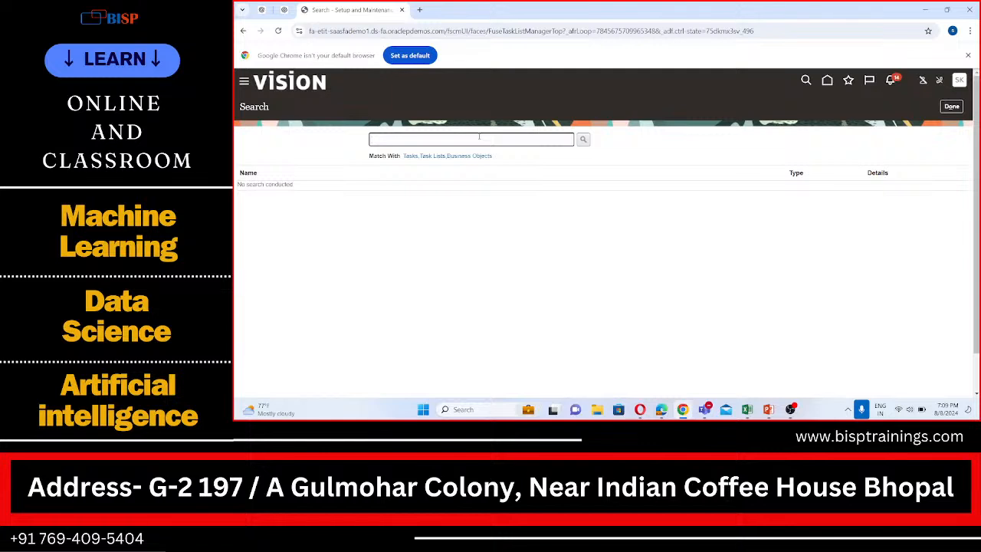
{"action": "type", "text": "Manage"}
{"action": "type", "text": " admin"}
{"action": "type", "text": "istration"}
{"action": "key", "text": "BackSpace"}
{"action": "key", "text": "BackSpace"}
{"action": "key", "text": "BackSpace"}
{"action": "type", "text": "on"}
{"action": "key", "text": "BackSpace"}
{"action": "key", "text": "BackSpace"}
{"action": "type", "text": "or Profile"}
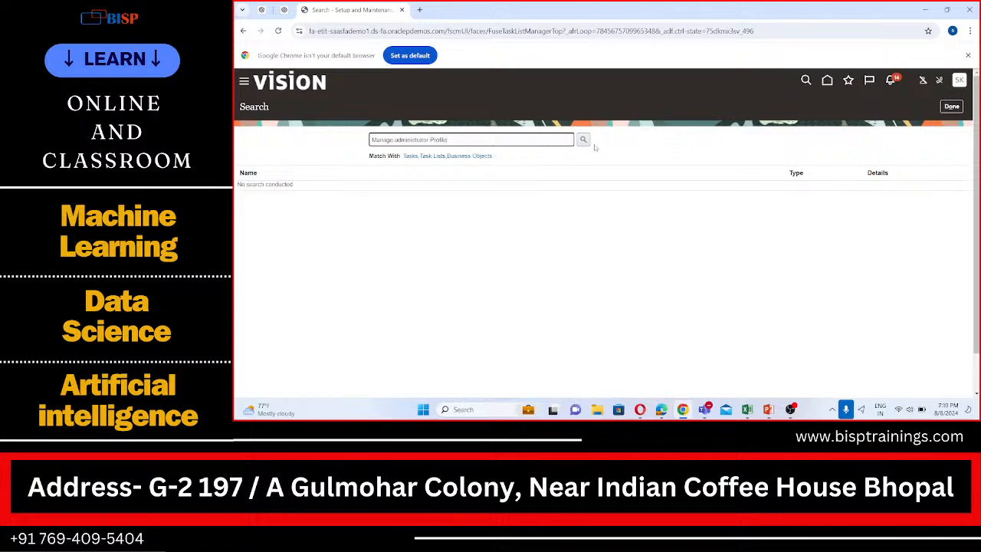
{"action": "left_click", "coordinate": [583, 141]}
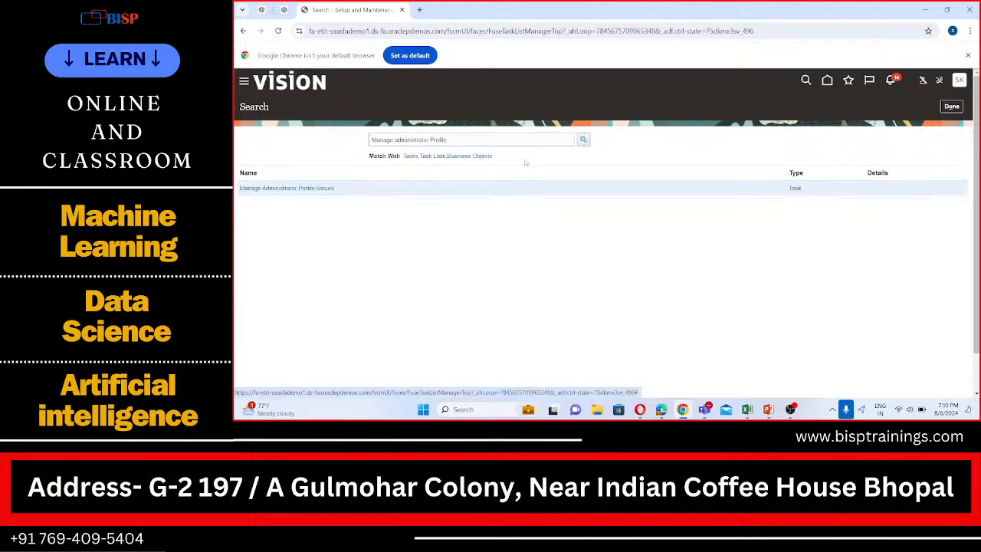
{"action": "left_click", "coordinate": [303, 189]}
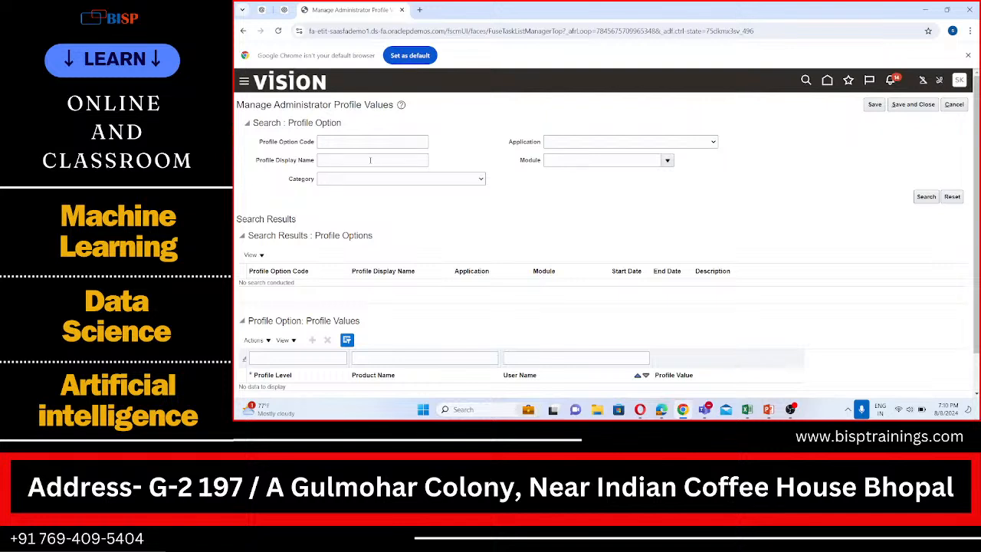
- Search the profile options by the display name "Default Business unit" and check the result table's view options
{"action": "left_click", "coordinate": [370, 160]}
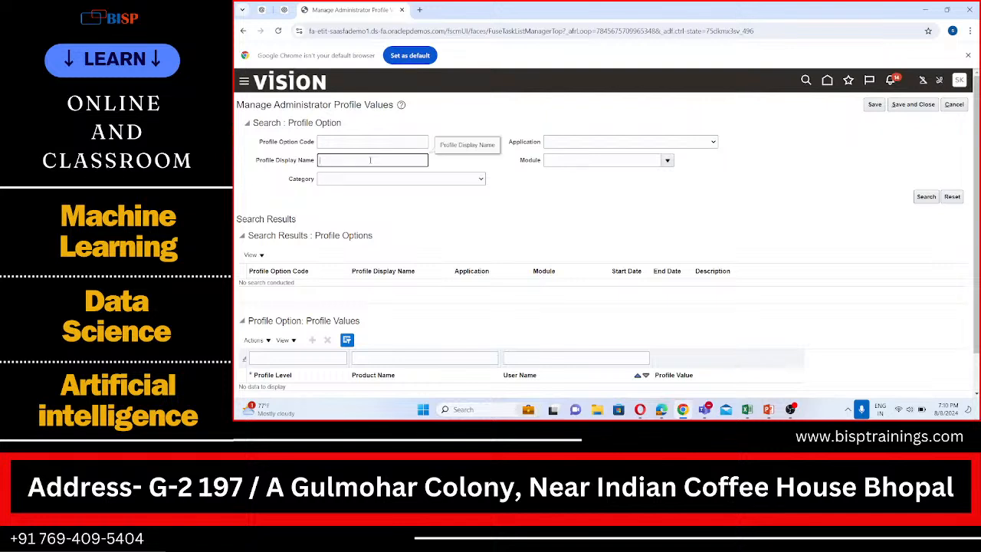
{"action": "type", "text": "Usiness unit"}
{"action": "left_click", "coordinate": [926, 197]}
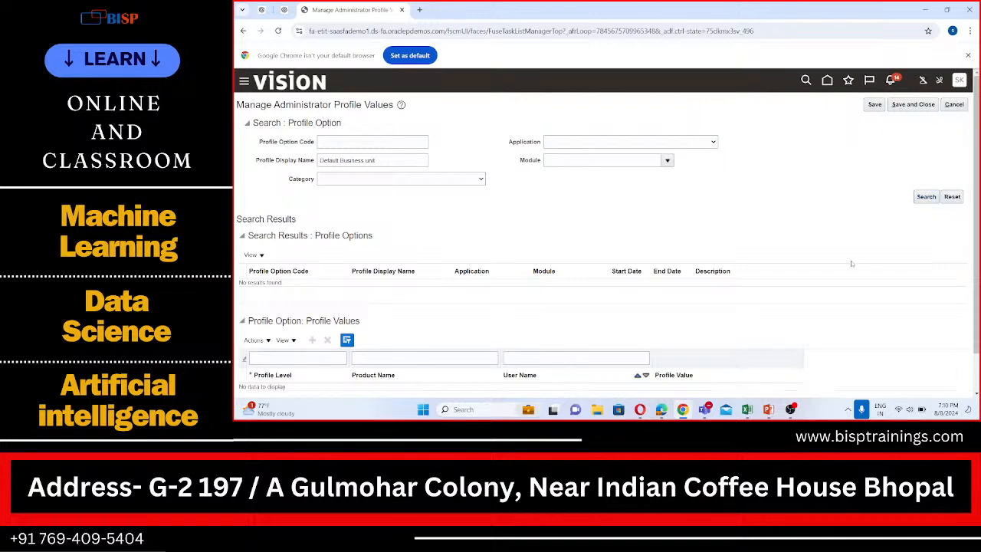
{"action": "scroll", "coordinate": [414, 214], "scroll_direction": "down", "scroll_amount": 1}
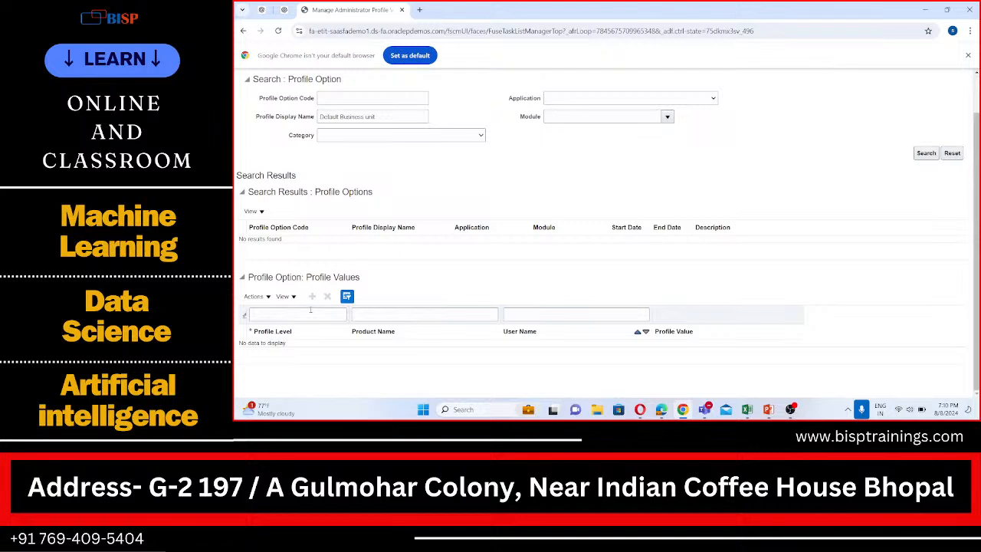
{"action": "left_click", "coordinate": [261, 212]}
{"action": "left_click", "coordinate": [334, 206]}
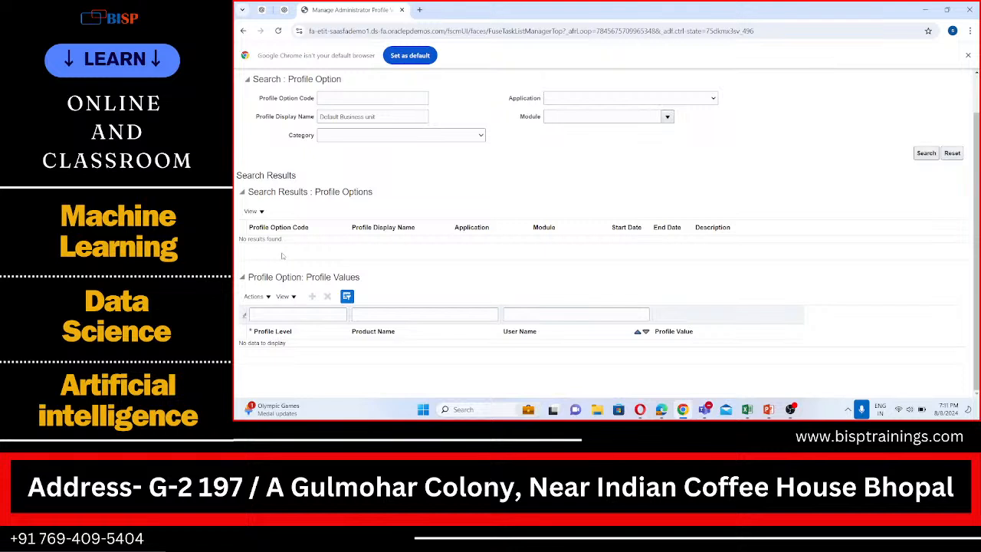
- Rerun the "Default Business unit" profile option search and look over the profile options and profile values
{"action": "scroll", "coordinate": [281, 255], "scroll_direction": "up", "scroll_amount": 2}
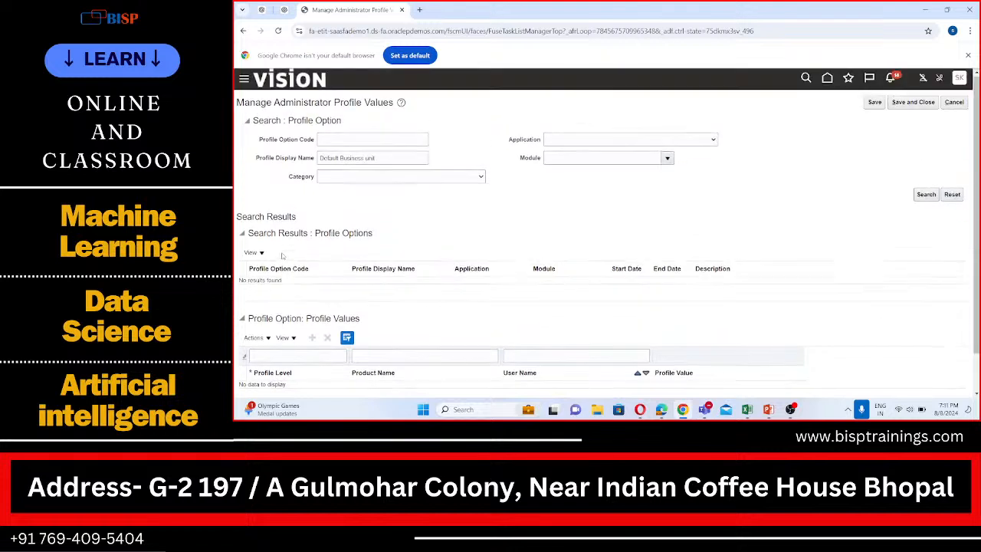
{"action": "left_click", "coordinate": [925, 197]}
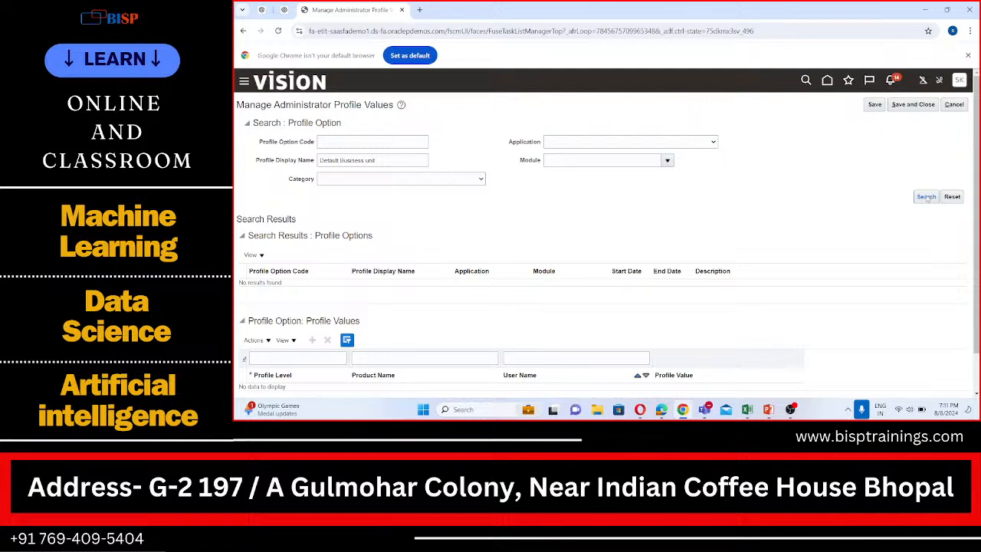
{"action": "left_click", "coordinate": [253, 255]}
{"action": "left_click", "coordinate": [252, 255]}
{"action": "scroll", "coordinate": [383, 230], "scroll_direction": "down", "scroll_amount": 2}
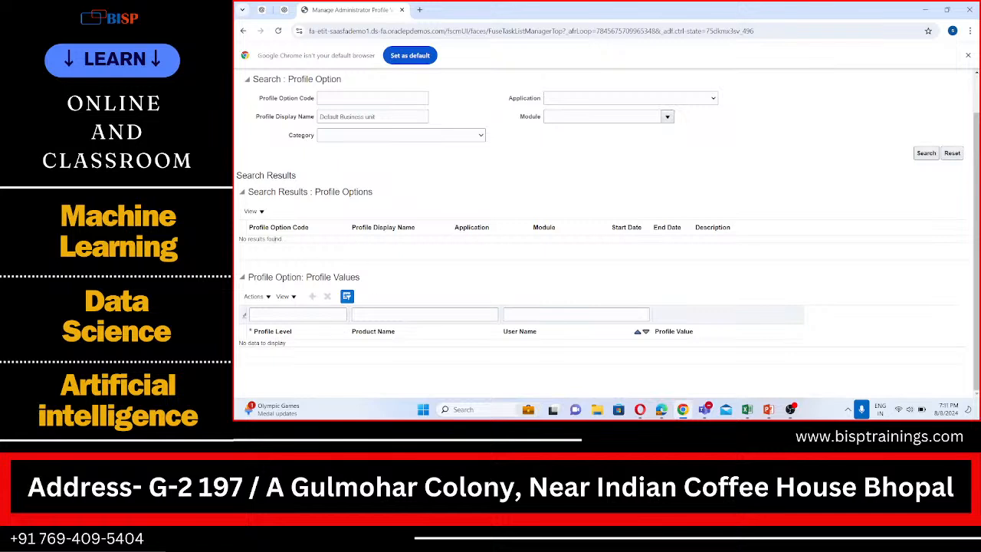
{"action": "scroll", "coordinate": [299, 249], "scroll_direction": "up", "scroll_amount": 2}
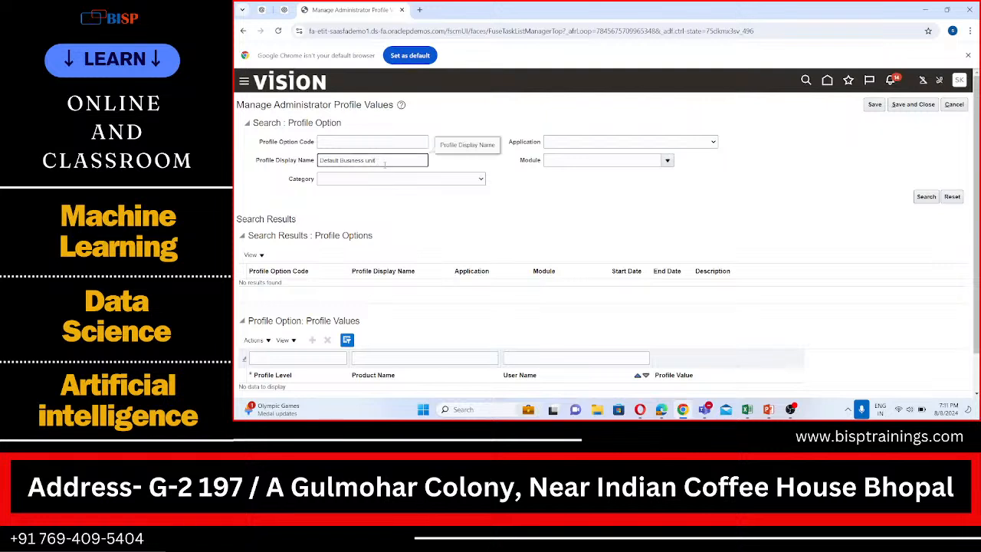
- Restrict the "Default Business unit" profile option search to the Display category, run it and review the results
{"action": "left_click", "coordinate": [394, 177]}
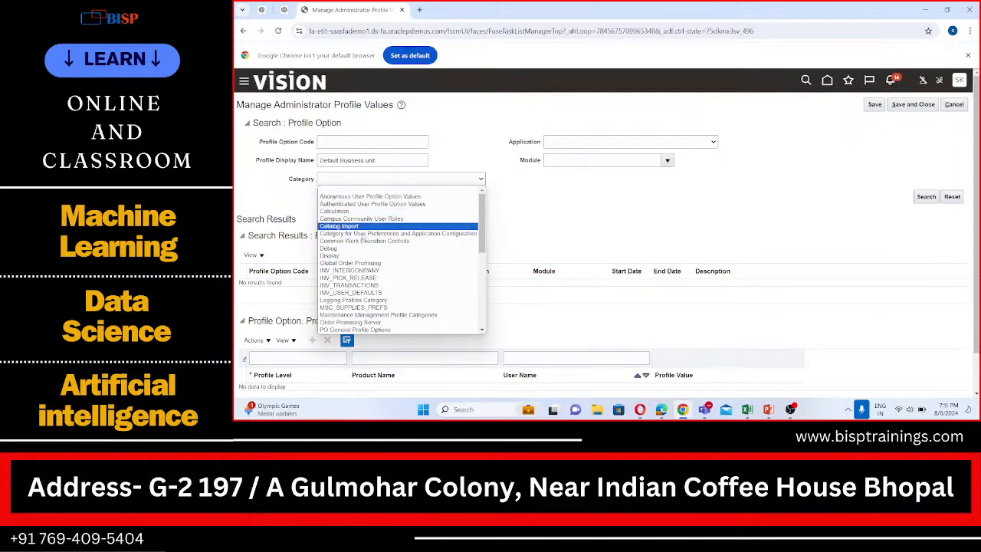
{"action": "left_click", "coordinate": [357, 257]}
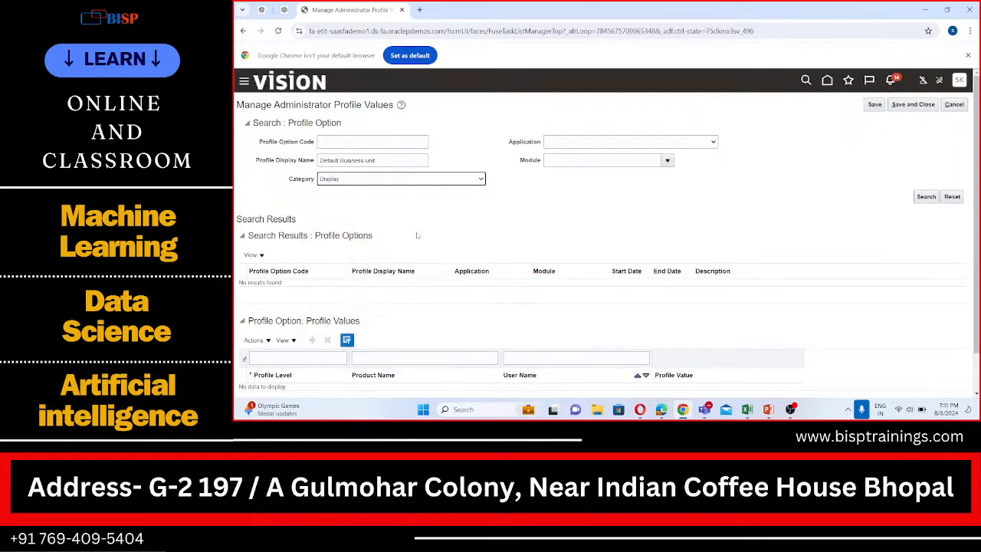
{"action": "left_click", "coordinate": [926, 197]}
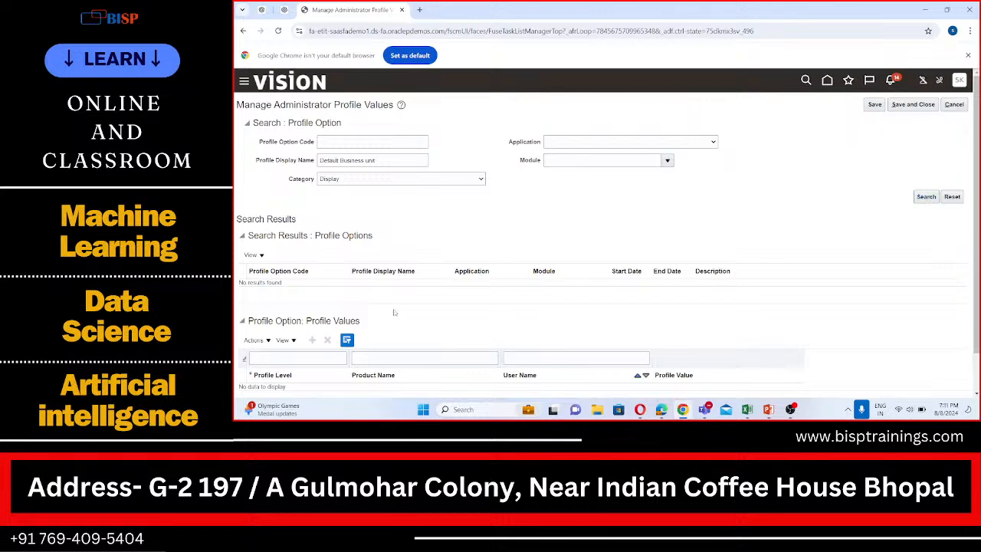
{"action": "scroll", "coordinate": [337, 331], "scroll_direction": "down", "scroll_amount": 1}
{"action": "scroll", "coordinate": [406, 291], "scroll_direction": "up", "scroll_amount": 1}
- Replace the profile display name criterion with "DEFAULT" and look through the available categories, keeping Display selected
{"action": "left_click_drag", "start_coordinate": [375, 160], "coordinate": [306, 162]}
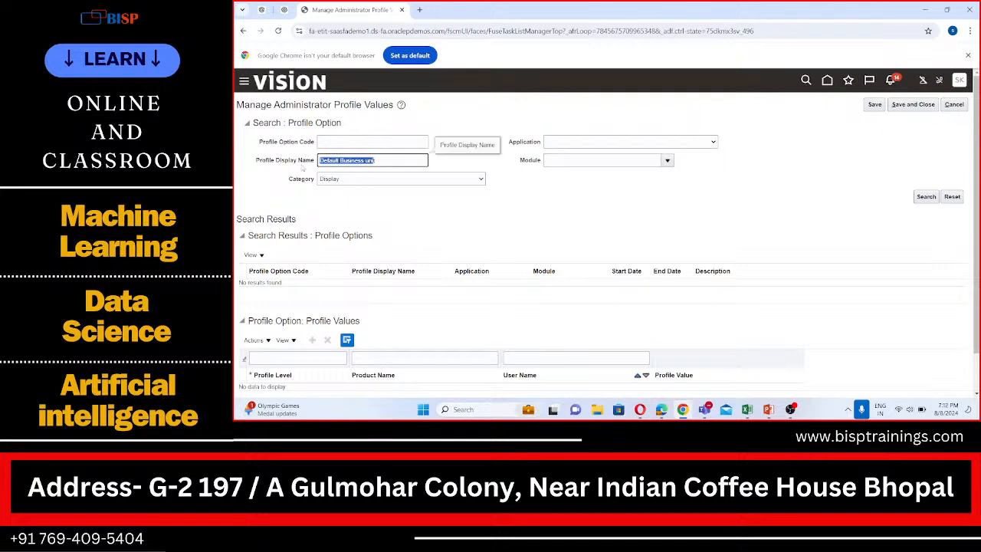
{"action": "key", "text": "BackSpace"}
{"action": "type", "text": "DEF"}
{"action": "key", "text": "Caps_Lock"}
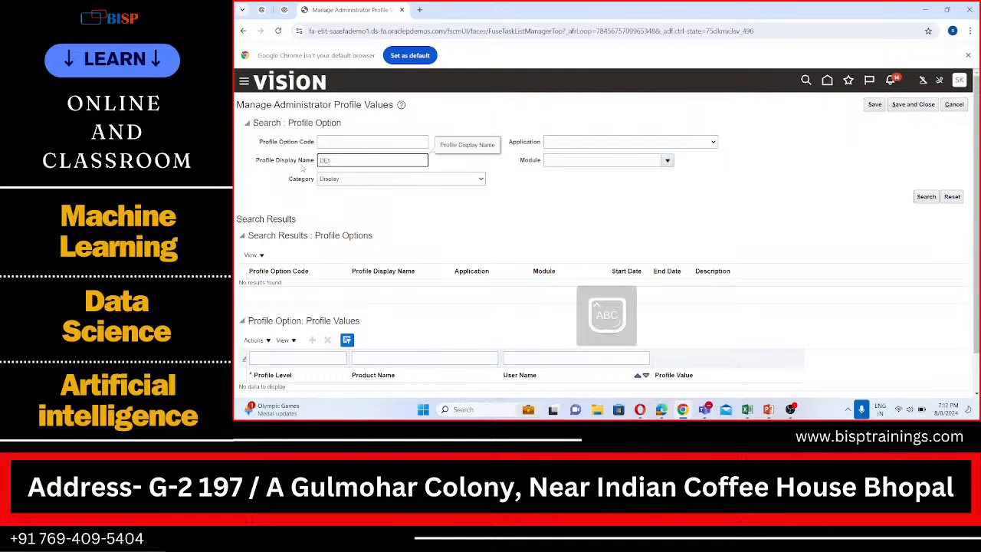
{"action": "type", "text": "AULT"}
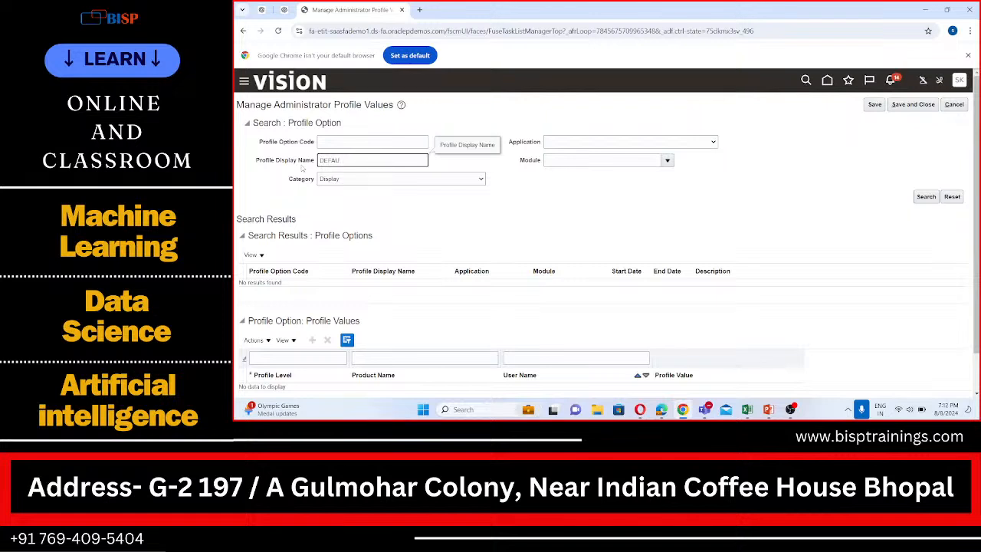
{"action": "left_click", "coordinate": [407, 181]}
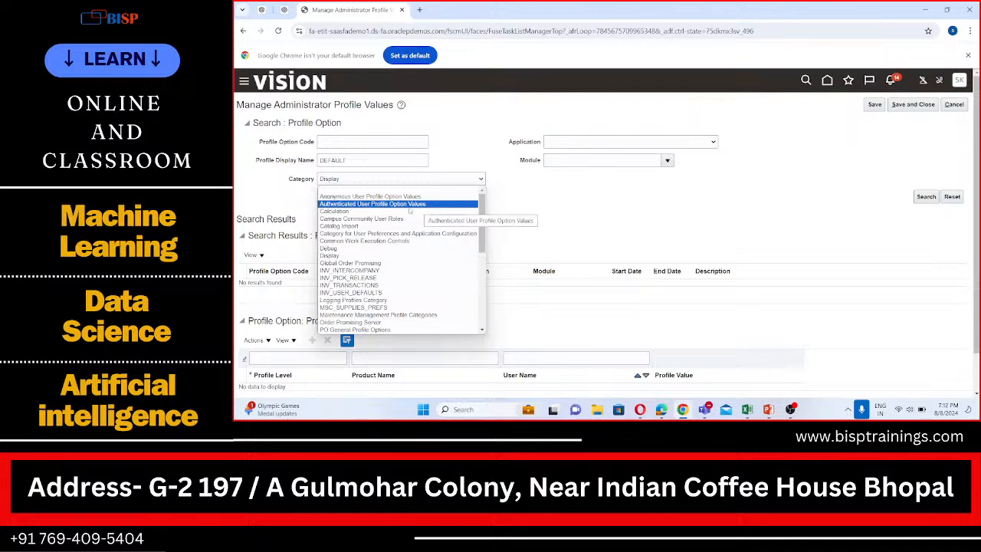
{"action": "scroll", "coordinate": [459, 283], "scroll_direction": "down", "scroll_amount": 5}
{"action": "left_click", "coordinate": [556, 212]}
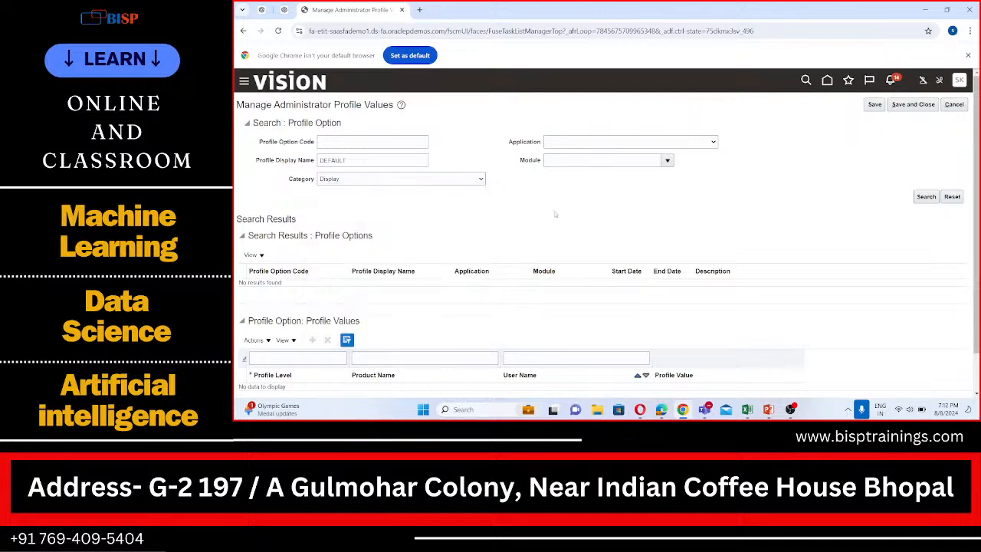
{"action": "left_click", "coordinate": [392, 178]}
{"action": "left_click", "coordinate": [391, 178]}
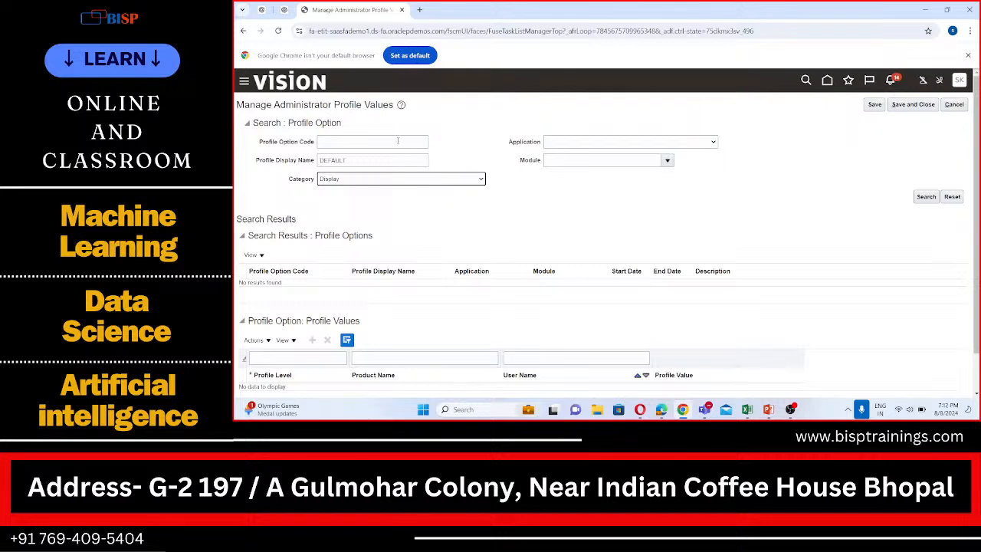
- Extend the profile display name criterion to "DEFAULT BUSINESS" and run the profile option search
{"action": "left_click", "coordinate": [371, 160]}
{"action": "type", "text": "DEFAULT"}
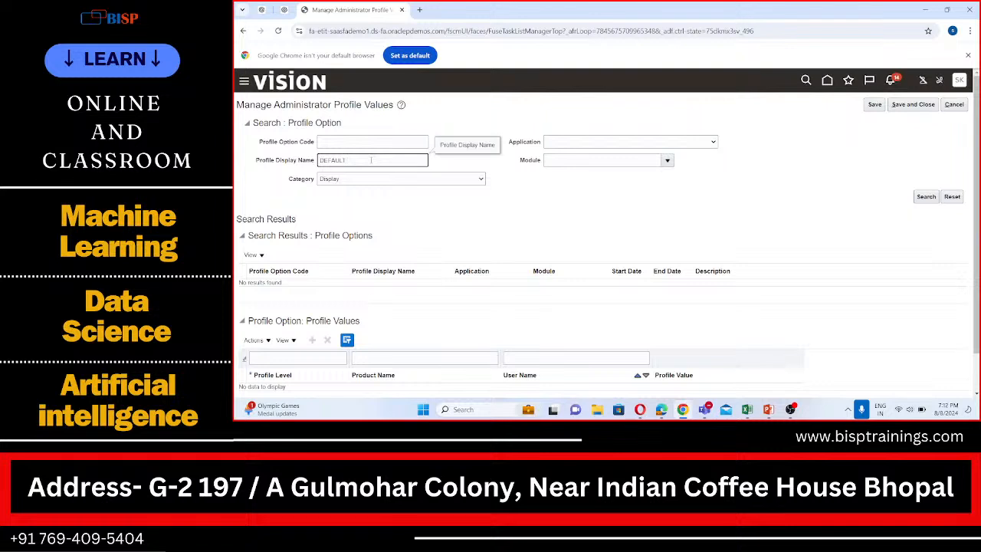
{"action": "type", "text": " BUSINESS"}
{"action": "left_click", "coordinate": [924, 197]}
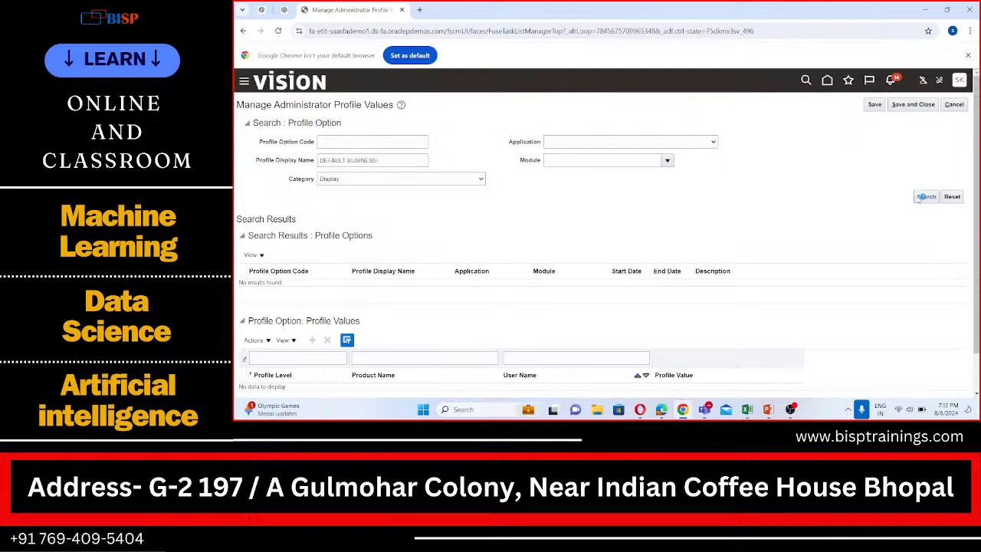
{"action": "left_click", "coordinate": [919, 199]}
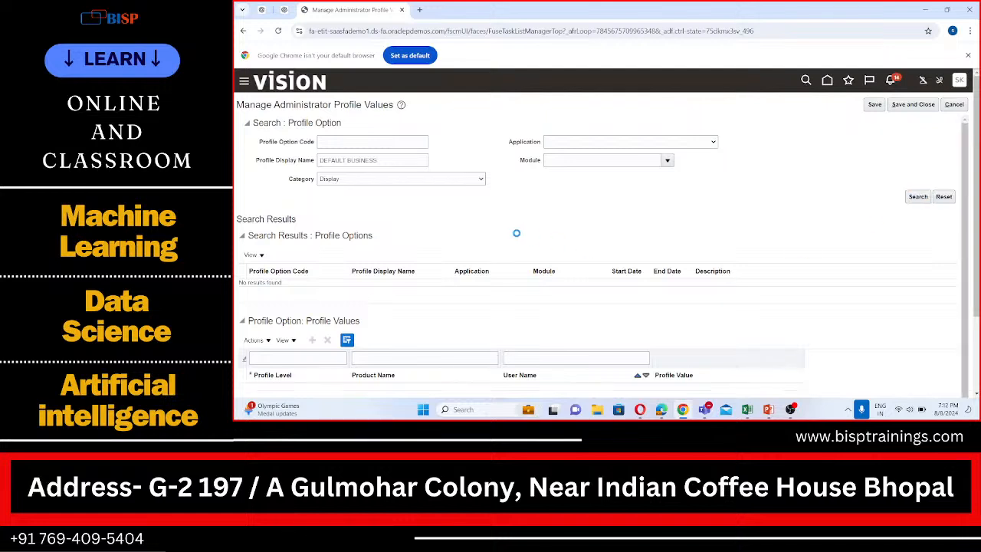
- Look over the profile option results and shorten the profile display name criterion to "DEFAULT"
{"action": "scroll", "coordinate": [517, 233], "scroll_direction": "down", "scroll_amount": 2}
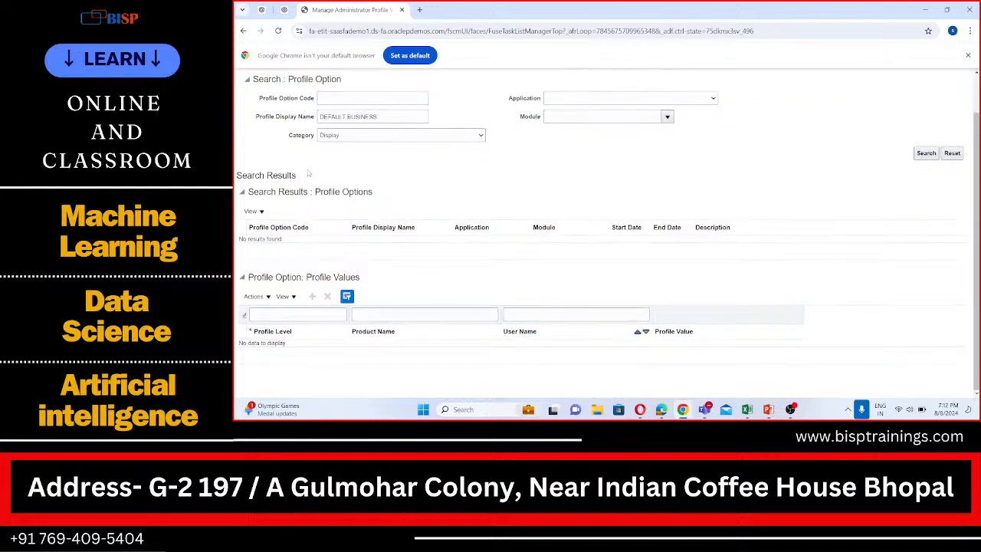
{"action": "scroll", "coordinate": [308, 174], "scroll_direction": "up", "scroll_amount": 2}
{"action": "left_click", "coordinate": [388, 160]}
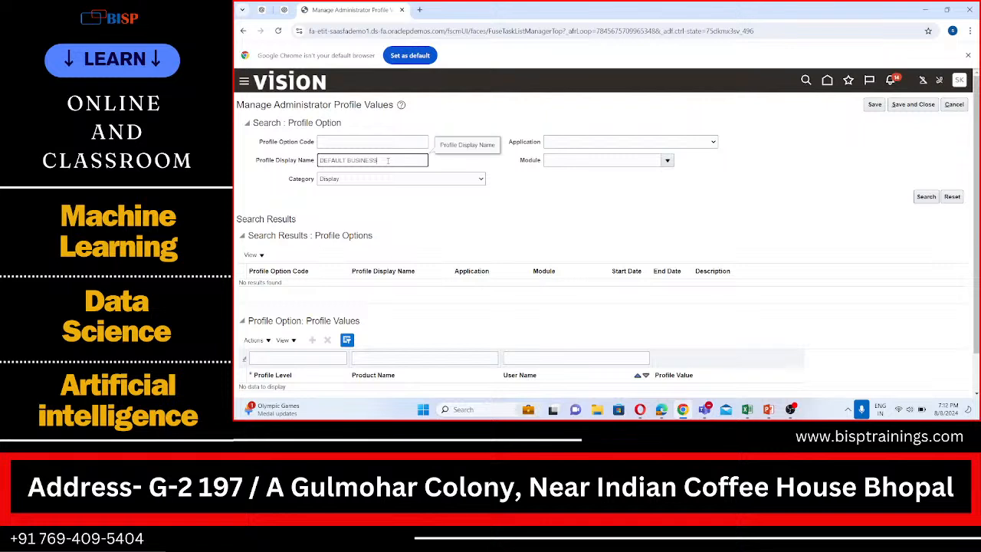
{"action": "key", "text": "BackSpace"}
{"action": "key", "text": "BackSpace"}
{"action": "key", "text": "BackSpace"}
{"action": "key", "text": "BackSpace"}
{"action": "key", "text": "BackSpace"}
{"action": "key", "text": "BackSpace"}
{"action": "left_click", "coordinate": [461, 145]}
{"action": "left_click", "coordinate": [353, 144]}
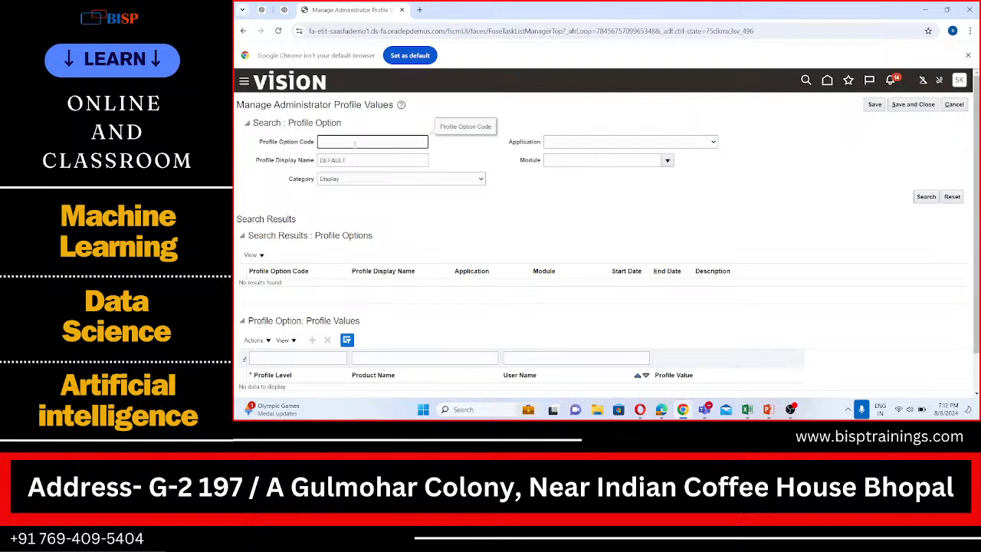
- Replace the profile display name criterion with "DEFAULT_ORG_ID" and run the profile option search
{"action": "double_click", "coordinate": [337, 160]}
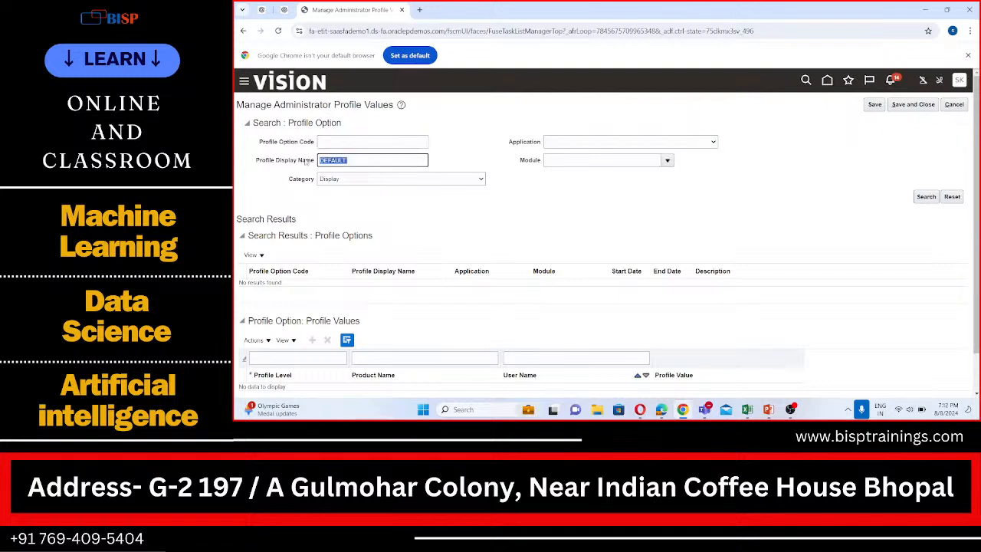
{"action": "key", "text": "BackSpace"}
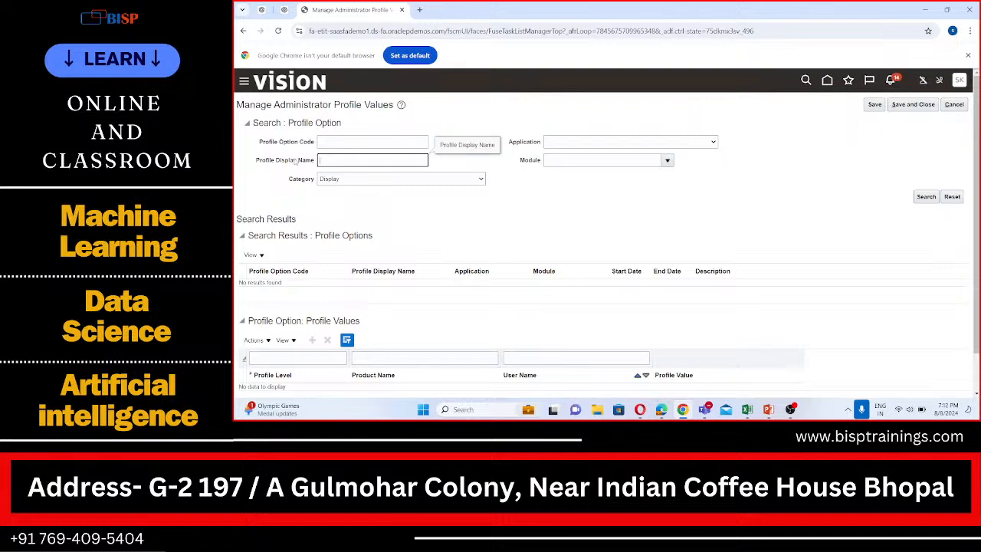
{"action": "type", "text": "DEFAU"}
{"action": "type", "text": "LT_ORG_ID"}
{"action": "left_click", "coordinate": [926, 196]}
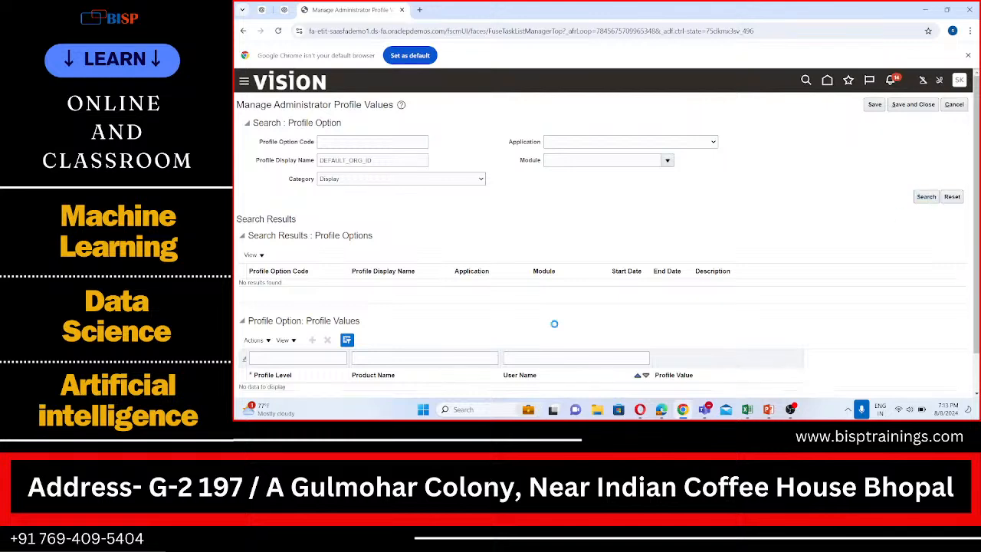
- Examine the profile option and profile value results and look through the available categories, keeping Display selected
{"action": "scroll", "coordinate": [356, 305], "scroll_direction": "down", "scroll_amount": 1}
{"action": "scroll", "coordinate": [357, 306], "scroll_direction": "up", "scroll_amount": 1}
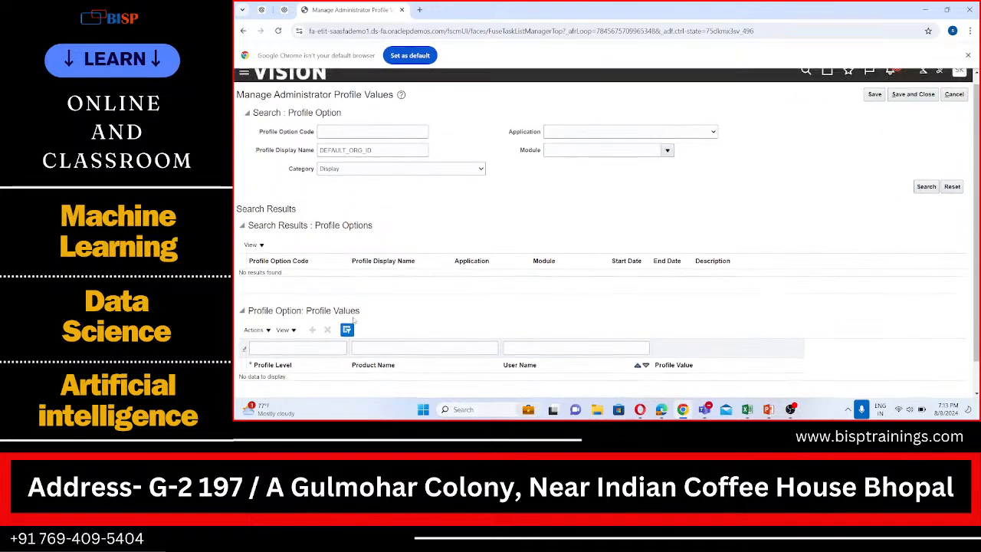
{"action": "scroll", "coordinate": [299, 262], "scroll_direction": "down", "scroll_amount": 1}
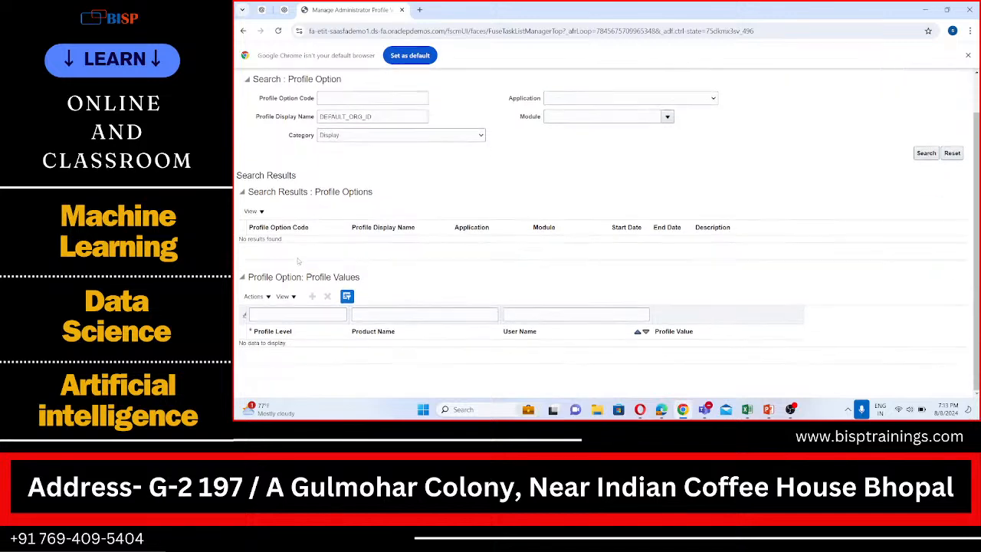
{"action": "scroll", "coordinate": [317, 254], "scroll_direction": "up", "scroll_amount": 1}
{"action": "scroll", "coordinate": [319, 250], "scroll_direction": "down", "scroll_amount": 1}
{"action": "scroll", "coordinate": [319, 253], "scroll_direction": "up", "scroll_amount": 1}
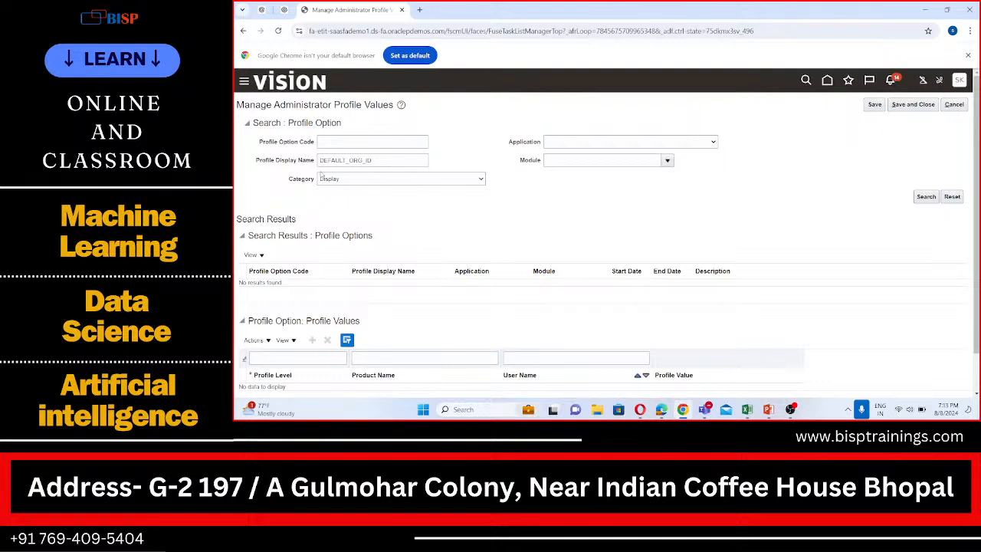
{"action": "left_click", "coordinate": [374, 181]}
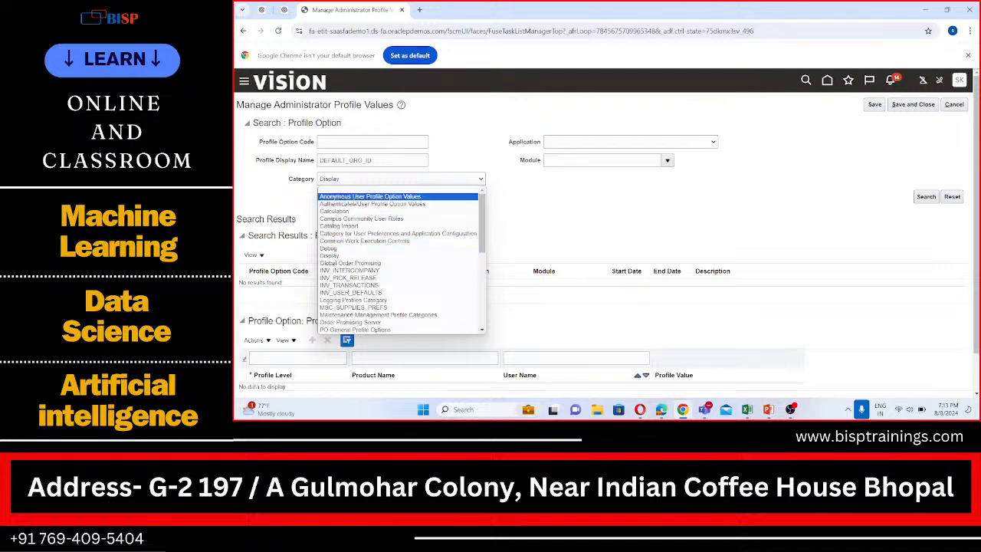
{"action": "scroll", "coordinate": [356, 263], "scroll_direction": "down", "scroll_amount": 4}
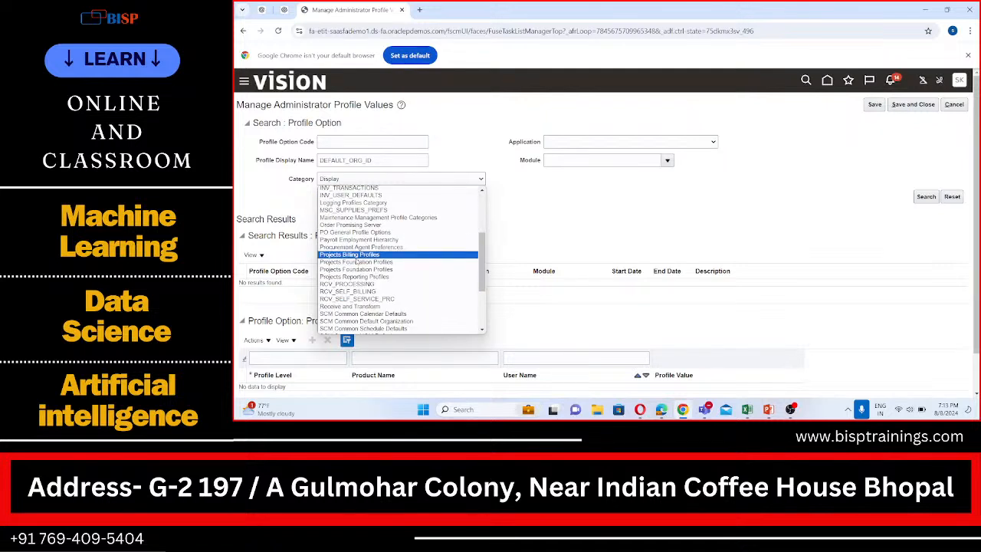
{"action": "scroll", "coordinate": [357, 263], "scroll_direction": "down", "scroll_amount": 4}
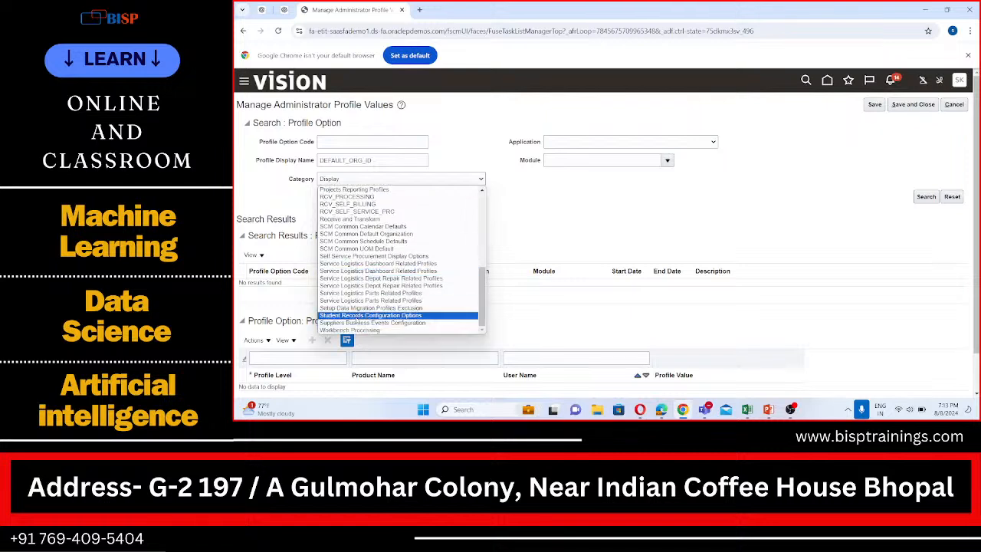
{"action": "scroll", "coordinate": [348, 287], "scroll_direction": "up", "scroll_amount": 4}
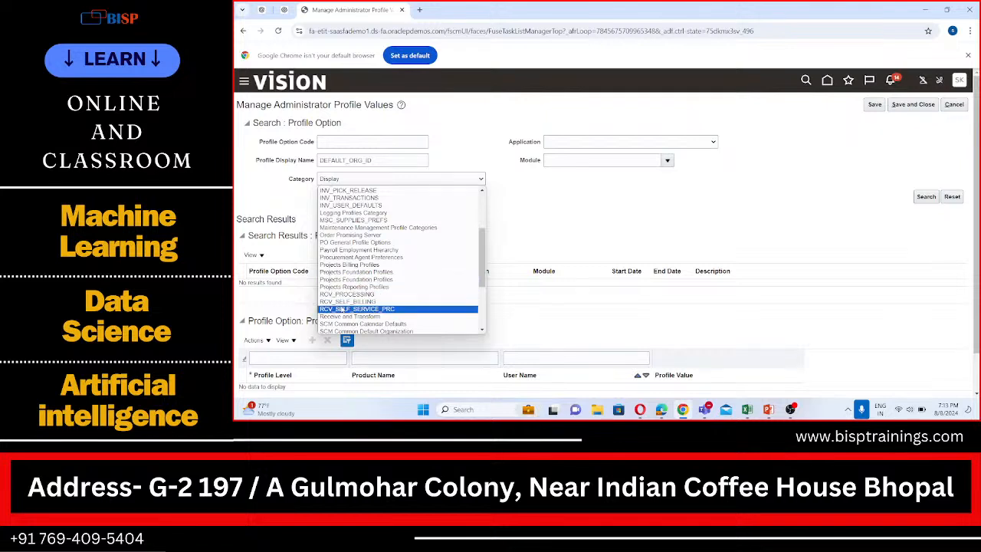
{"action": "scroll", "coordinate": [338, 261], "scroll_direction": "up", "scroll_amount": 3}
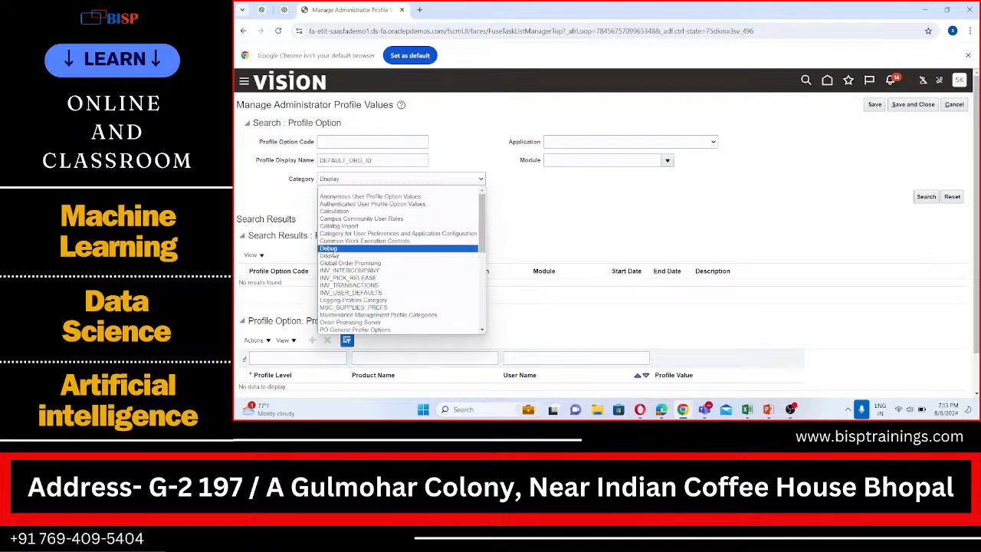
{"action": "left_click", "coordinate": [680, 206]}
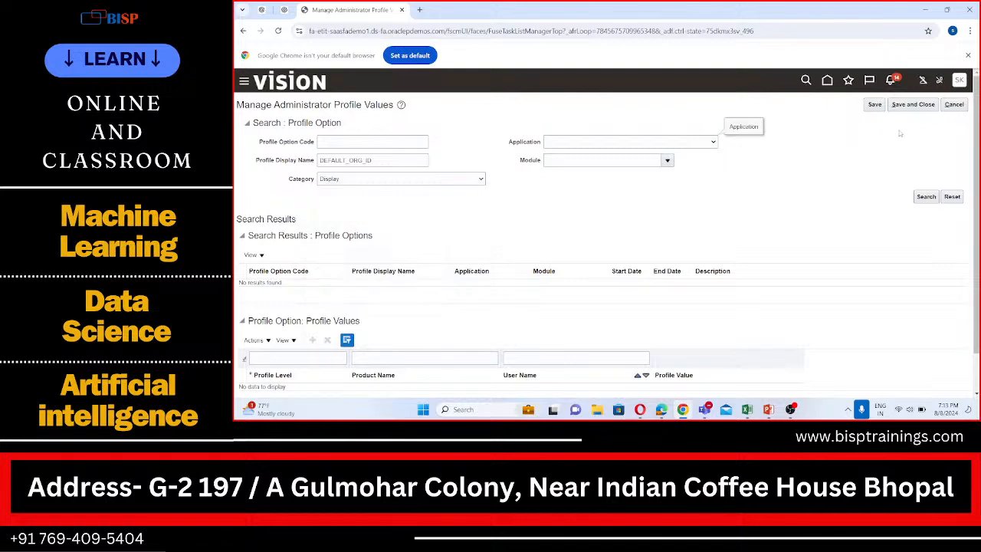
- Cancel the profile values page, reopen the Manage Administrator Profile Values task and search for profile option code "DEAFULT"
{"action": "left_click", "coordinate": [954, 105]}
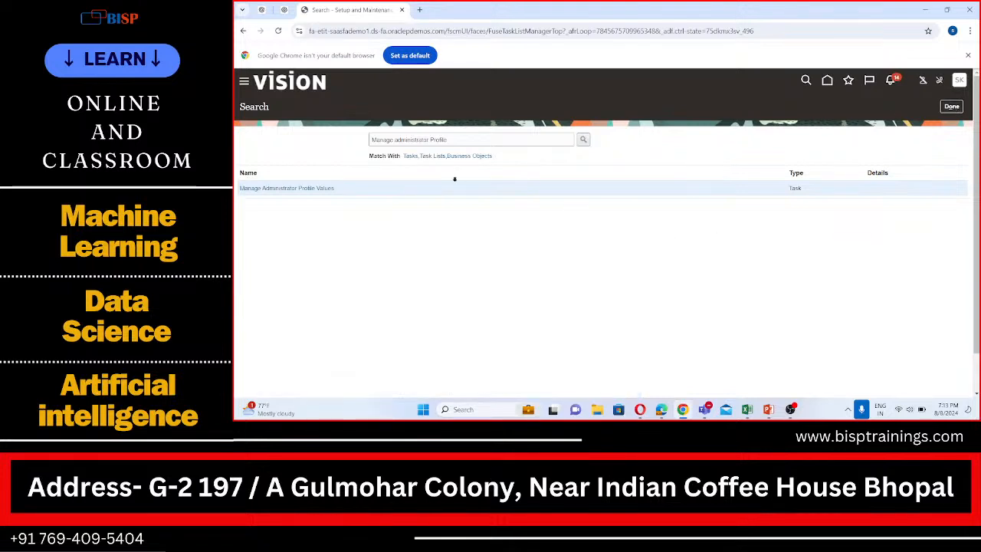
{"action": "left_click", "coordinate": [325, 189]}
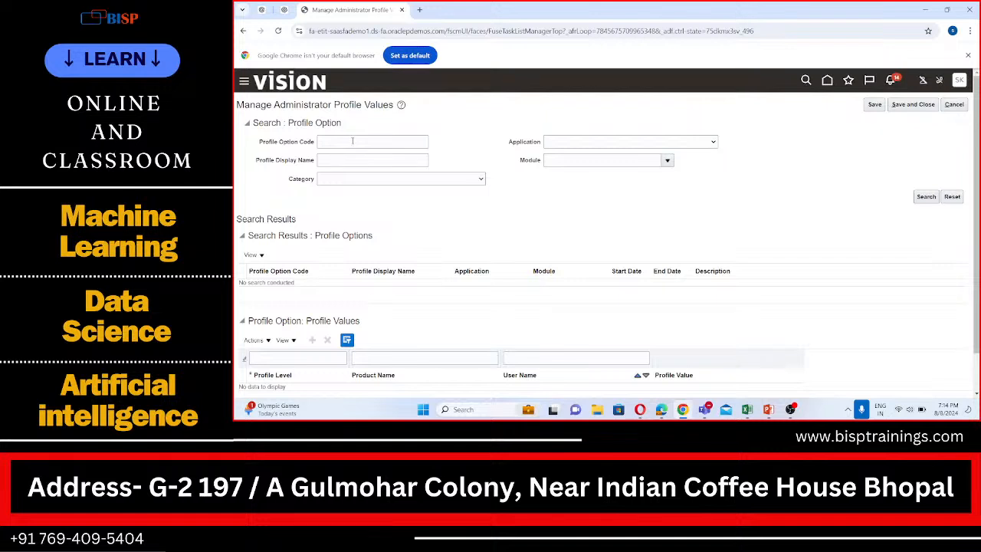
{"action": "left_click", "coordinate": [352, 141]}
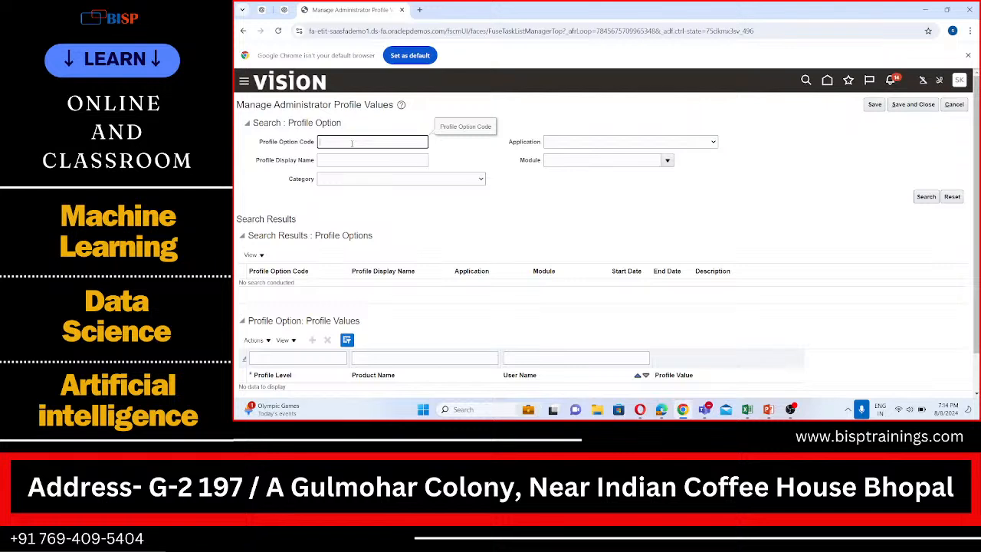
{"action": "type", "text": "DEAFULT"}
{"action": "left_click", "coordinate": [926, 197]}
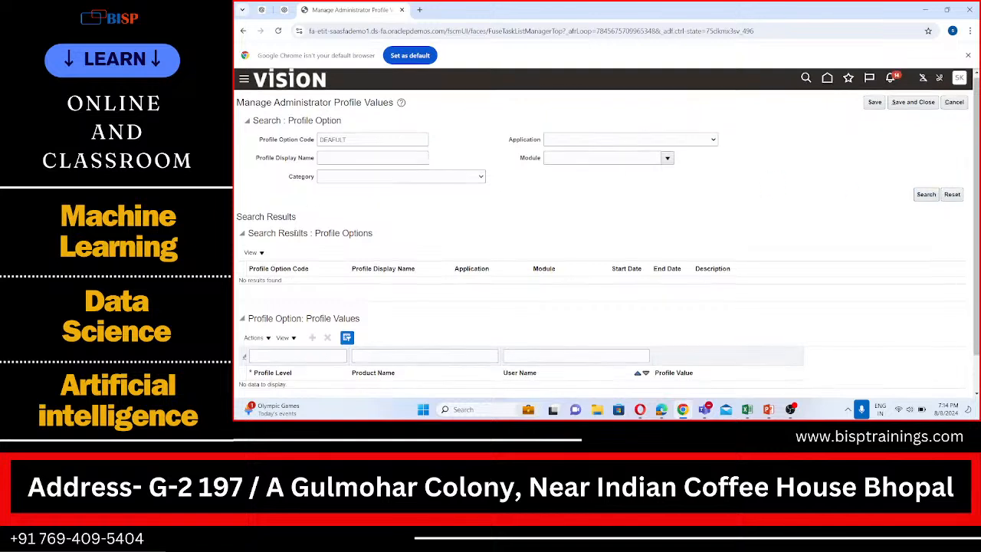
- Collapse the profile options results, enter "DEFAULT" as the profile level filter and rerun the search
{"action": "scroll", "coordinate": [272, 221], "scroll_direction": "down", "scroll_amount": 1}
{"action": "left_click", "coordinate": [244, 193]}
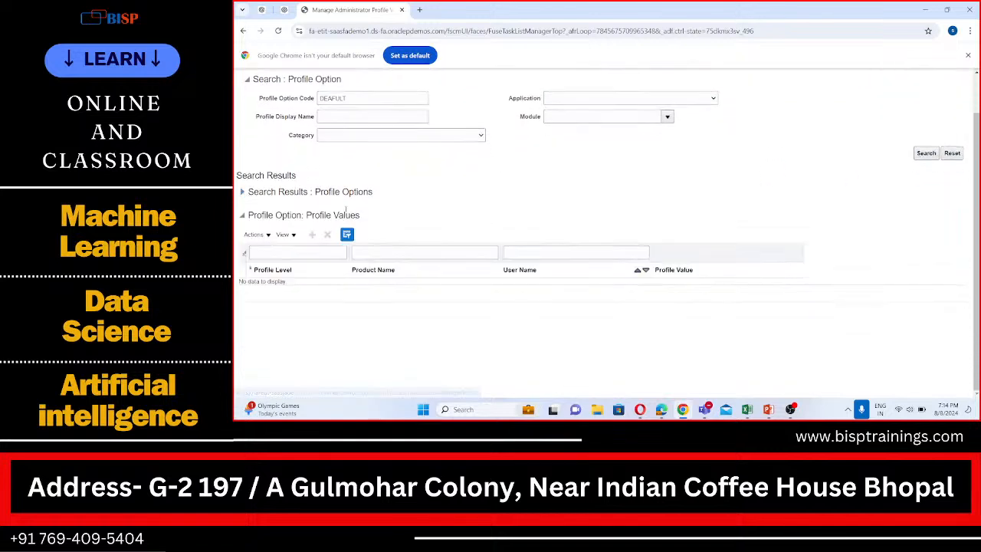
{"action": "left_click", "coordinate": [309, 251]}
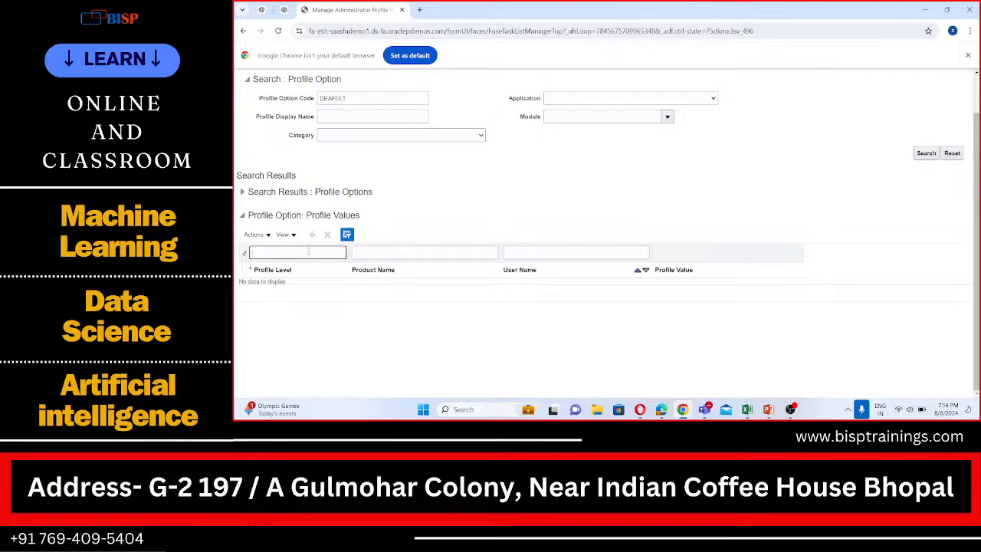
{"action": "type", "text": "DEFAULT"}
{"action": "left_click", "coordinate": [926, 153]}
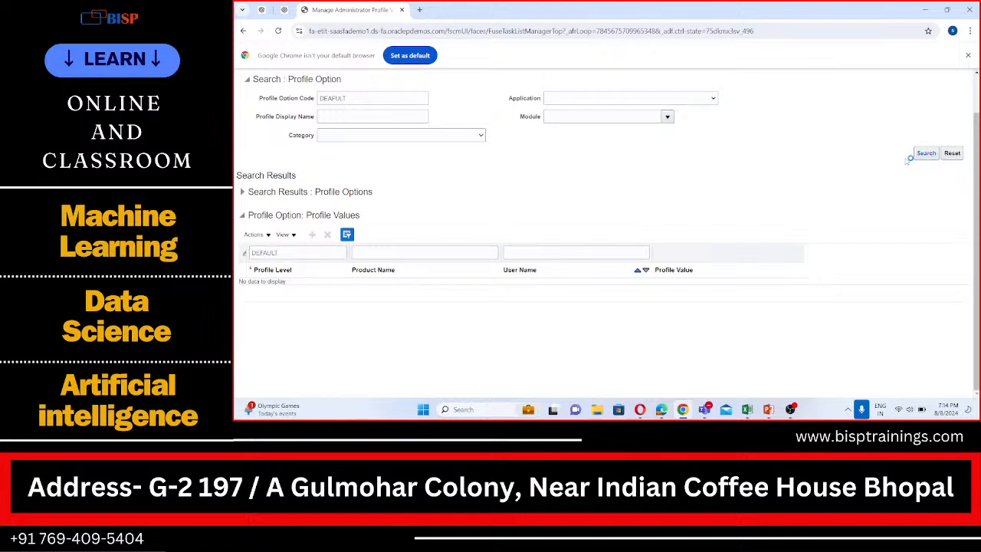
- Extend the profile option code criterion to "DEAFULT_ORG_ID", run the search and cancel out of the profile values page
{"action": "left_click", "coordinate": [357, 100]}
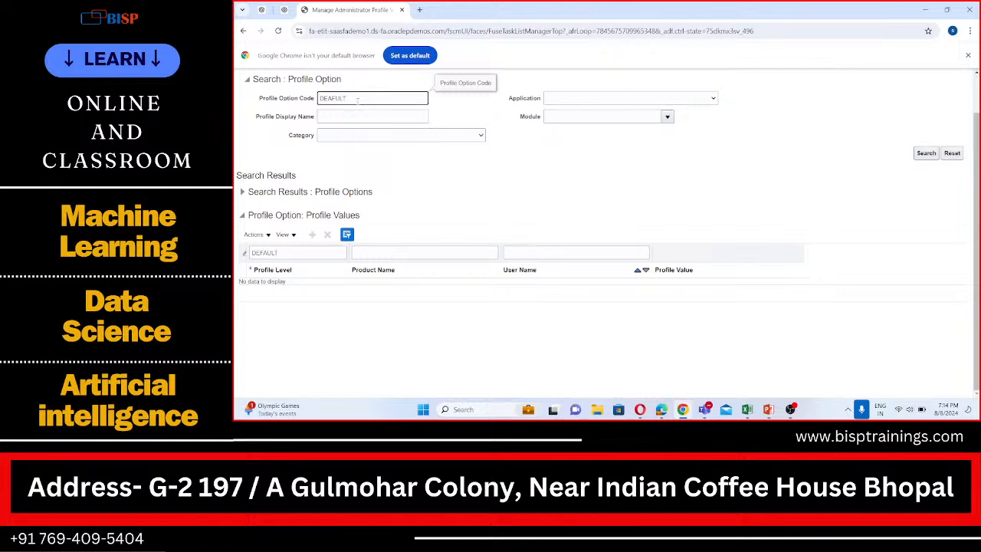
{"action": "type", "text": "_ORG_ID"}
{"action": "left_click", "coordinate": [926, 154]}
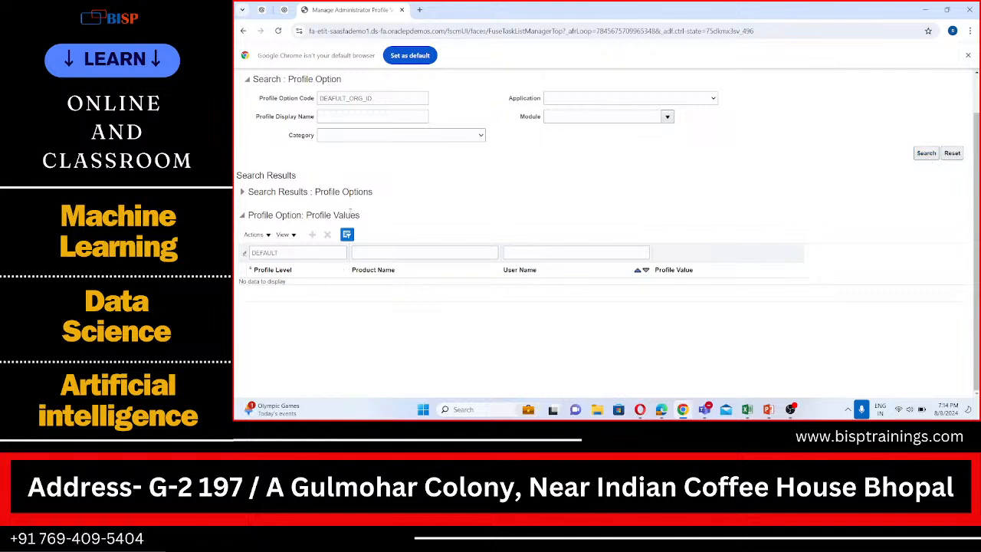
{"action": "scroll", "coordinate": [312, 275], "scroll_direction": "up", "scroll_amount": 1}
{"action": "left_click", "coordinate": [954, 105]}
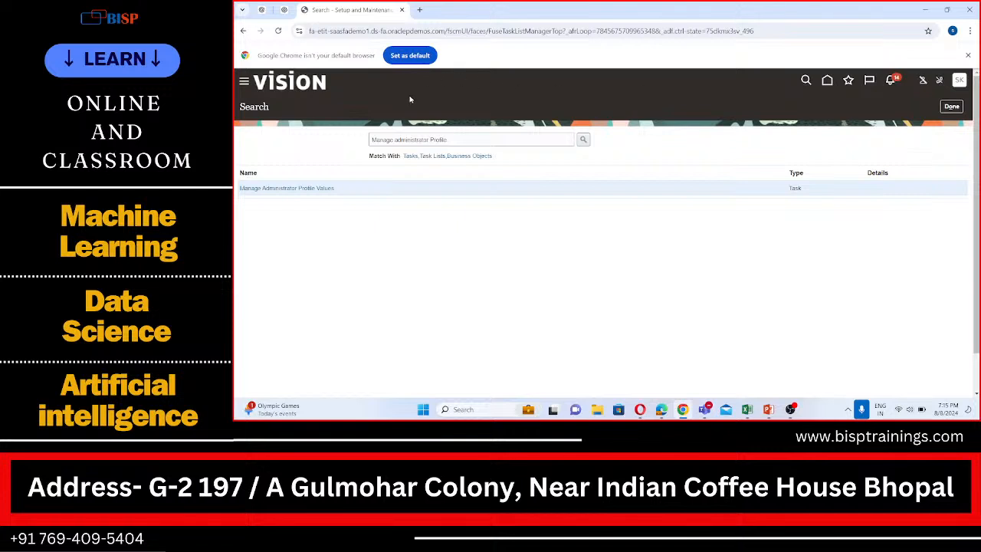
- Go to the Payables Invoices work area and start creating a new invoice
{"action": "left_click", "coordinate": [245, 83]}
{"action": "scroll", "coordinate": [271, 267], "scroll_direction": "down", "scroll_amount": 3}
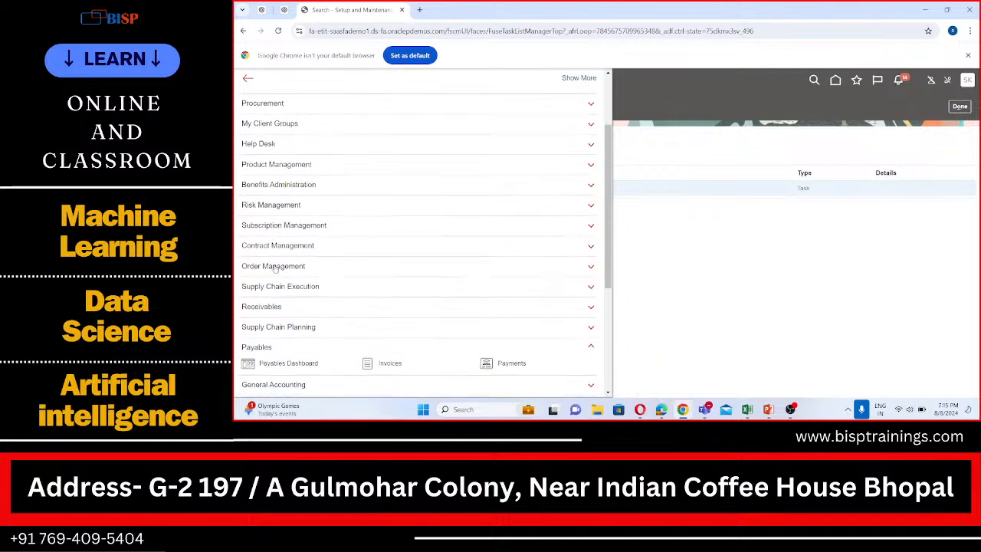
{"action": "left_click", "coordinate": [385, 314]}
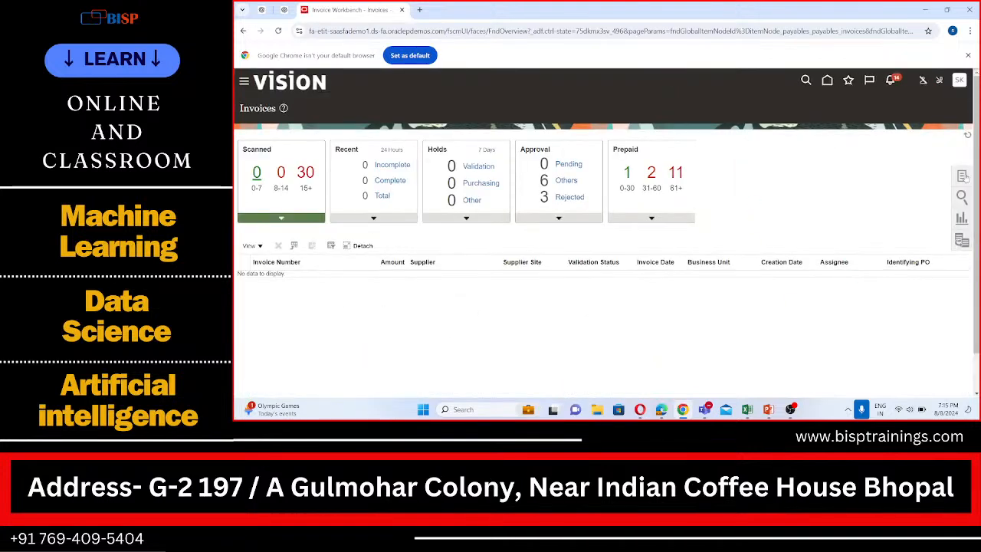
{"action": "left_click", "coordinate": [963, 177]}
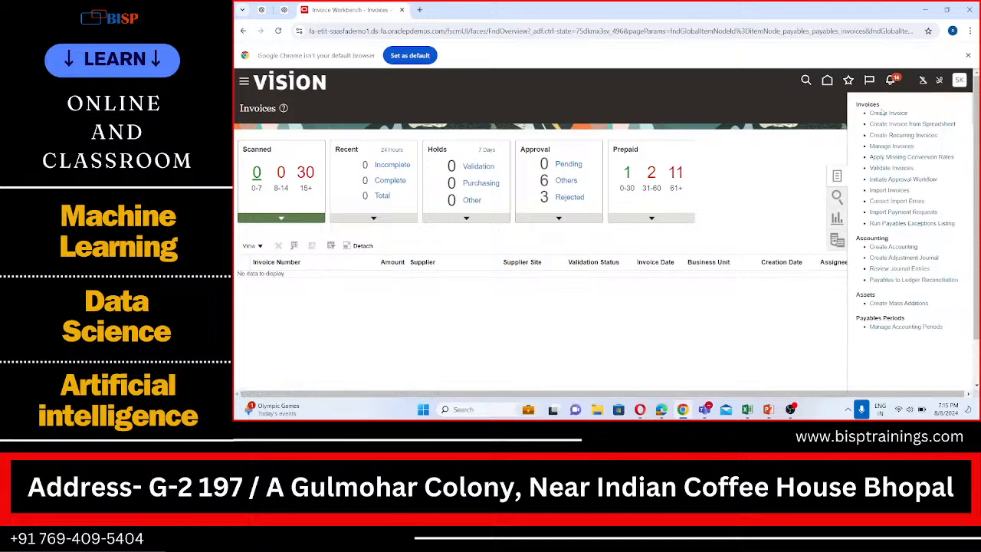
{"action": "left_click", "coordinate": [881, 113]}
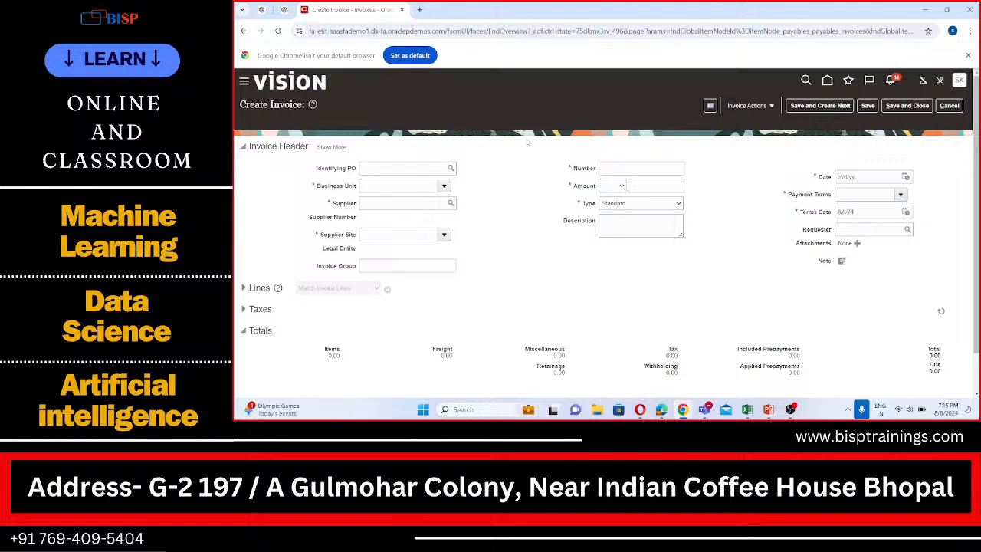
- Set the invoice's business unit to BISP USA Business Unit and its supplier to BISP Supplier 1
{"action": "left_click", "coordinate": [411, 185]}
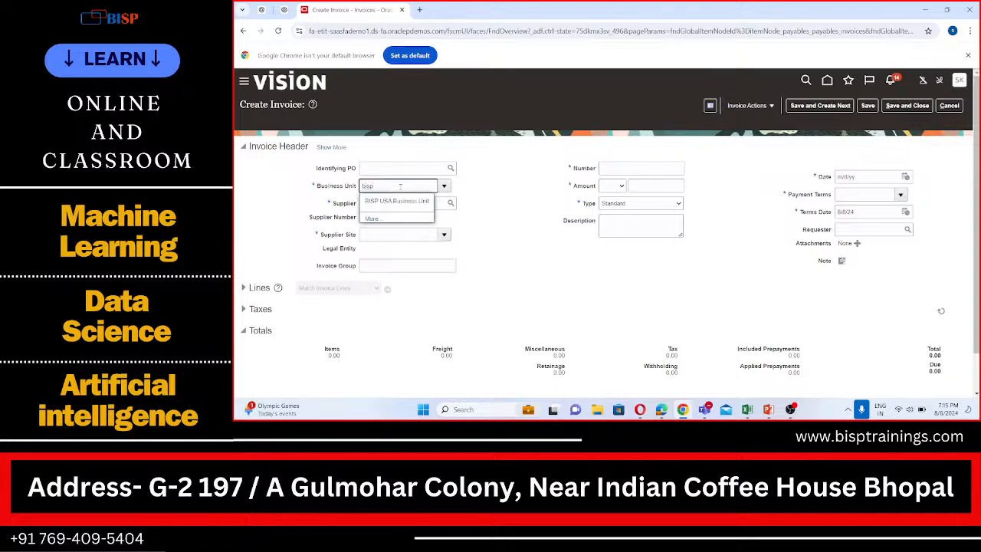
{"action": "left_click", "coordinate": [398, 200]}
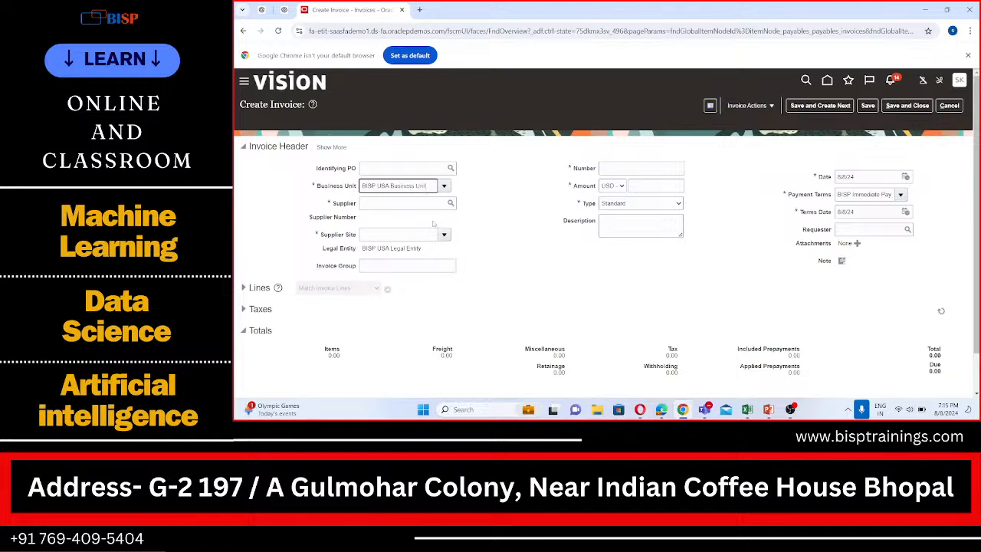
{"action": "left_click", "coordinate": [384, 203]}
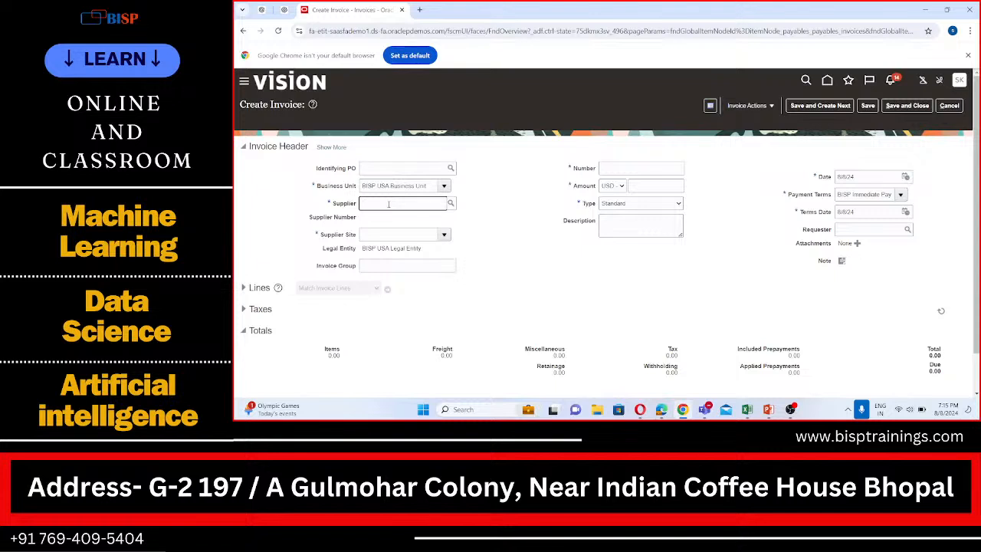
{"action": "type", "text": "BISP"}
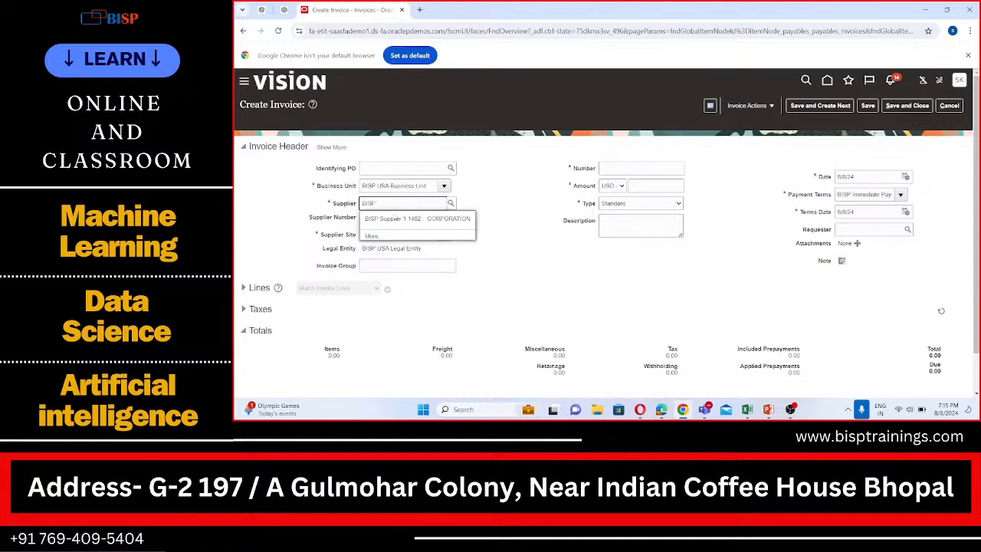
{"action": "left_click", "coordinate": [393, 218]}
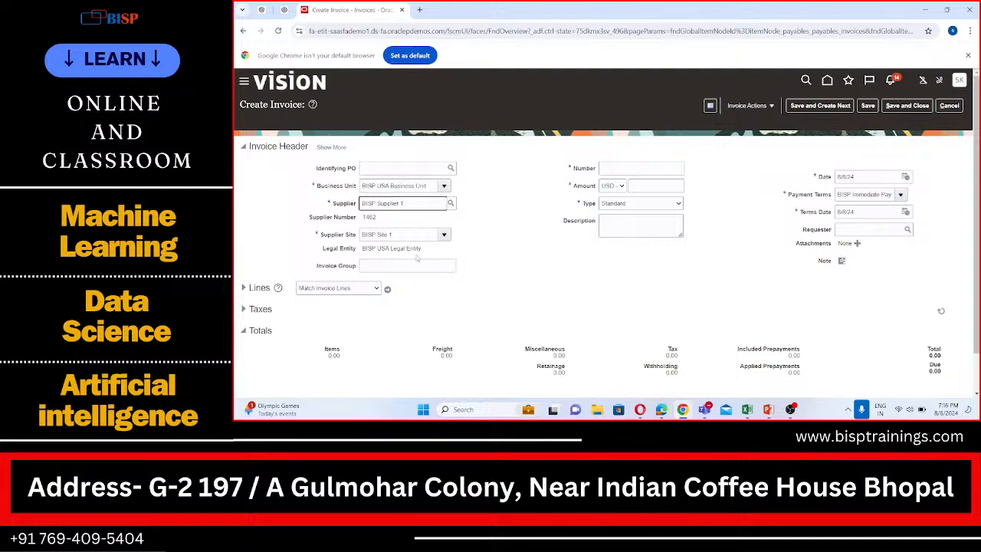
- Set the invoice number to 1111
{"action": "left_click", "coordinate": [620, 170]}
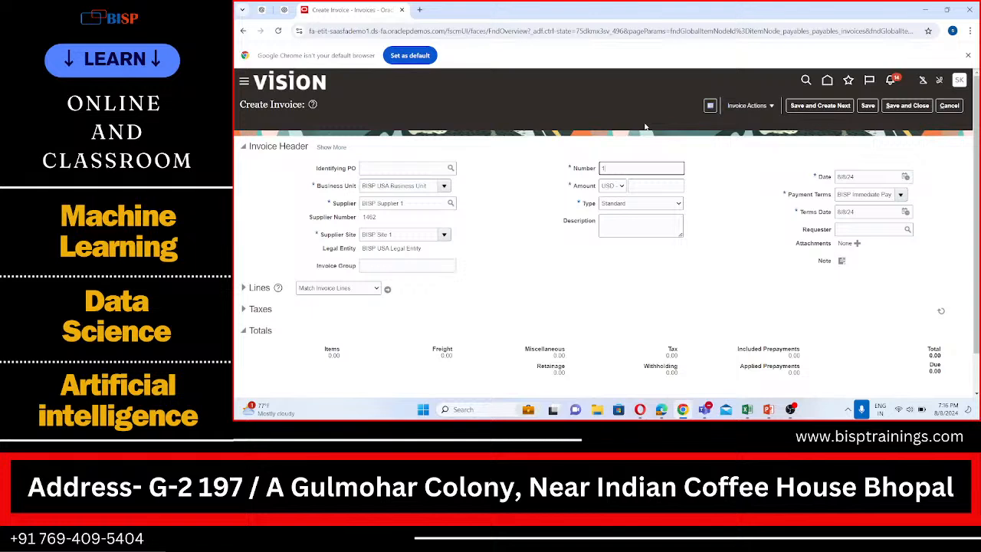
{"action": "type", "text": "1111"}
- Open the payment terms search for the invoice and search for "MRF"
{"action": "left_click", "coordinate": [901, 196]}
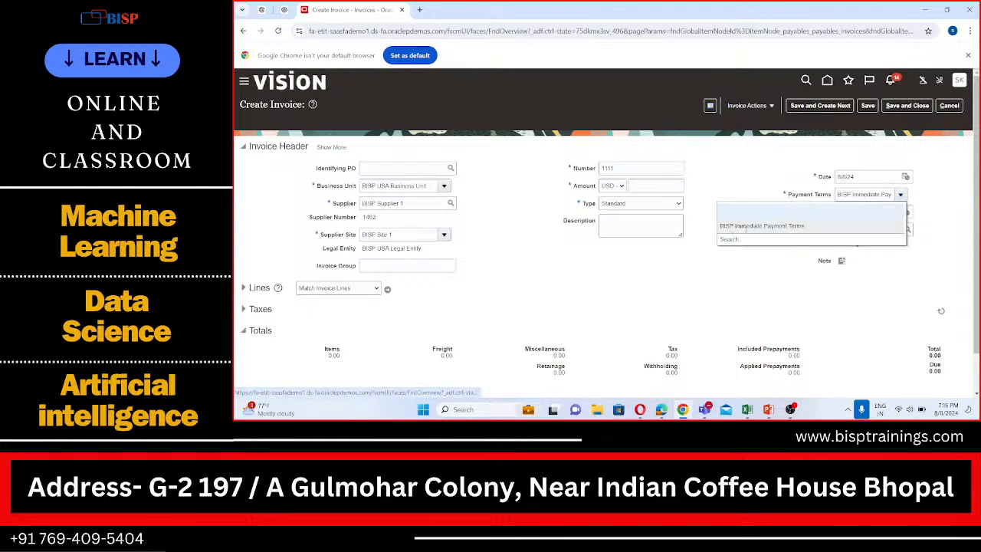
{"action": "left_click", "coordinate": [730, 239]}
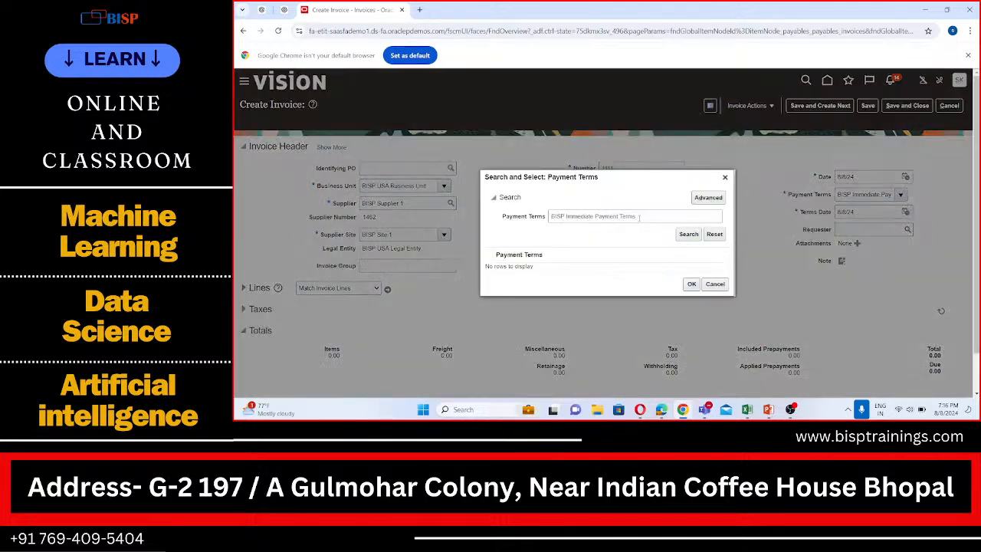
{"action": "left_click_drag", "start_coordinate": [638, 218], "coordinate": [521, 213]}
{"action": "type", "text": "mrf"}
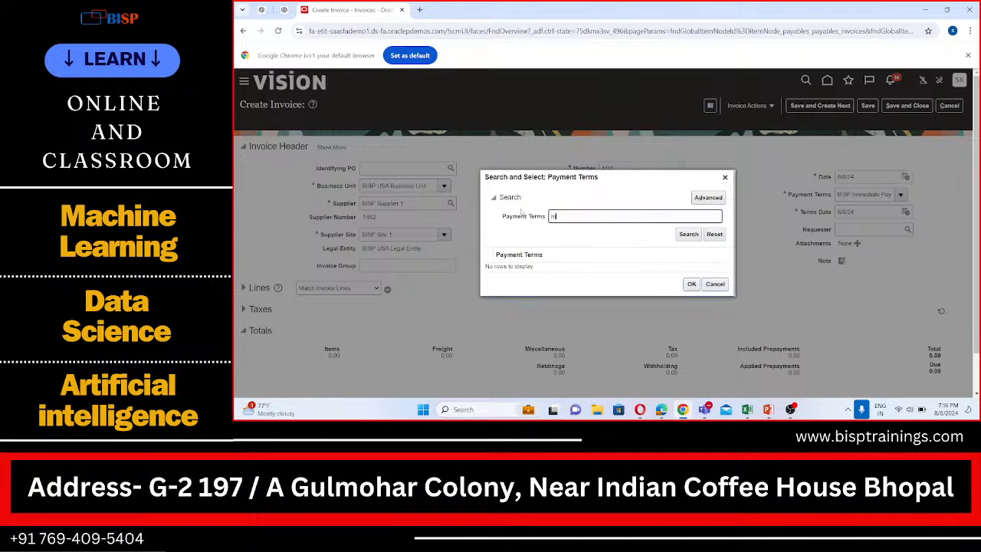
{"action": "key", "text": "BackSpace"}
{"action": "key", "text": "BackSpace"}
{"action": "key", "text": "BackSpace"}
{"action": "type", "text": "MRF"}
{"action": "left_click", "coordinate": [683, 234]}
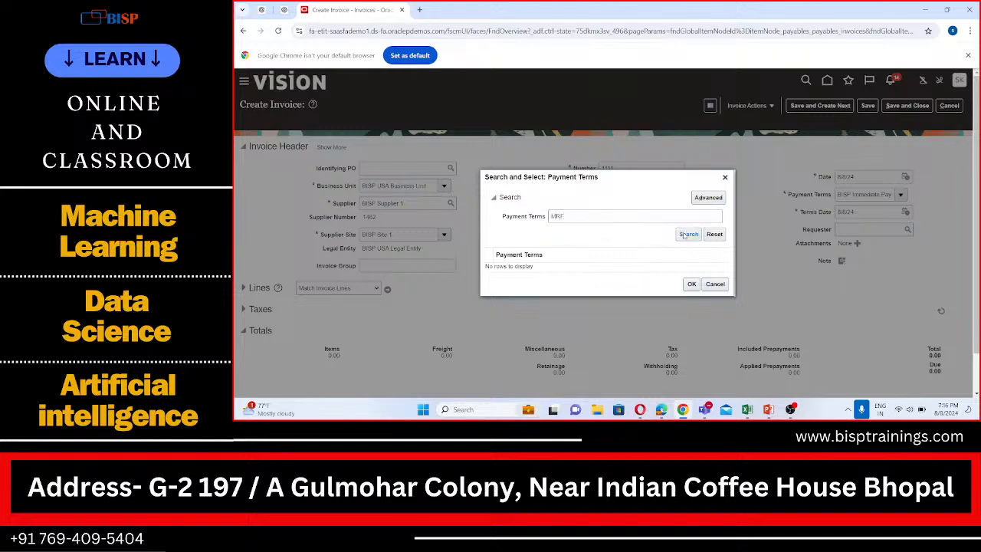
- Repeat the "MRF" payment terms search in advanced mode, then close the search dialog
{"action": "left_click", "coordinate": [708, 198]}
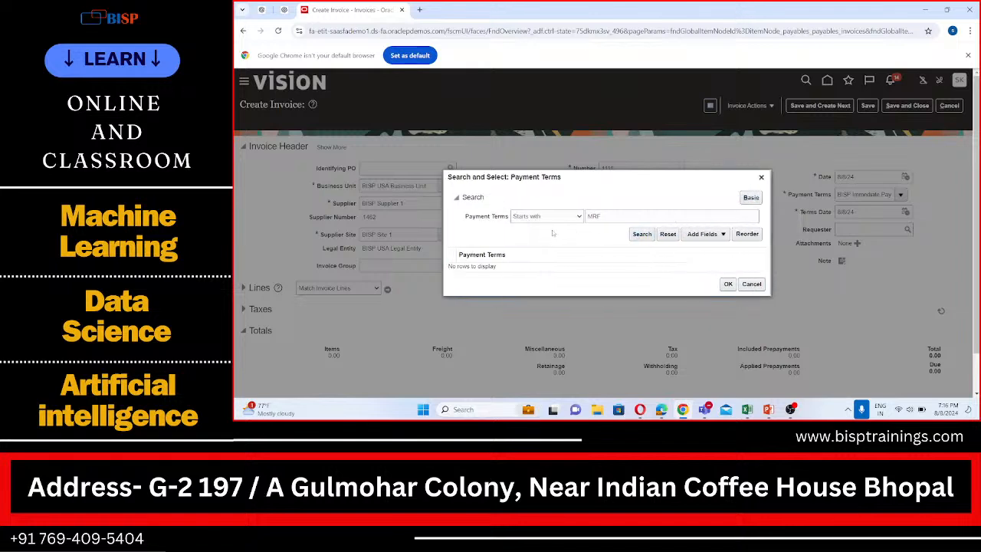
{"action": "left_click", "coordinate": [636, 238]}
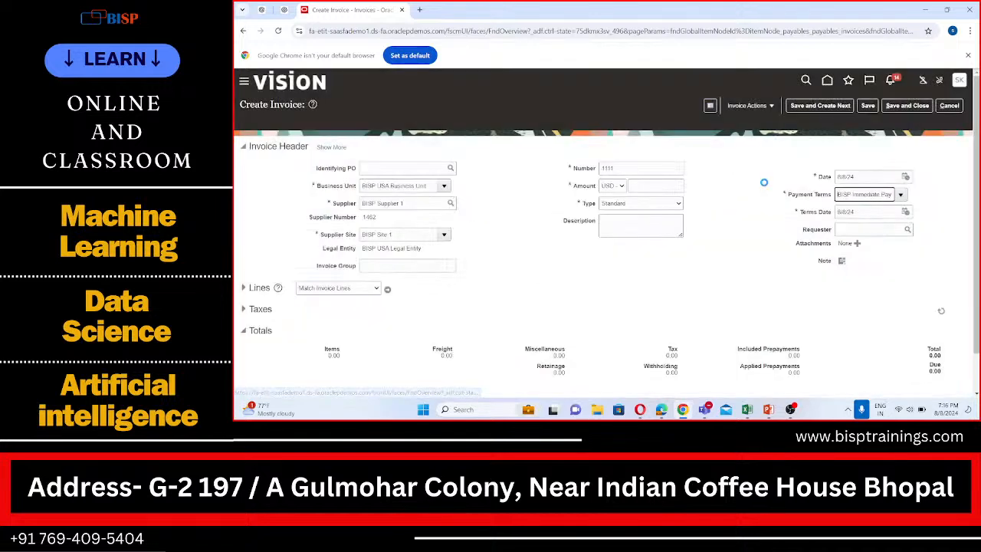
{"action": "left_click", "coordinate": [761, 177]}
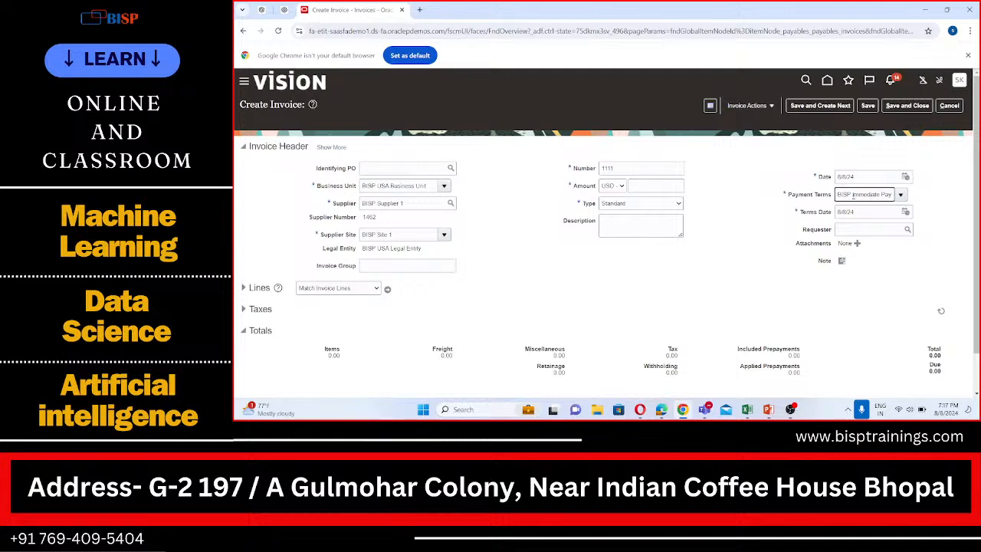
- Review the payment terms choices offered for the invoice
{"action": "scroll", "coordinate": [827, 201], "scroll_direction": "down", "scroll_amount": 1}
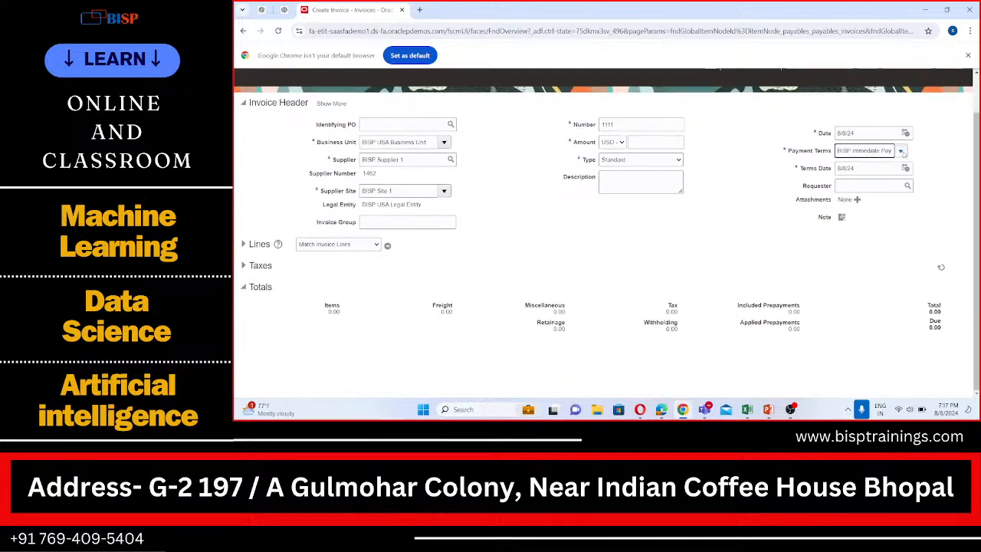
{"action": "left_click", "coordinate": [902, 151]}
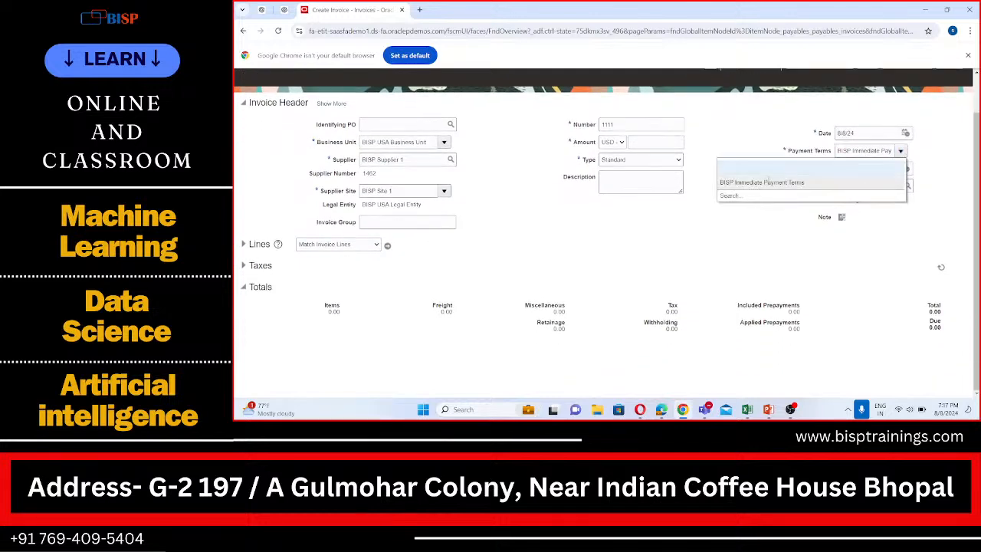
{"action": "left_click", "coordinate": [780, 193]}
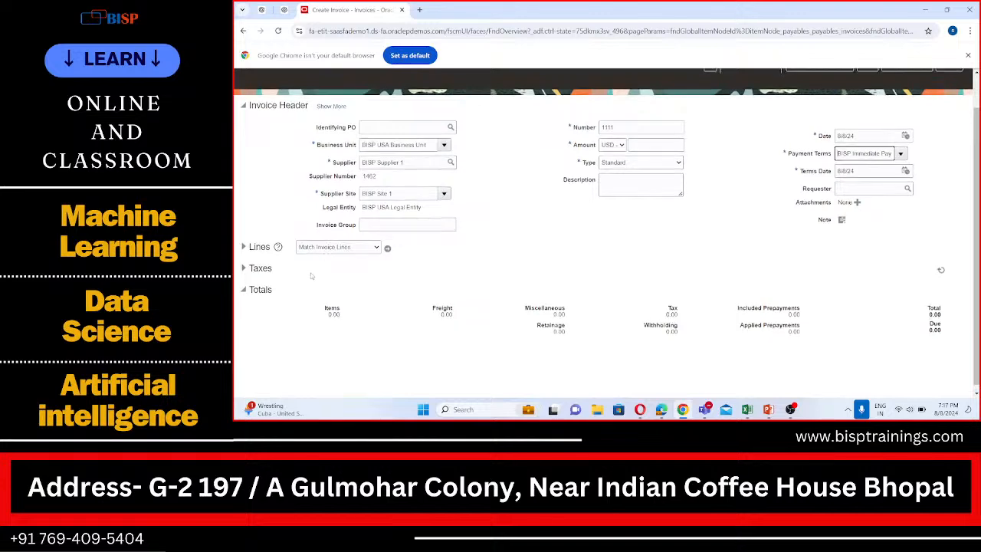
- Show the full invoice header, review its general details and return to the condensed header
{"action": "scroll", "coordinate": [311, 275], "scroll_direction": "up", "scroll_amount": 1}
{"action": "left_click", "coordinate": [331, 148]}
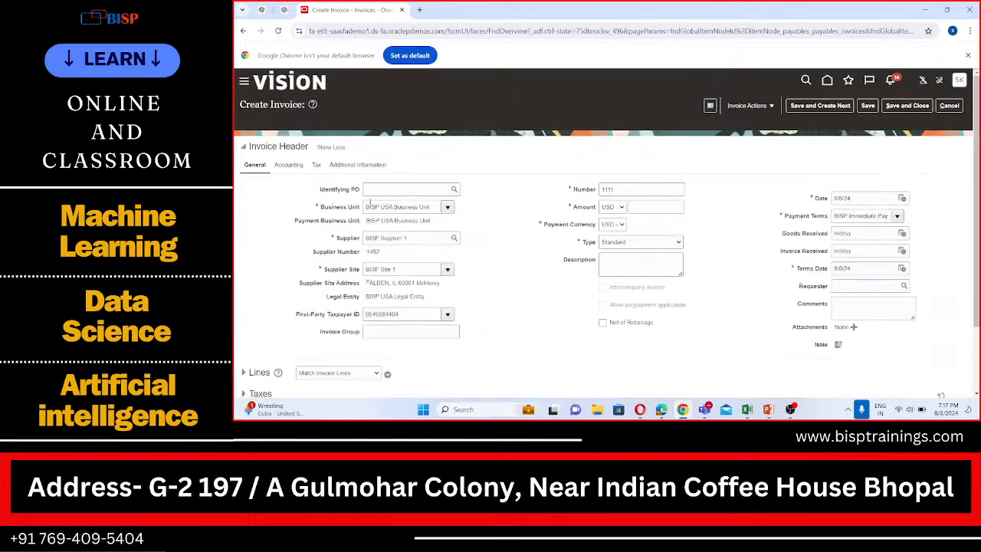
{"action": "scroll", "coordinate": [331, 245], "scroll_direction": "down", "scroll_amount": 2}
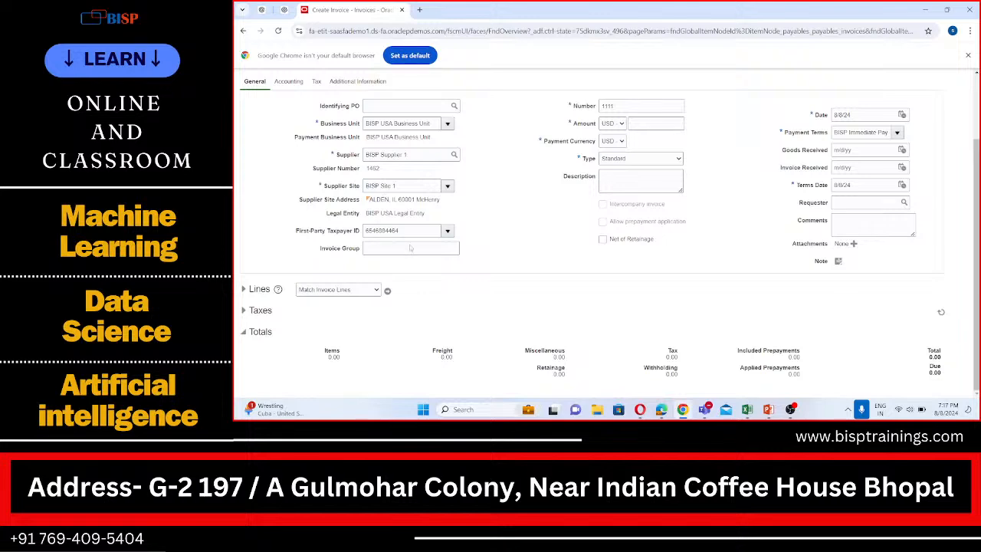
{"action": "scroll", "coordinate": [390, 275], "scroll_direction": "up", "scroll_amount": 2}
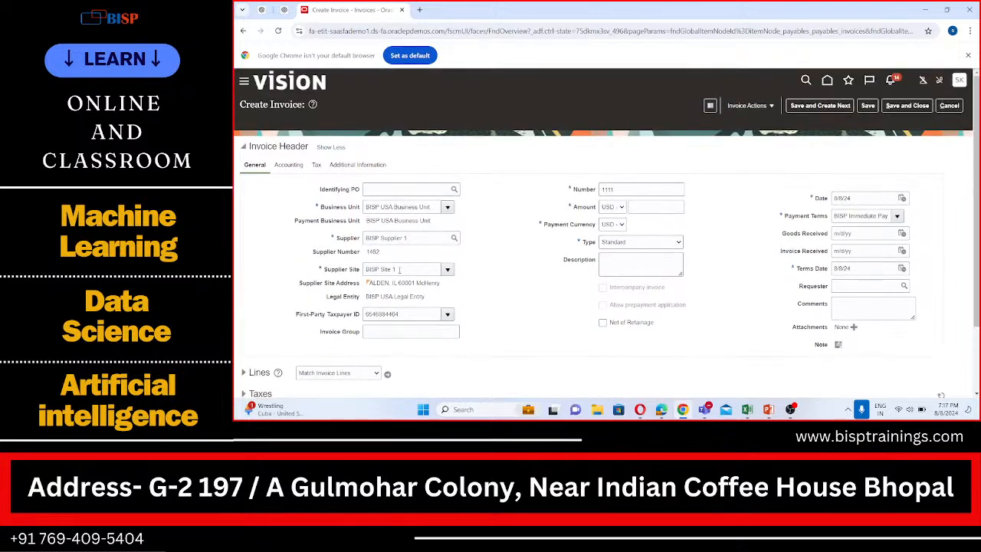
{"action": "left_click", "coordinate": [331, 146]}
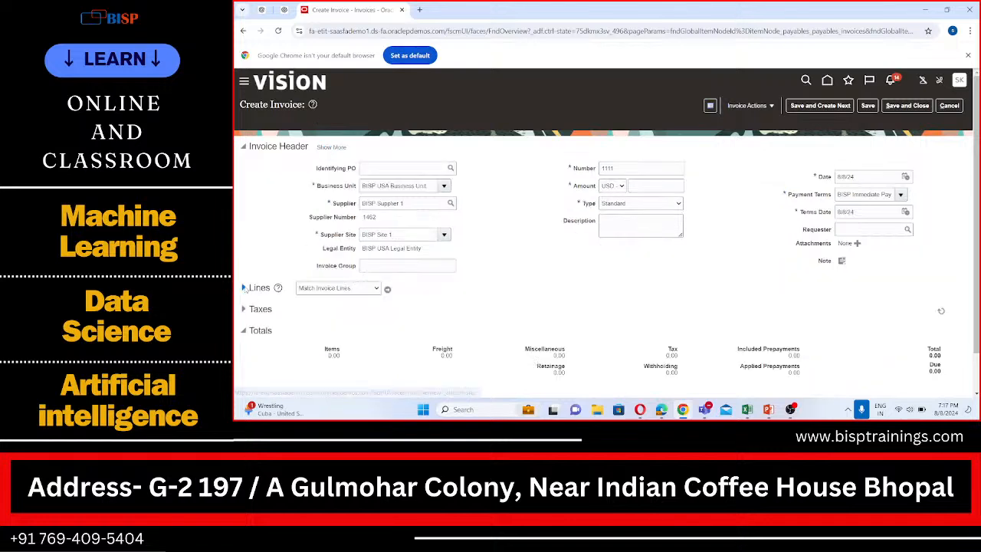
- Try to expand the invoice lines section
{"action": "left_click", "coordinate": [243, 288]}
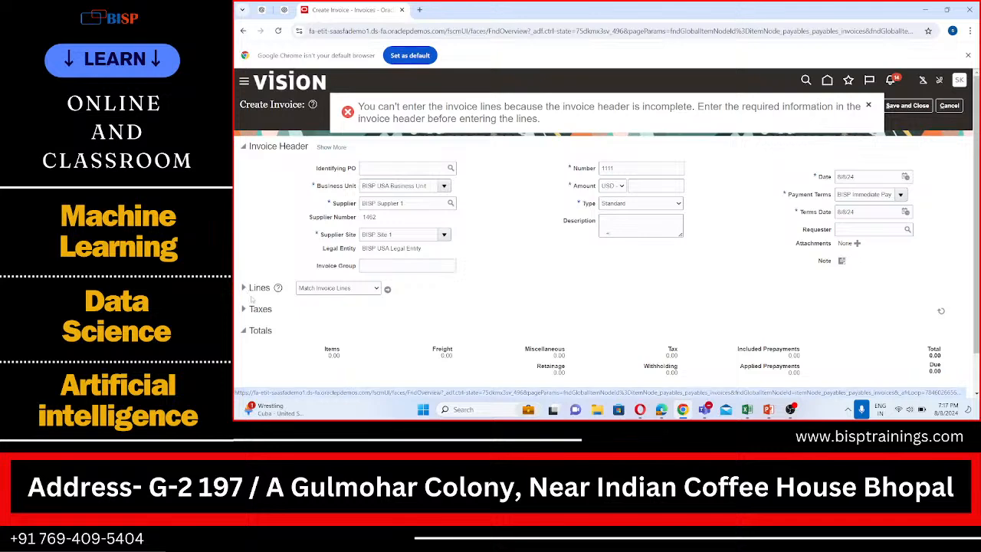
{"action": "scroll", "coordinate": [244, 288], "scroll_direction": "down", "scroll_amount": 1}
{"action": "left_click", "coordinate": [243, 244]}
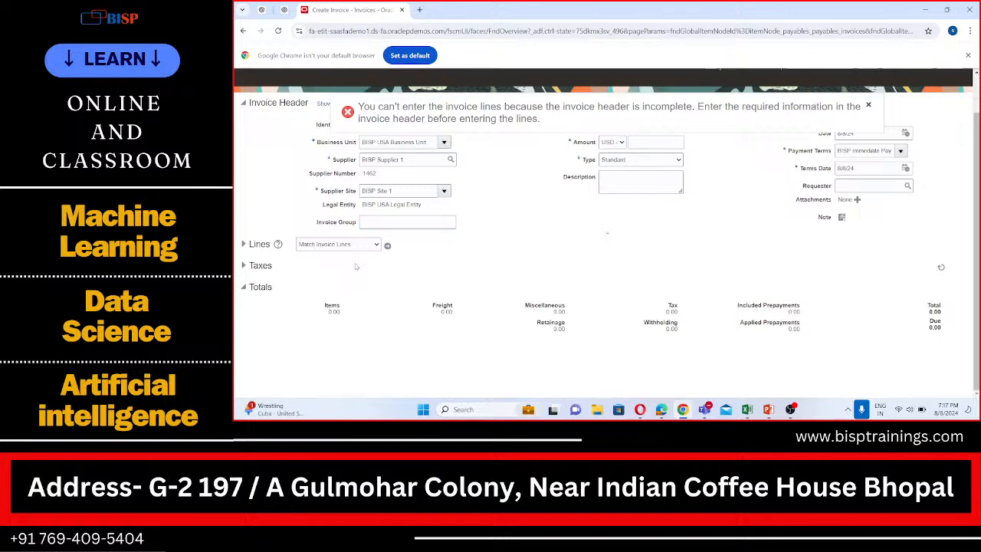
- Set the invoice amount to 1000 USD
{"action": "scroll", "coordinate": [355, 266], "scroll_direction": "up", "scroll_amount": 1}
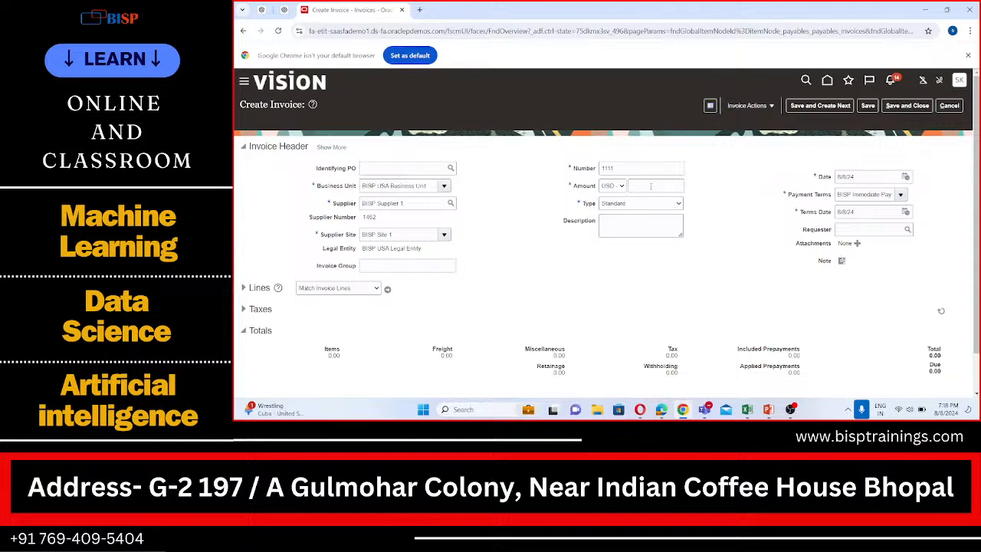
{"action": "left_click", "coordinate": [651, 185]}
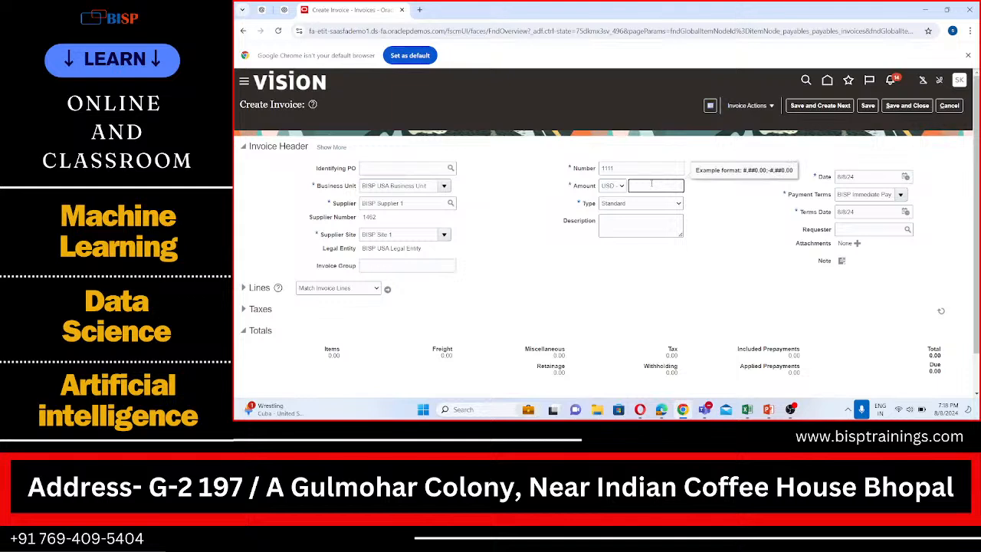
{"action": "type", "text": "1000"}
- Try again to expand the invoice lines section with the amount filled in
{"action": "scroll", "coordinate": [275, 257], "scroll_direction": "down", "scroll_amount": 2}
{"action": "left_click", "coordinate": [244, 244]}
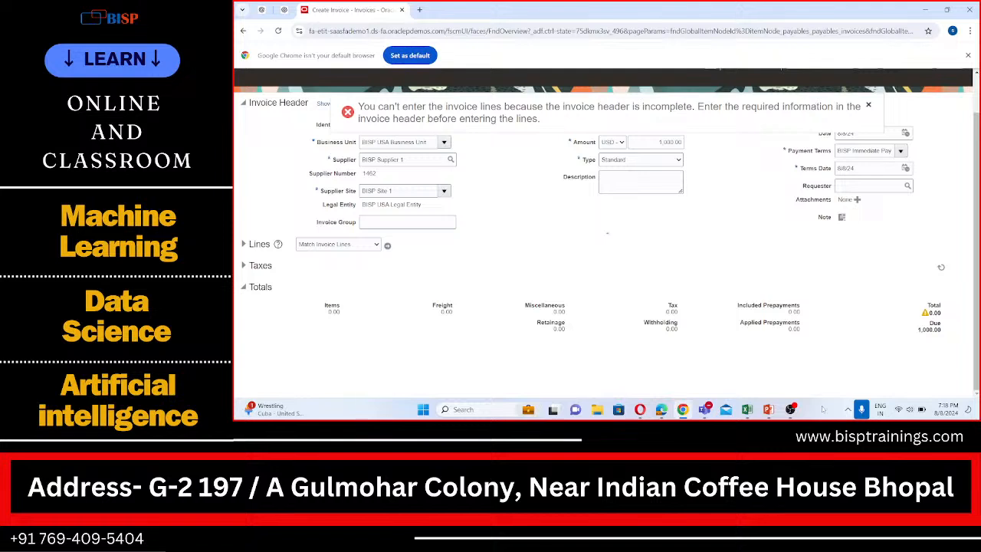
{"action": "left_click", "coordinate": [324, 106]}
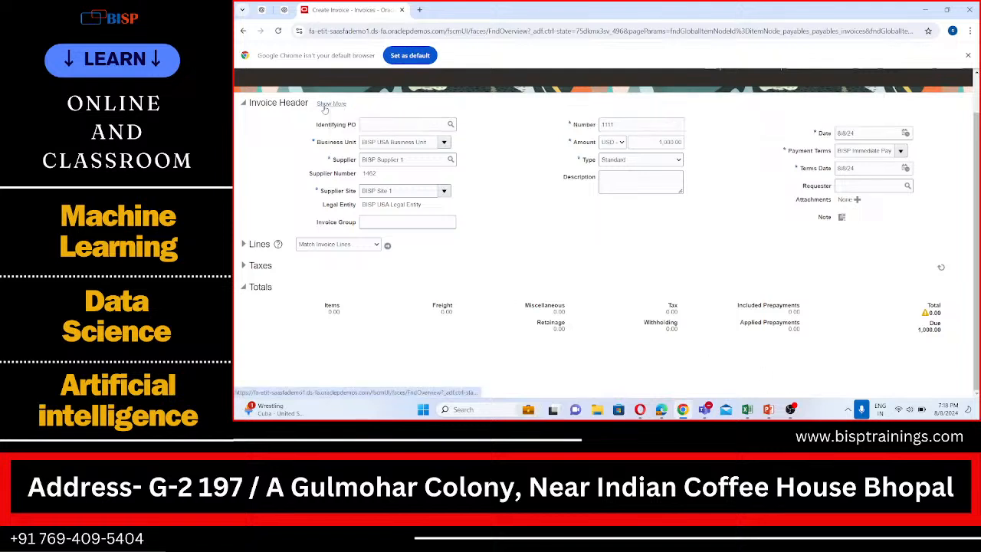
- In the full invoice header's accounting details, view the site address on the map and set the accounting date to 8/8/24
{"action": "left_click", "coordinate": [324, 107]}
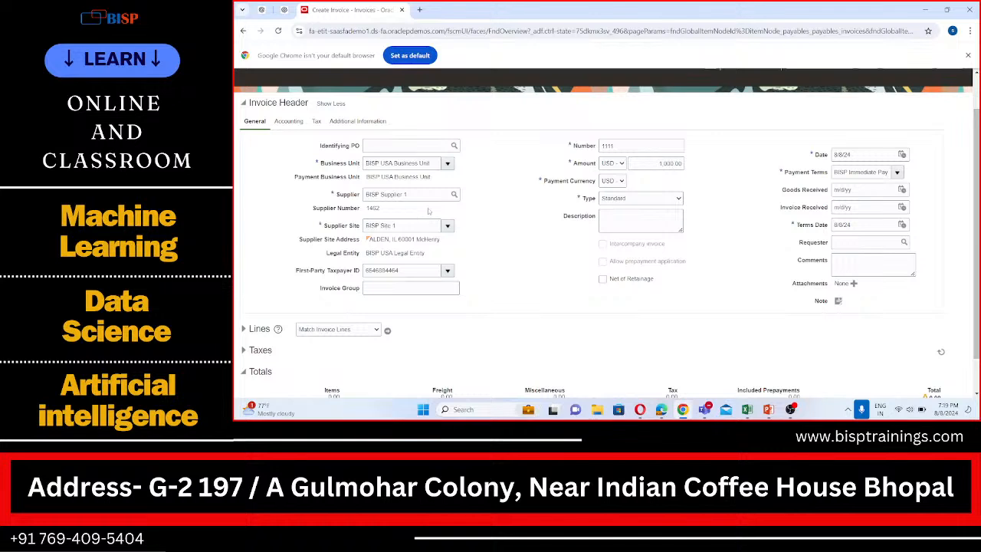
{"action": "left_click", "coordinate": [297, 124]}
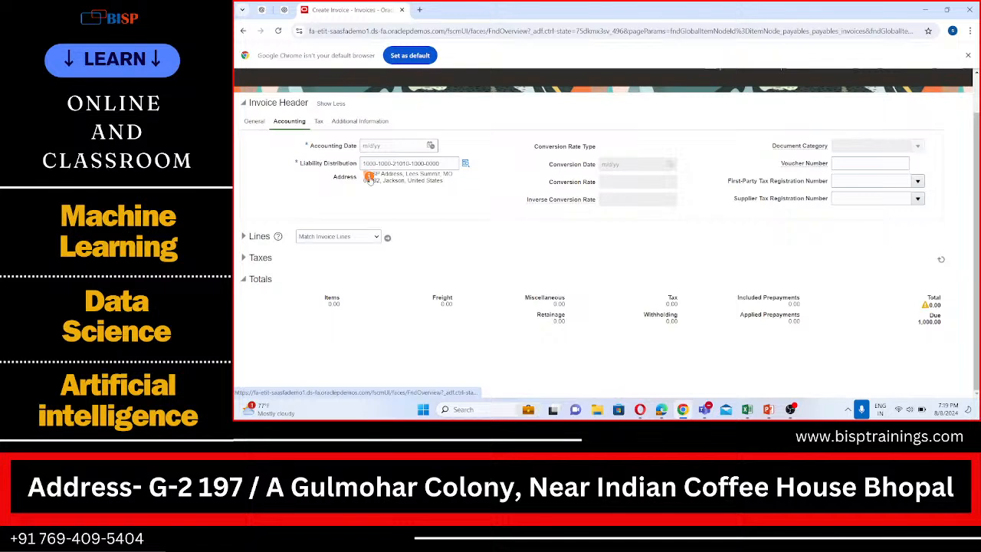
{"action": "left_click", "coordinate": [370, 177]}
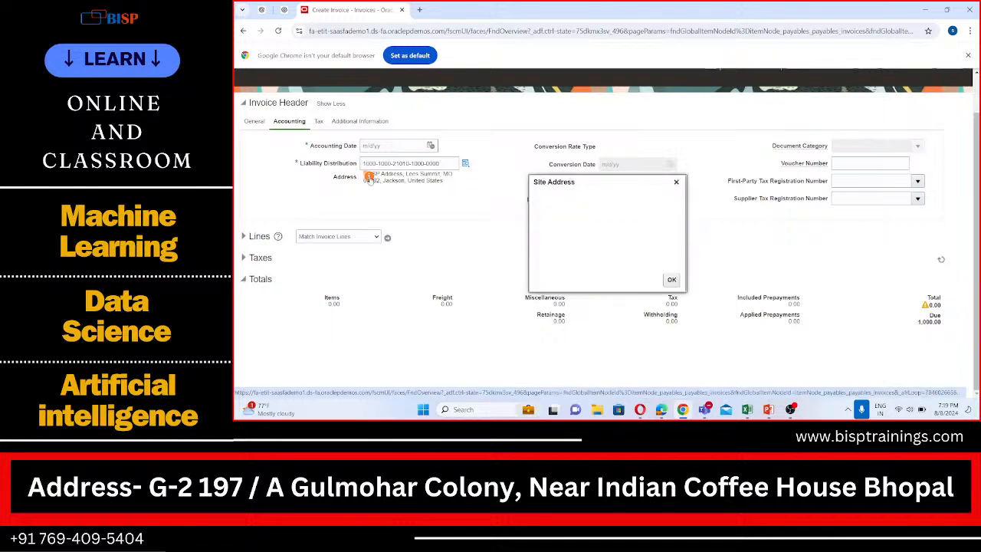
{"action": "left_click", "coordinate": [676, 182]}
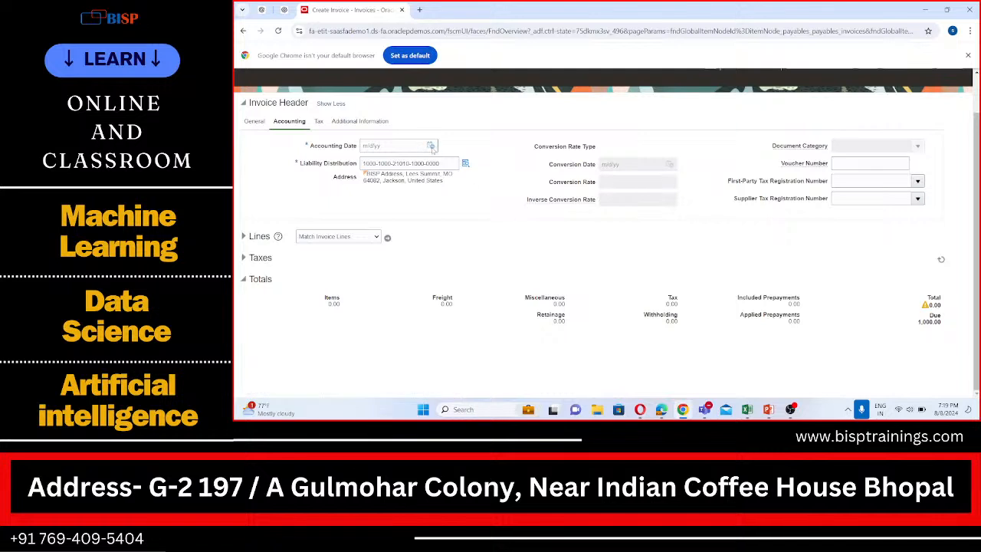
{"action": "left_click", "coordinate": [431, 147]}
{"action": "left_click", "coordinate": [510, 206]}
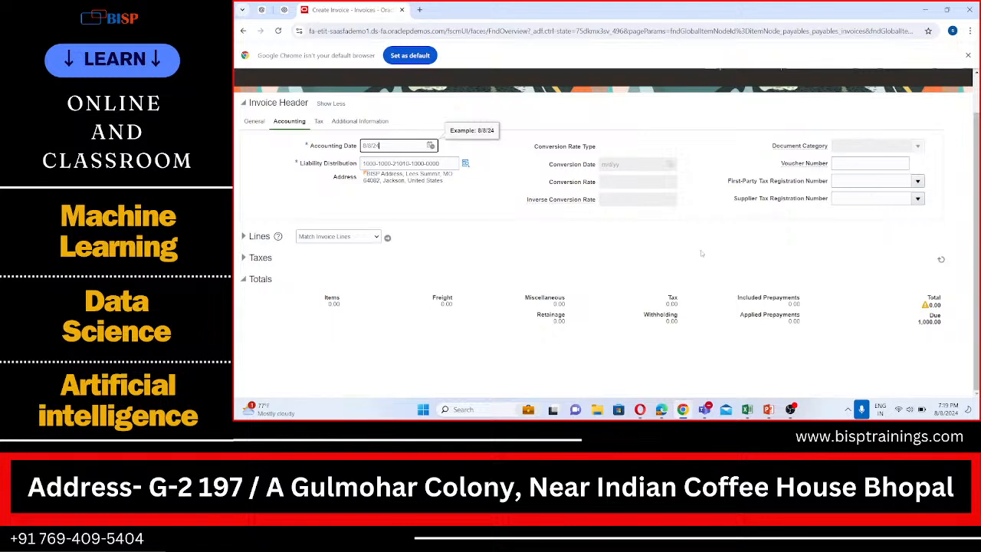
- Review the header's tax and additional information details, then return to the general details
{"action": "left_click", "coordinate": [317, 122]}
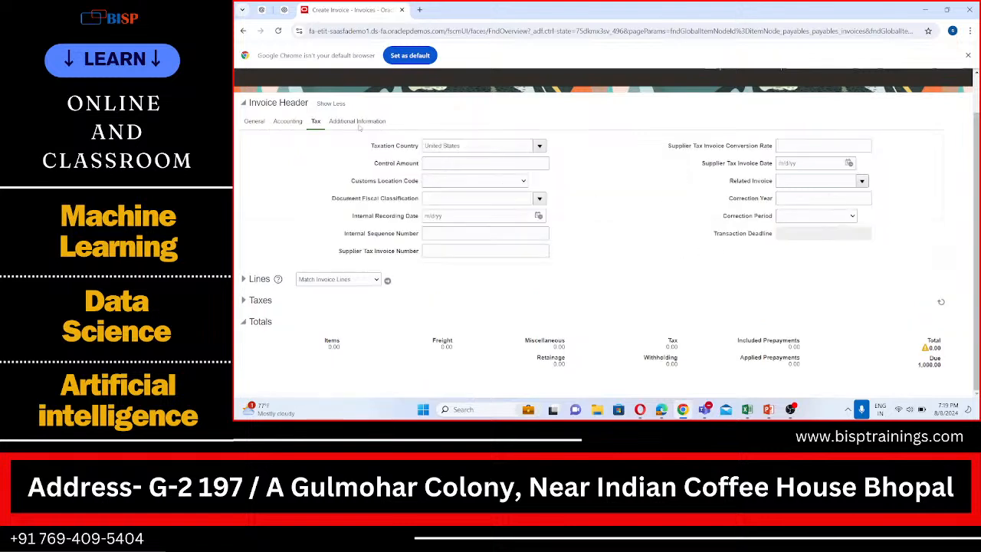
{"action": "left_click", "coordinate": [358, 122]}
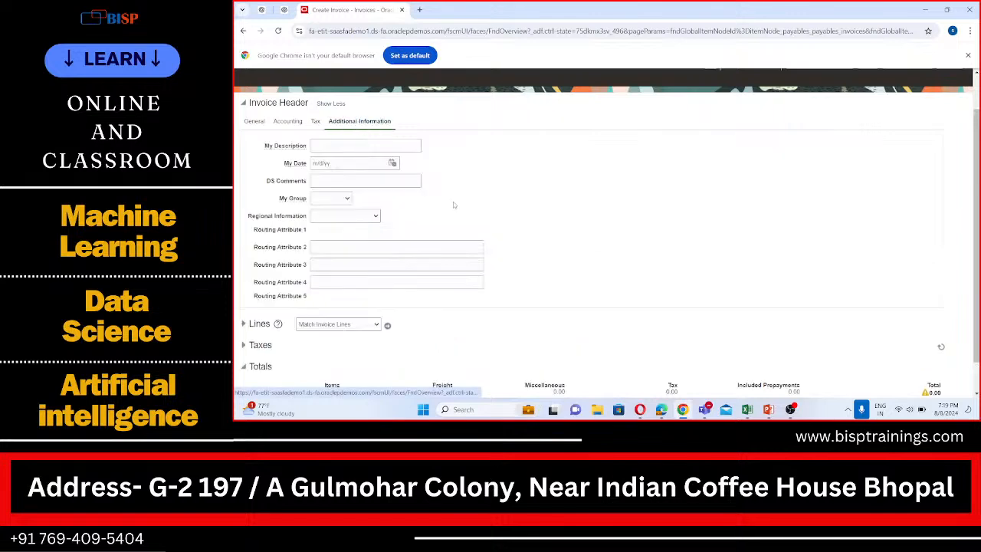
{"action": "scroll", "coordinate": [452, 202], "scroll_direction": "down", "scroll_amount": 1}
{"action": "scroll", "coordinate": [453, 201], "scroll_direction": "up", "scroll_amount": 2}
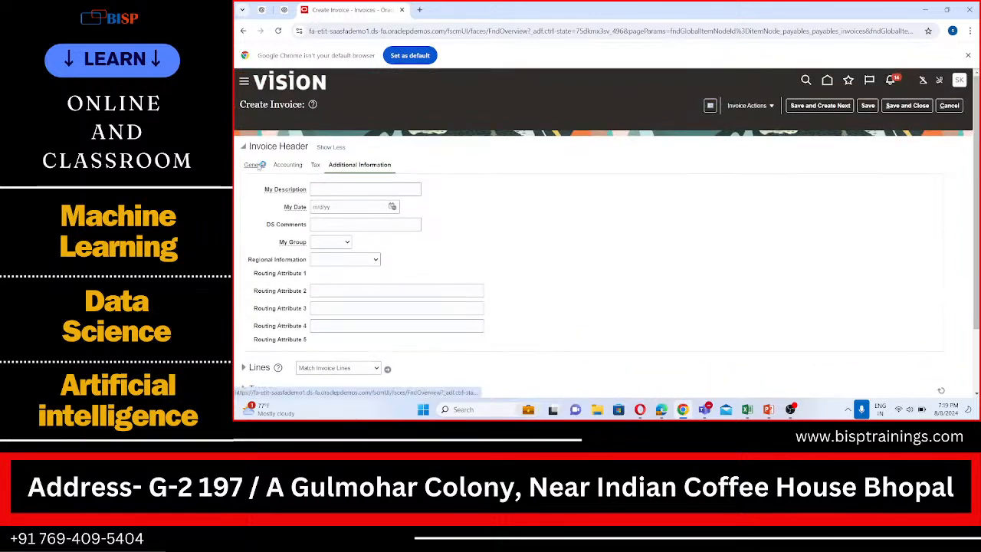
{"action": "left_click", "coordinate": [255, 165]}
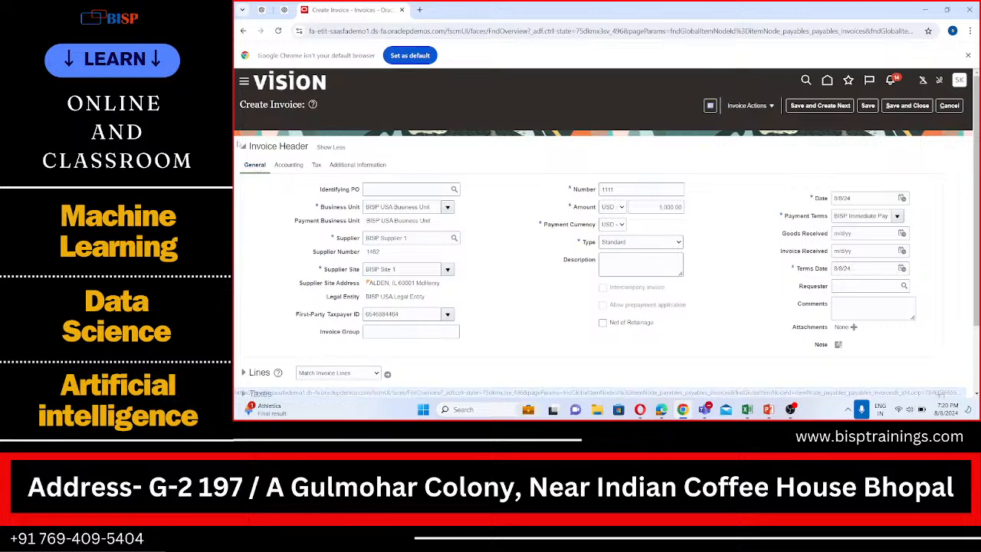
- Try to start the Match Invoice Lines action for the invoice
{"action": "scroll", "coordinate": [337, 200], "scroll_direction": "down", "scroll_amount": 1}
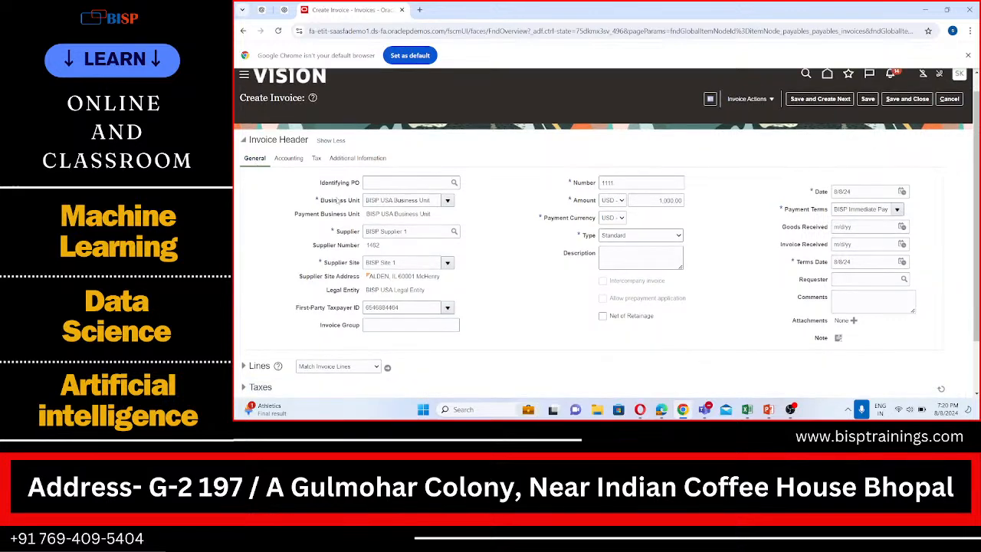
{"action": "scroll", "coordinate": [337, 200], "scroll_direction": "down", "scroll_amount": 1}
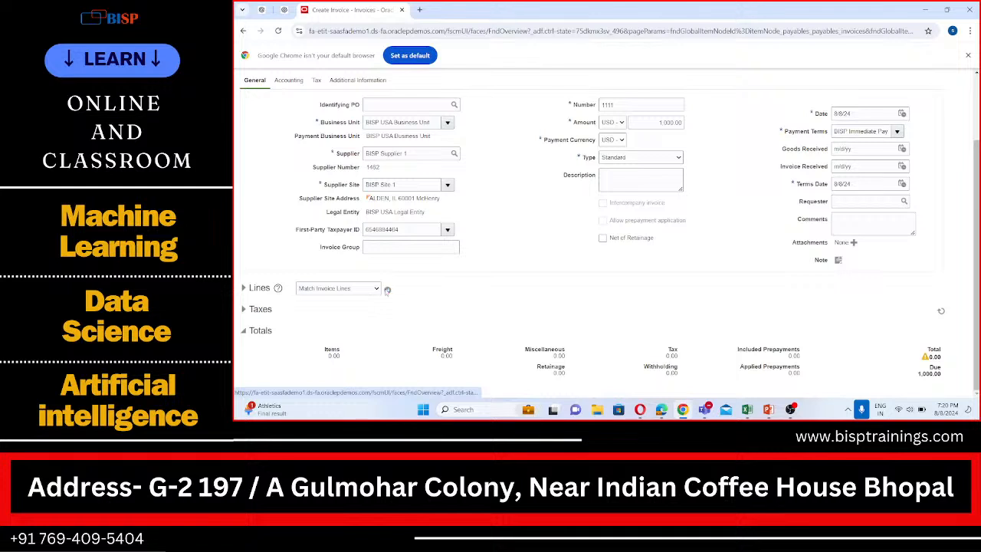
{"action": "left_click", "coordinate": [387, 290]}
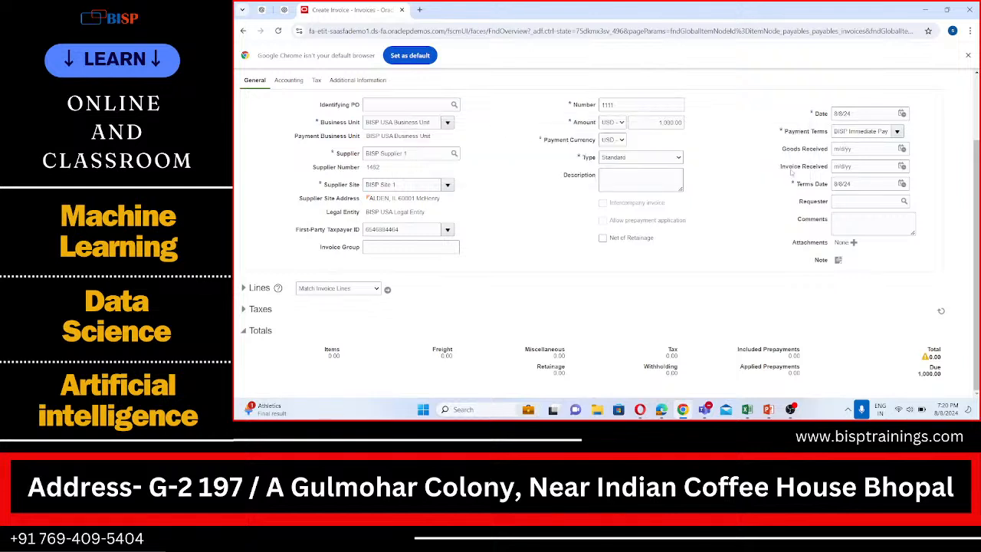
{"action": "left_click", "coordinate": [789, 168]}
- Reopen the accounting details of the invoice header to recheck them
{"action": "scroll", "coordinate": [301, 170], "scroll_direction": "up", "scroll_amount": 1}
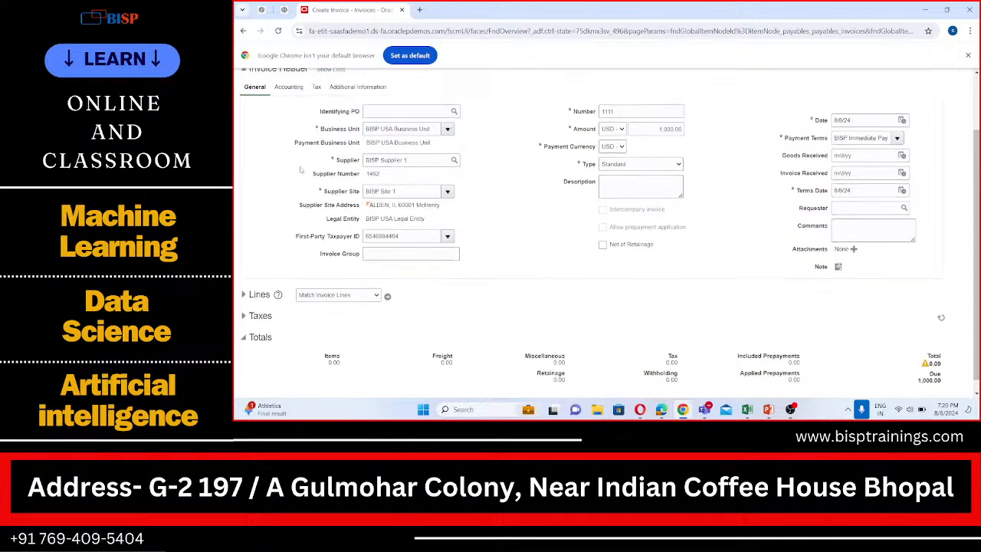
{"action": "scroll", "coordinate": [301, 170], "scroll_direction": "up", "scroll_amount": 3}
{"action": "left_click", "coordinate": [291, 165]}
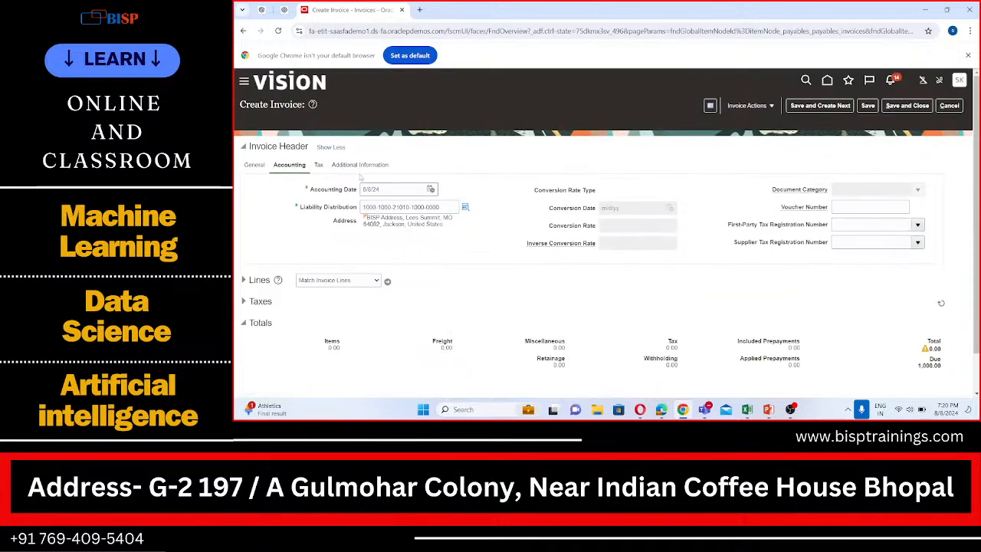
- Try to change the year of the invoice header's accounting date to 2023
{"action": "left_click", "coordinate": [431, 189]}
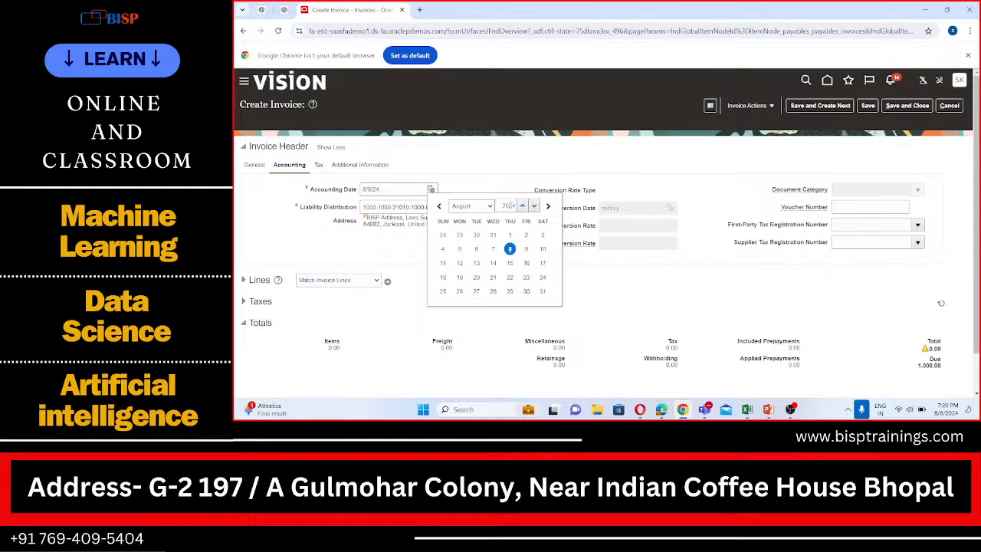
{"action": "left_click", "coordinate": [509, 206]}
{"action": "key", "text": "BackSpace"}
{"action": "type", "text": "3"}
- Expand the invoice lines section and enter an amount of 500 on the first Item line
{"action": "scroll", "coordinate": [321, 250], "scroll_direction": "down", "scroll_amount": 2}
{"action": "left_click", "coordinate": [244, 238]}
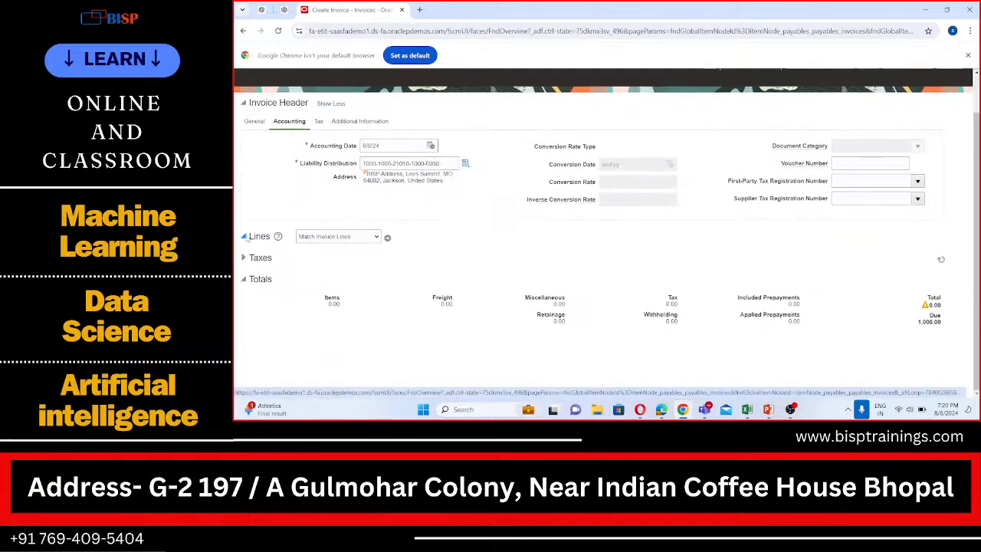
{"action": "scroll", "coordinate": [315, 259], "scroll_direction": "down", "scroll_amount": 2}
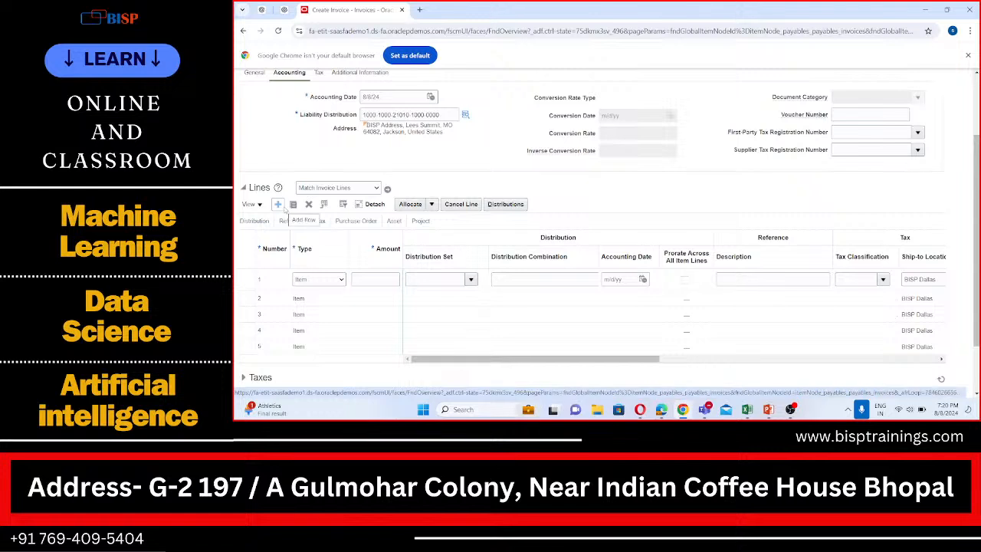
{"action": "left_click", "coordinate": [375, 279]}
{"action": "type", "text": "1"}
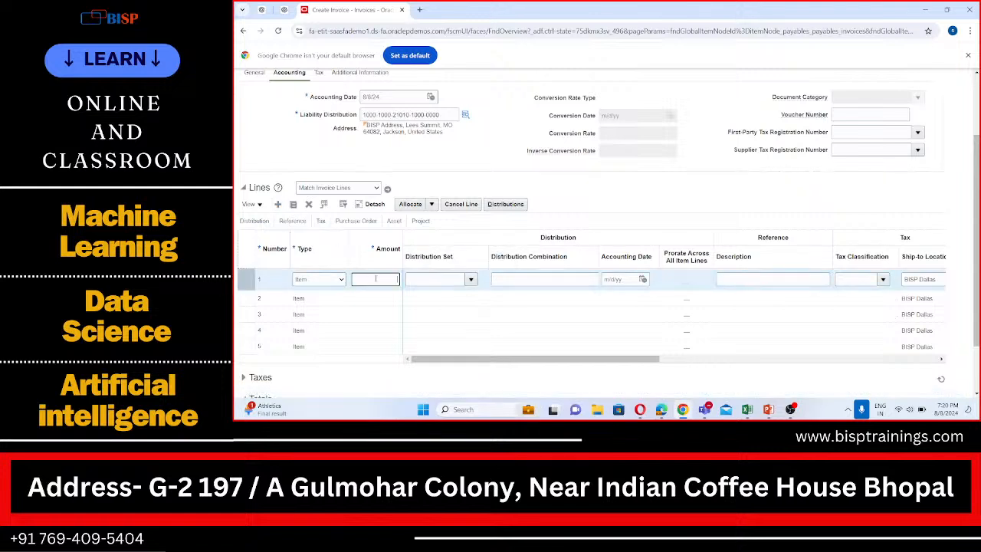
{"action": "type", "text": "00"}
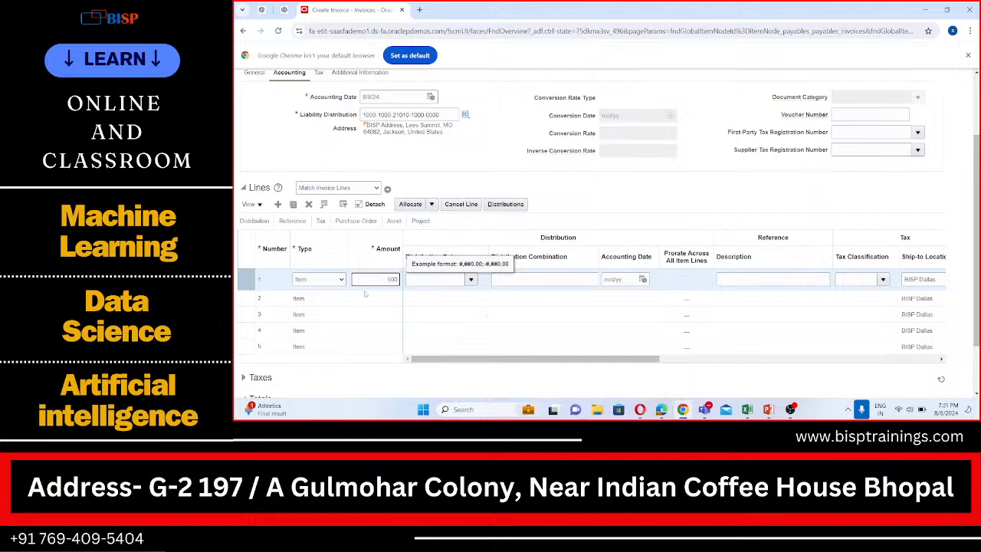
- Assign the Rent distribution set to the first invoice line
{"action": "left_click", "coordinate": [425, 278]}
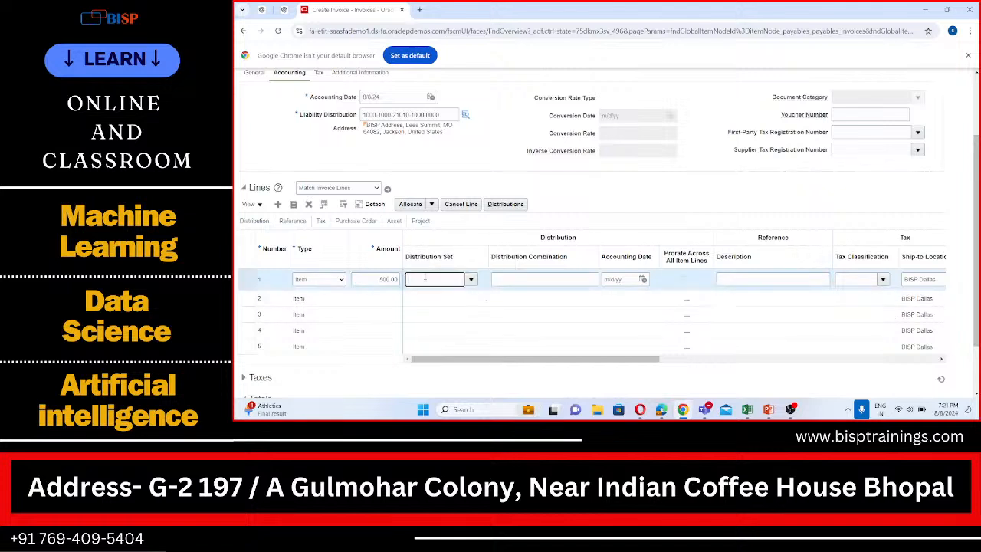
{"action": "key", "text": "Caps_Lock"}
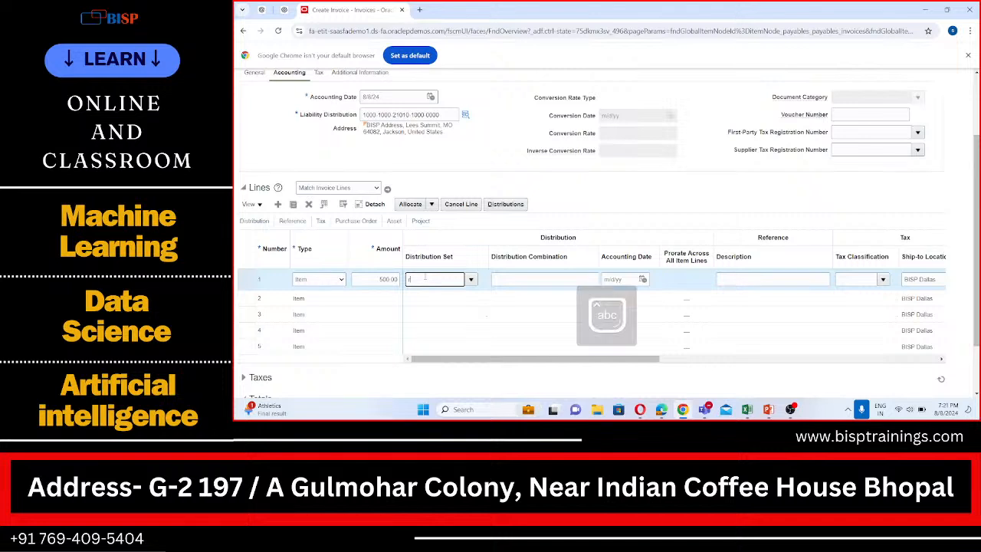
{"action": "type", "text": "rRe"}
{"action": "key", "text": "BackSpace"}
{"action": "key", "text": "BackSpace"}
{"action": "key", "text": "BackSpace"}
{"action": "type", "text": "r"}
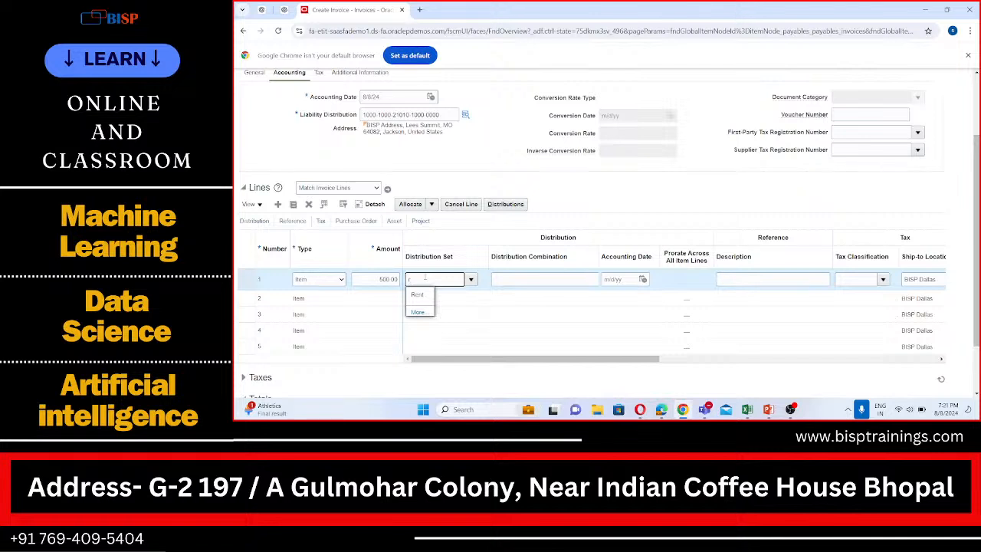
{"action": "left_click", "coordinate": [421, 294]}
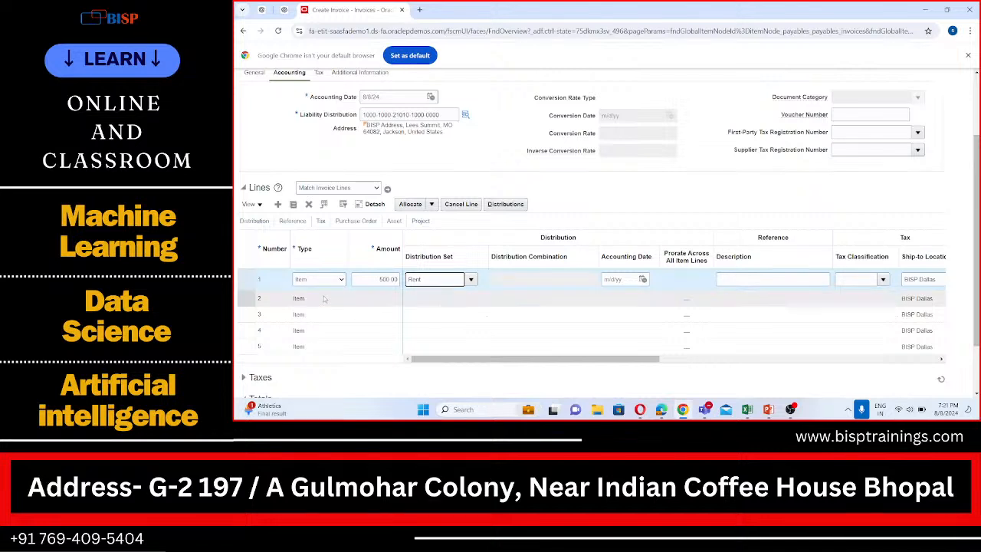
- Fill in the second Item line with an amount of 500 and the Expense distribution set
{"action": "left_click", "coordinate": [377, 293]}
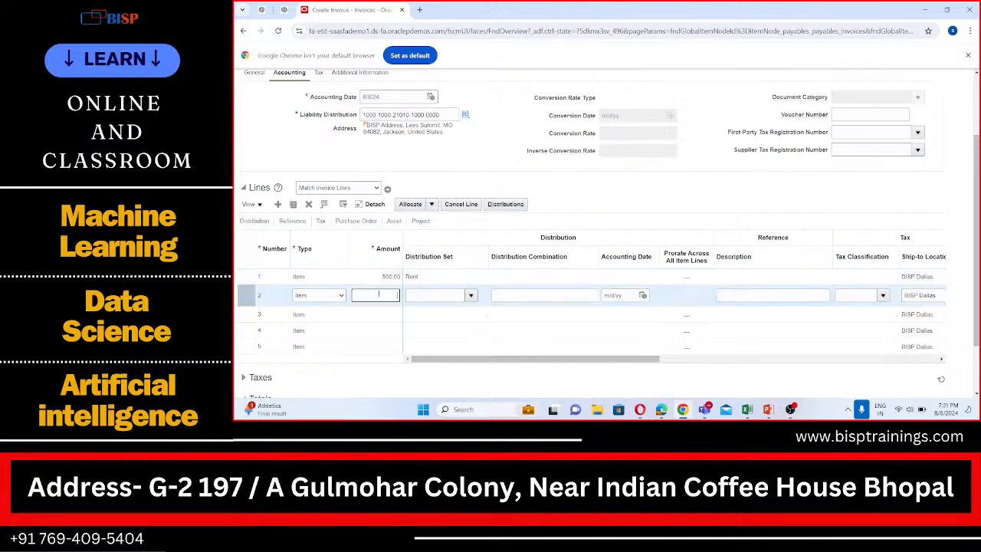
{"action": "type", "text": "500"}
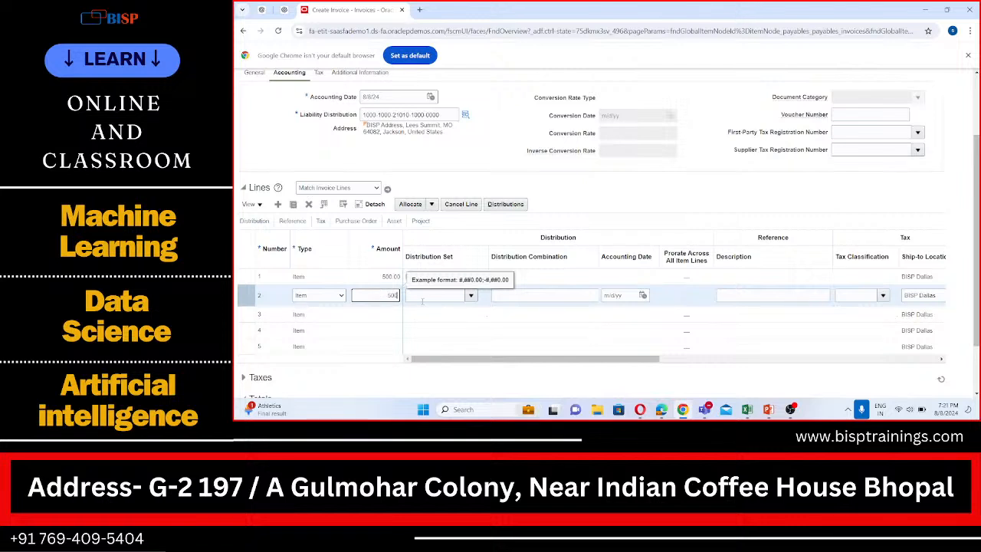
{"action": "key", "text": "Tab"}
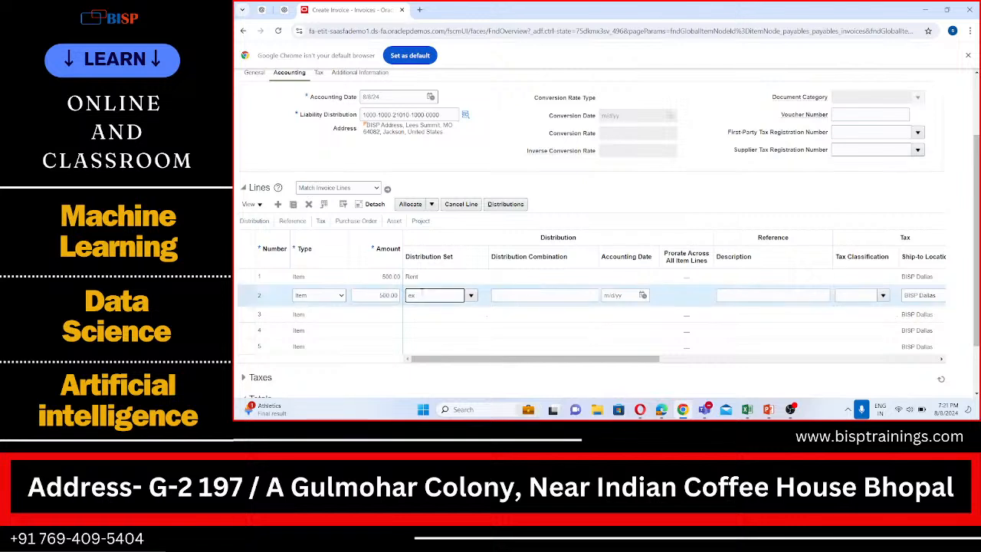
{"action": "type", "text": "ex"}
{"action": "left_click", "coordinate": [419, 307]}
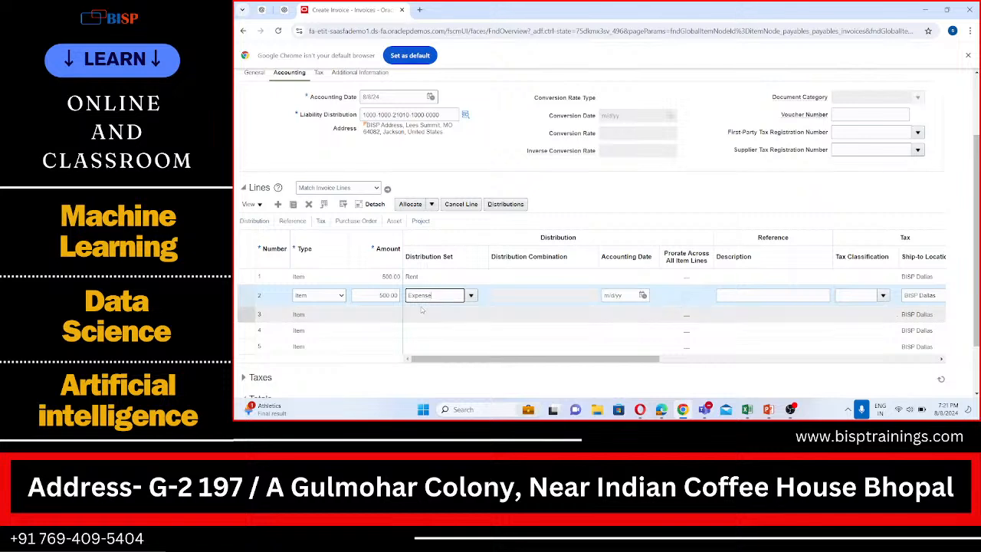
- Try to change the year of the second invoice line's accounting date to 2023
{"action": "left_click", "coordinate": [643, 296]}
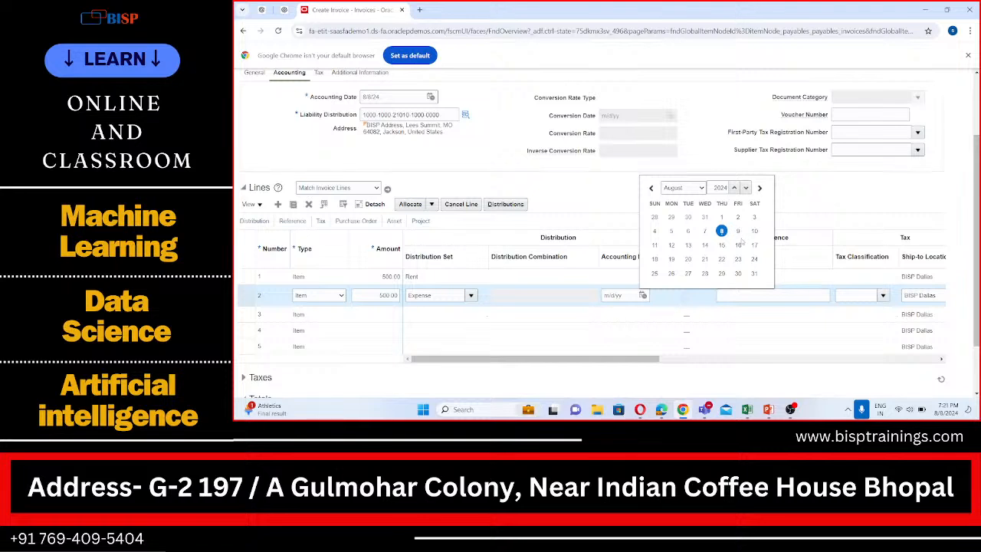
{"action": "left_click", "coordinate": [733, 188]}
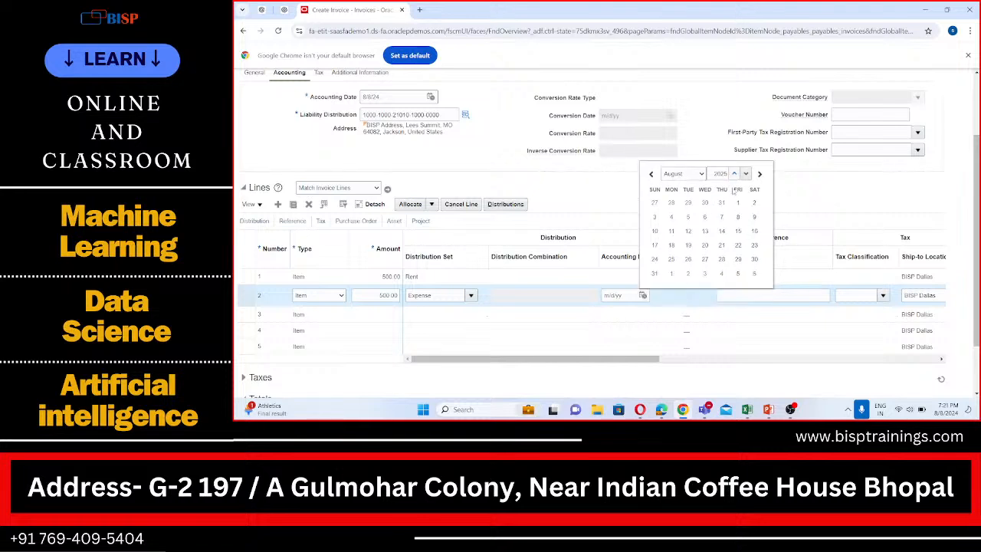
{"action": "left_click", "coordinate": [724, 174]}
{"action": "key", "text": "BackSpace"}
{"action": "type", "text": "3"}
{"action": "left_click", "coordinate": [824, 190]}
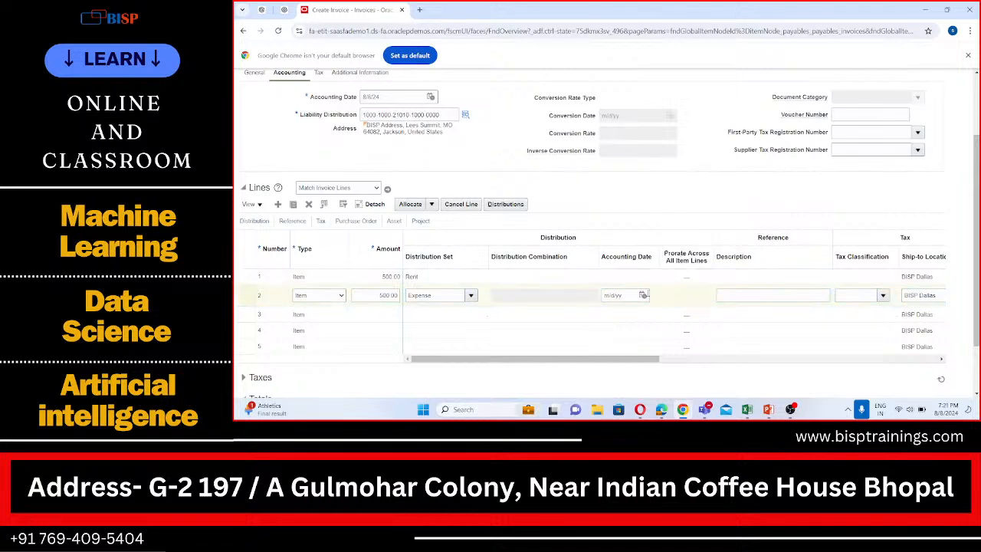
{"action": "left_click", "coordinate": [643, 295]}
{"action": "left_click", "coordinate": [724, 187]}
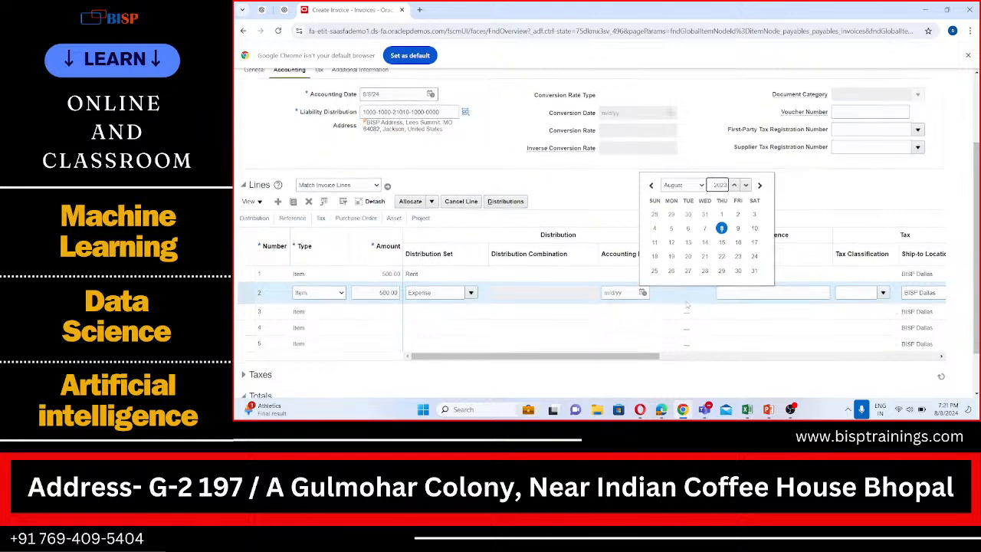
{"action": "scroll", "coordinate": [638, 317], "scroll_direction": "down", "scroll_amount": 2}
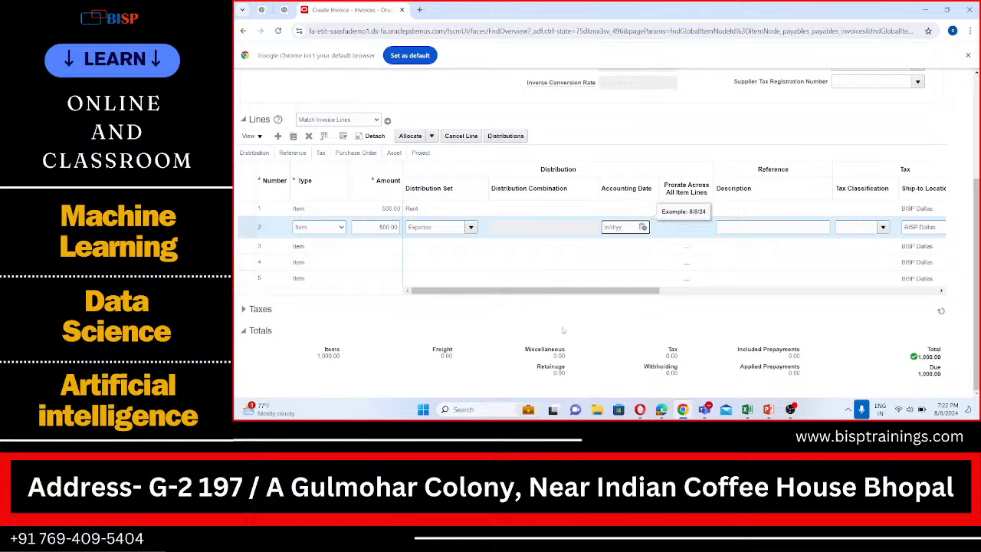
- Check the distributions of the first invoice line and leave them without saving
{"action": "left_click", "coordinate": [332, 210]}
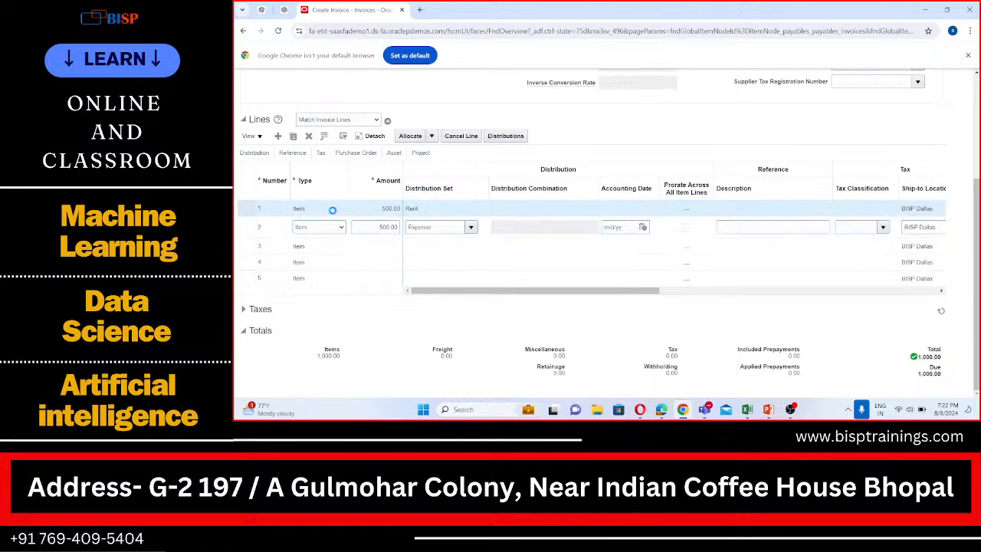
{"action": "left_click", "coordinate": [507, 136]}
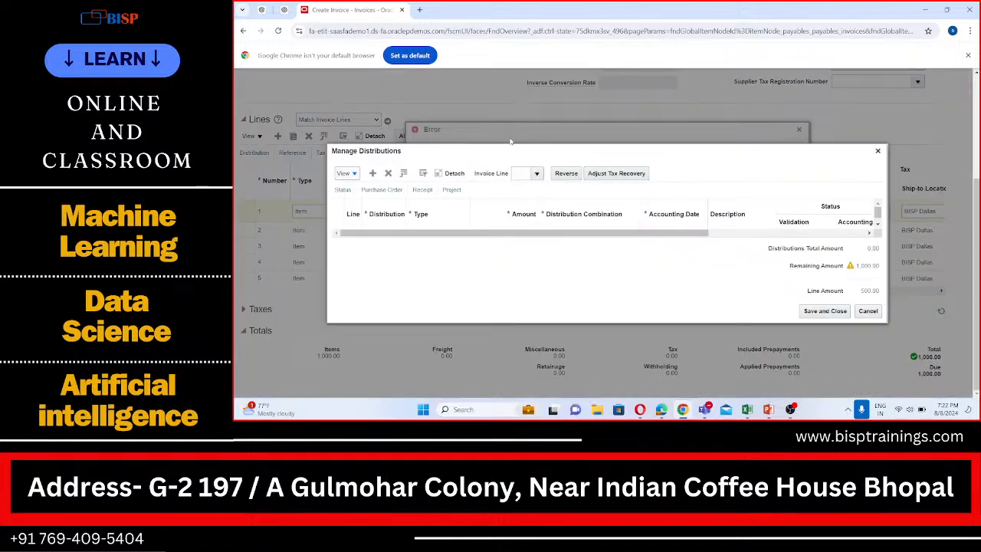
{"action": "left_click_drag", "start_coordinate": [617, 234], "coordinate": [565, 245]}
{"action": "left_click", "coordinate": [867, 311]}
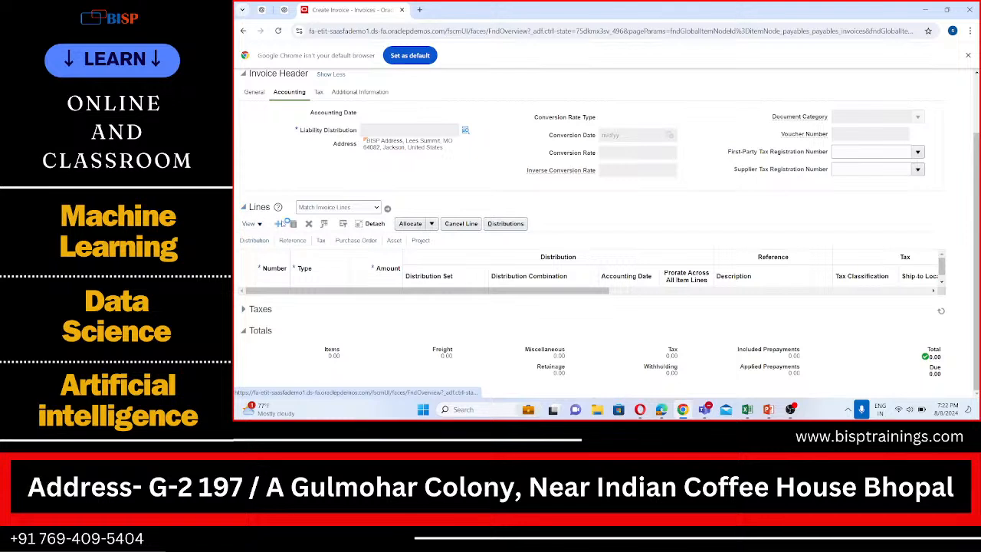
- Try to add a new invoice line and reopen the Lines section of the invoice
{"action": "left_click", "coordinate": [282, 223]}
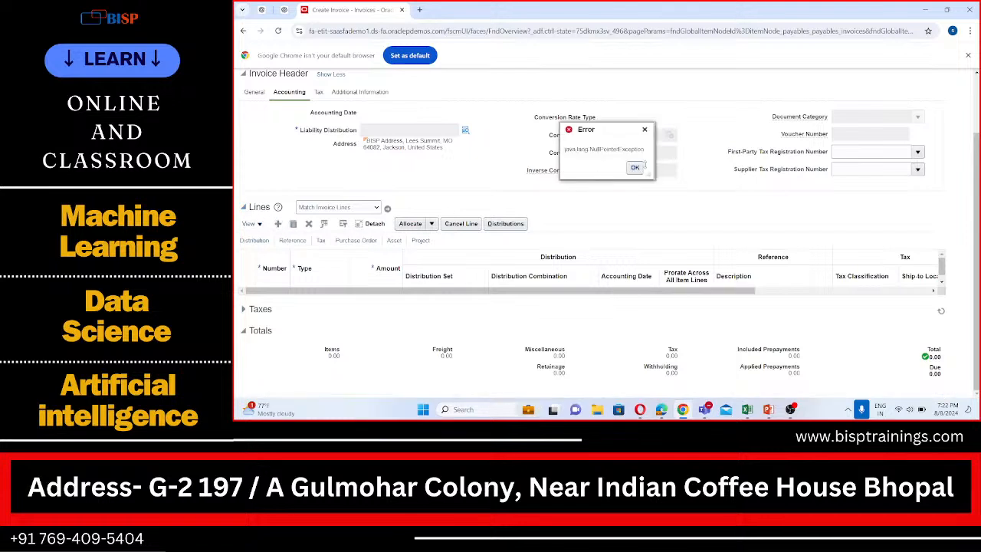
{"action": "left_click", "coordinate": [640, 166]}
{"action": "left_click", "coordinate": [243, 207]}
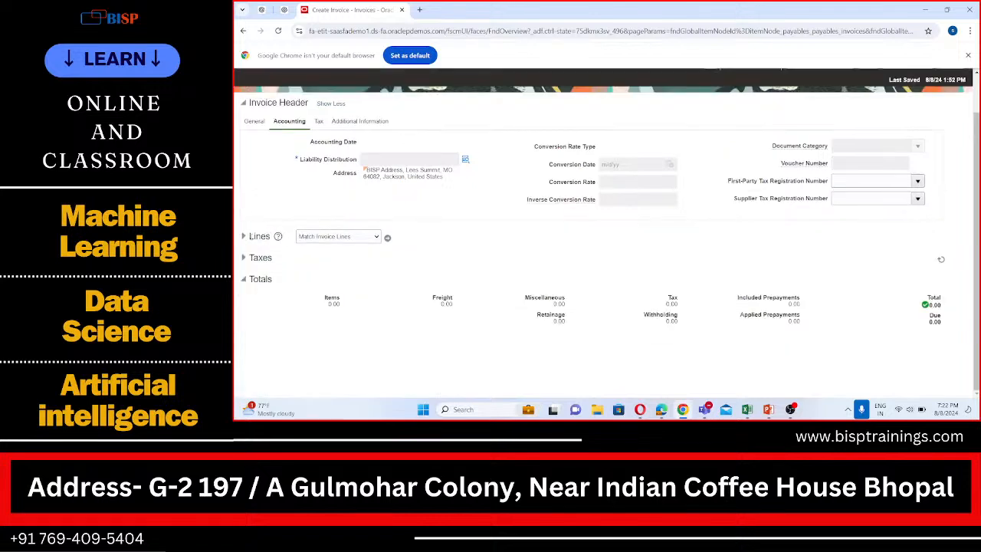
{"action": "left_click", "coordinate": [245, 238]}
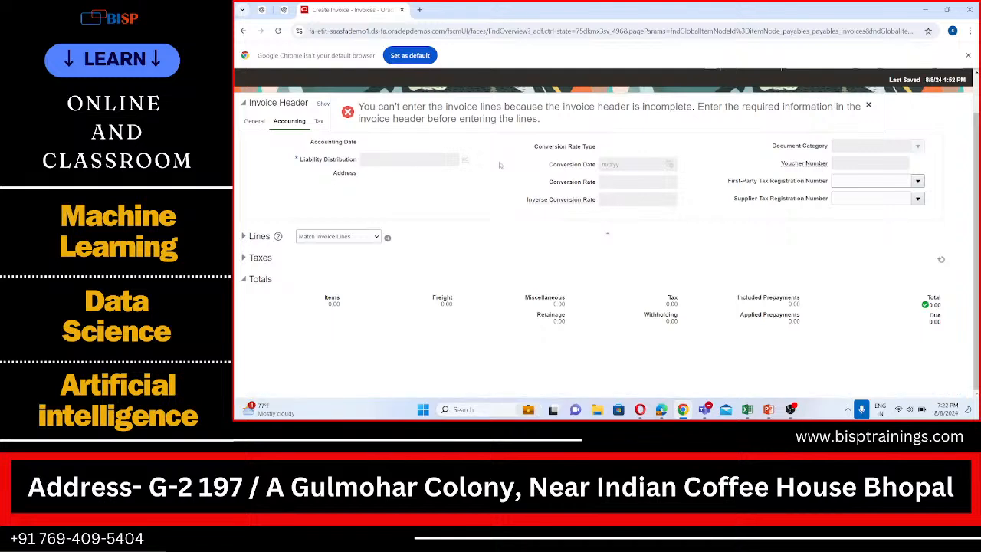
{"action": "left_click", "coordinate": [464, 161]}
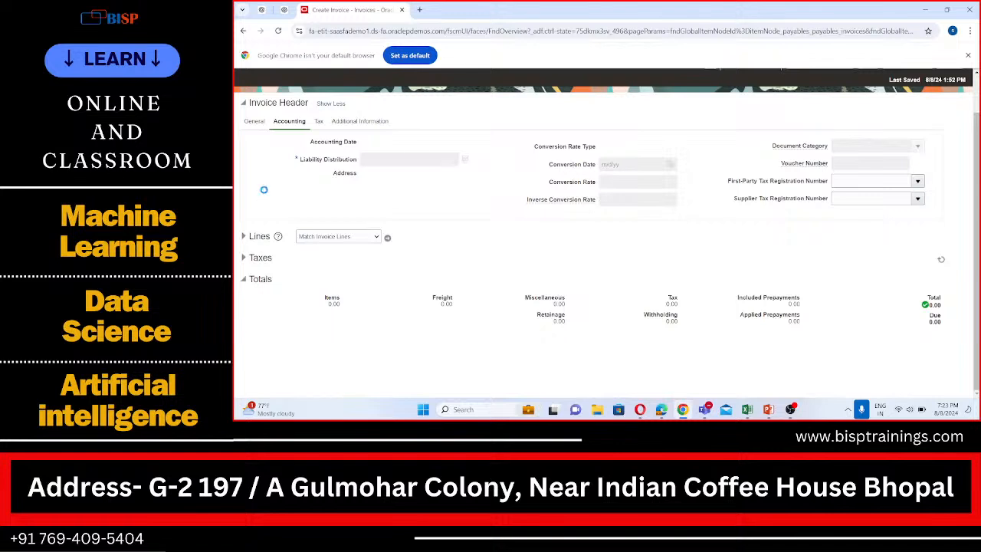
- Look through the header's tax, additional information and accounting details for missing required fields, and retry expanding the invoice lines
{"action": "left_click", "coordinate": [317, 123]}
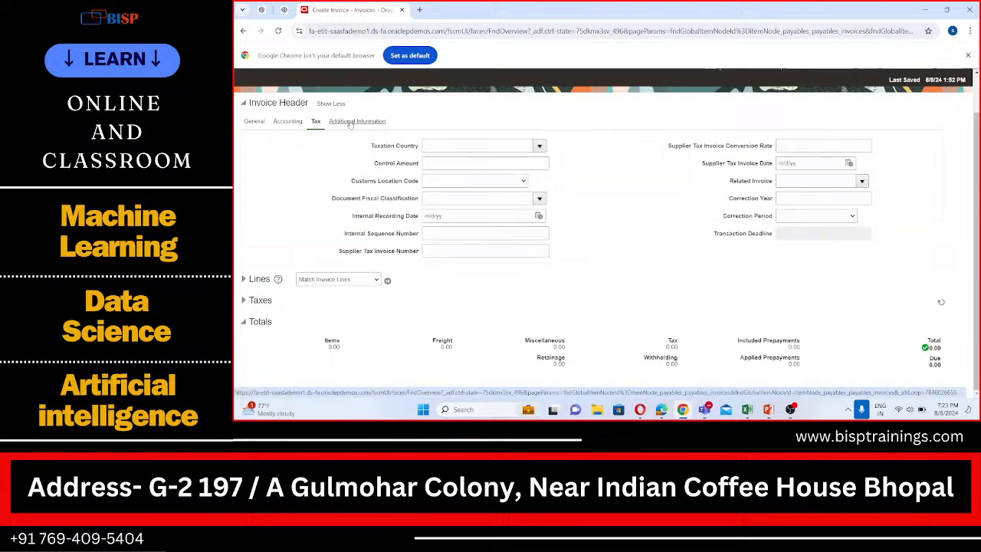
{"action": "left_click", "coordinate": [352, 122]}
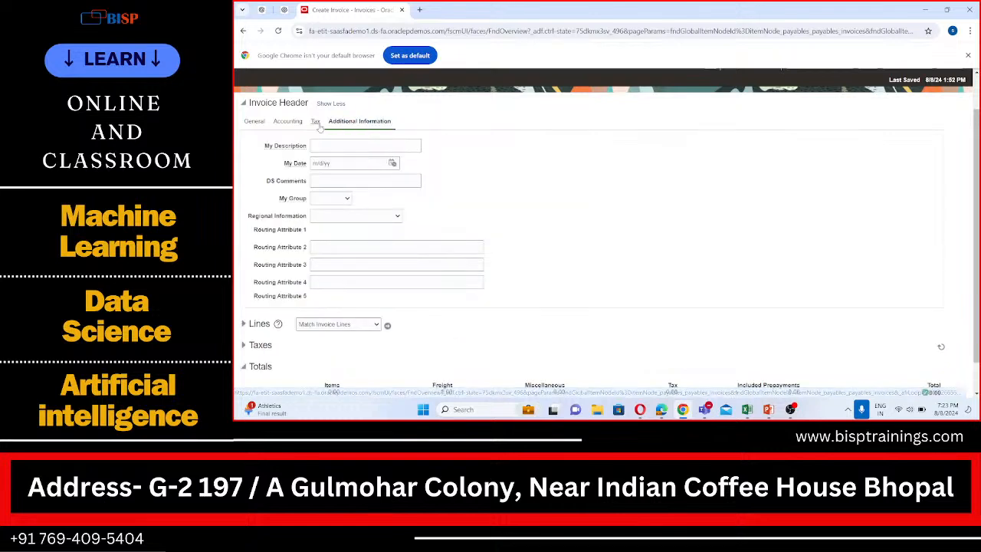
{"action": "left_click", "coordinate": [319, 125]}
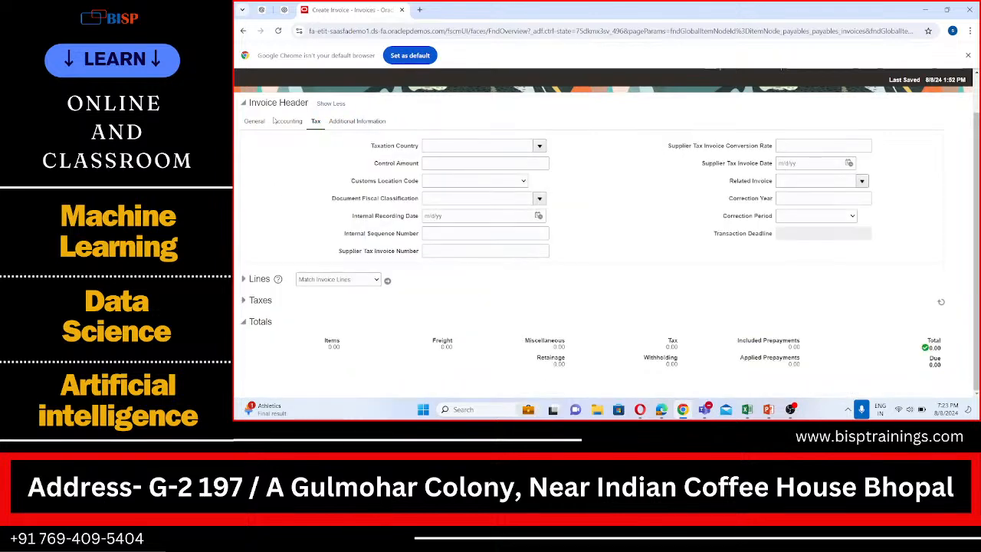
{"action": "left_click", "coordinate": [280, 124]}
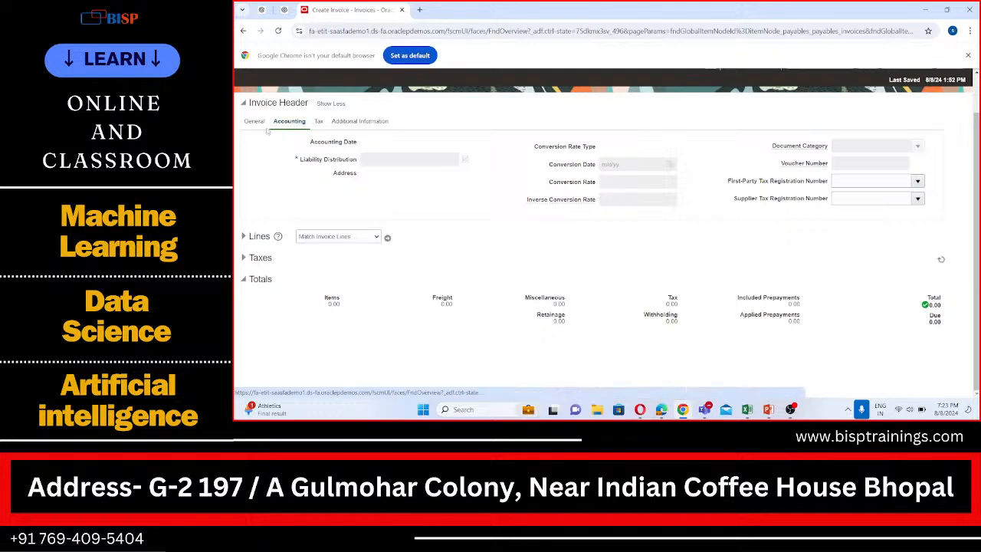
{"action": "left_click", "coordinate": [243, 237]}
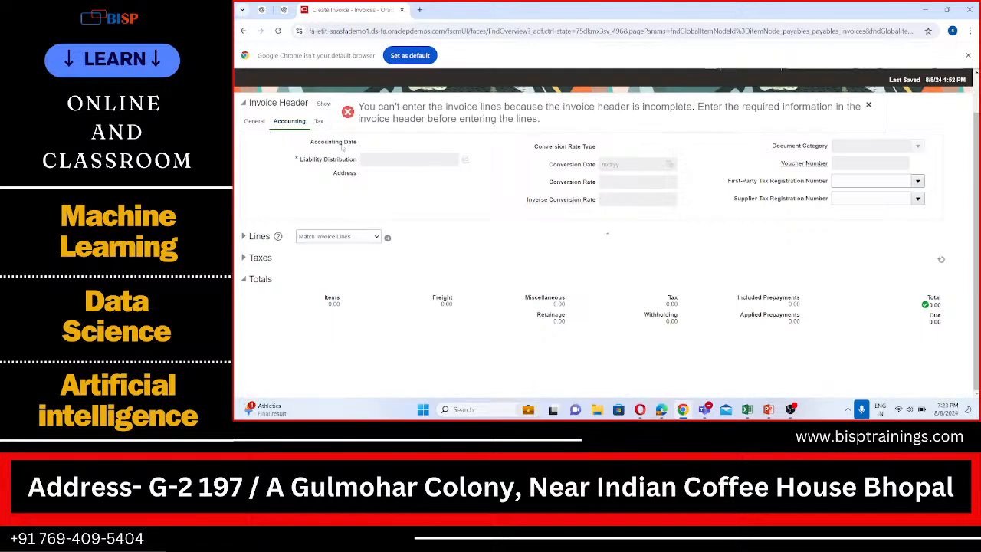
- Fill in the general invoice header with BISP USA Business Unit, and search for BISP to pick BISP Supplier 1 as the supplier
{"action": "left_click", "coordinate": [256, 123]}
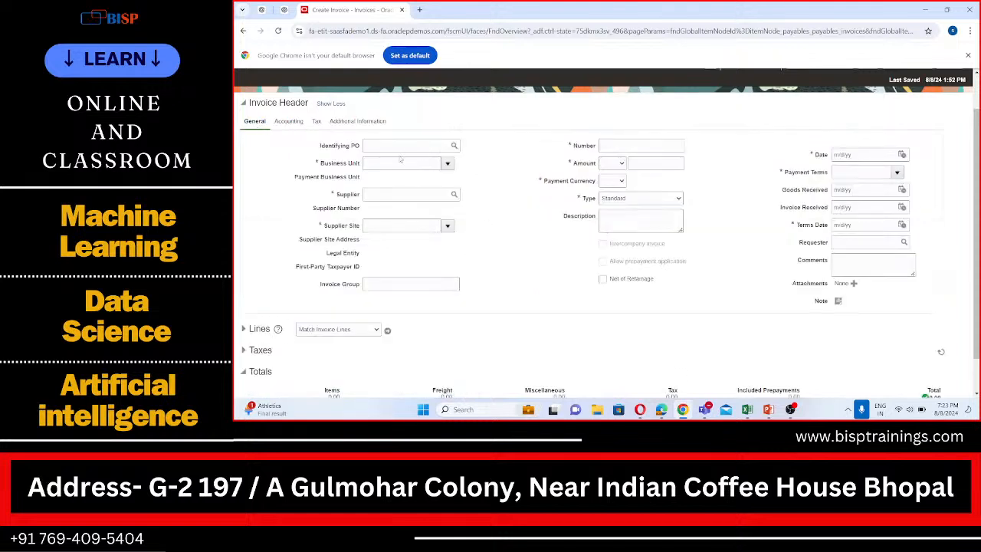
{"action": "left_click", "coordinate": [448, 164]}
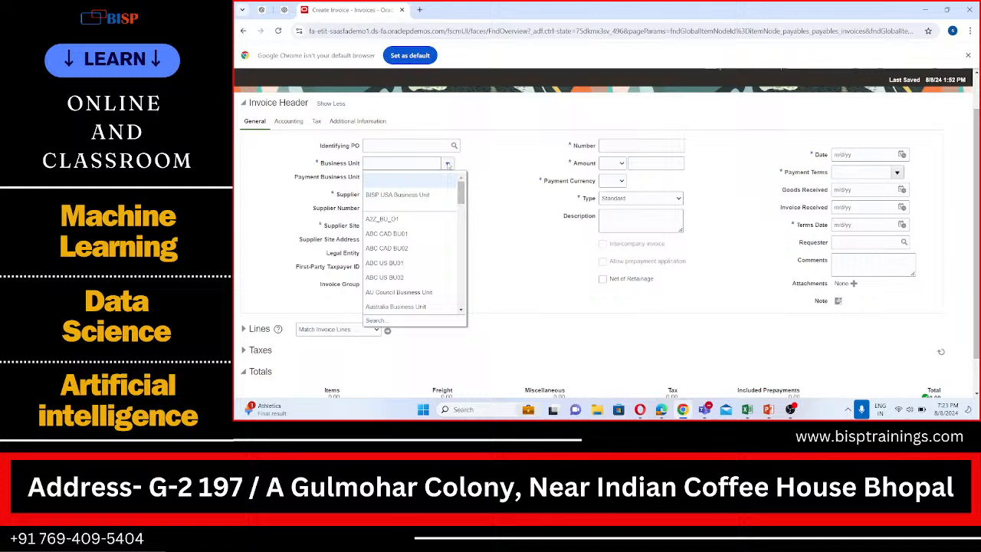
{"action": "left_click", "coordinate": [406, 194]}
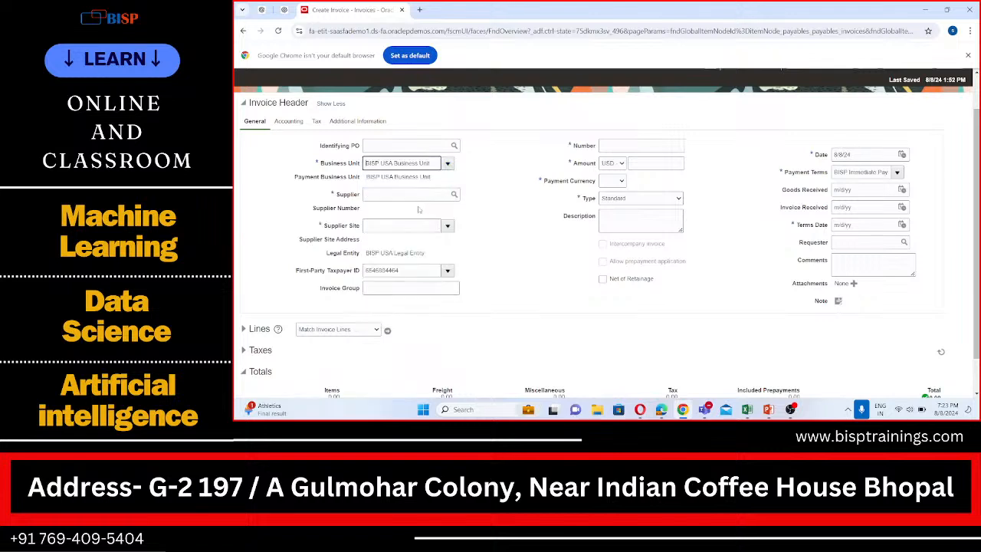
{"action": "left_click", "coordinate": [421, 196]}
{"action": "left_click", "coordinate": [457, 197]}
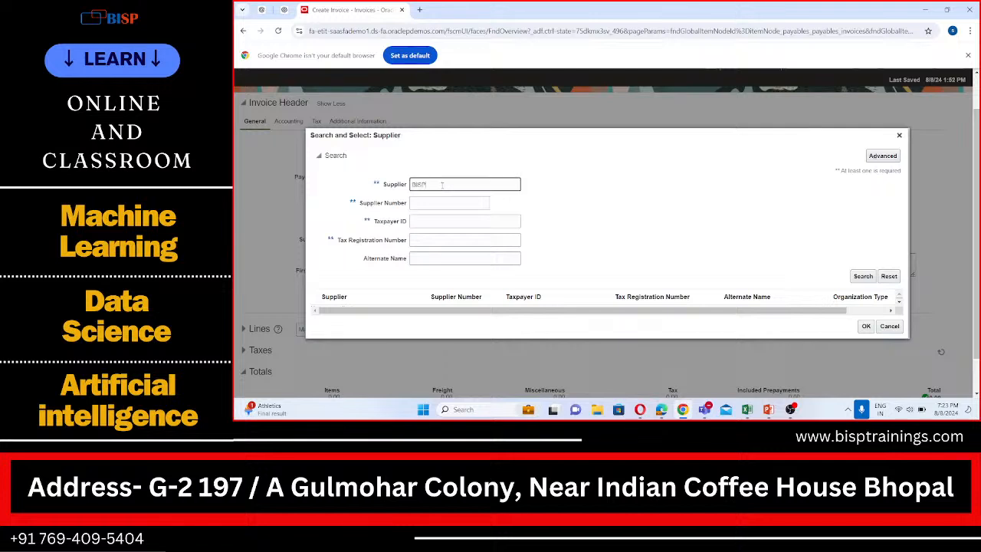
{"action": "left_click", "coordinate": [866, 276]}
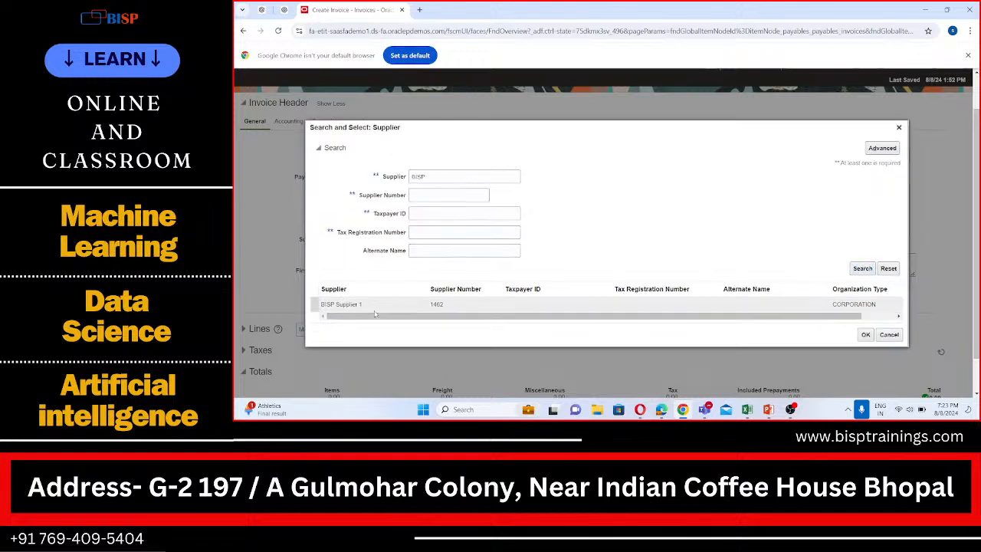
{"action": "left_click", "coordinate": [865, 335]}
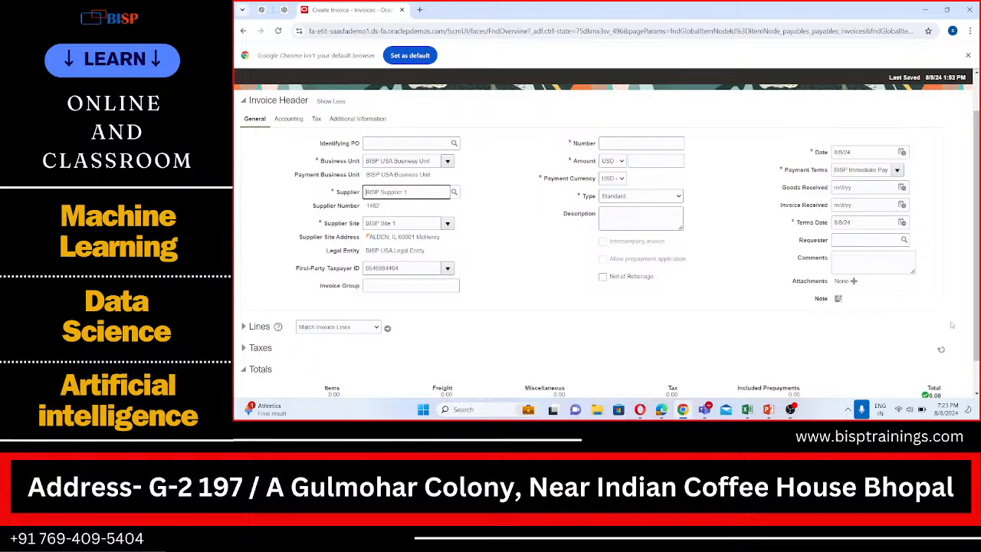
- Reduce the invoice header to its essential fields and enter invoice number 1111 with an amount of 1000 USD
{"action": "scroll", "coordinate": [835, 282], "scroll_direction": "down", "scroll_amount": 1}
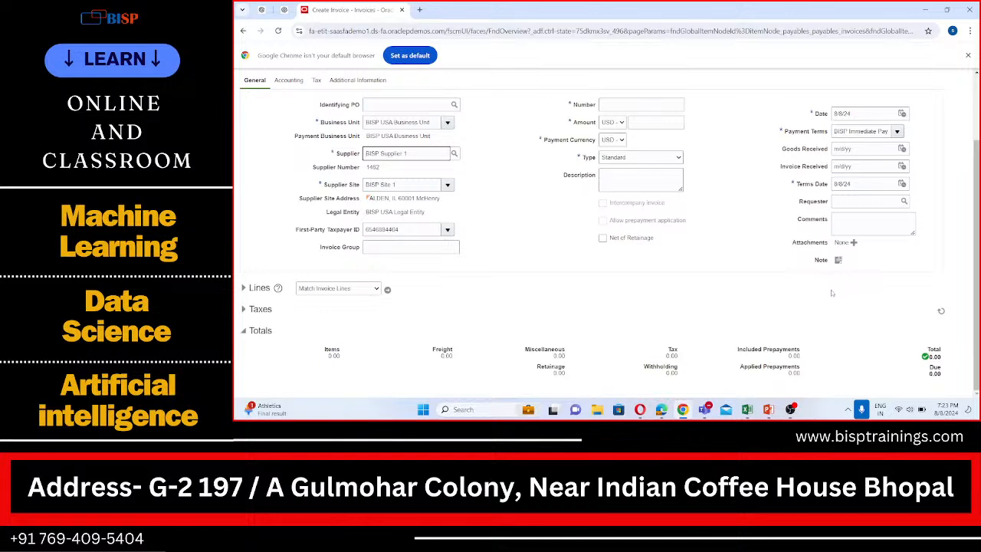
{"action": "scroll", "coordinate": [832, 292], "scroll_direction": "up", "scroll_amount": 2}
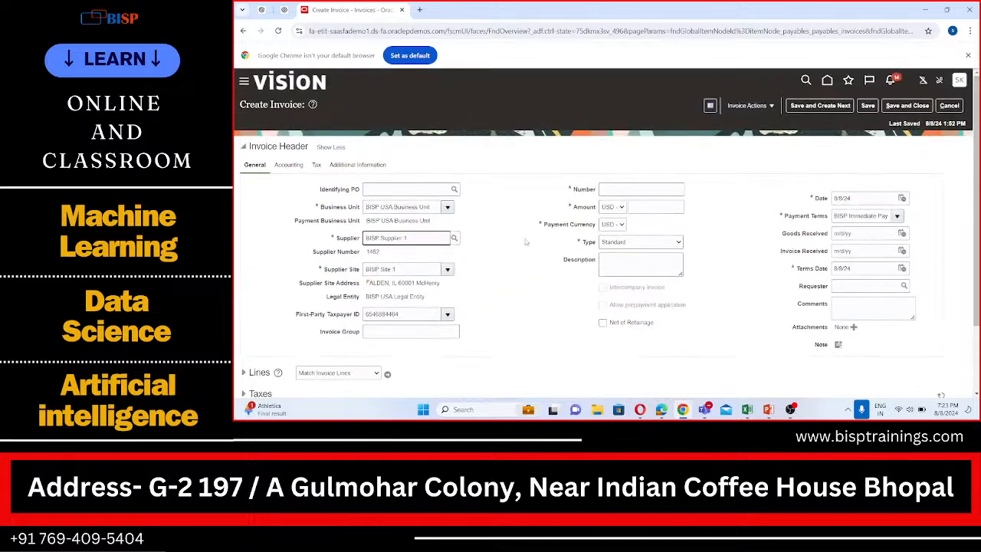
{"action": "scroll", "coordinate": [363, 193], "scroll_direction": "down", "scroll_amount": 2}
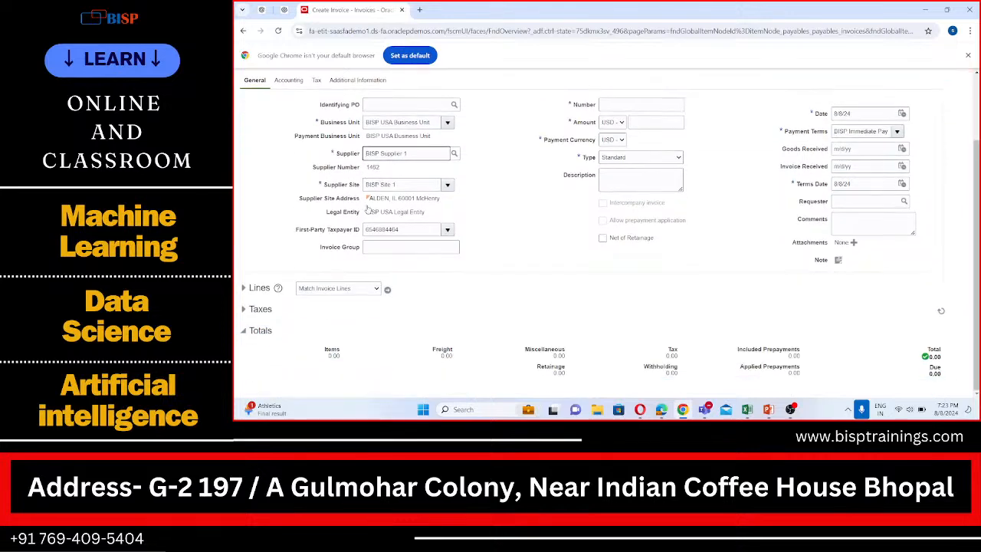
{"action": "scroll", "coordinate": [370, 201], "scroll_direction": "up", "scroll_amount": 2}
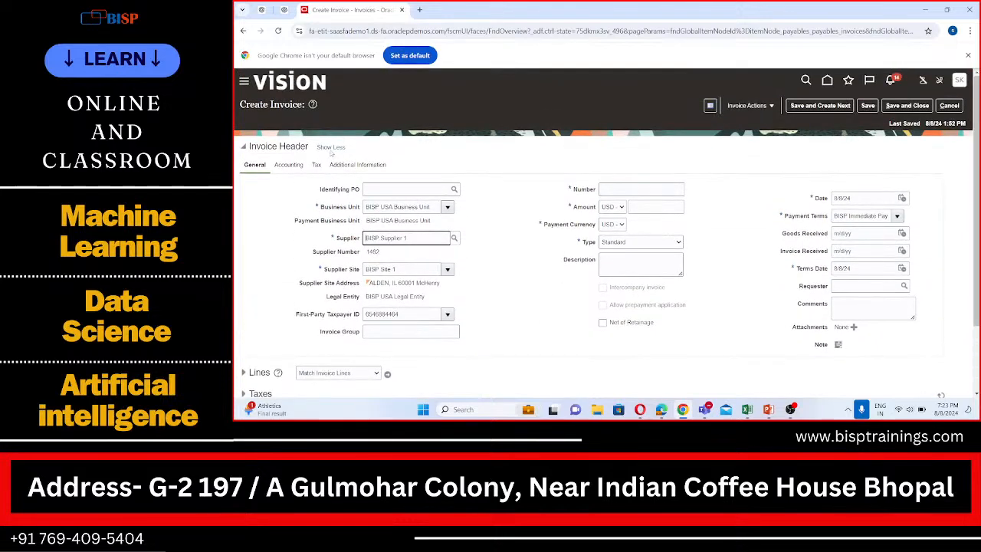
{"action": "left_click", "coordinate": [330, 146]}
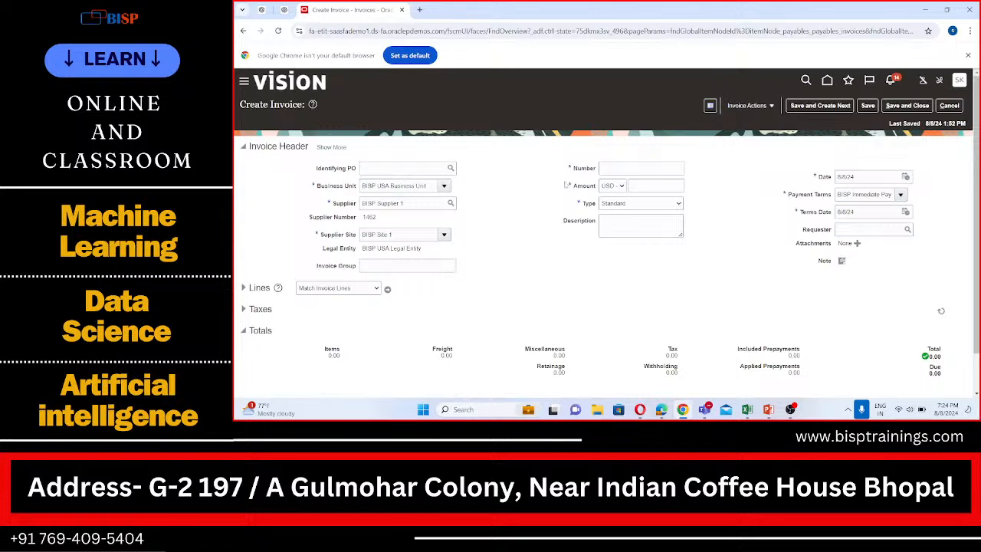
{"action": "left_click", "coordinate": [611, 170]}
{"action": "type", "text": "1111"}
{"action": "left_click", "coordinate": [641, 184]}
{"action": "type", "text": "1000"}
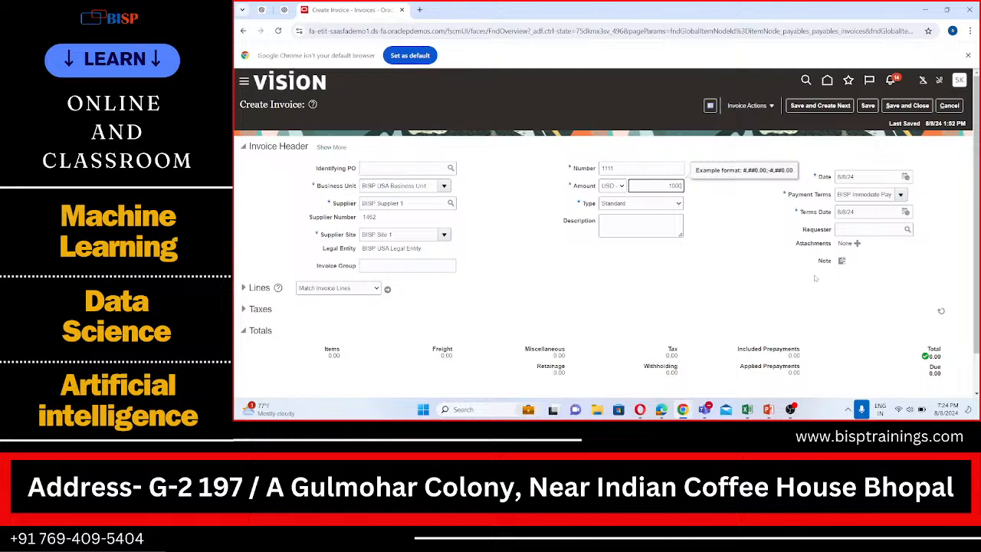
- Try to expand the invoice lines and run Match Invoice Lines, and dismiss the error messages
{"action": "scroll", "coordinate": [814, 278], "scroll_direction": "down", "scroll_amount": 1}
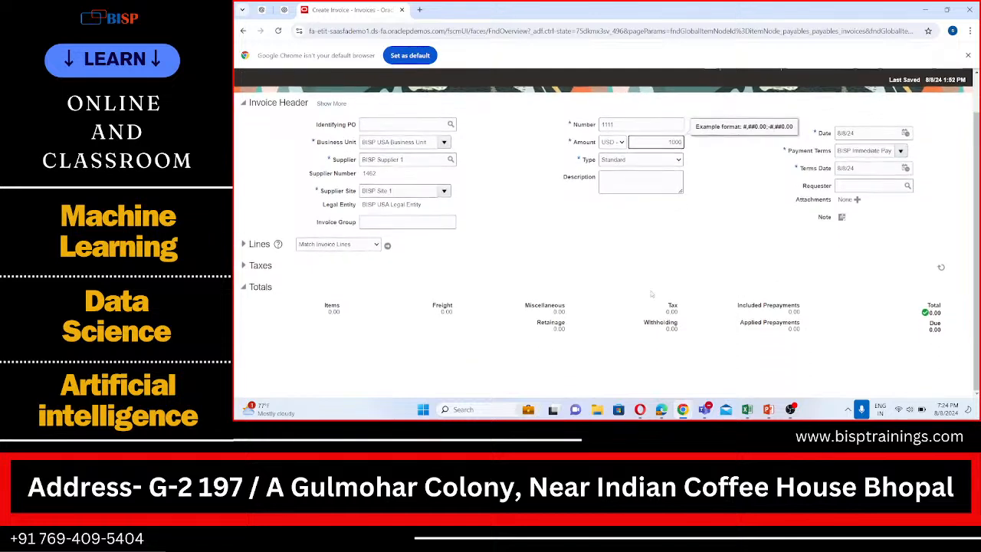
{"action": "left_click", "coordinate": [242, 244]}
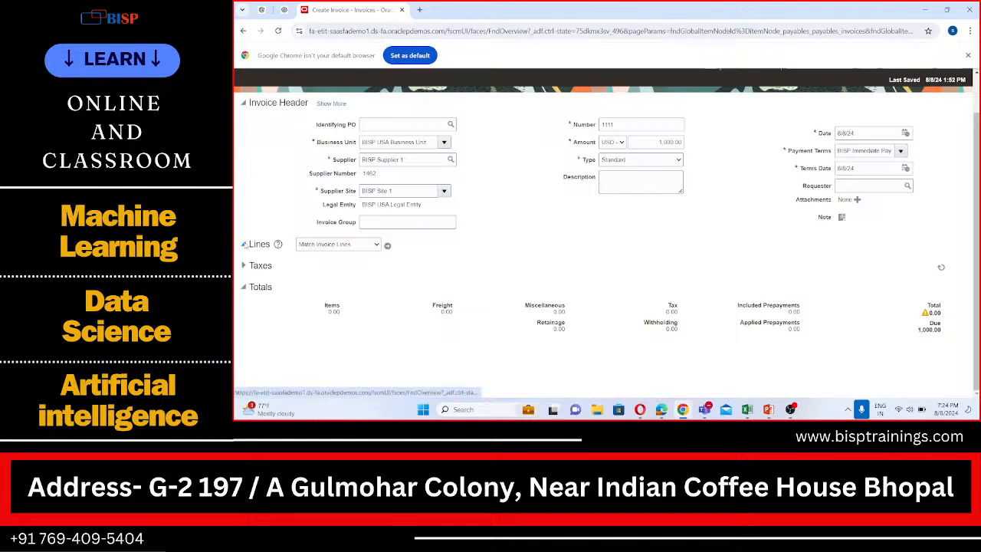
{"action": "left_click", "coordinate": [243, 243]}
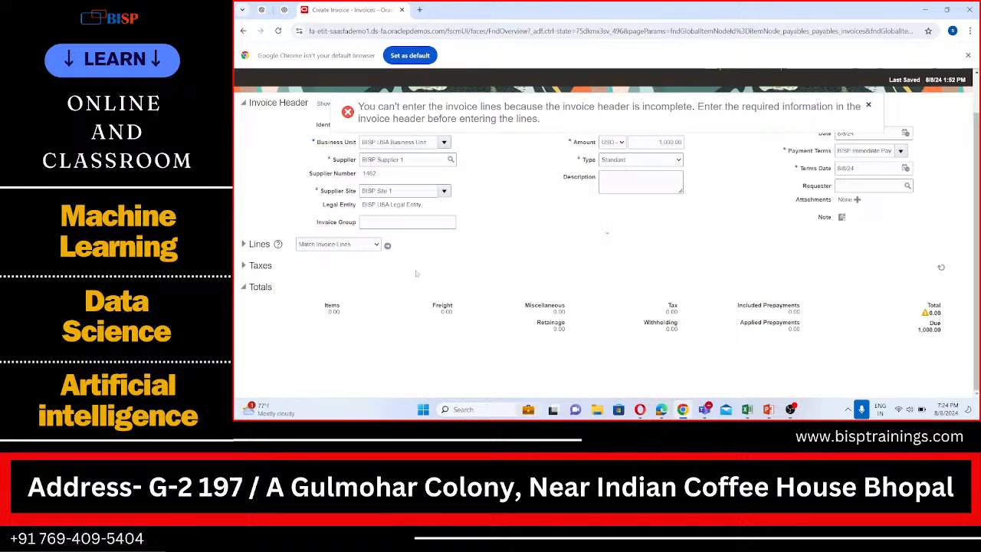
{"action": "scroll", "coordinate": [498, 258], "scroll_direction": "up", "scroll_amount": 2}
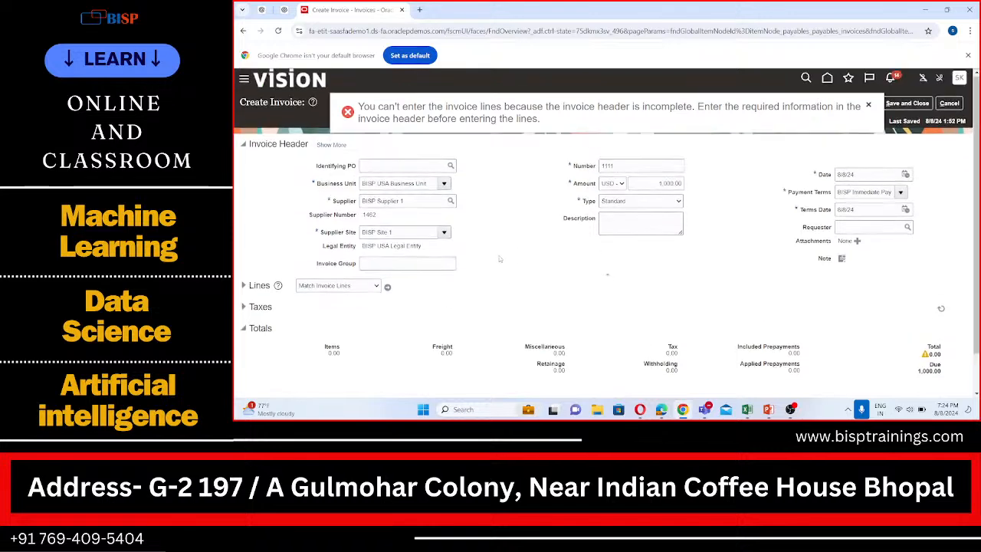
{"action": "left_click", "coordinate": [389, 288]}
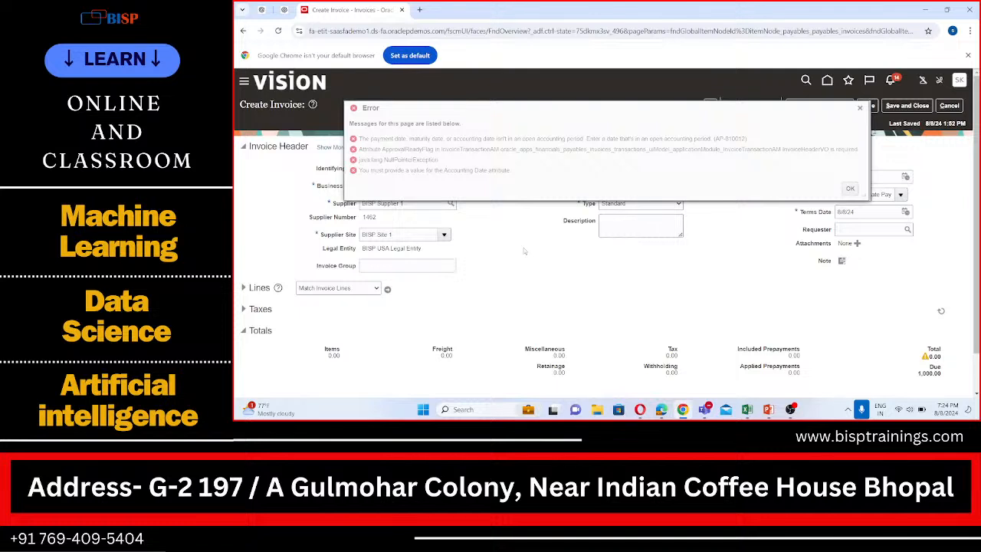
{"action": "left_click", "coordinate": [850, 188]}
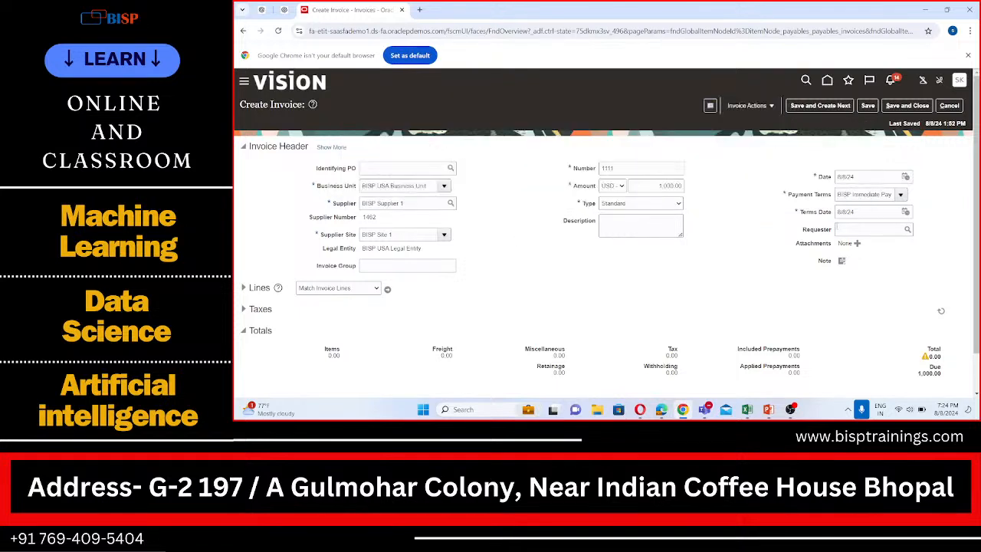
- Try to move the invoice's Terms Date back to August 8, 2023
{"action": "left_click", "coordinate": [904, 211]}
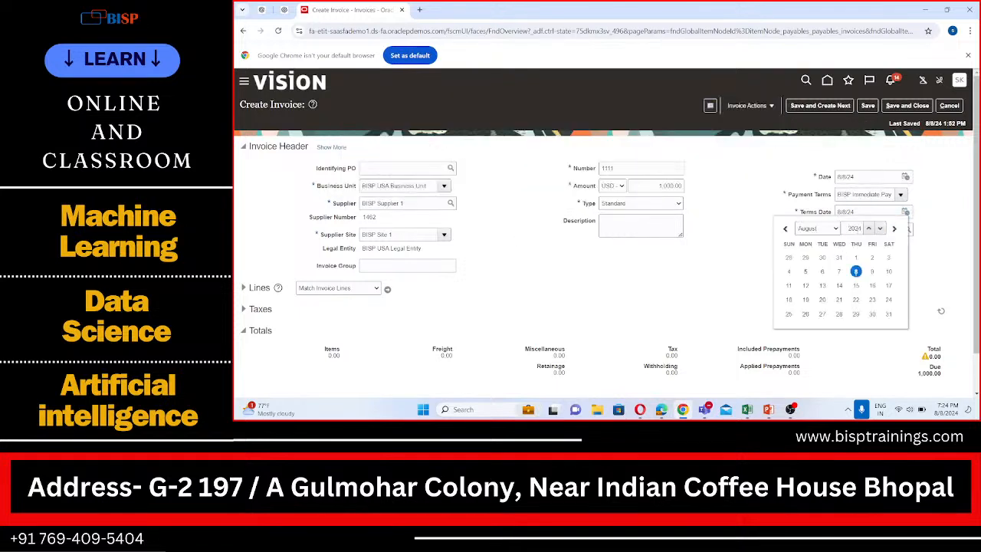
{"action": "left_click", "coordinate": [860, 229]}
{"action": "key", "text": "BackSpace"}
{"action": "type", "text": "3"}
{"action": "left_click", "coordinate": [938, 248]}
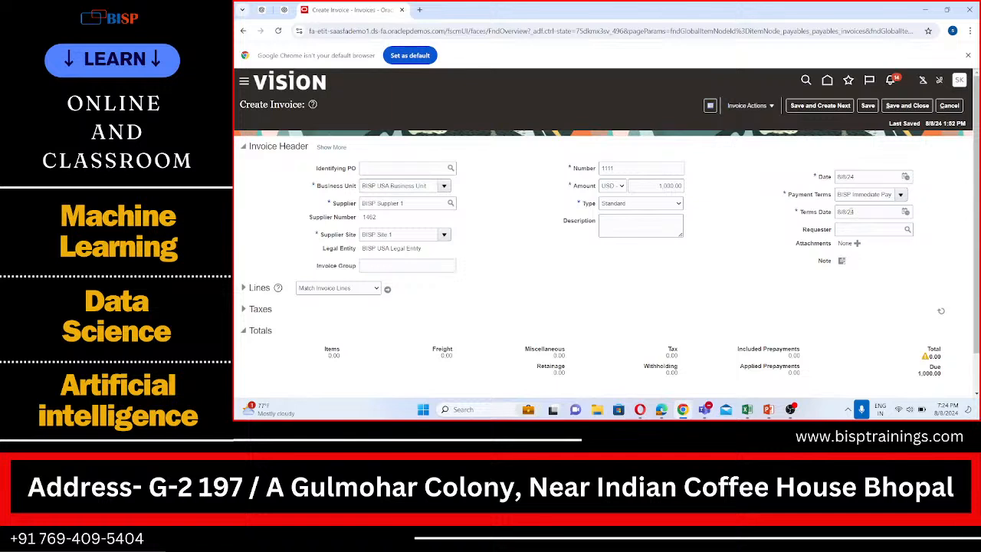
{"action": "left_click", "coordinate": [904, 212]}
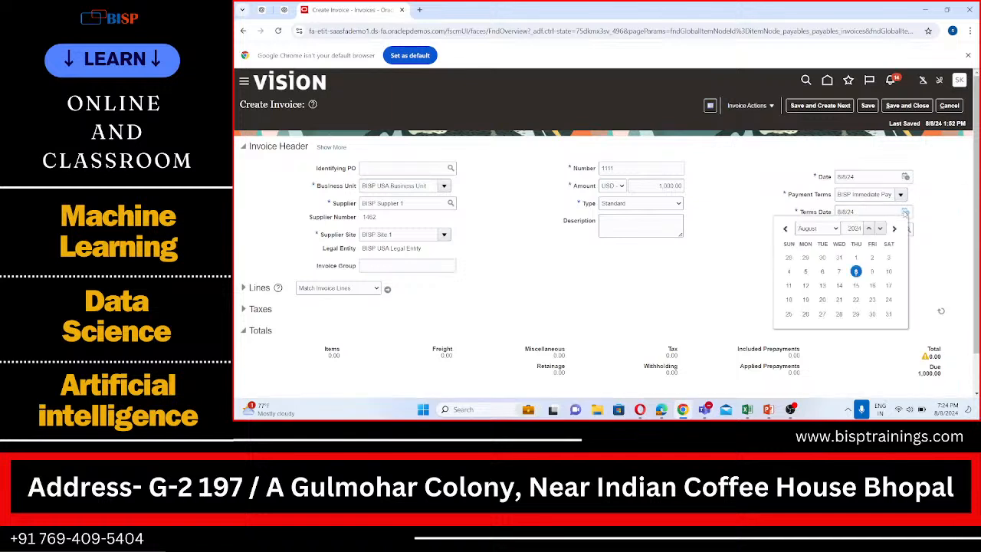
{"action": "key", "text": "BackSpace"}
{"action": "type", "text": "3"}
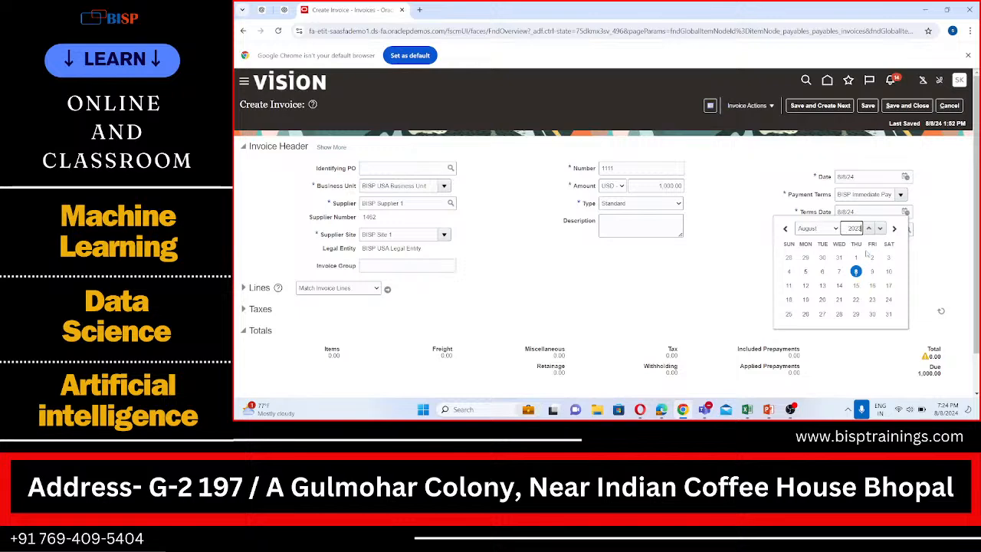
{"action": "scroll", "coordinate": [866, 263], "scroll_direction": "down", "scroll_amount": 1}
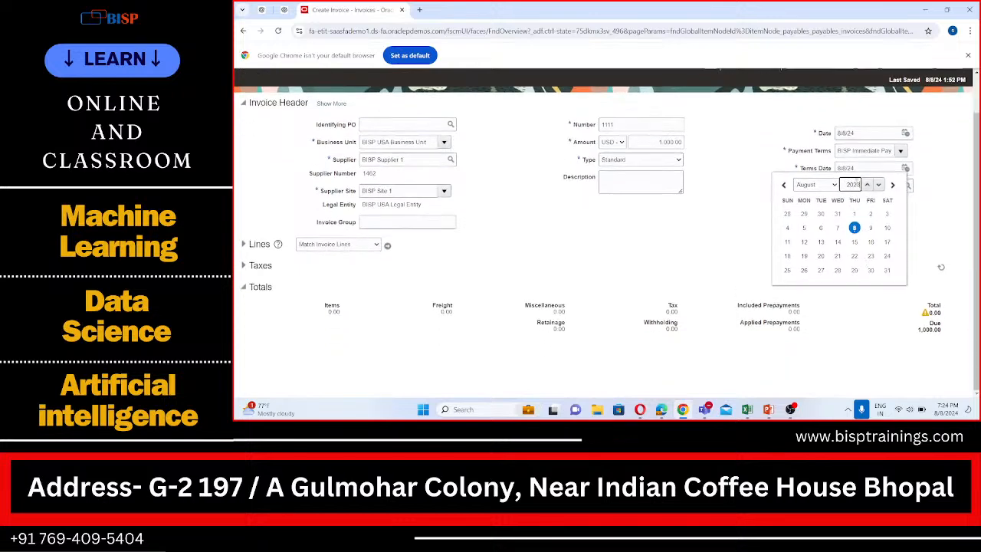
{"action": "left_click", "coordinate": [855, 230]}
{"action": "left_click", "coordinate": [927, 223]}
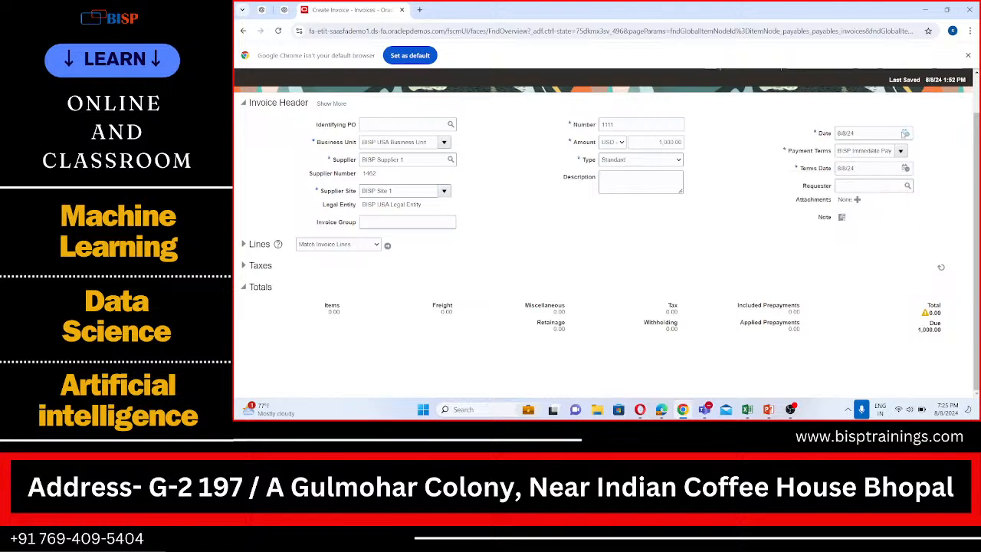
- Try to move the invoice Date back to 2023, and leave the calendar without picking a day
{"action": "left_click", "coordinate": [905, 132]}
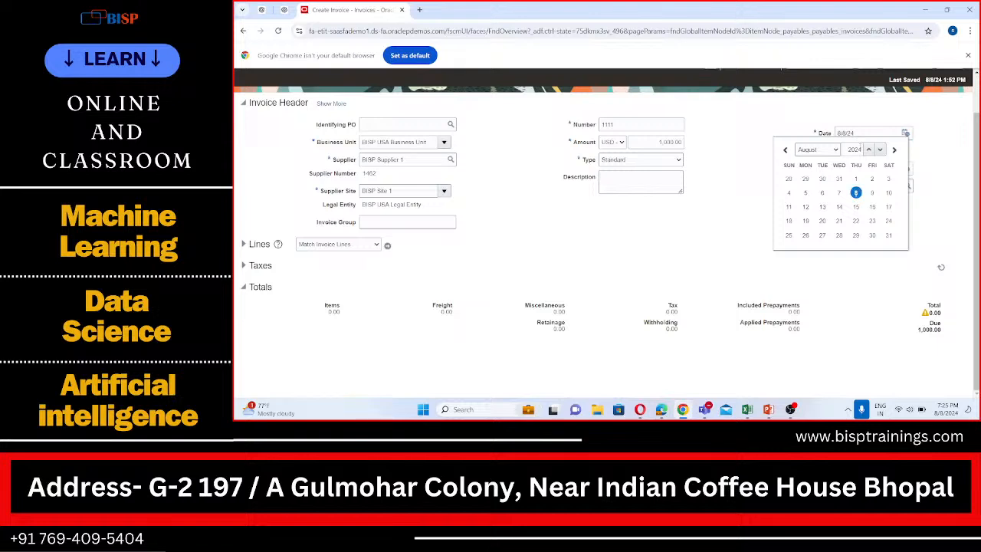
{"action": "left_click", "coordinate": [869, 150]}
{"action": "left_click", "coordinate": [879, 150]}
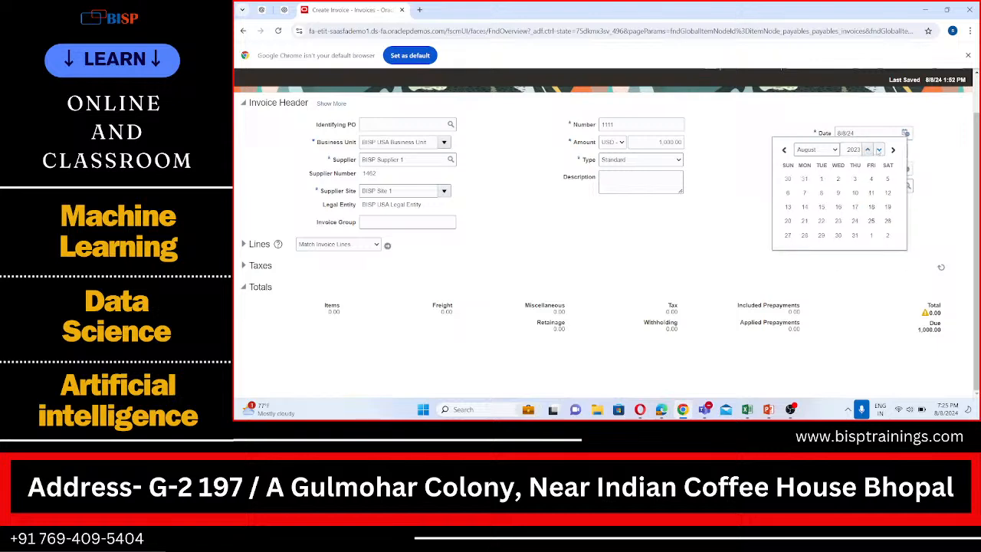
{"action": "left_click", "coordinate": [920, 152]}
{"action": "left_click", "coordinate": [904, 132]}
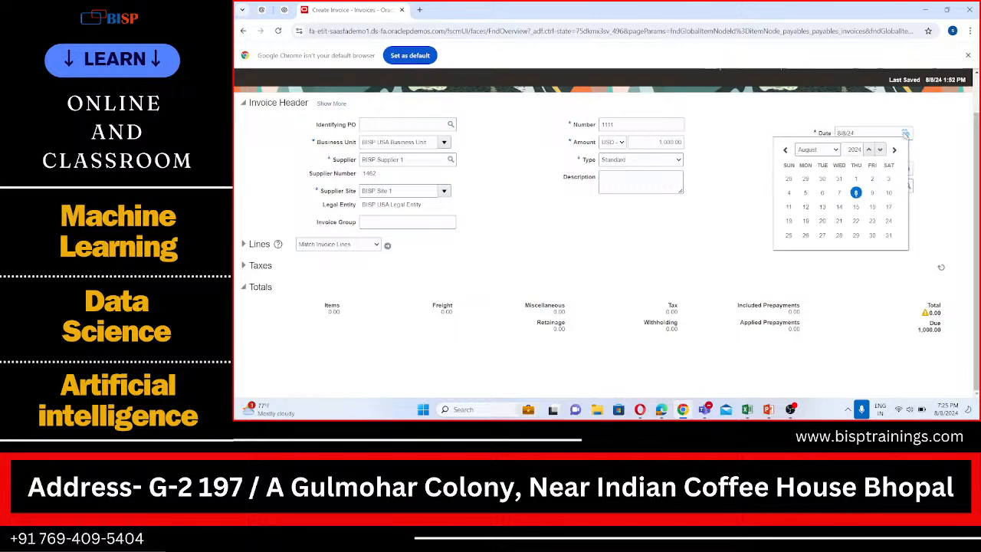
{"action": "left_click", "coordinate": [944, 161]}
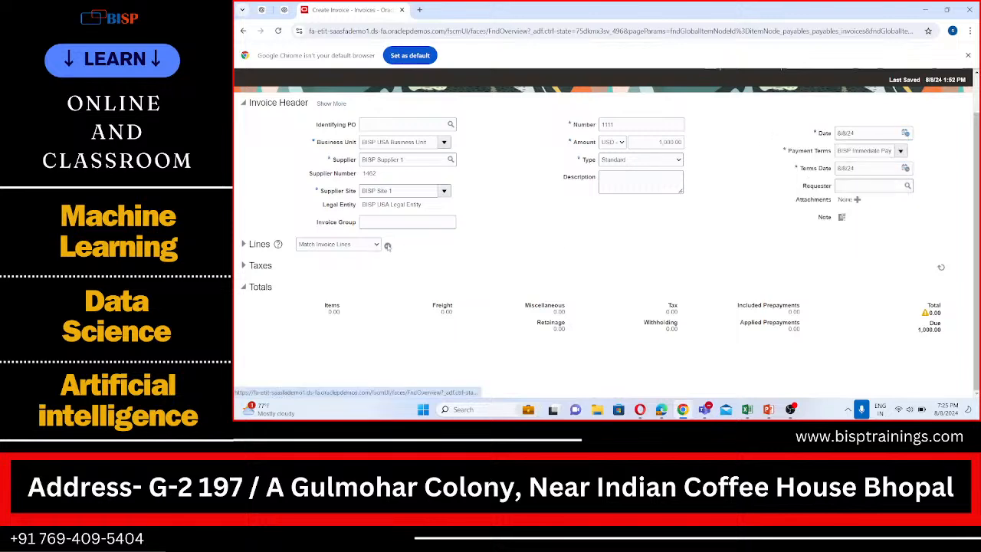
- Show the full invoice header and examine its general details for missing required fields
{"action": "scroll", "coordinate": [317, 245], "scroll_direction": "up", "scroll_amount": 1}
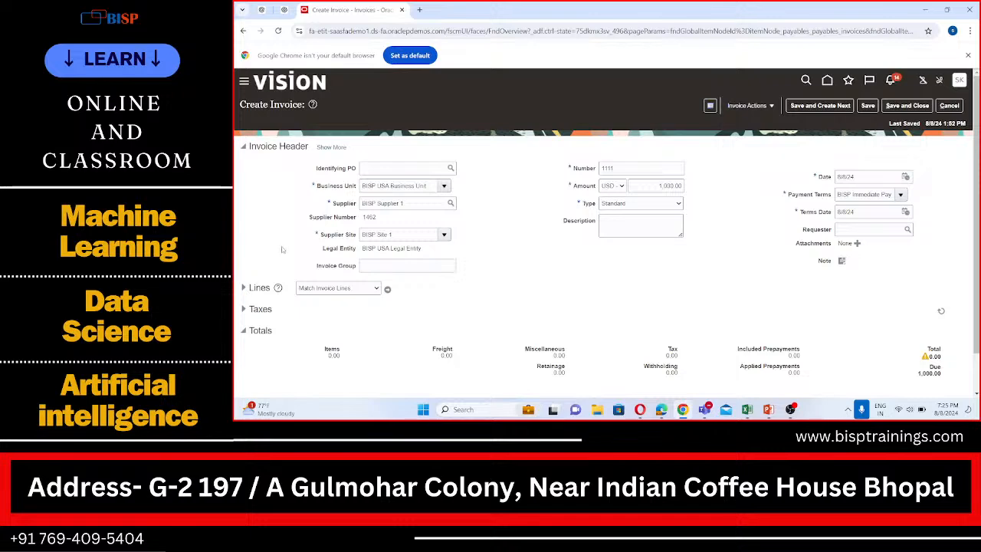
{"action": "scroll", "coordinate": [320, 294], "scroll_direction": "down", "scroll_amount": 1}
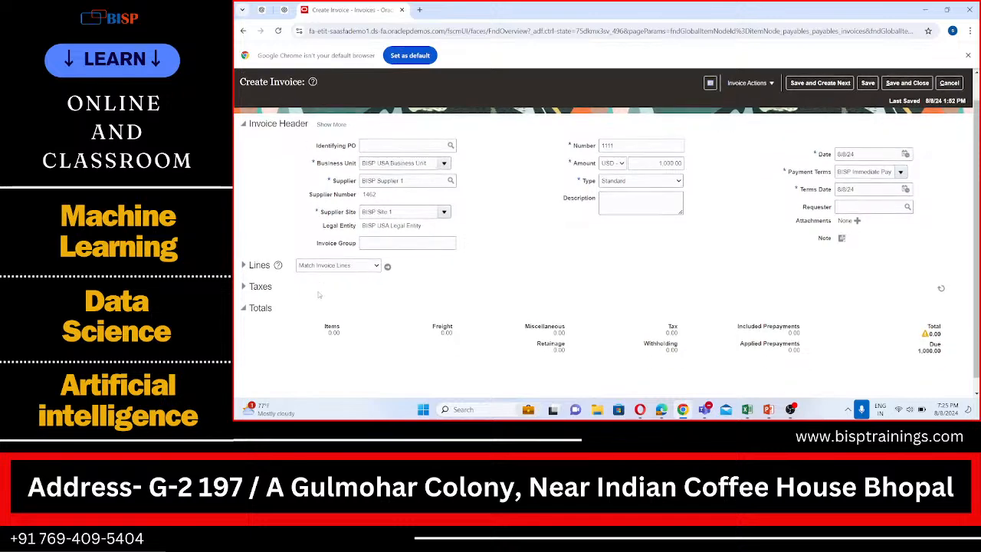
{"action": "scroll", "coordinate": [321, 291], "scroll_direction": "up", "scroll_amount": 1}
{"action": "left_click", "coordinate": [331, 146]}
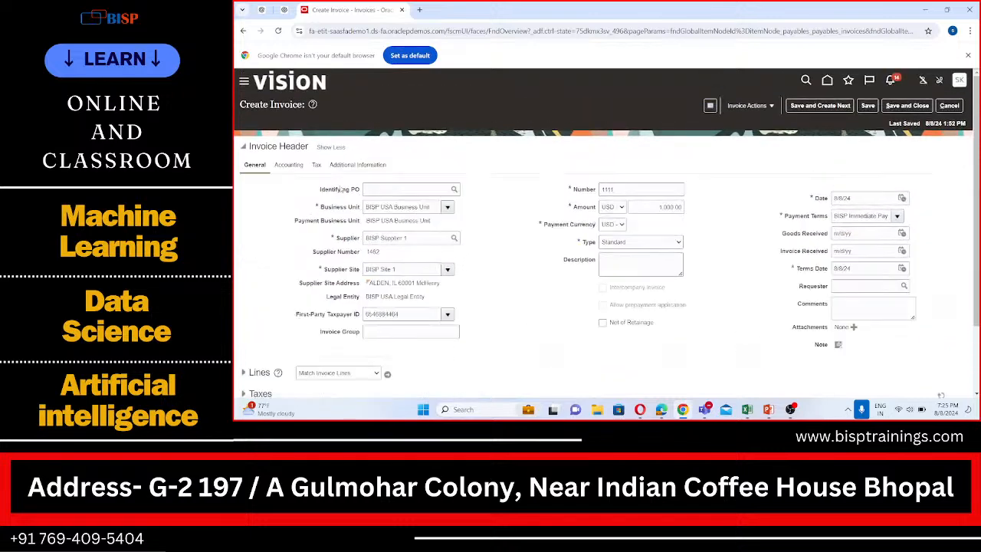
{"action": "scroll", "coordinate": [343, 230], "scroll_direction": "down", "scroll_amount": 2}
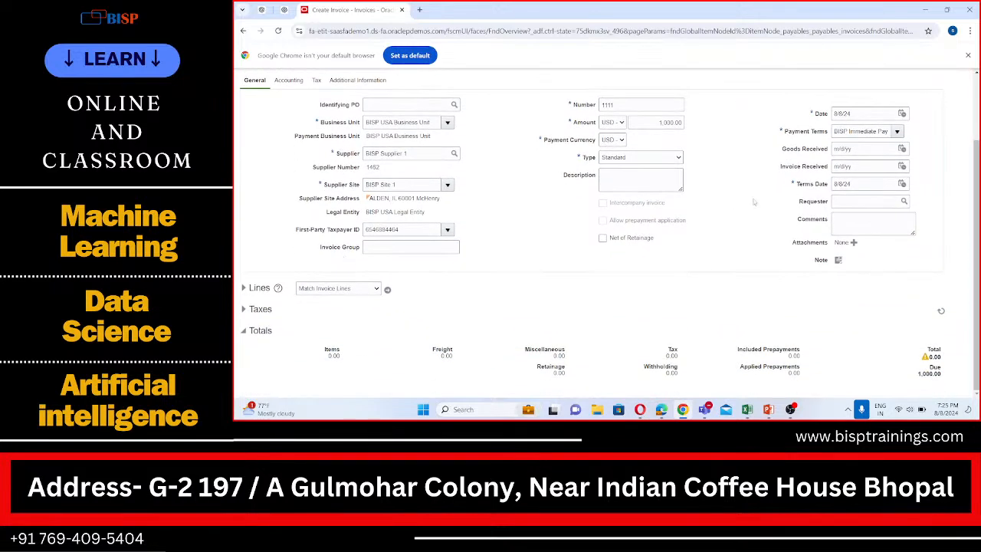
{"action": "scroll", "coordinate": [646, 206], "scroll_direction": "up", "scroll_amount": 1}
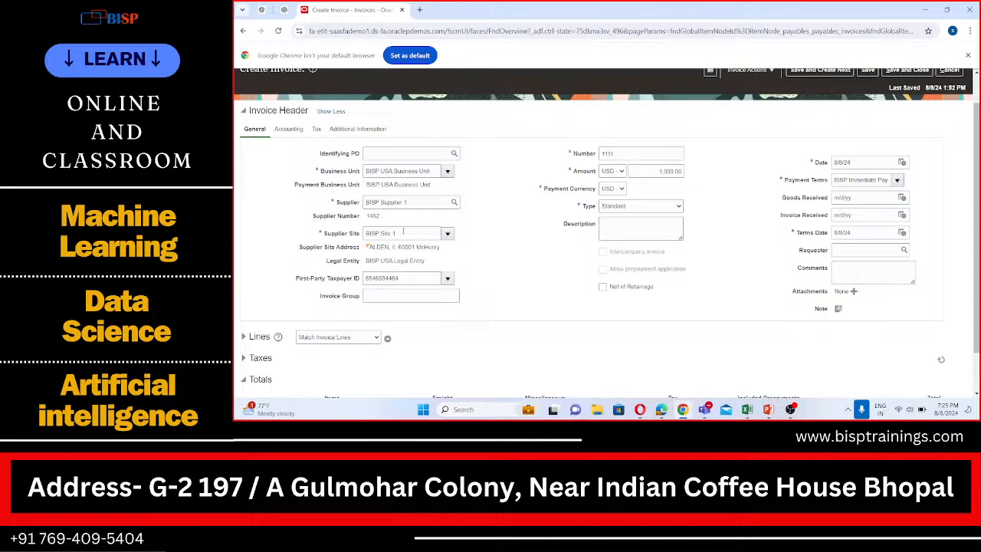
{"action": "scroll", "coordinate": [398, 239], "scroll_direction": "down", "scroll_amount": 1}
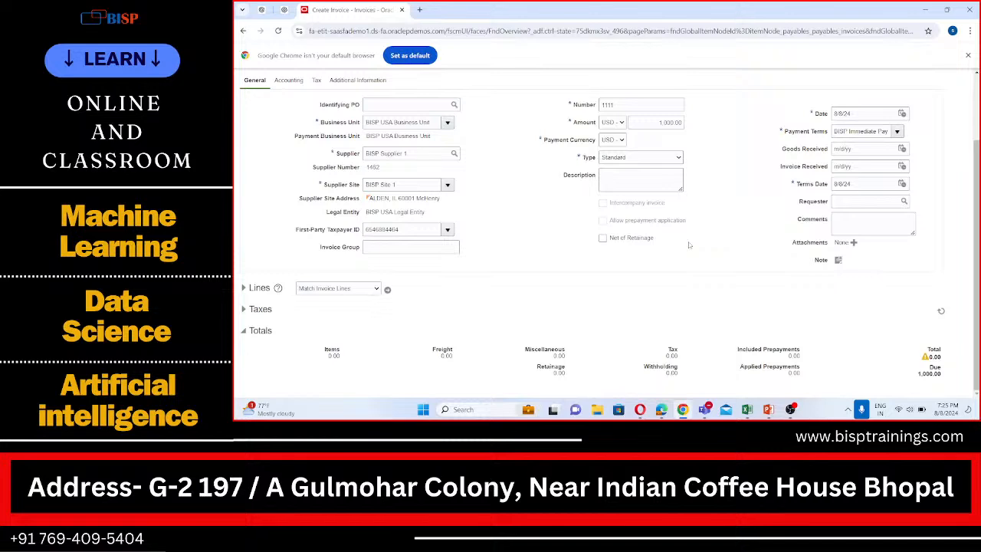
{"action": "scroll", "coordinate": [305, 260], "scroll_direction": "up", "scroll_amount": 1}
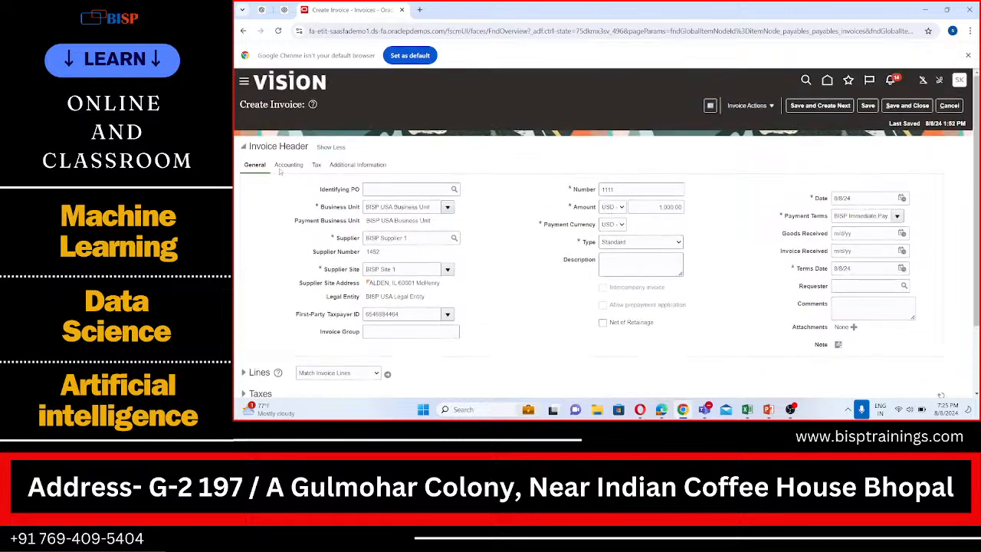
- Examine the header's accounting details and the account segments of the Liability Distribution
{"action": "left_click", "coordinate": [283, 166]}
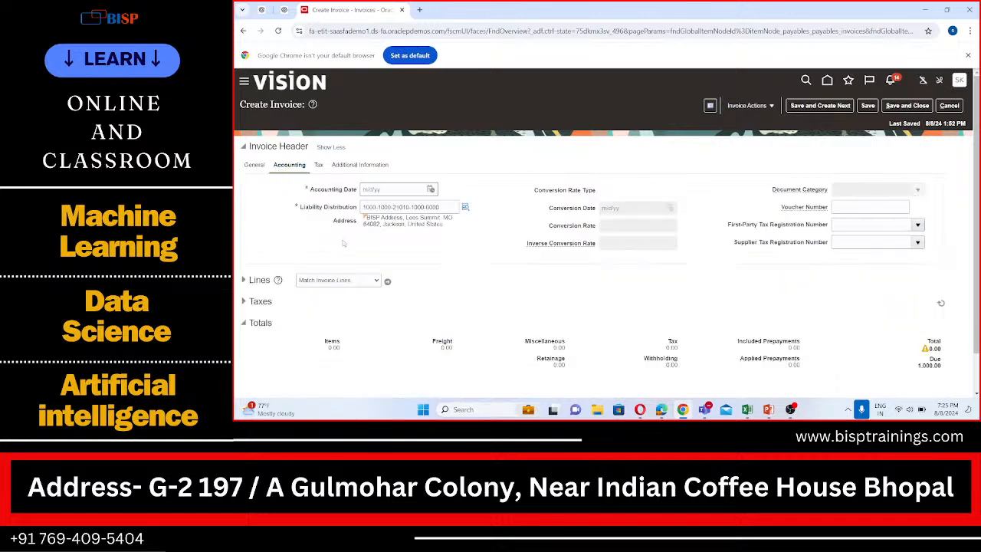
{"action": "scroll", "coordinate": [429, 215], "scroll_direction": "down", "scroll_amount": 1}
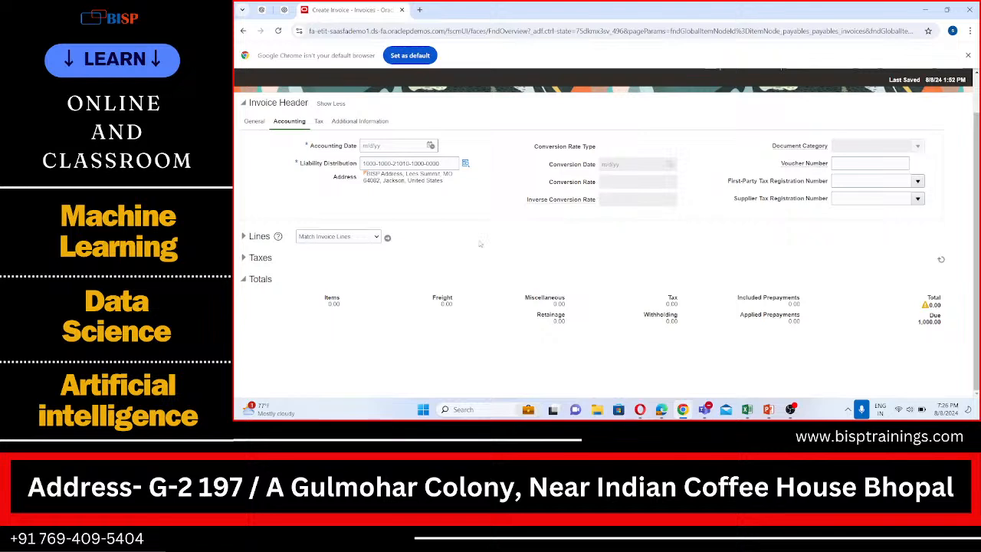
{"action": "scroll", "coordinate": [459, 282], "scroll_direction": "up", "scroll_amount": 1}
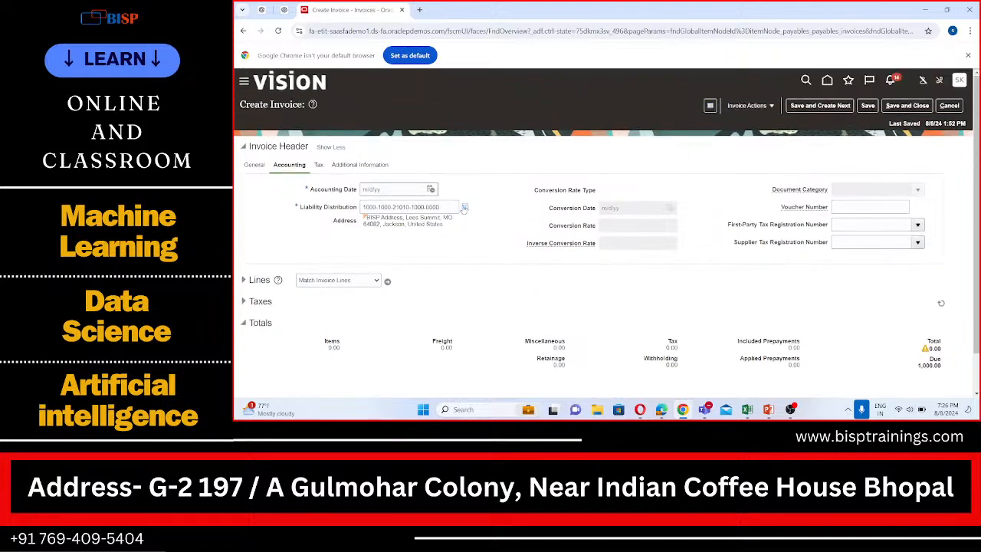
{"action": "left_click", "coordinate": [464, 206]}
{"action": "mouse_move", "coordinate": [464, 208]}
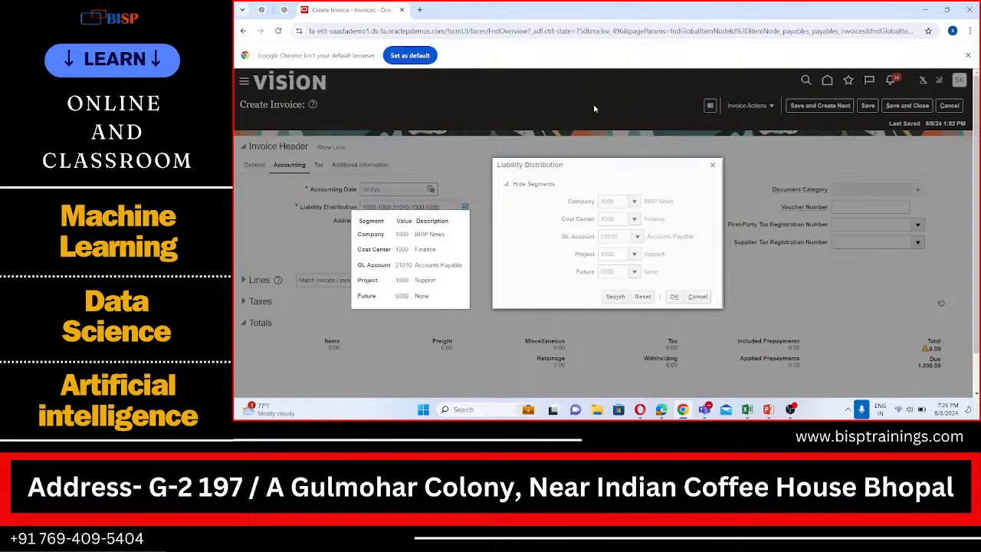
{"action": "left_click", "coordinate": [712, 165]}
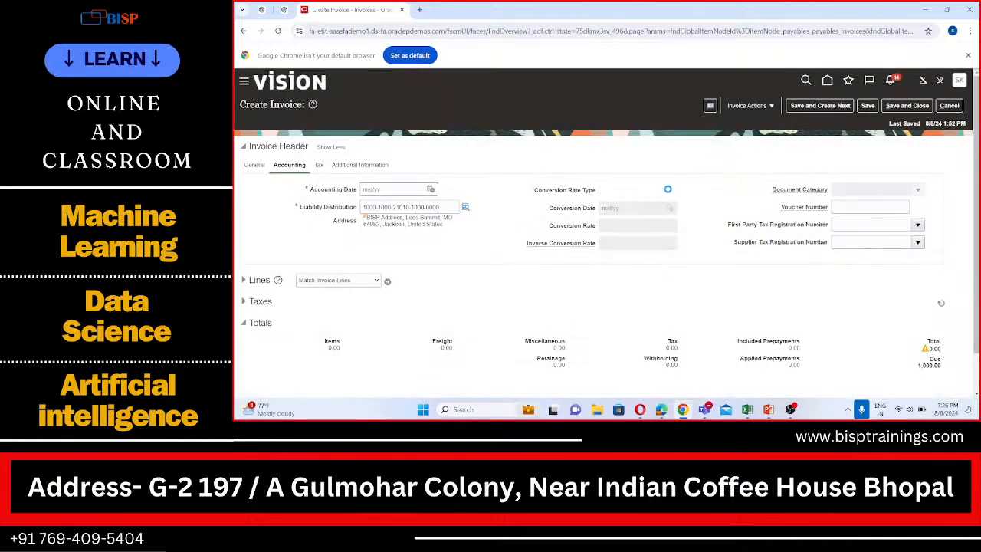
- Set the Accounting Date to 8/8/24, and try to add a row to the invoice lines
{"action": "left_click", "coordinate": [431, 189]}
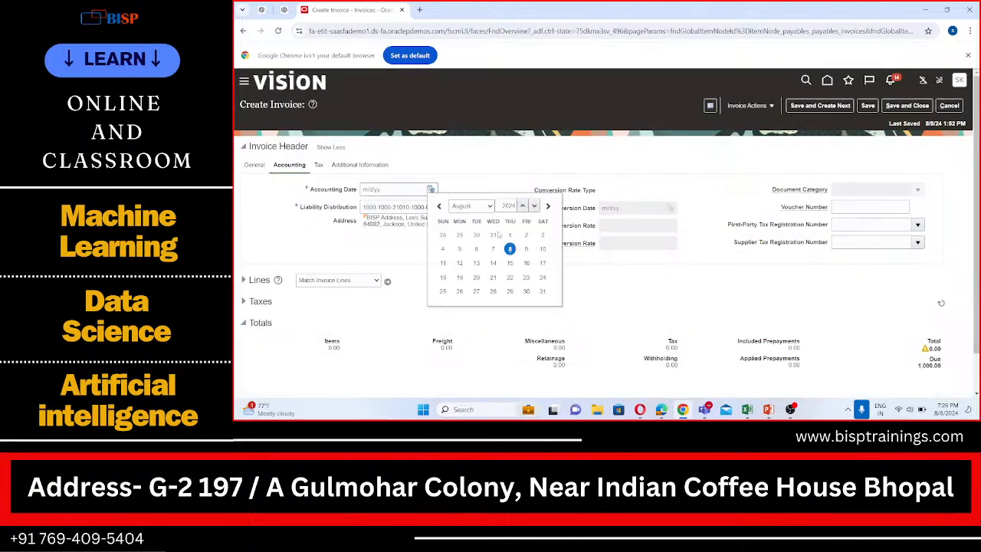
{"action": "left_click", "coordinate": [511, 249]}
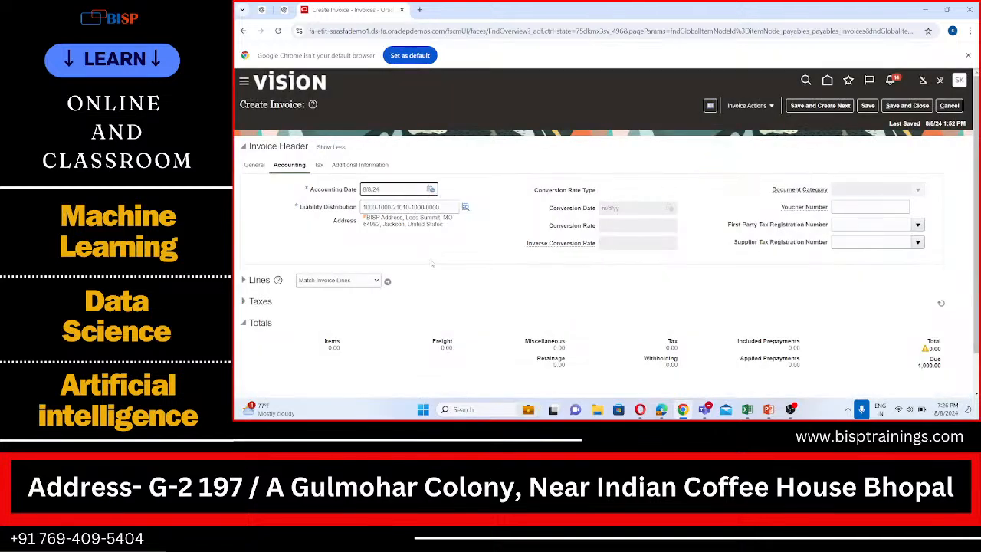
{"action": "left_click", "coordinate": [243, 281]}
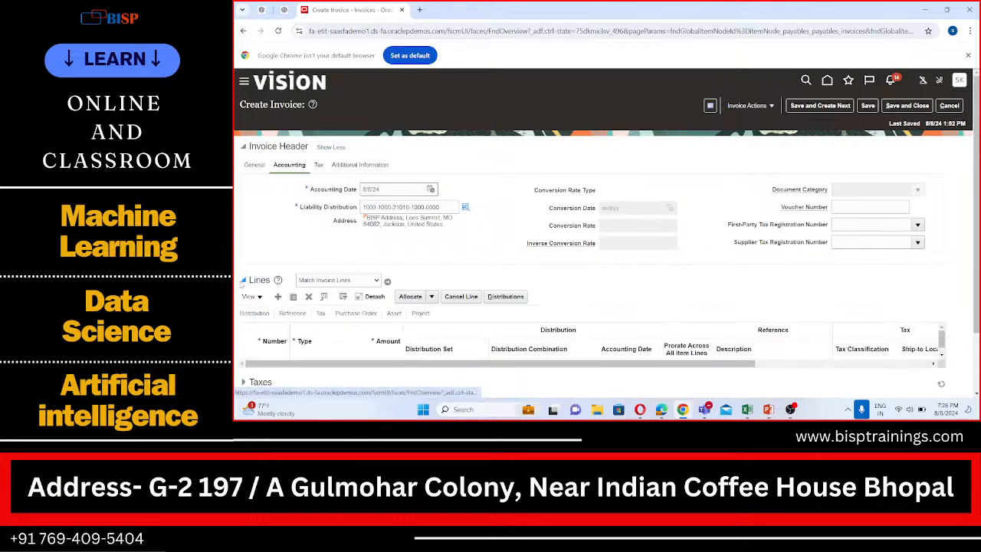
{"action": "left_click", "coordinate": [279, 297]}
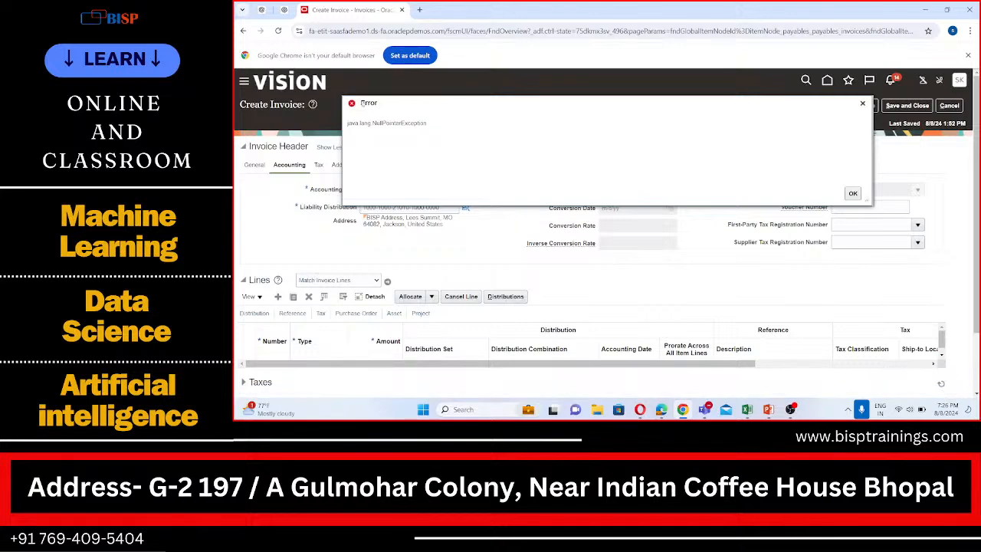
{"action": "left_click", "coordinate": [852, 194]}
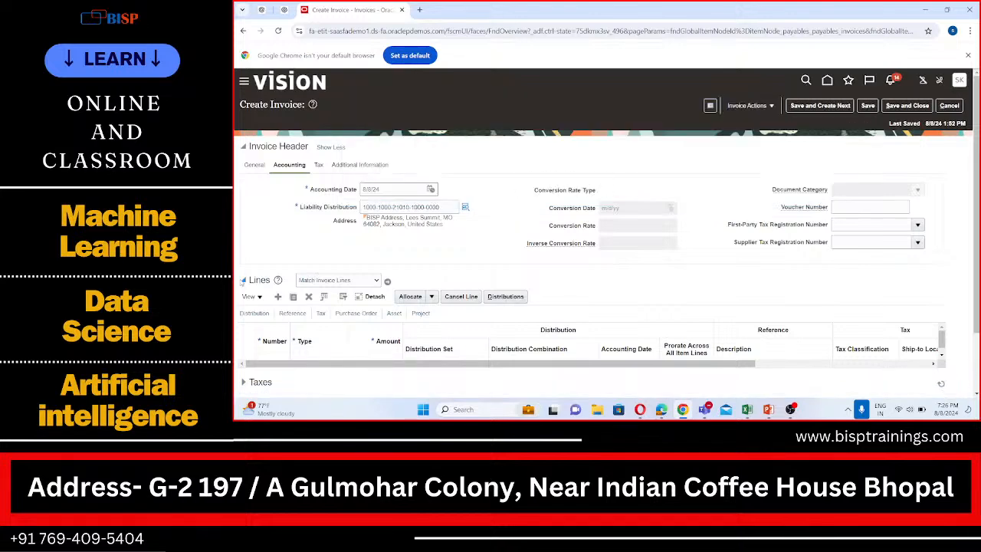
{"action": "left_click", "coordinate": [243, 281]}
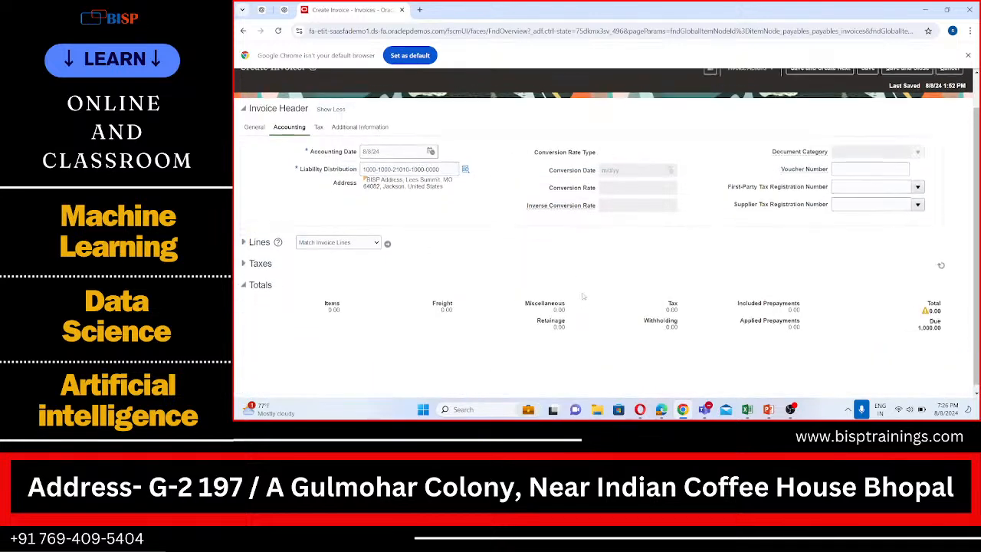
- Try to save the invoice, dismiss the errors, and look for an earlier year for the Accounting Date without changing it
{"action": "left_click", "coordinate": [868, 106]}
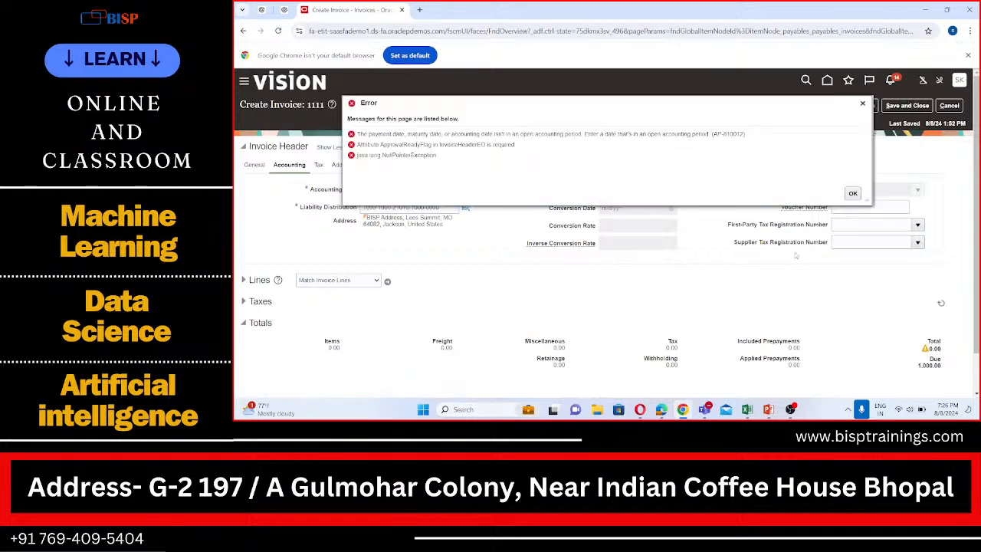
{"action": "left_click", "coordinate": [852, 193]}
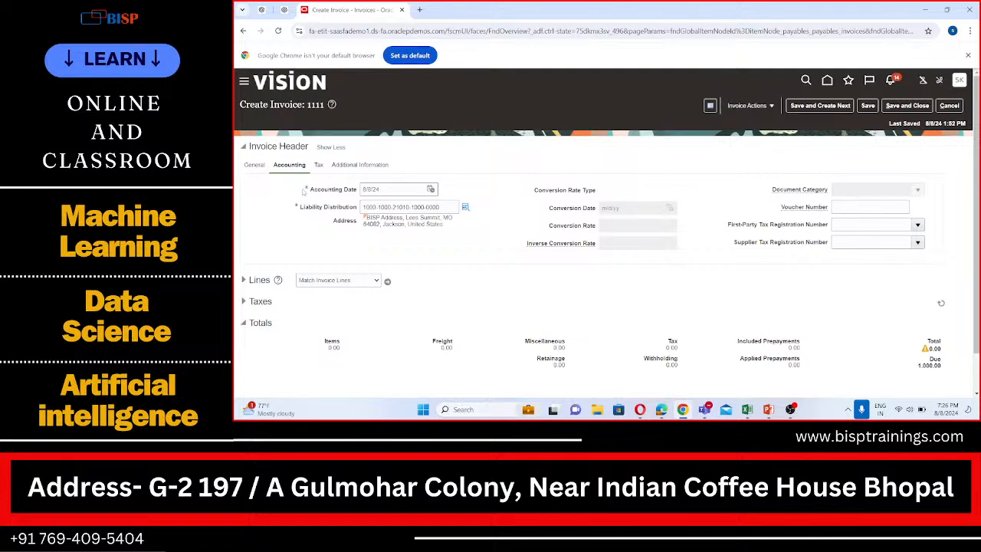
{"action": "left_click", "coordinate": [430, 189]}
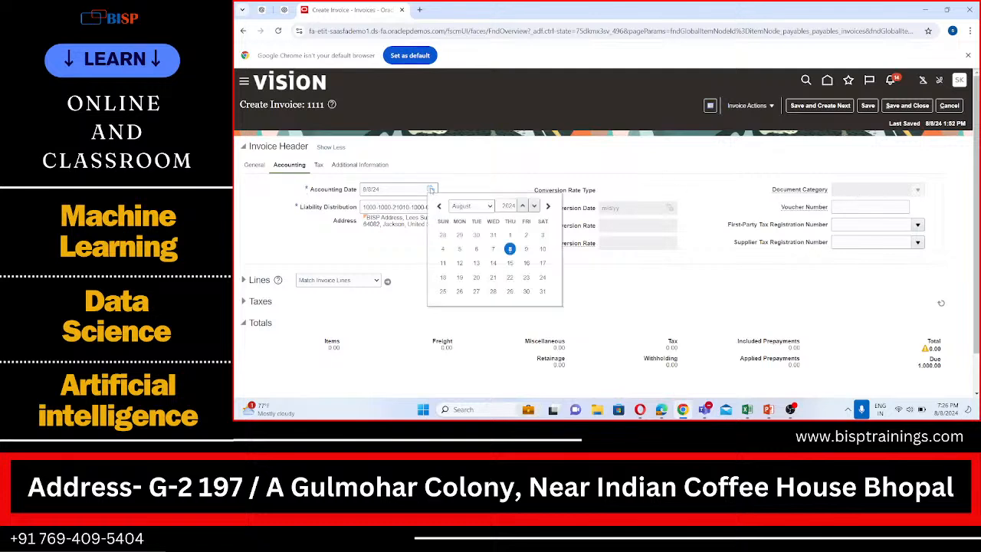
{"action": "left_click", "coordinate": [534, 206]}
{"action": "left_click", "coordinate": [503, 156]}
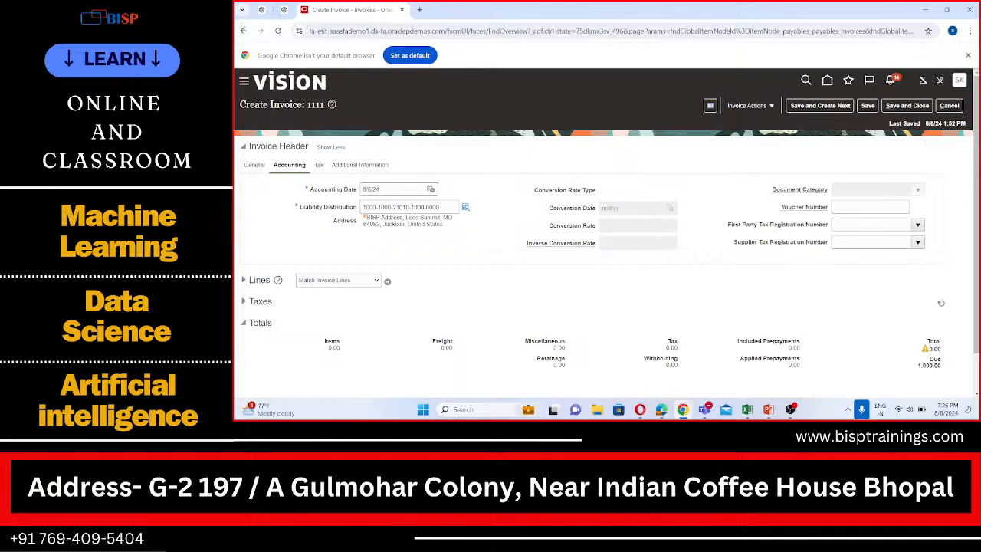
- Cancel the invoice creation and open Manage Accounting Periods for Payables
{"action": "left_click", "coordinate": [949, 105]}
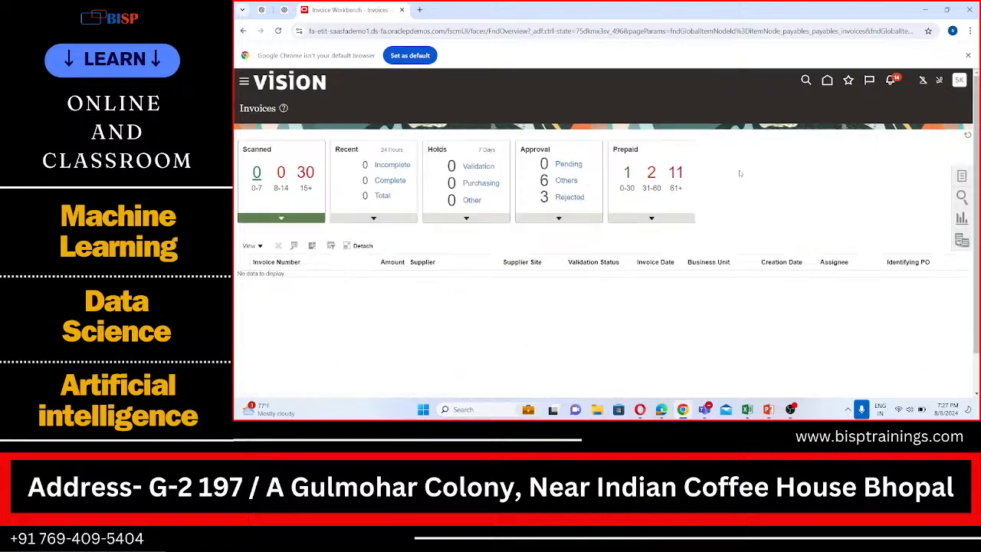
{"action": "left_click", "coordinate": [961, 175]}
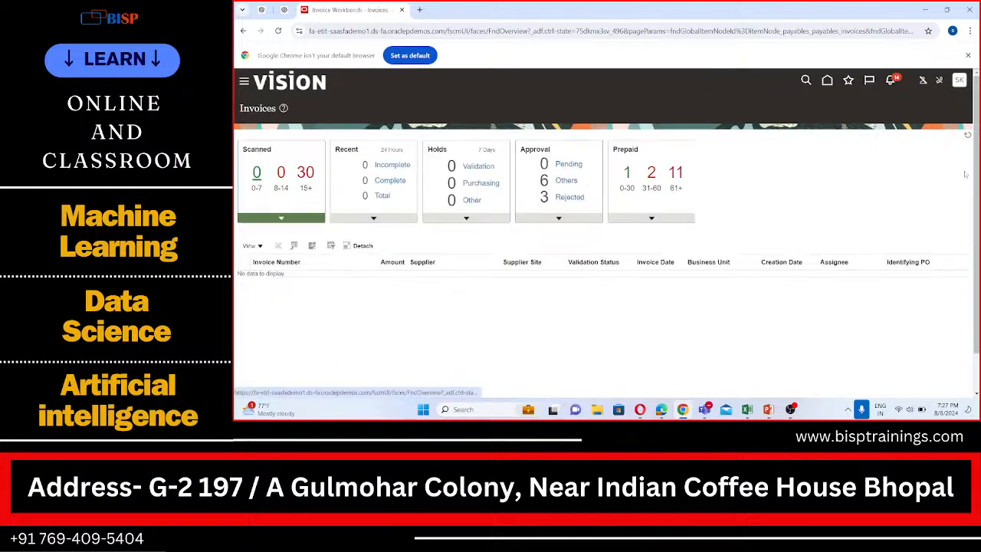
{"action": "left_click", "coordinate": [908, 326]}
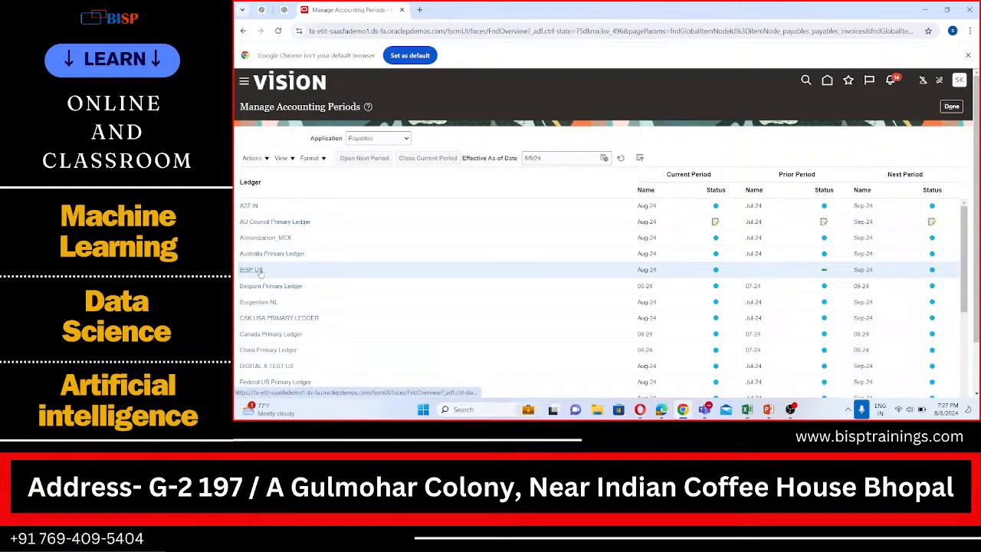
- Leave the Payables accounting periods for the Payables Invoices work area and start creating a new invoice
{"action": "mouse_move", "coordinate": [260, 270]}
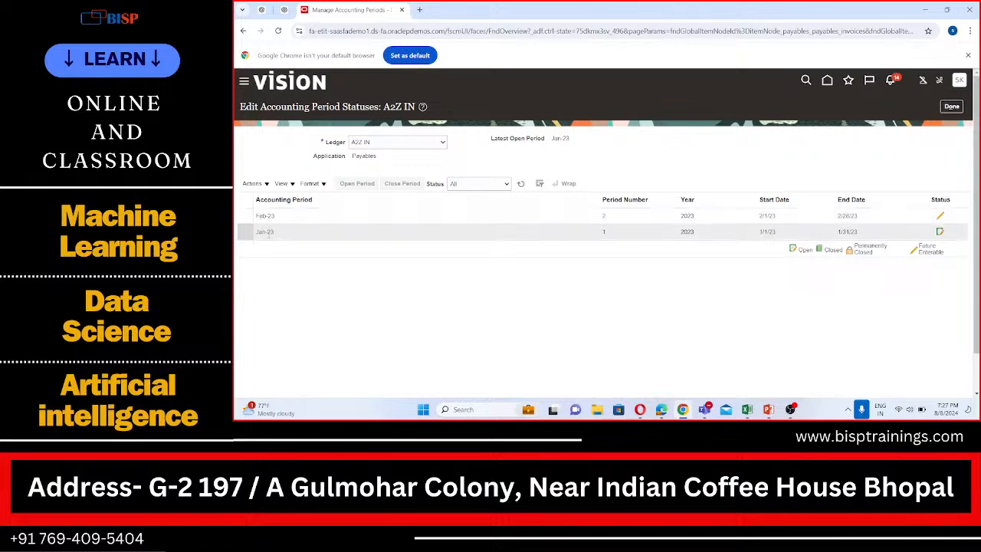
{"action": "left_click", "coordinate": [243, 82]}
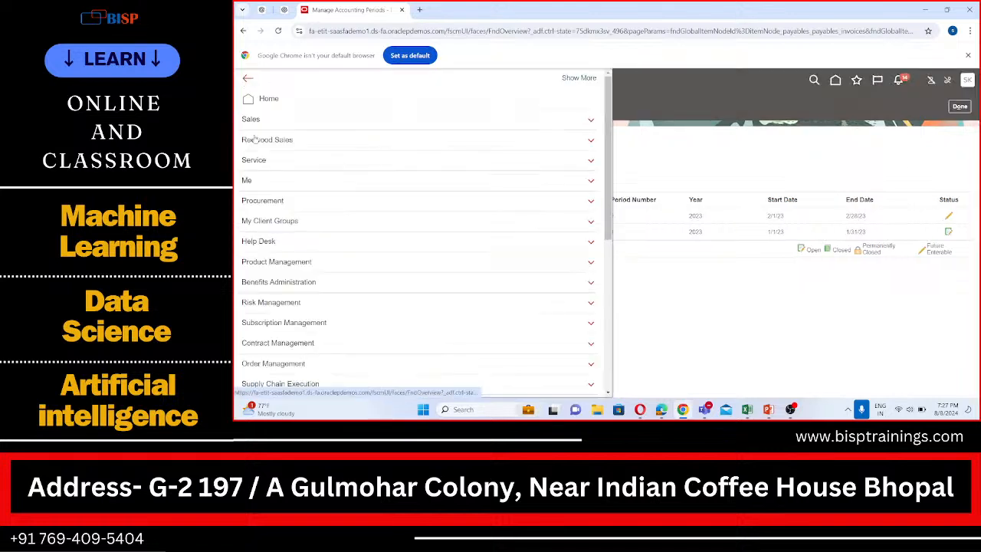
{"action": "scroll", "coordinate": [316, 205], "scroll_direction": "down", "scroll_amount": 3}
{"action": "scroll", "coordinate": [316, 206], "scroll_direction": "down", "scroll_amount": 1}
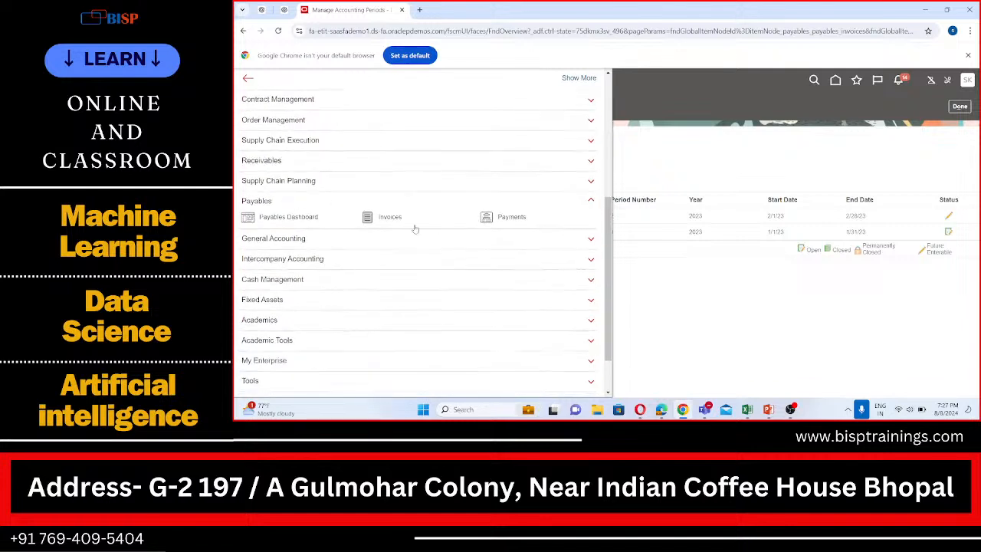
{"action": "left_click", "coordinate": [387, 219]}
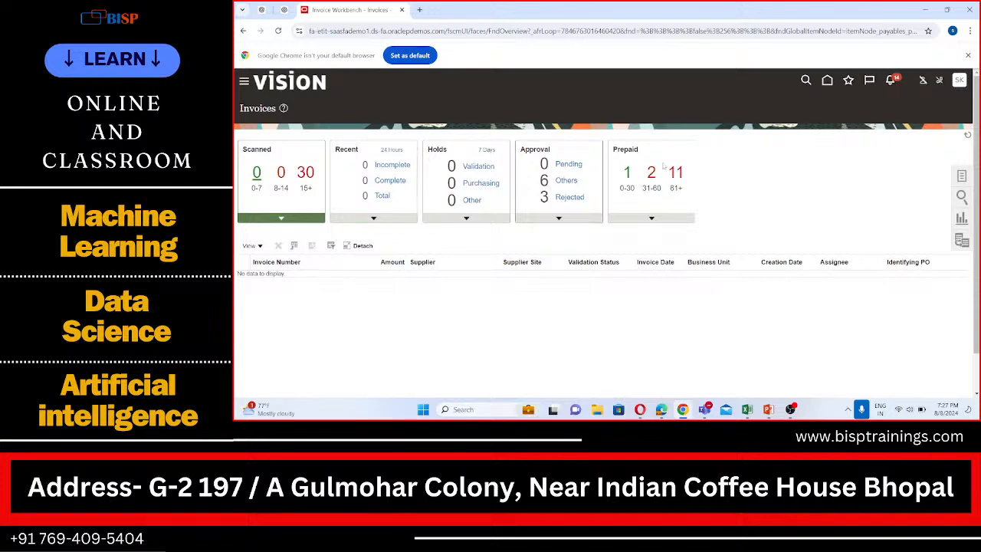
{"action": "left_click", "coordinate": [964, 177]}
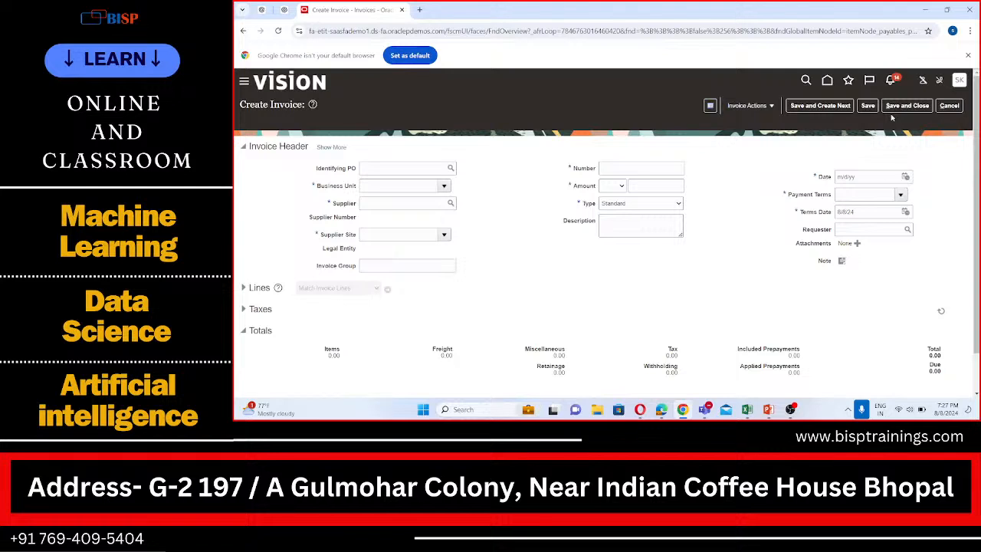
- Set the new invoice's Business Unit to BISP USA Business Unit
{"action": "left_click", "coordinate": [430, 186]}
{"action": "type", "text": "BIS"}
{"action": "left_click", "coordinate": [388, 201]}
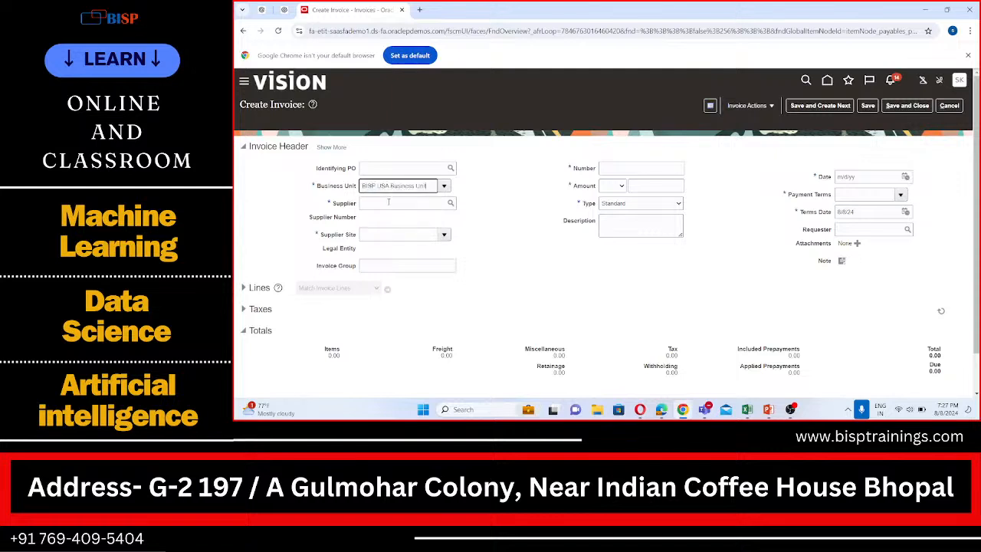
{"action": "left_click", "coordinate": [389, 202]}
- Search for suppliers matching BISP, choose BISP Supplier 1 for the invoice, and set the invoice Number to 1111
{"action": "left_click", "coordinate": [450, 203]}
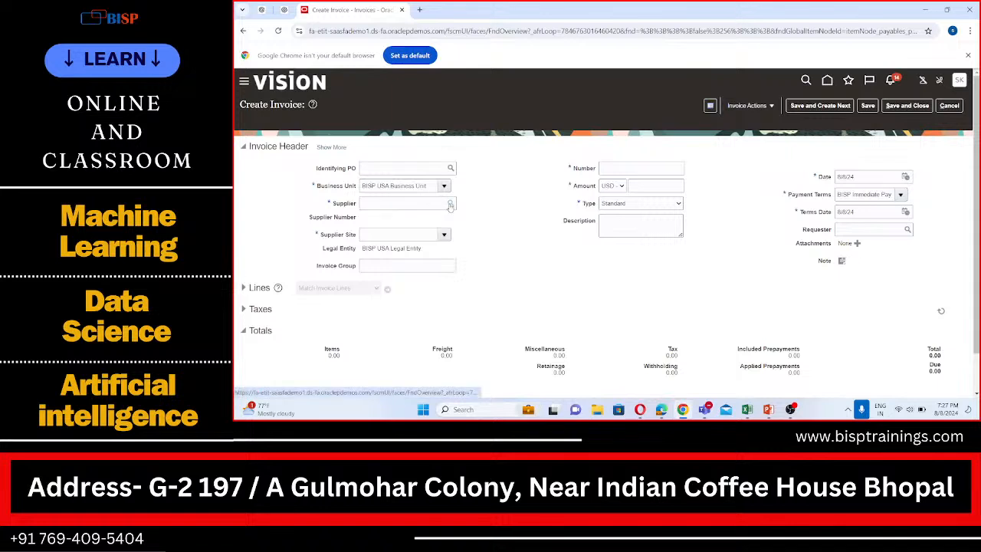
{"action": "left_click", "coordinate": [461, 185]}
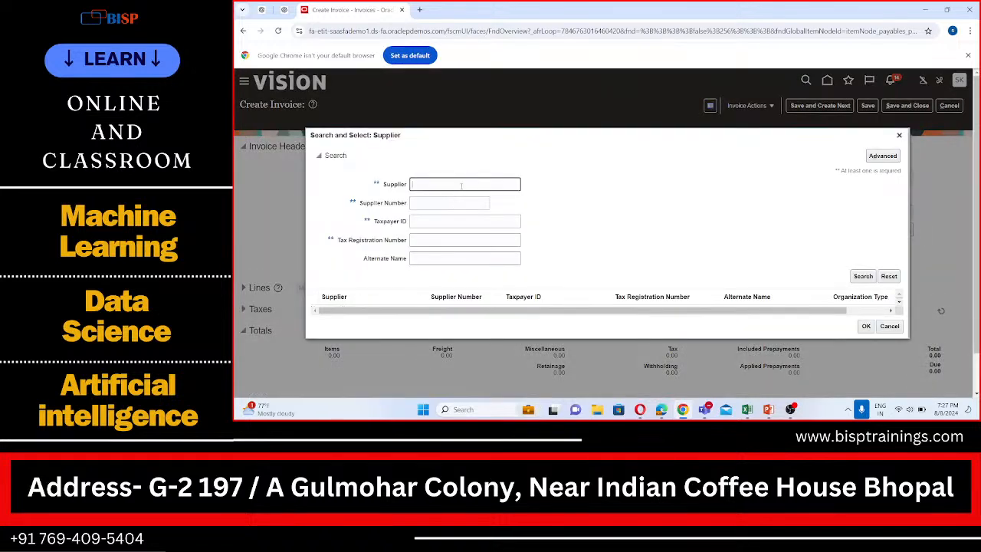
{"action": "type", "text": "BISP"}
{"action": "left_click", "coordinate": [863, 276]}
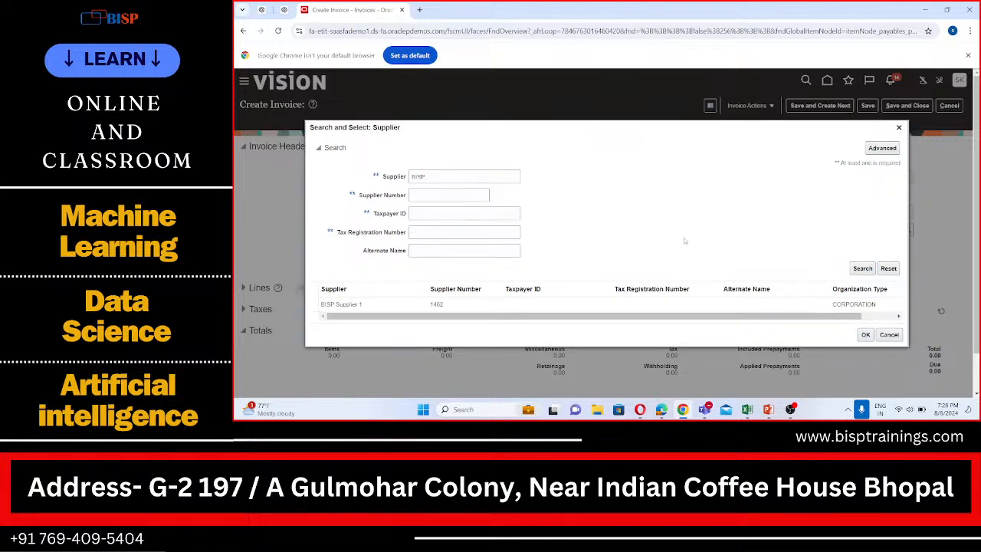
{"action": "left_click", "coordinate": [769, 305]}
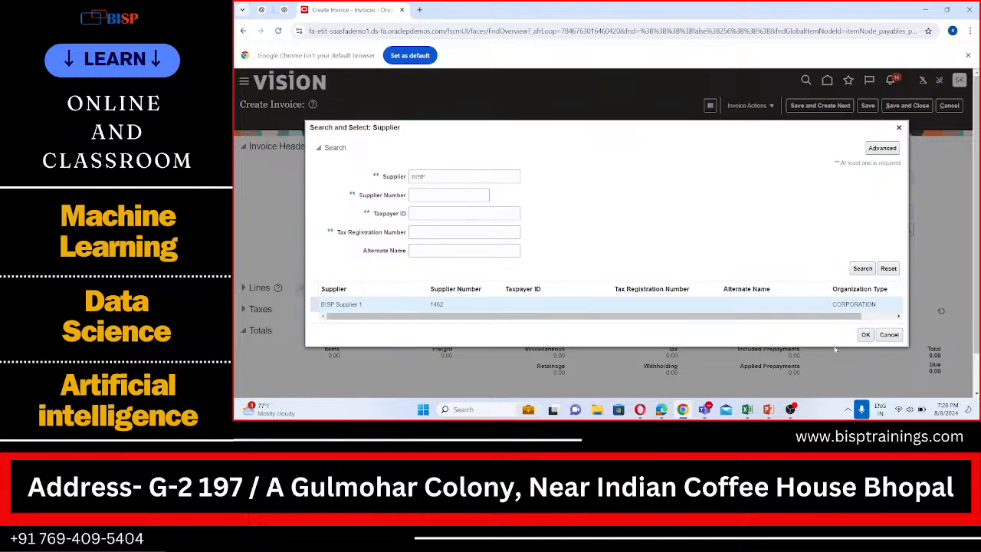
{"action": "left_click", "coordinate": [865, 335]}
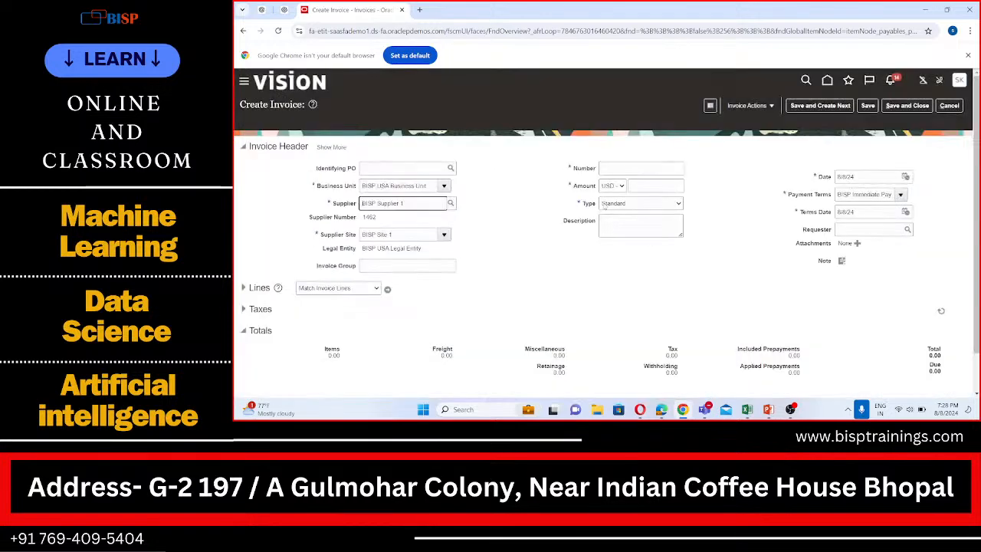
{"action": "left_click", "coordinate": [610, 168]}
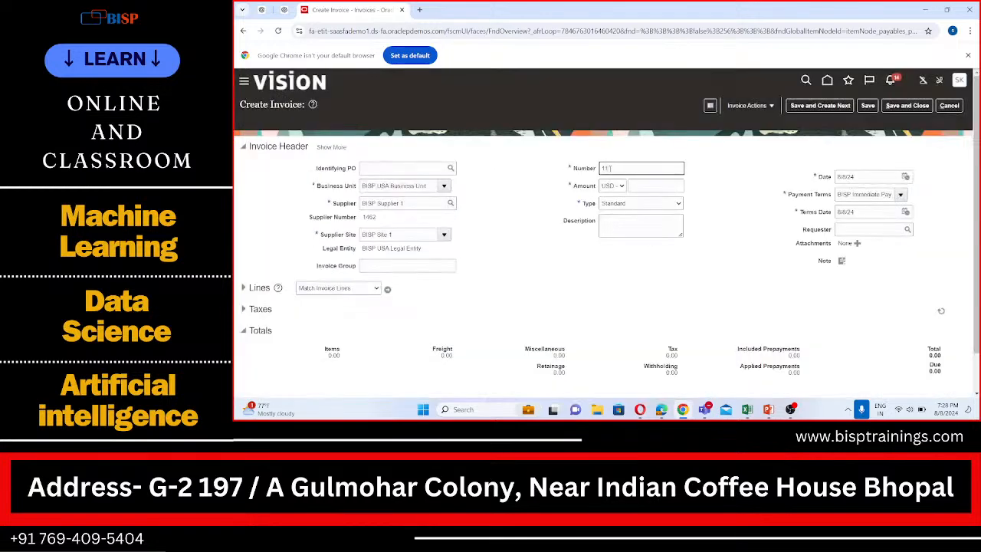
{"action": "type", "text": "1111"}
{"action": "left_click", "coordinate": [905, 176]}
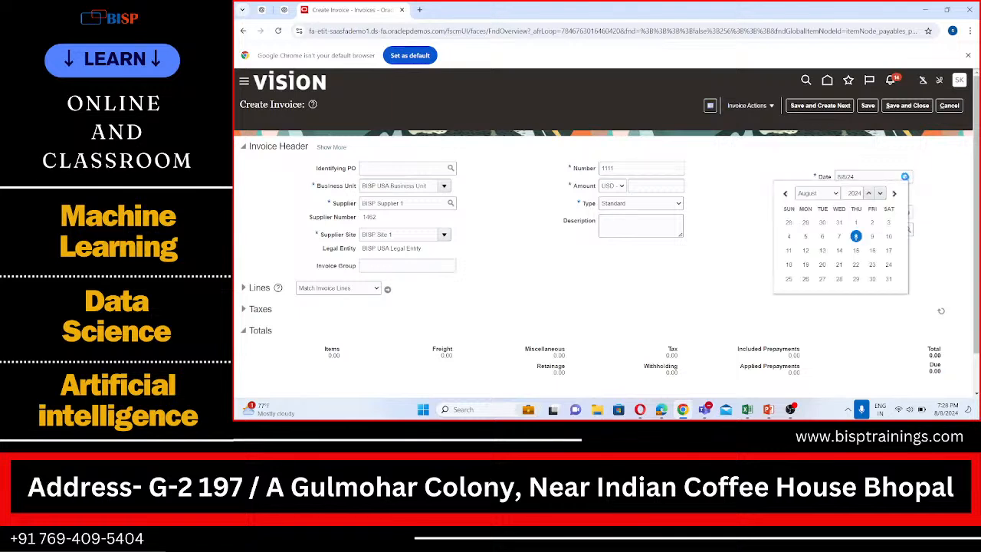
{"action": "left_click", "coordinate": [880, 193]}
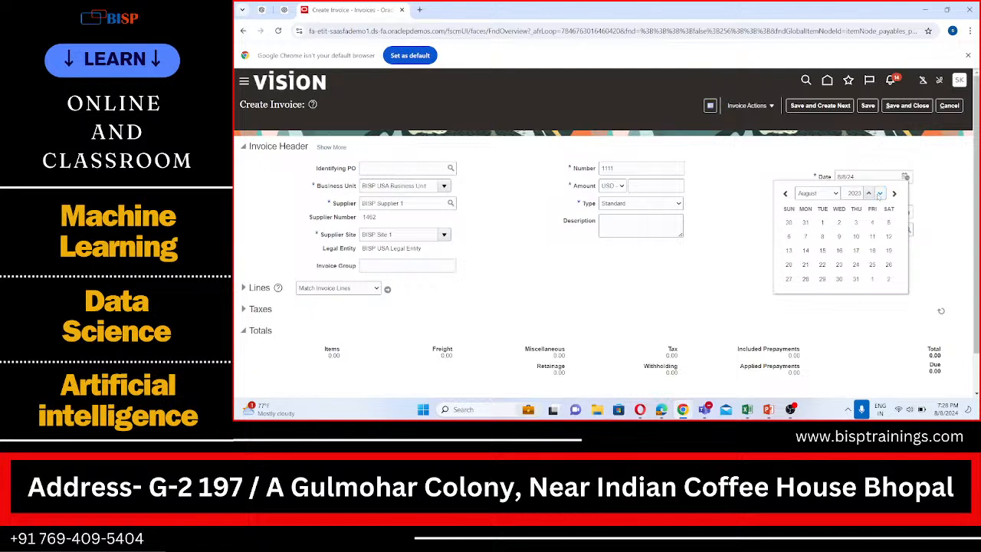
{"action": "left_click", "coordinate": [818, 193]}
{"action": "left_click", "coordinate": [822, 205]}
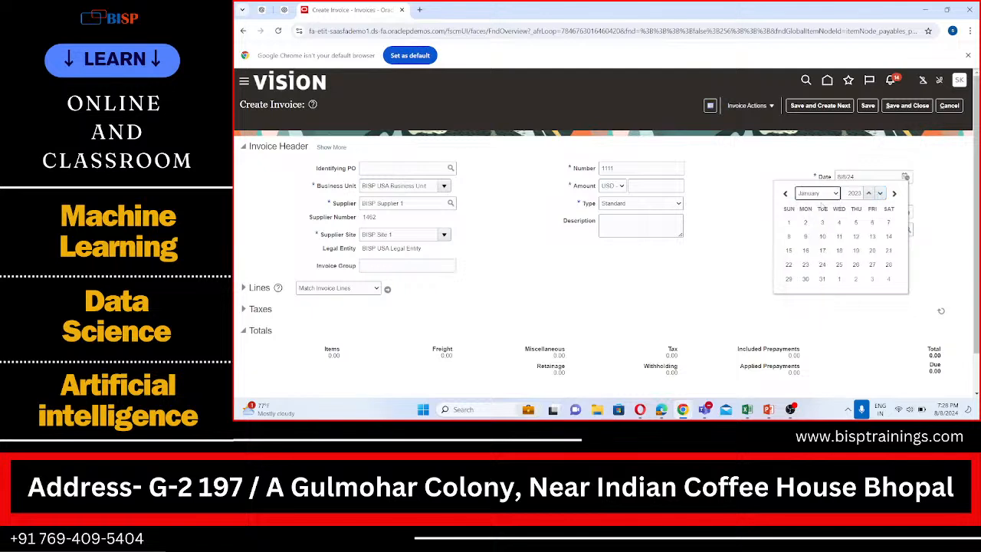
{"action": "scroll", "coordinate": [750, 220], "scroll_direction": "down", "scroll_amount": 1}
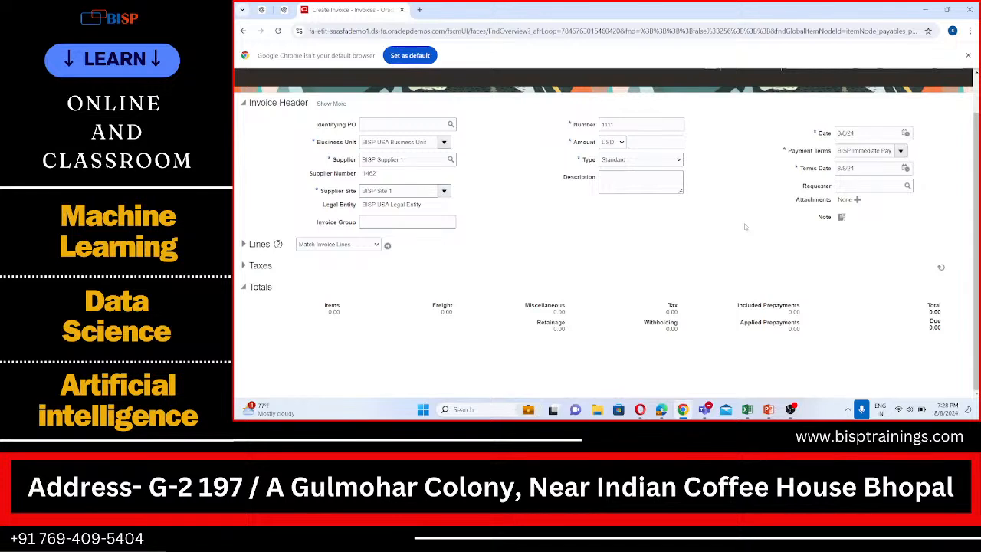
- Set the invoice header's Date to 1/1/23
{"action": "left_click", "coordinate": [904, 132]}
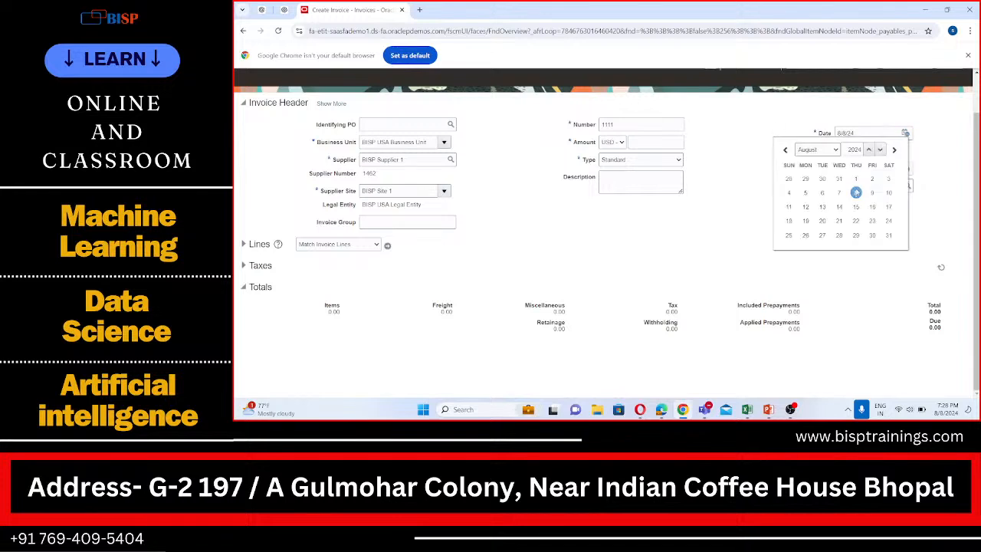
{"action": "left_click", "coordinate": [835, 150]}
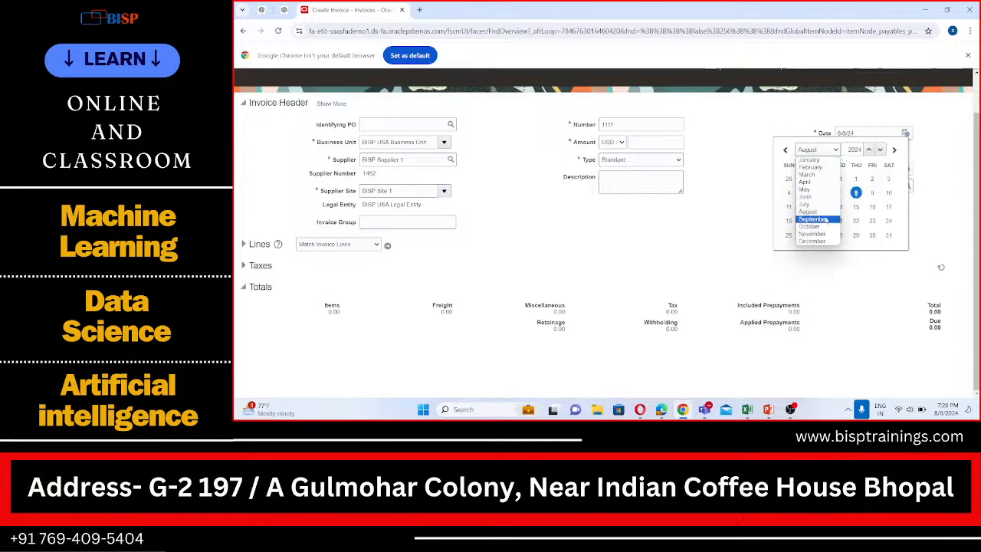
{"action": "left_click", "coordinate": [809, 159]}
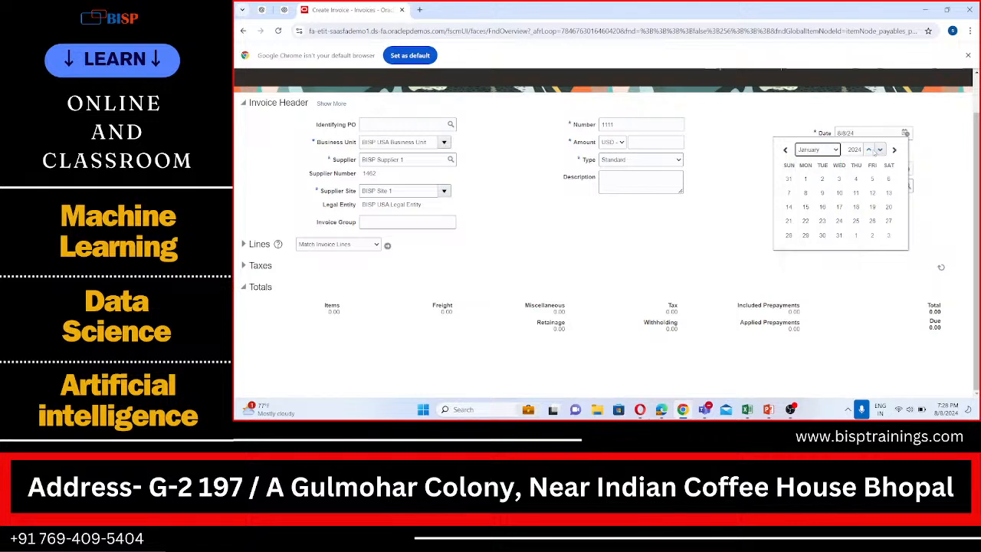
{"action": "left_click", "coordinate": [878, 150]}
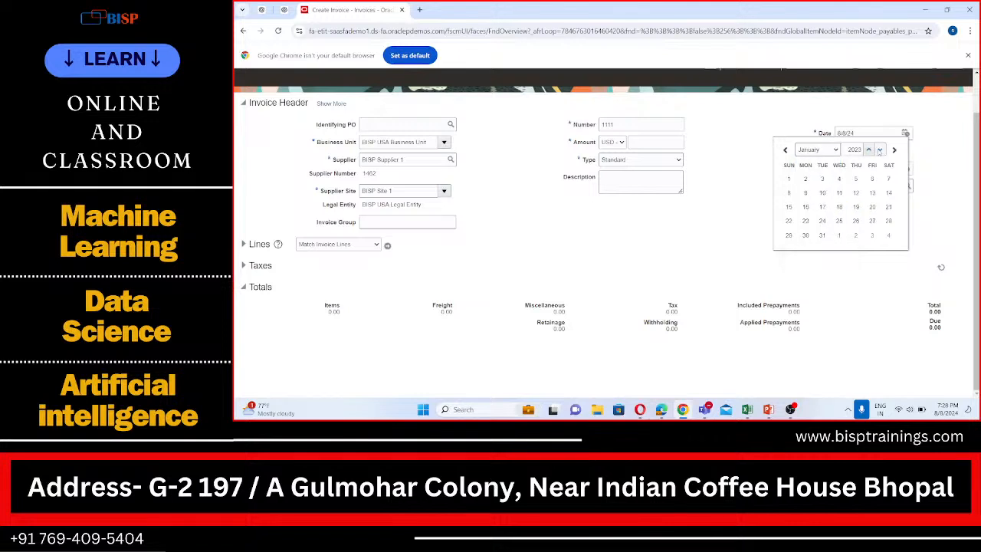
{"action": "left_click", "coordinate": [789, 179]}
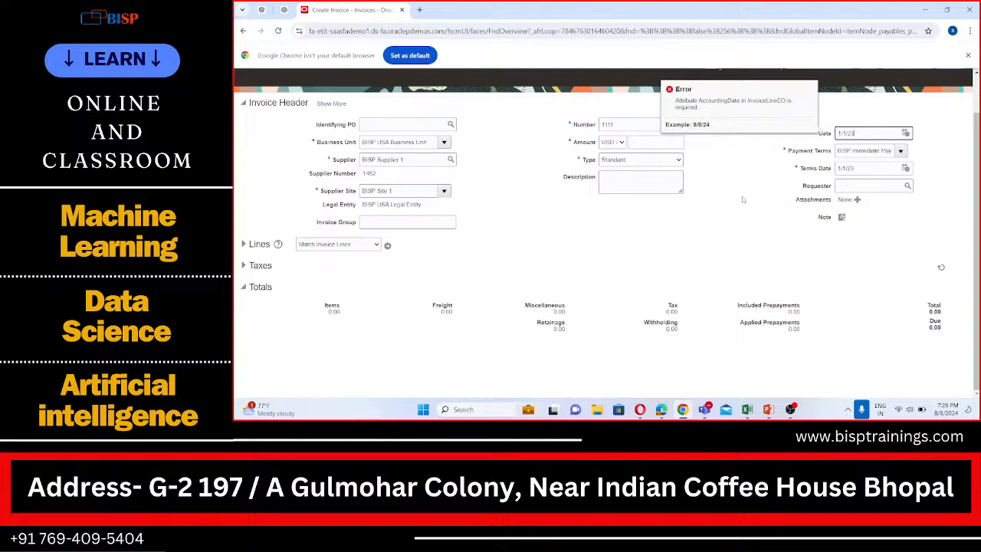
- Change the invoice header's Date to August 8, 2024
{"action": "left_click", "coordinate": [905, 133]}
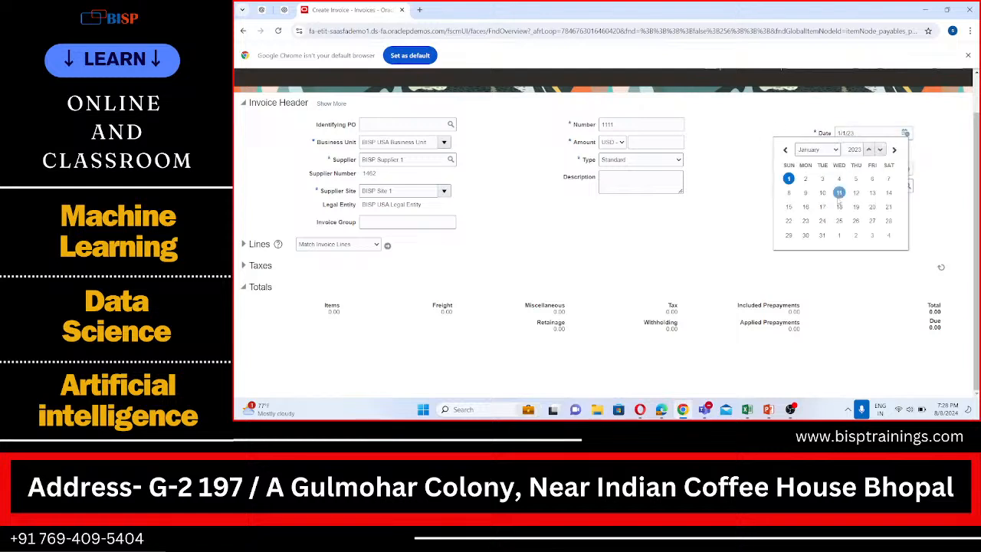
{"action": "left_click", "coordinate": [869, 151]}
{"action": "left_click", "coordinate": [837, 151]}
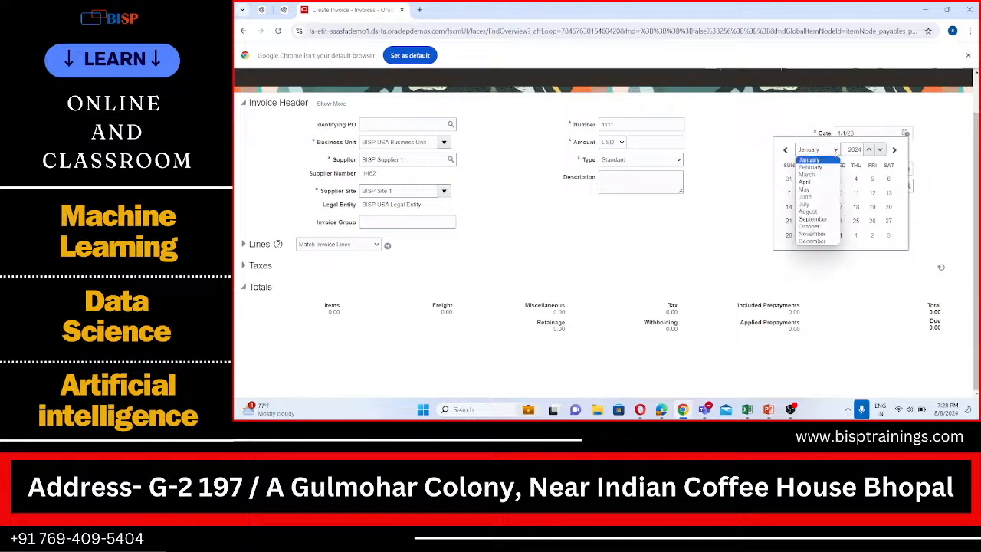
{"action": "left_click", "coordinate": [817, 213]}
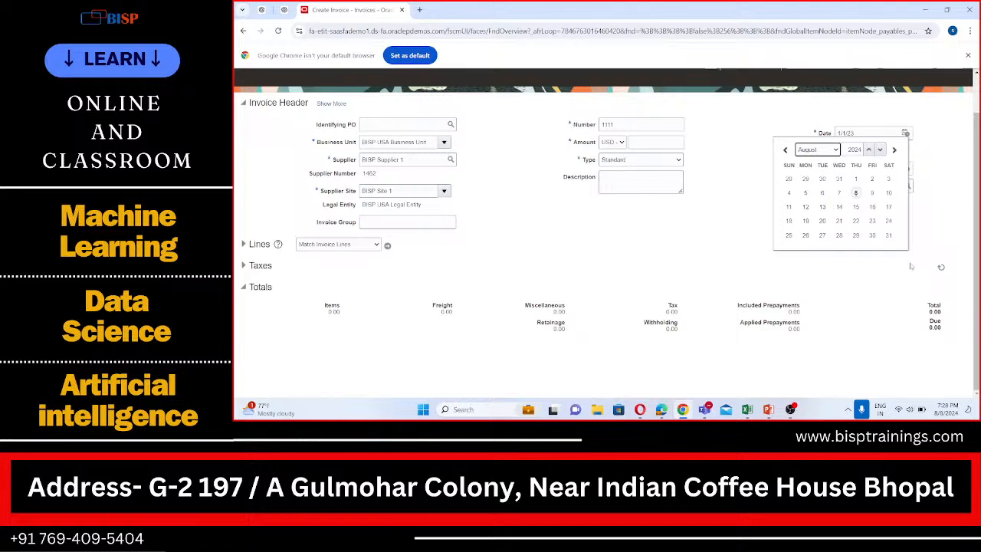
{"action": "left_click", "coordinate": [856, 192]}
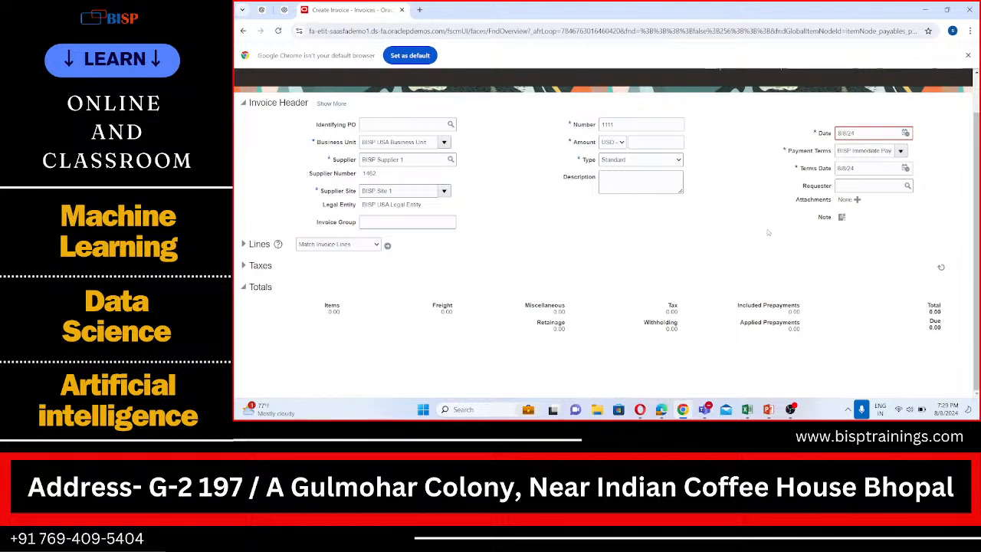
{"action": "left_click", "coordinate": [906, 134]}
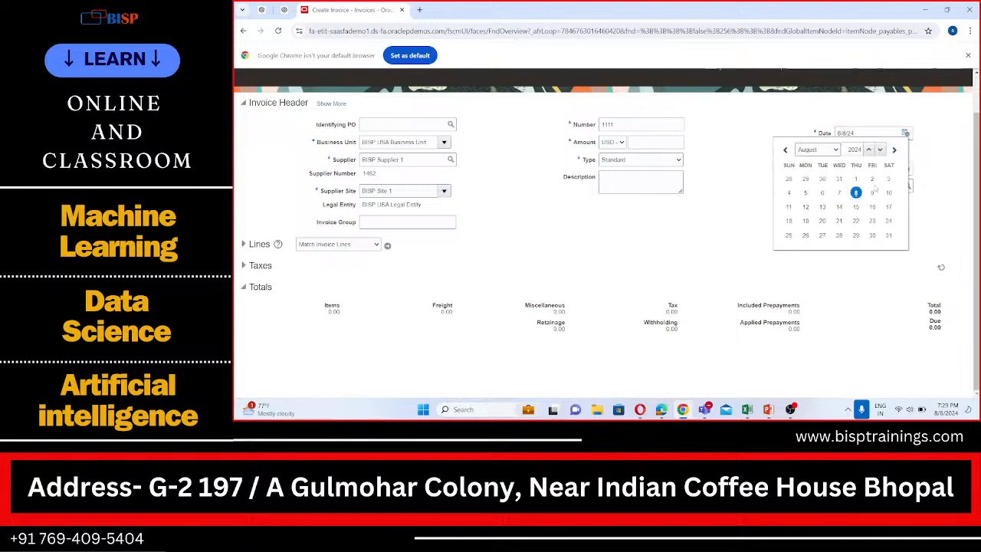
{"action": "left_click", "coordinate": [835, 151]}
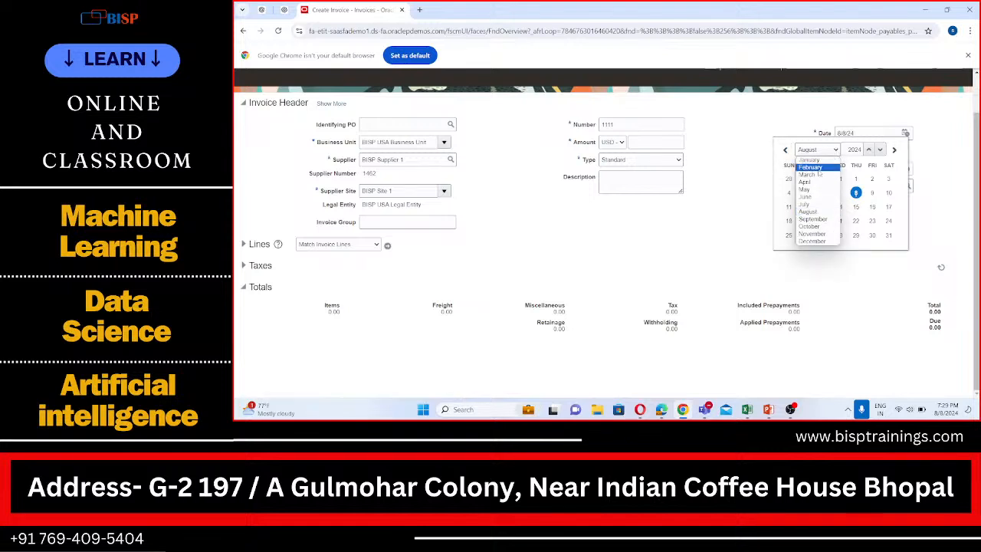
{"action": "left_click", "coordinate": [817, 159]}
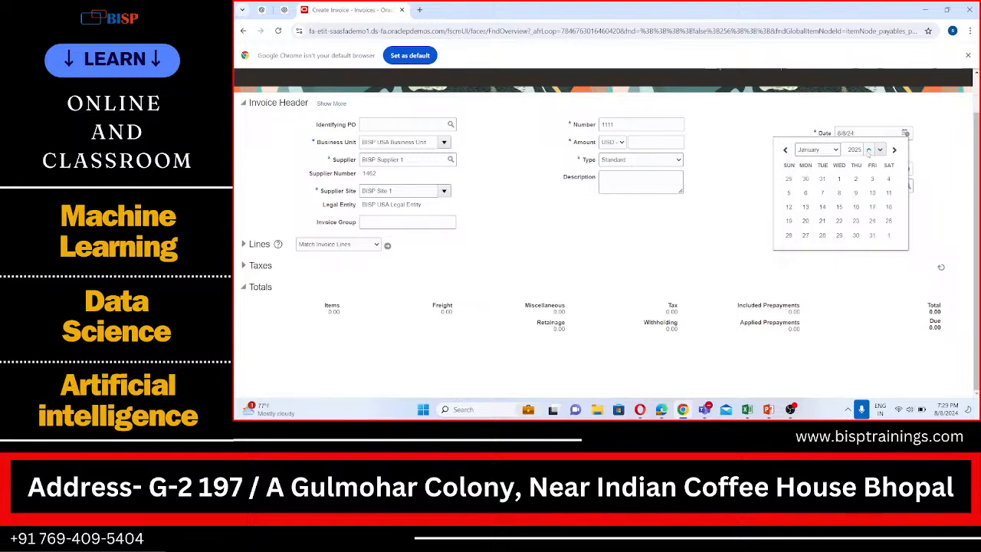
{"action": "left_click", "coordinate": [879, 151]}
{"action": "left_click", "coordinate": [905, 134]}
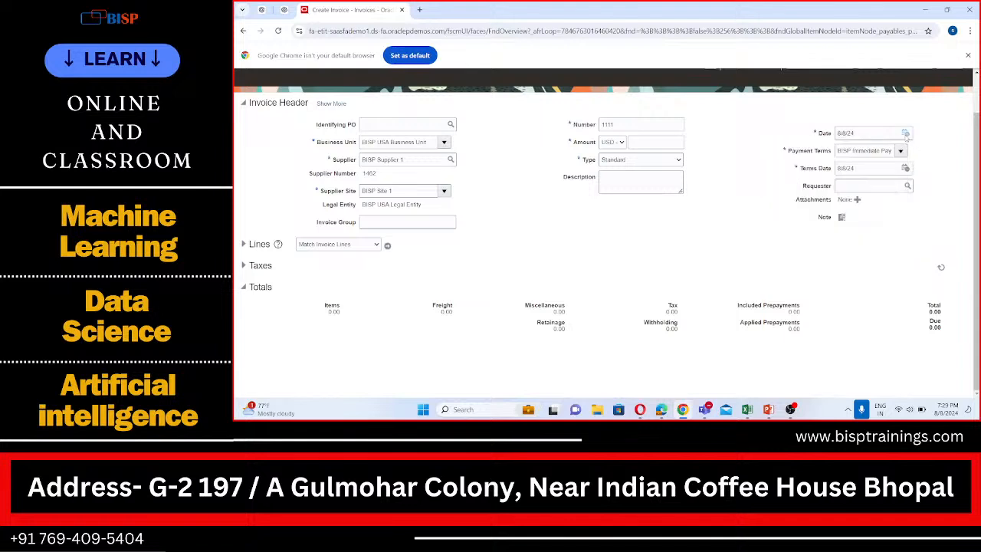
- Set the invoice header's Date to 1/1/24
{"action": "left_click", "coordinate": [906, 135]}
{"action": "left_click", "coordinate": [835, 150]}
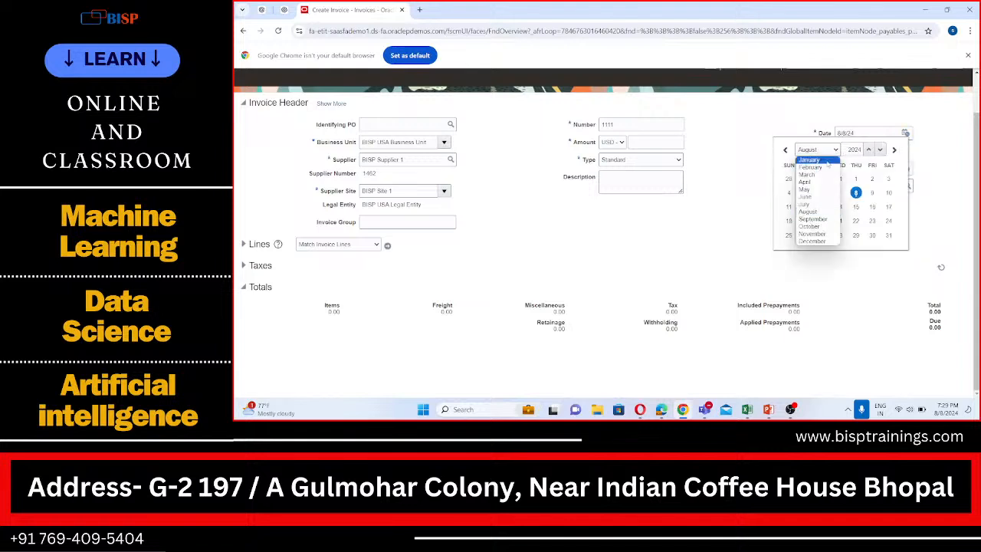
{"action": "left_click", "coordinate": [827, 160]}
{"action": "left_click", "coordinate": [869, 150]}
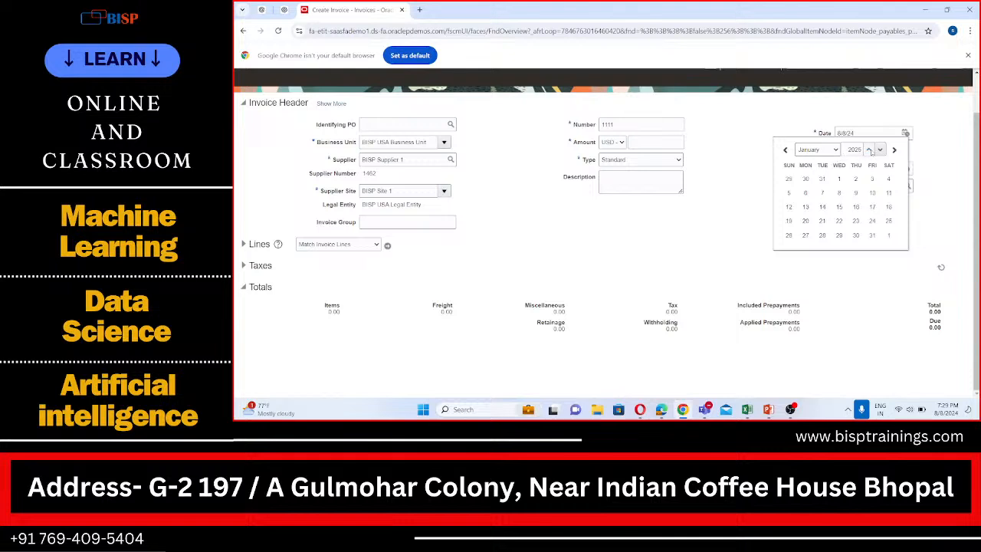
{"action": "left_click", "coordinate": [879, 149]}
{"action": "left_click", "coordinate": [805, 178]}
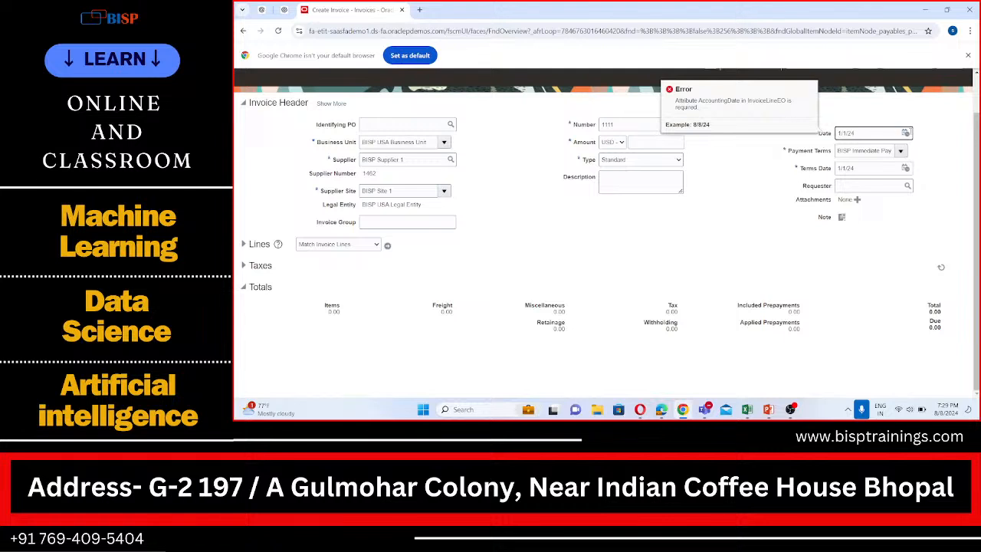
- Set the invoice header's Date to 8/8/24 and expand the invoice's Lines section
{"action": "left_click", "coordinate": [906, 133]}
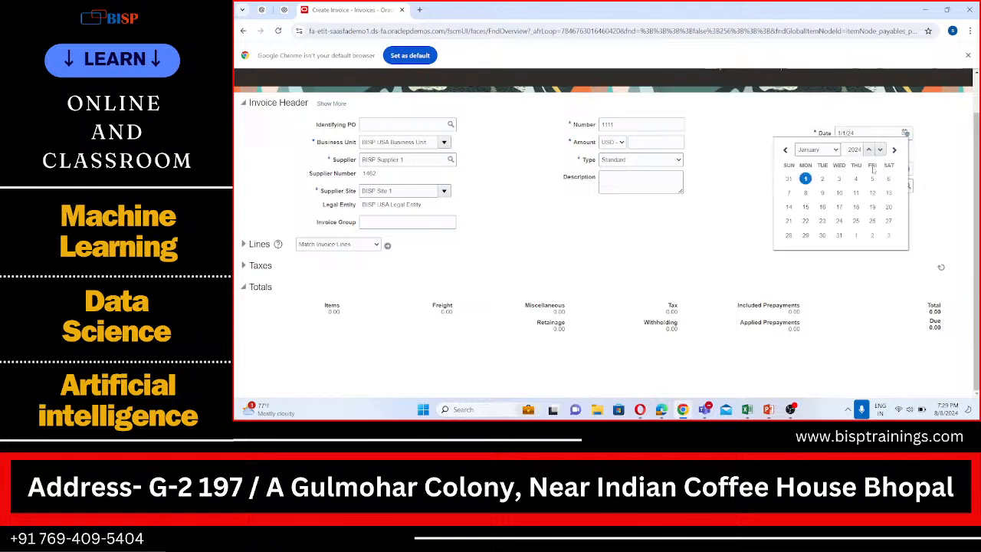
{"action": "left_click", "coordinate": [836, 150]}
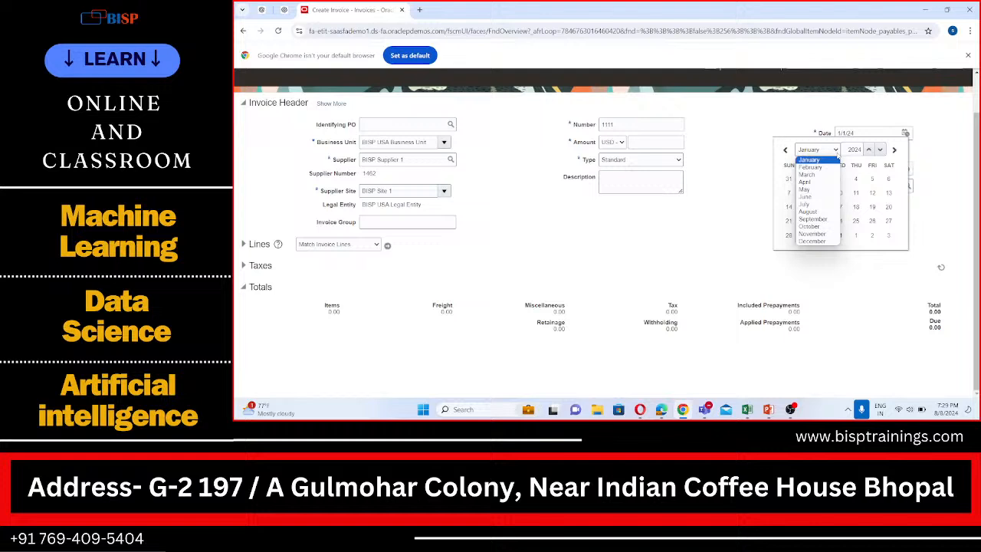
{"action": "left_click", "coordinate": [820, 211]}
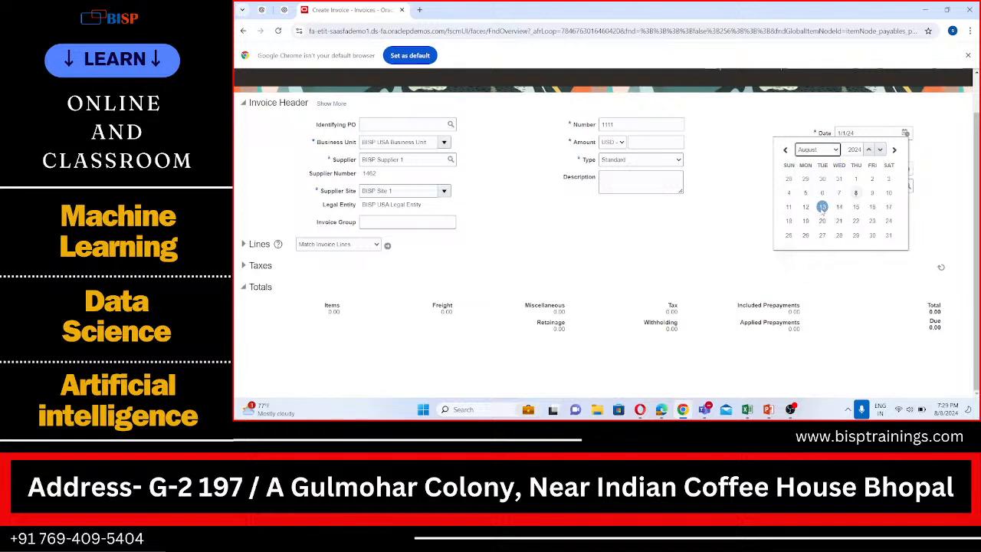
{"action": "left_click", "coordinate": [855, 193]}
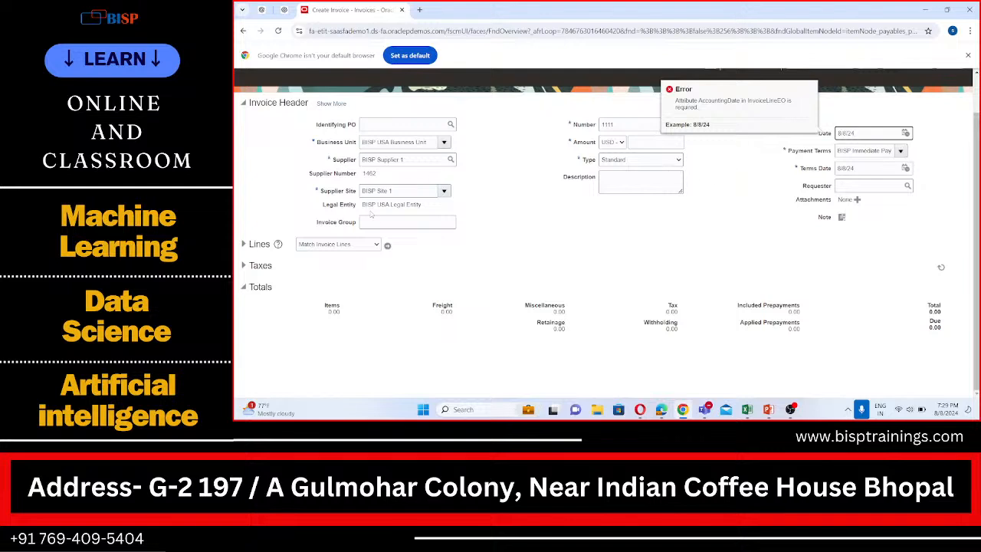
{"action": "left_click", "coordinate": [244, 243]}
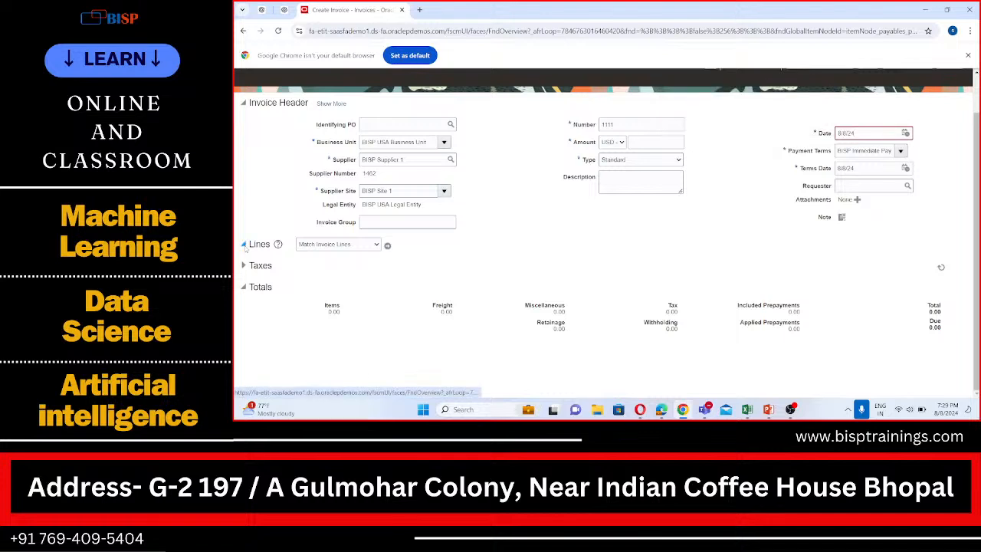
- Set the invoice header's Amount to 1000 USD and try to match invoice lines
{"action": "left_click", "coordinate": [387, 246]}
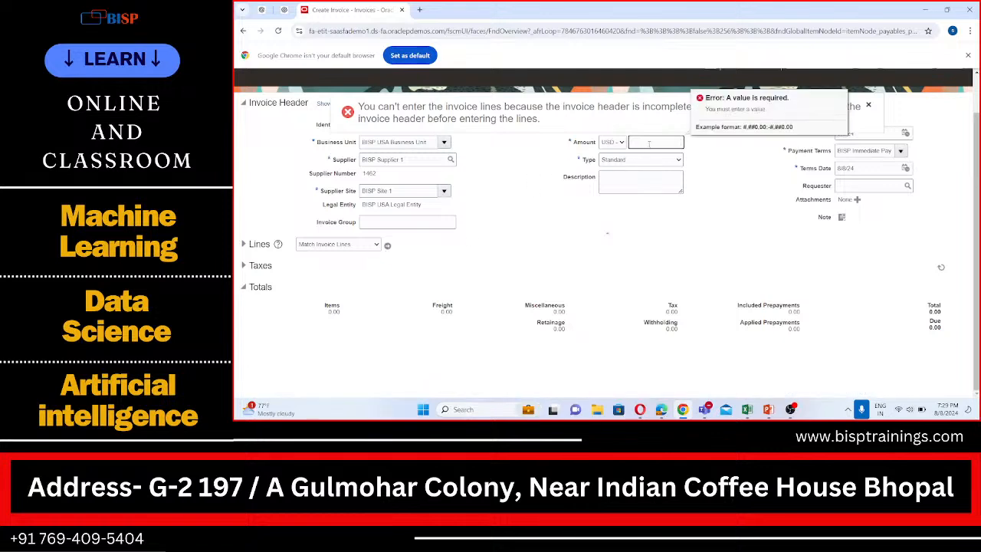
{"action": "type", "text": "1000"}
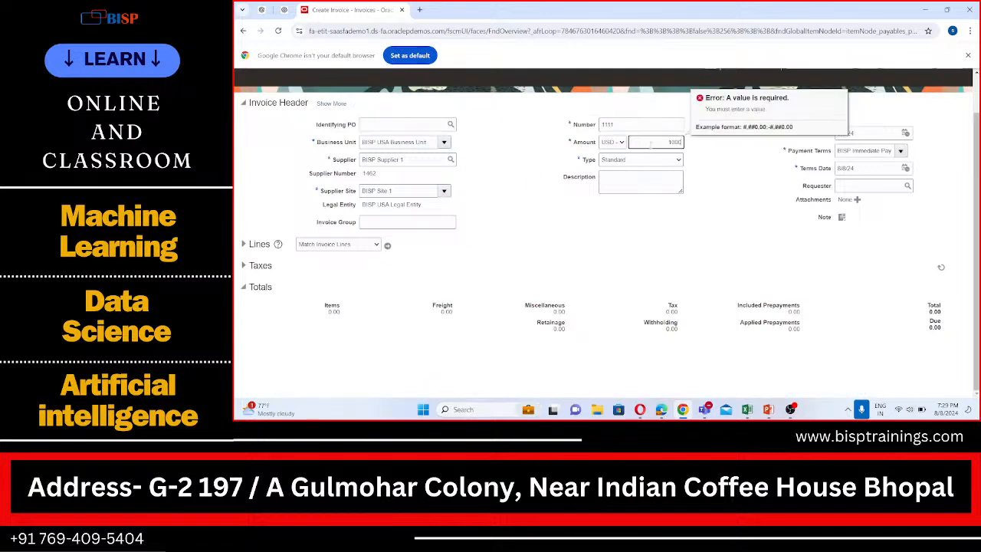
{"action": "left_click", "coordinate": [366, 266]}
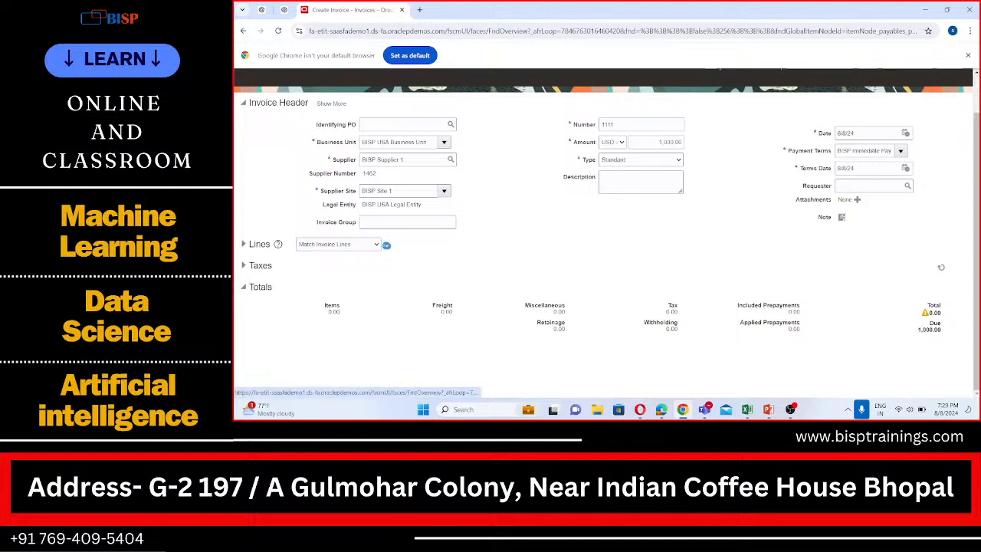
{"action": "left_click", "coordinate": [386, 245]}
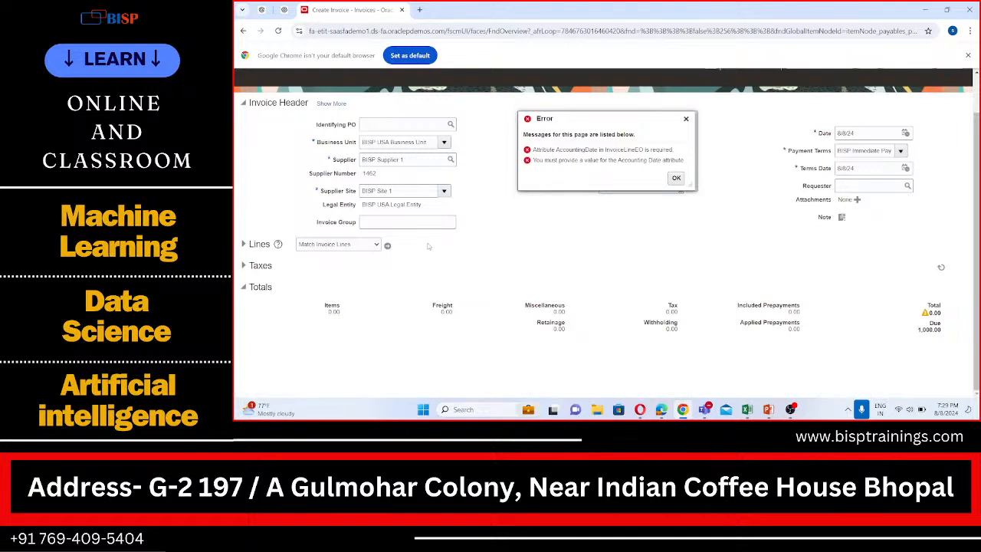
{"action": "scroll", "coordinate": [470, 256], "scroll_direction": "up", "scroll_amount": 1}
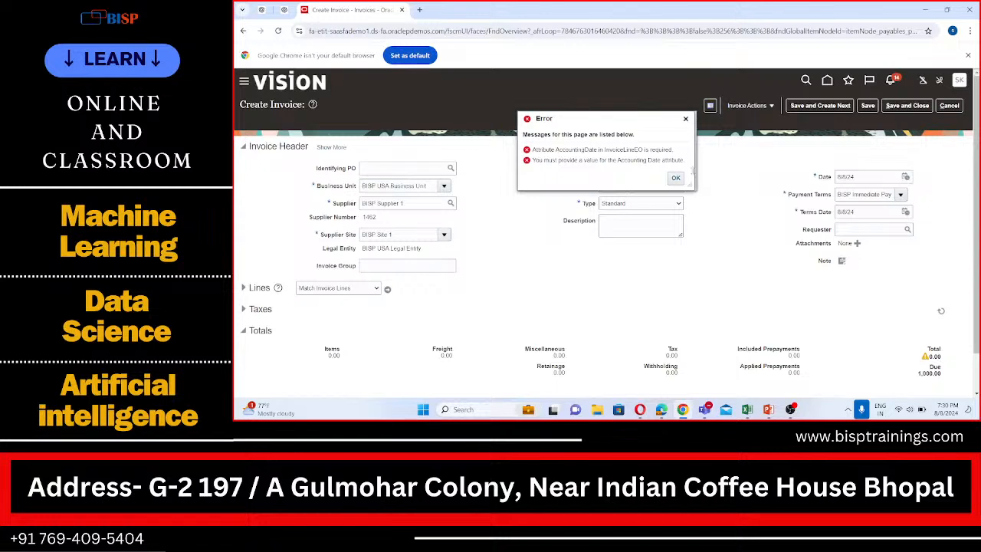
{"action": "left_click", "coordinate": [676, 178]}
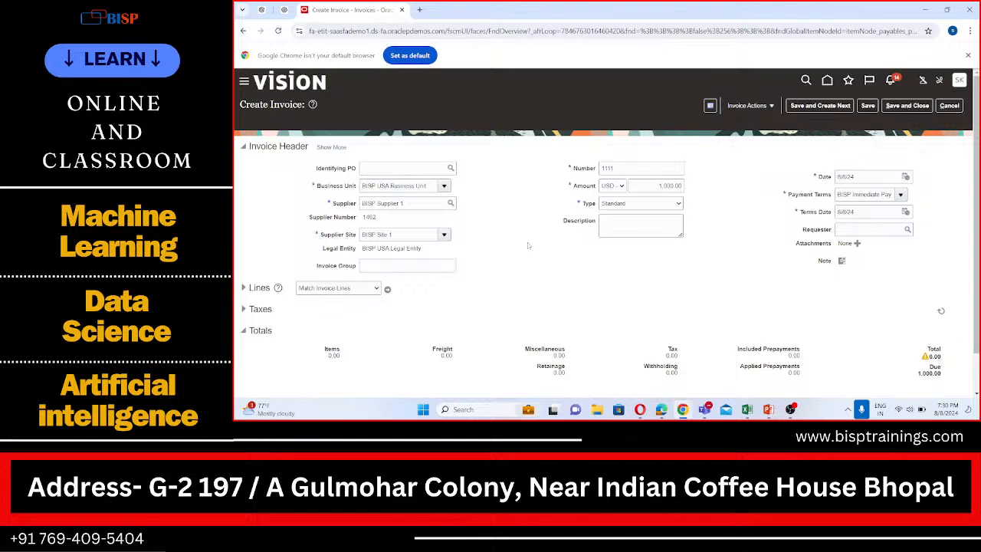
- Set the Accounting Date to 8/8/24 in the invoice header's additional accounting details, and collapse those details again
{"action": "left_click", "coordinate": [337, 148]}
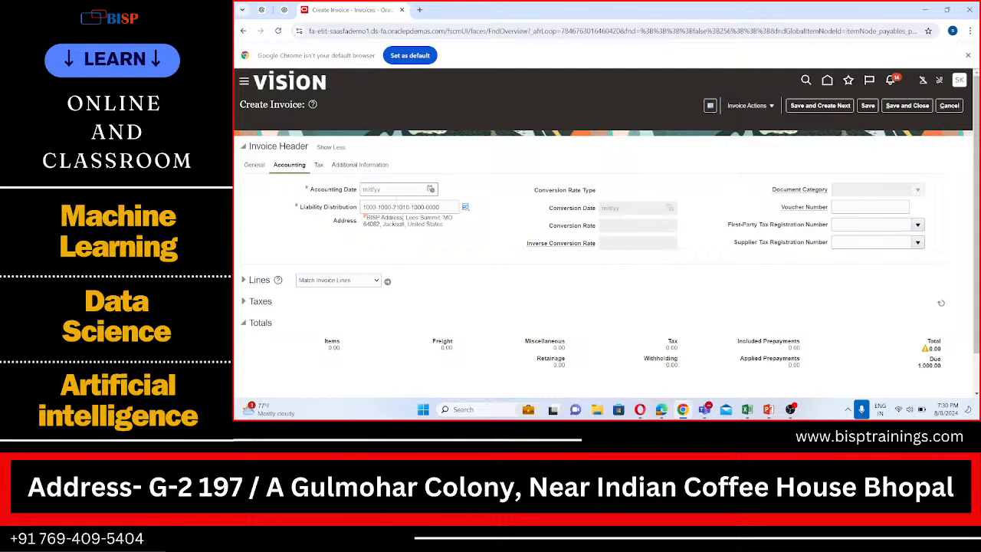
{"action": "left_click", "coordinate": [430, 189]}
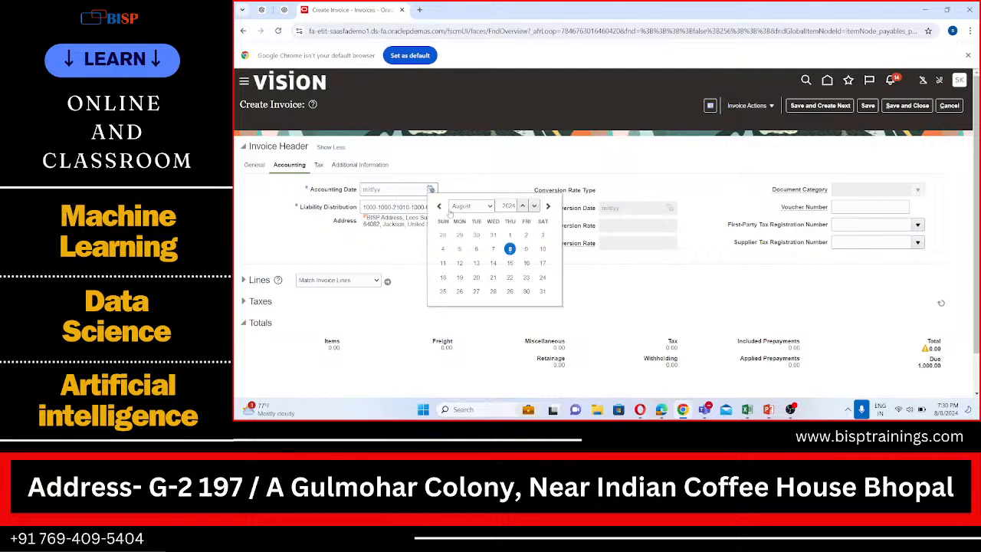
{"action": "left_click", "coordinate": [510, 248]}
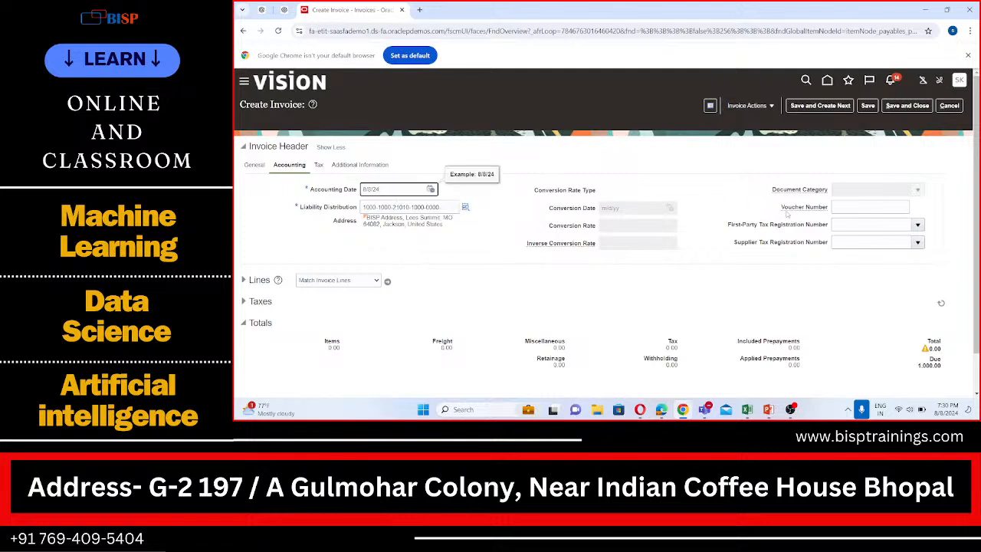
{"action": "scroll", "coordinate": [391, 207], "scroll_direction": "down", "scroll_amount": 1}
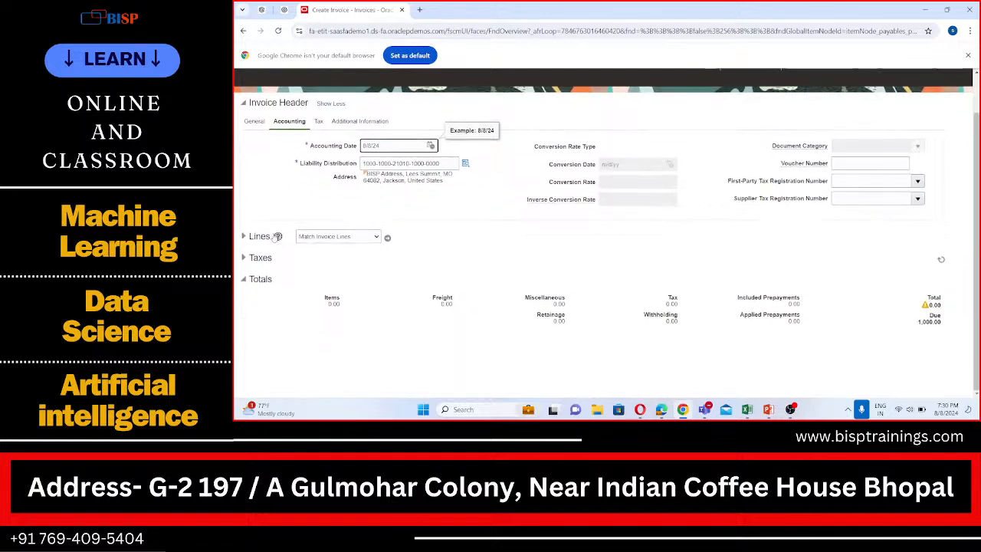
{"action": "left_click", "coordinate": [330, 103]}
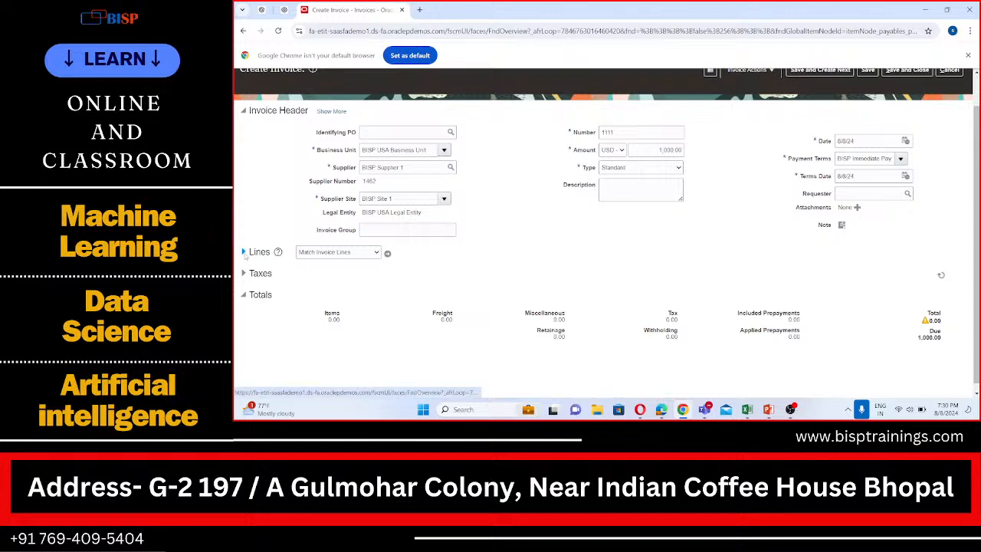
- Expand the invoice lines and enter line 1 with an amount of 500 and the distribution set Rent
{"action": "left_click", "coordinate": [244, 252]}
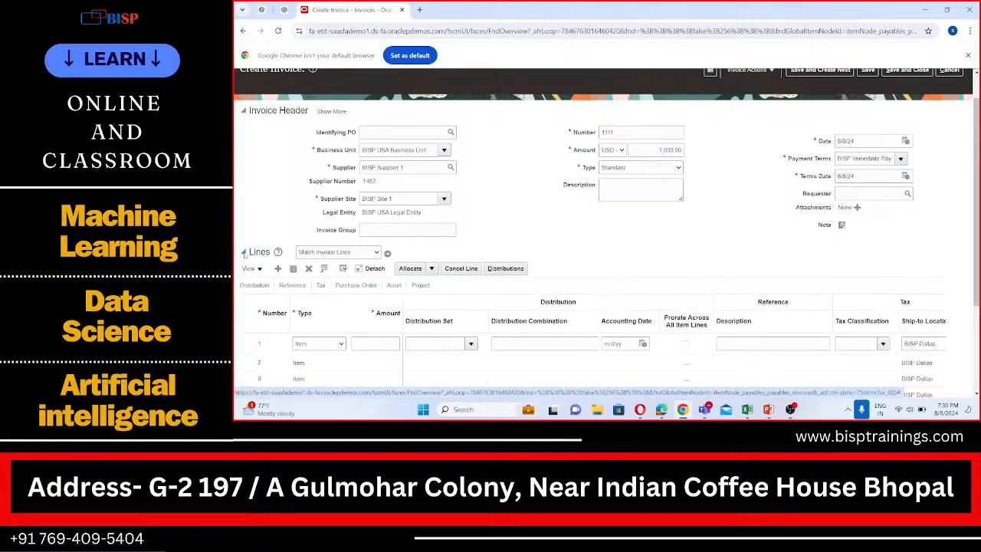
{"action": "scroll", "coordinate": [411, 270], "scroll_direction": "down", "scroll_amount": 3}
{"action": "left_click", "coordinate": [383, 211]}
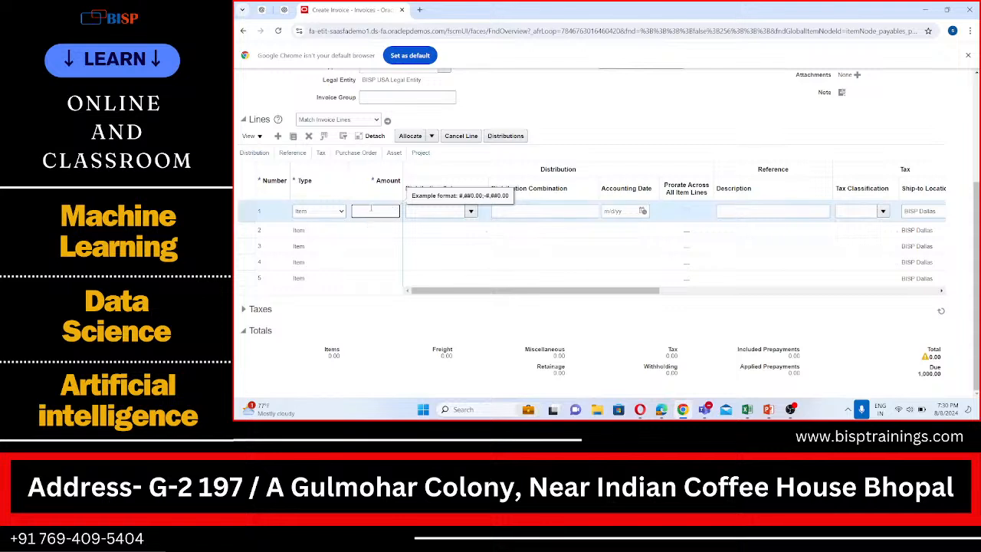
{"action": "type", "text": "1"}
{"action": "left_click", "coordinate": [423, 211]}
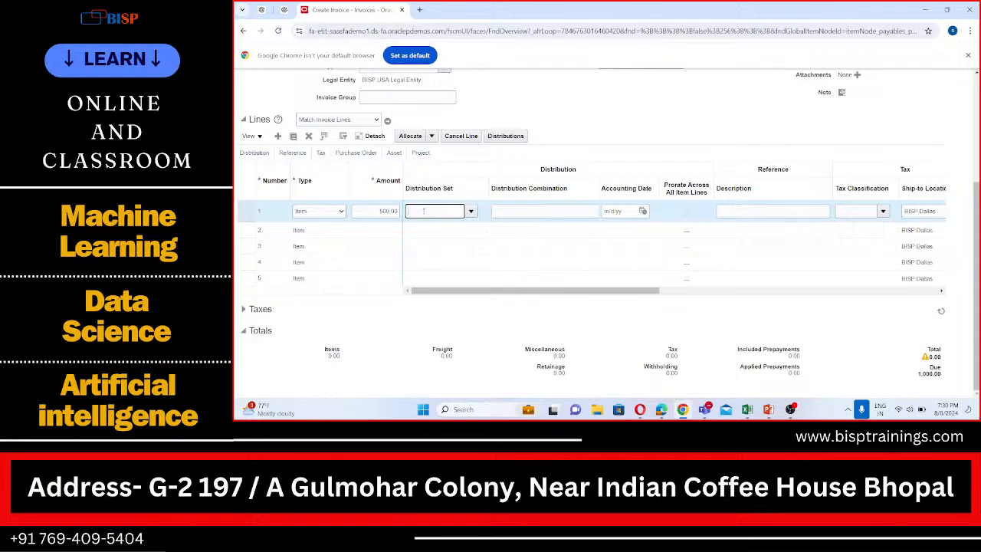
{"action": "type", "text": "Rent"}
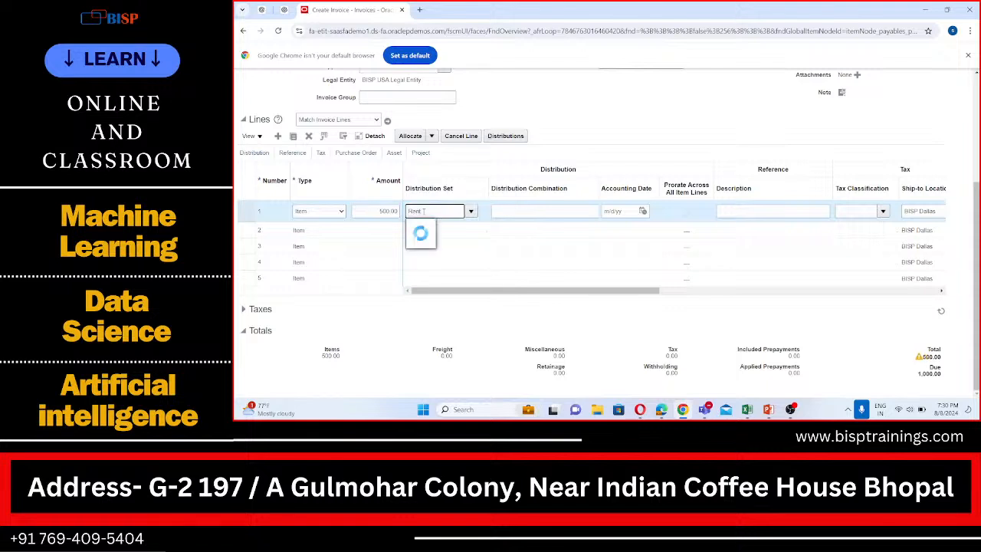
{"action": "left_click", "coordinate": [416, 226]}
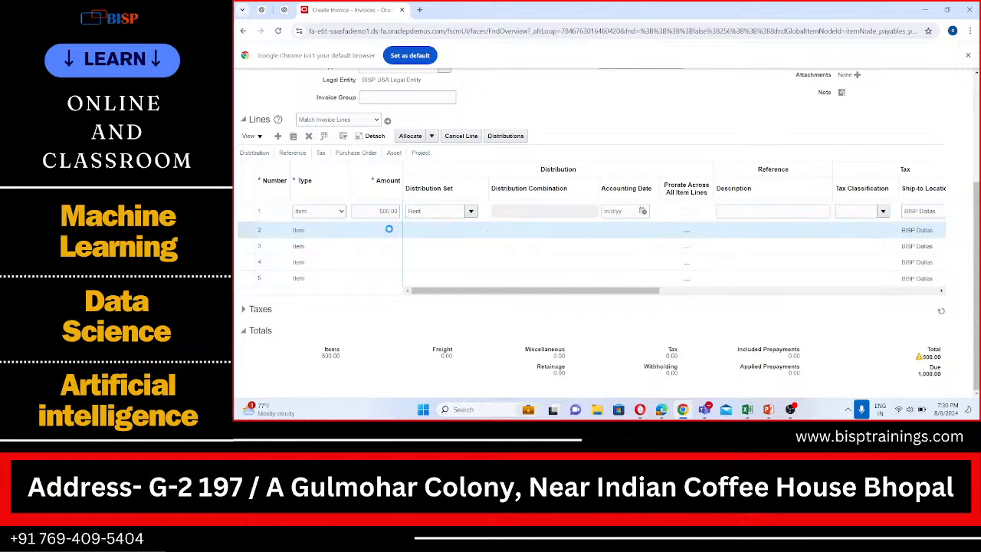
- Enter invoice line 2 with an amount of 500 and the distribution set Expense
{"action": "left_click", "coordinate": [388, 228]}
{"action": "type", "text": "500"}
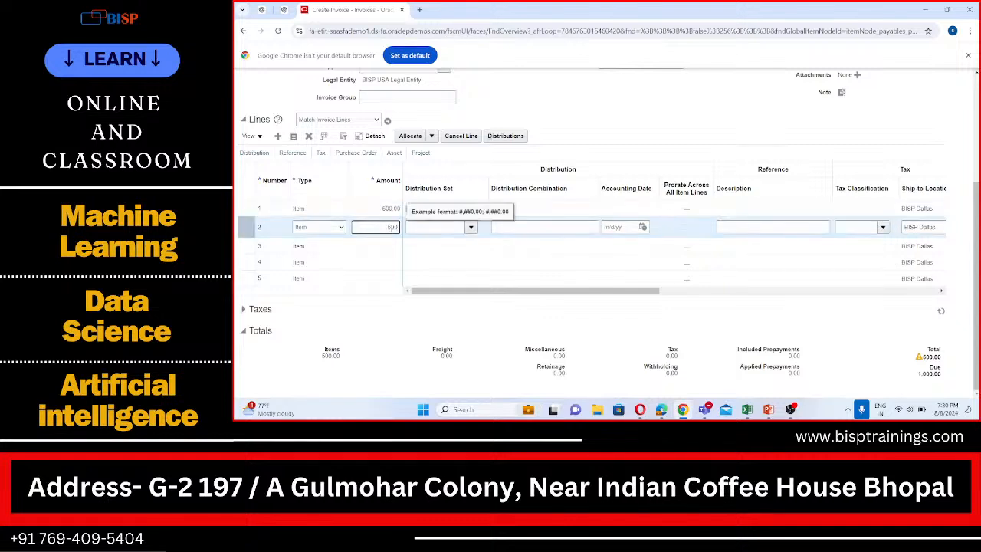
{"action": "left_click", "coordinate": [416, 228]}
{"action": "type", "text": "E"}
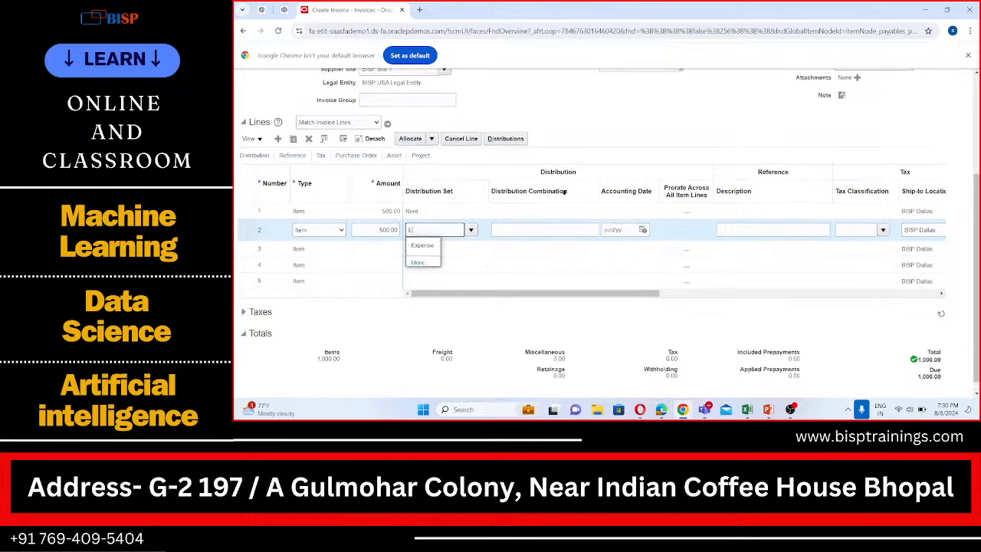
{"action": "scroll", "coordinate": [582, 174], "scroll_direction": "up", "scroll_amount": 3}
{"action": "scroll", "coordinate": [580, 177], "scroll_direction": "down", "scroll_amount": 3}
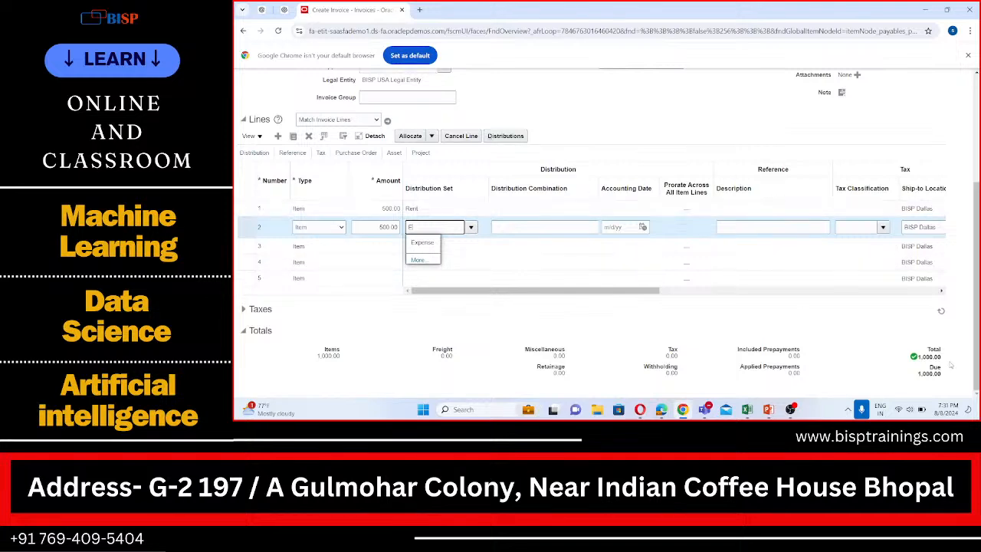
{"action": "scroll", "coordinate": [570, 248], "scroll_direction": "up", "scroll_amount": 1}
{"action": "scroll", "coordinate": [570, 249], "scroll_direction": "up", "scroll_amount": 2}
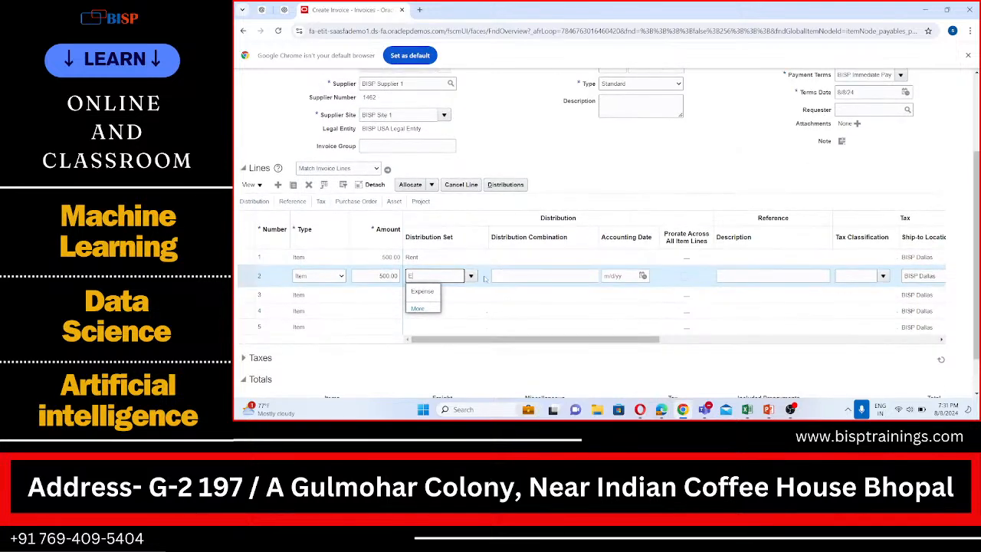
{"action": "left_click", "coordinate": [429, 291]}
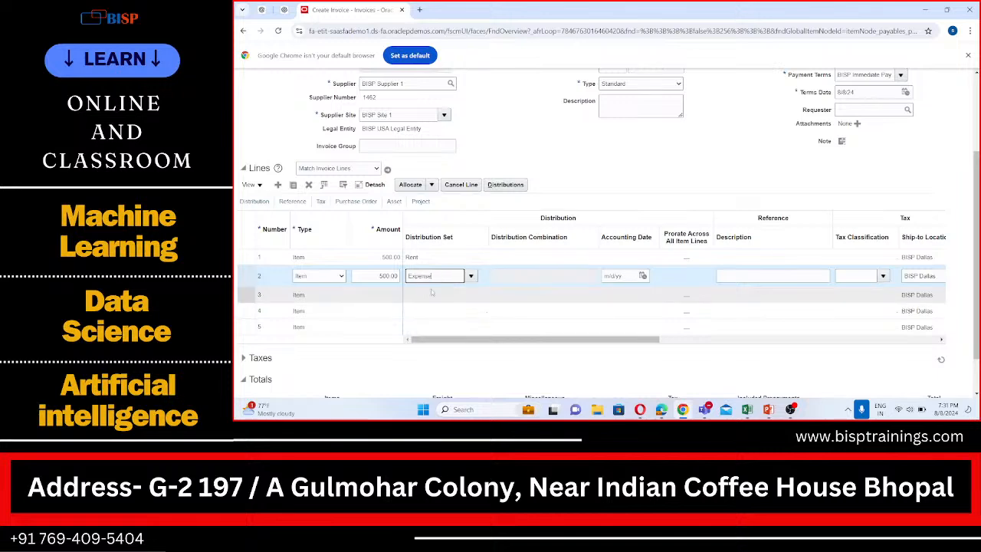
{"action": "scroll", "coordinate": [547, 282], "scroll_direction": "down", "scroll_amount": 2}
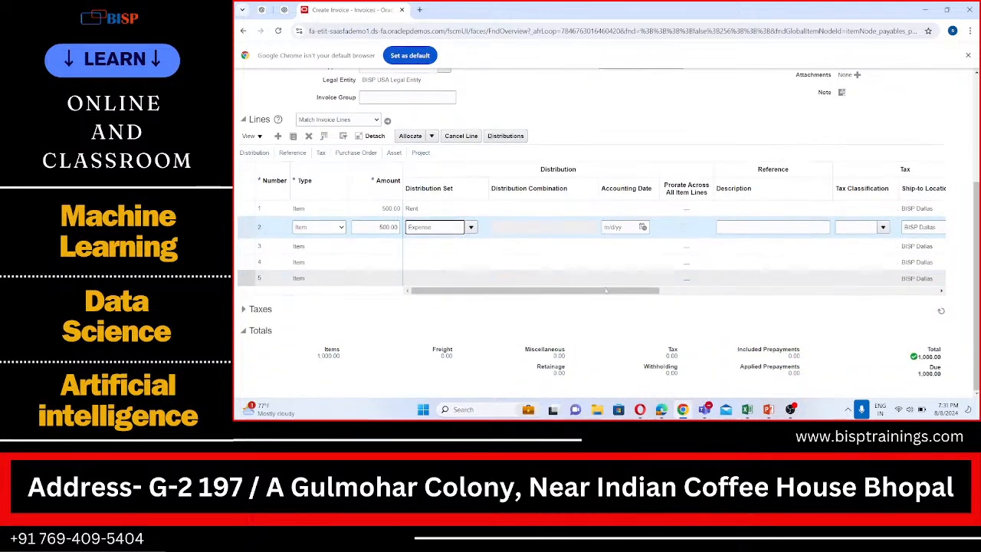
- Try to save the distributions of invoice line 1, and leave Manage Distributions without saving
{"action": "scroll", "coordinate": [804, 330], "scroll_direction": "up", "scroll_amount": 2}
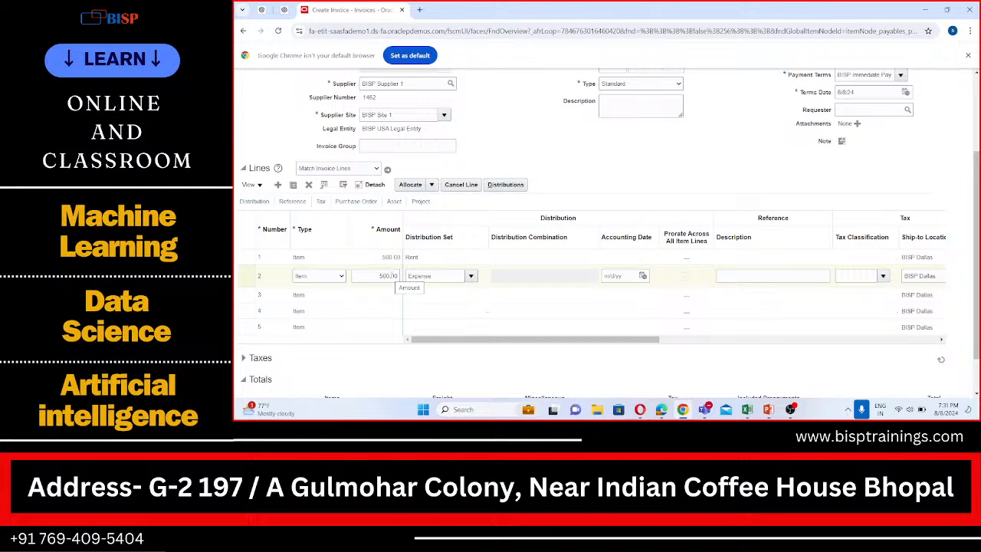
{"action": "left_click", "coordinate": [376, 254]}
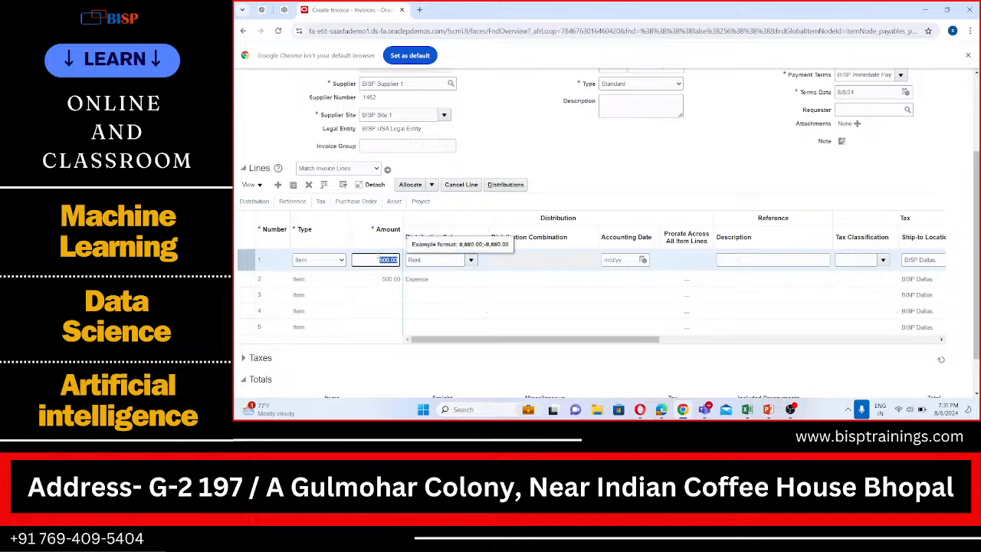
{"action": "left_click", "coordinate": [372, 291]}
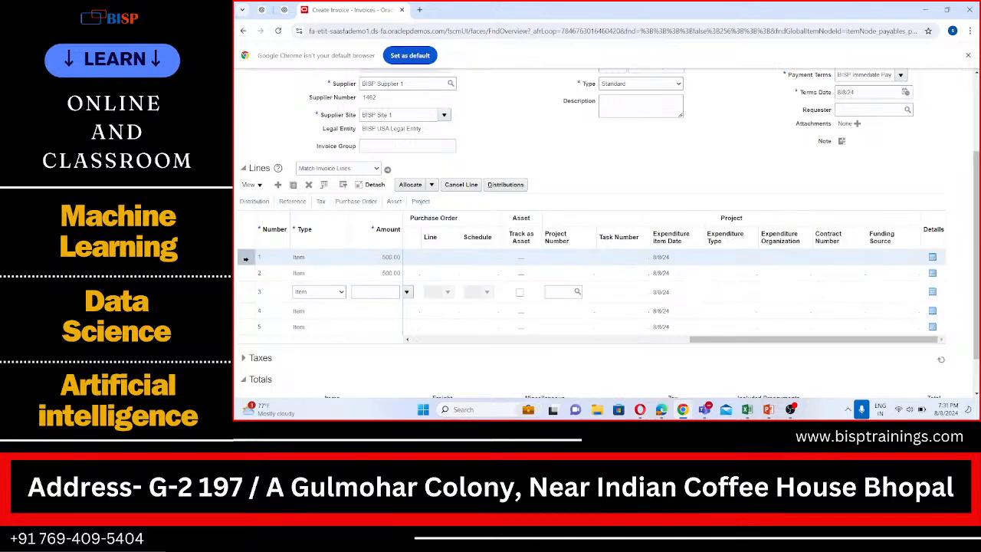
{"action": "left_click", "coordinate": [498, 184]}
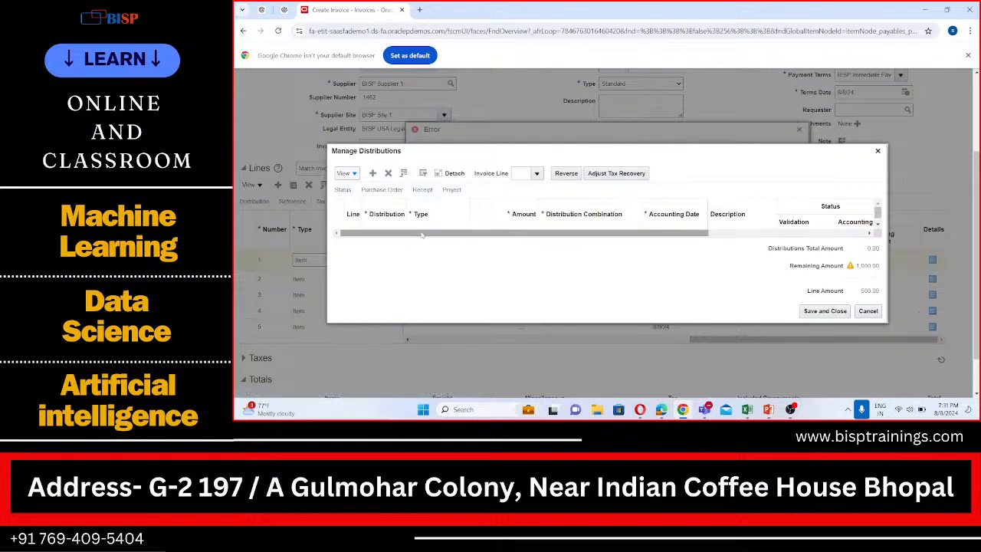
{"action": "left_click_drag", "start_coordinate": [421, 235], "coordinate": [357, 190]}
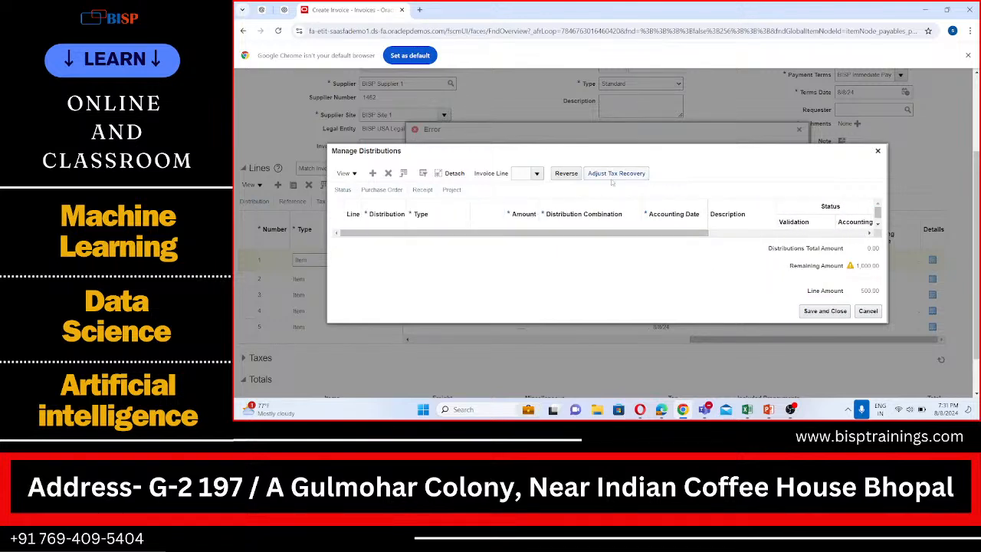
{"action": "left_click", "coordinate": [805, 312]}
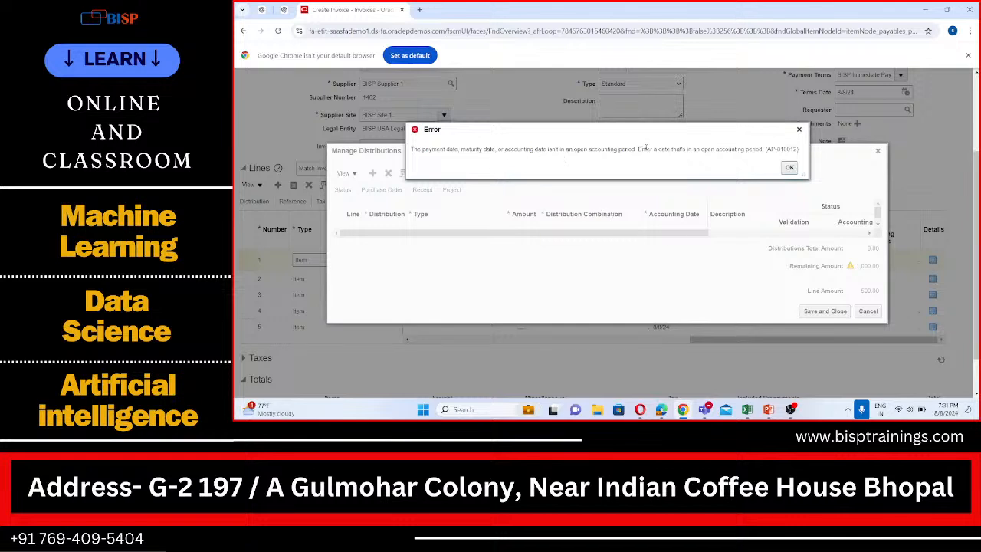
{"action": "left_click", "coordinate": [789, 167]}
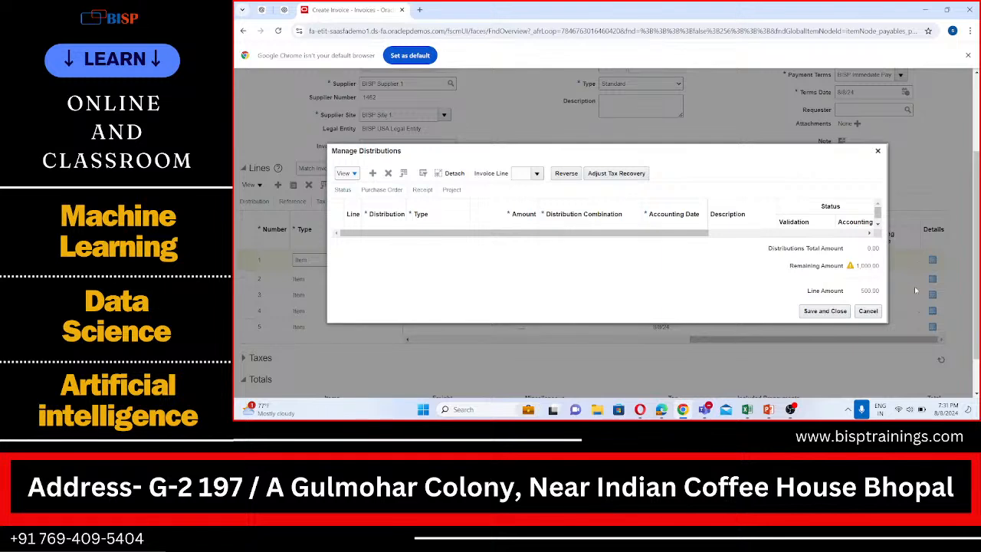
{"action": "left_click", "coordinate": [870, 312]}
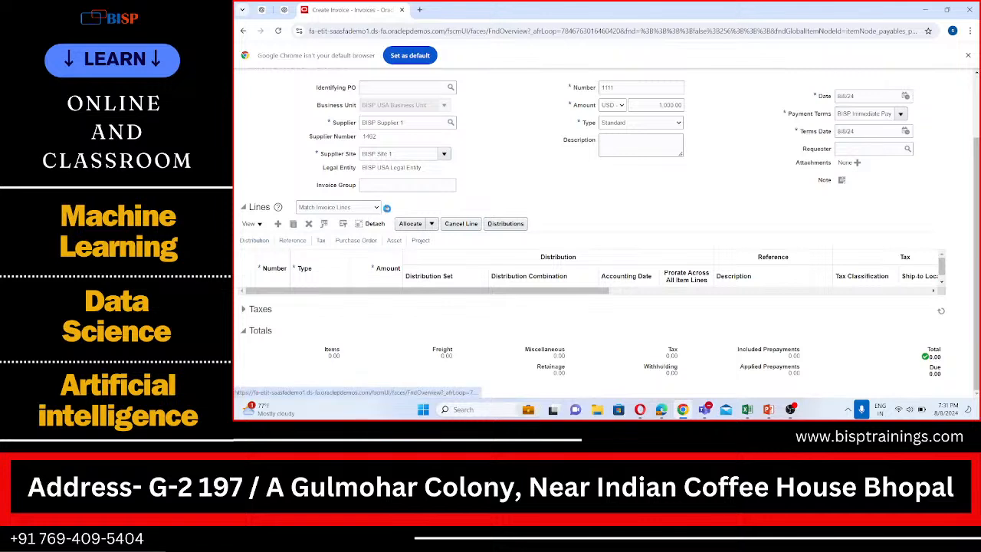
- Try to match the invoice lines again and reopen the line distributions
{"action": "left_click", "coordinate": [387, 208]}
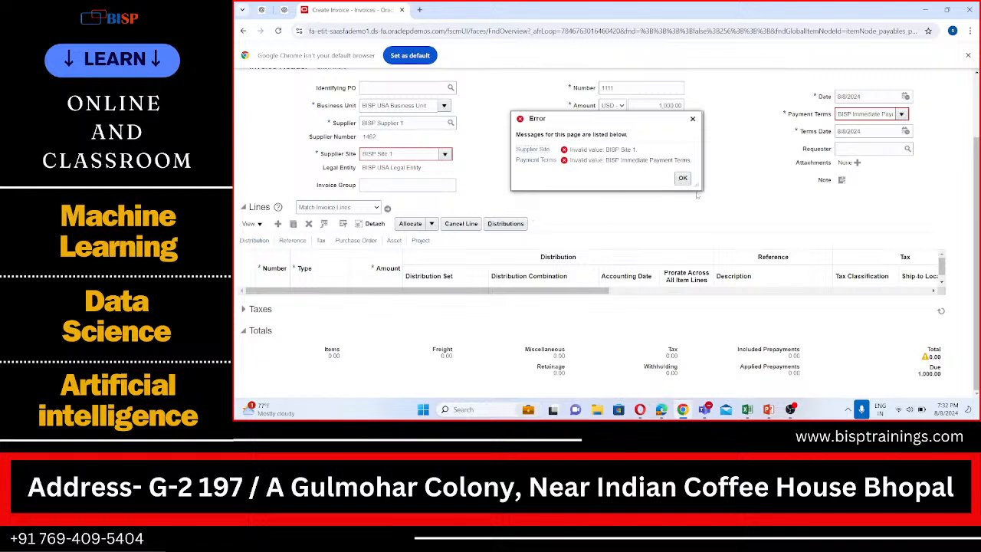
{"action": "left_click", "coordinate": [682, 178]}
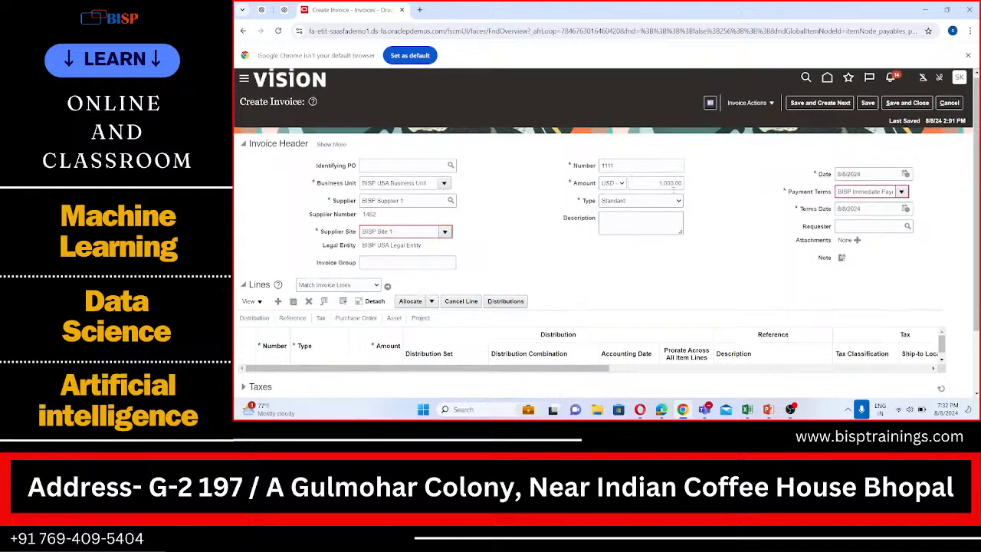
{"action": "scroll", "coordinate": [673, 197], "scroll_direction": "down", "scroll_amount": 1}
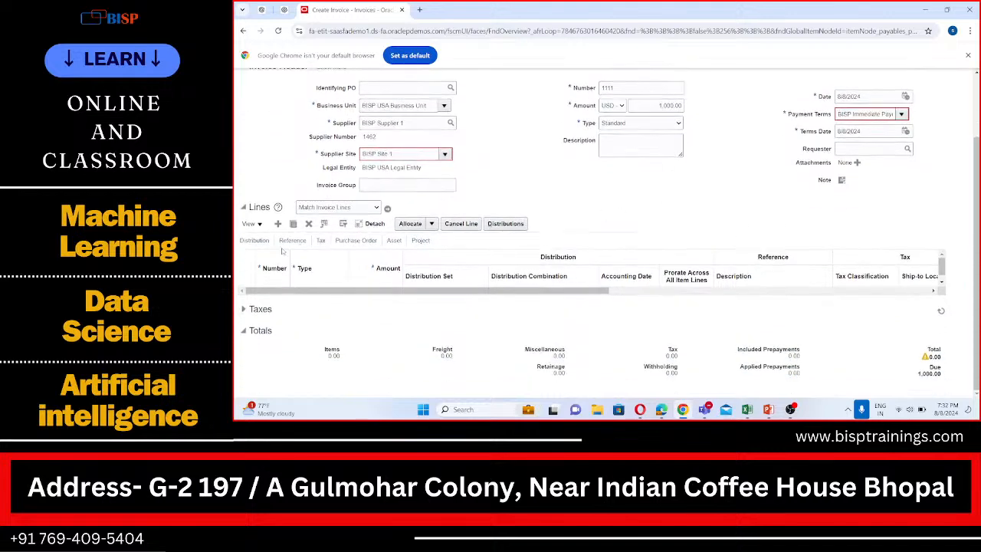
{"action": "left_click", "coordinate": [505, 225]}
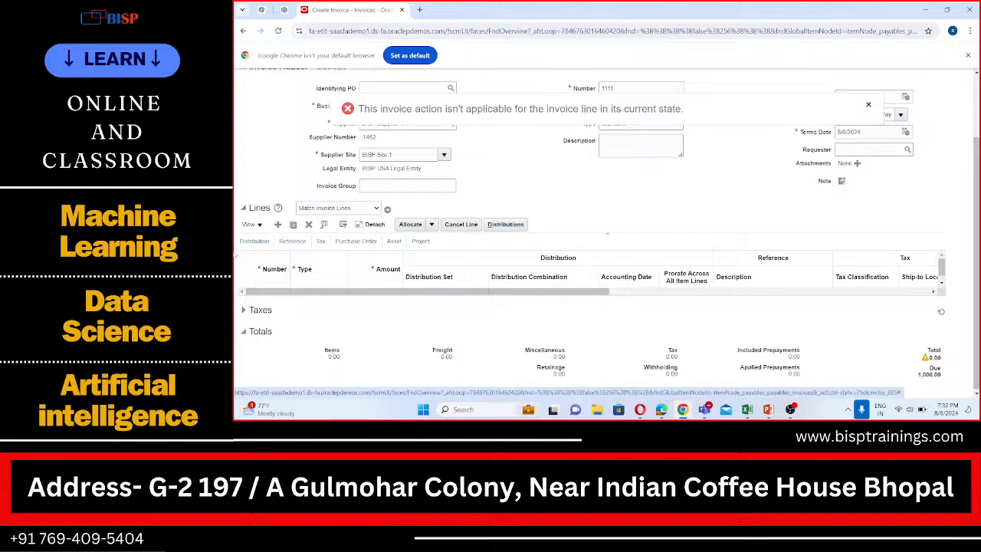
- Try to match the invoice lines again, and collapse and re-expand the Lines section
{"action": "left_click", "coordinate": [387, 209]}
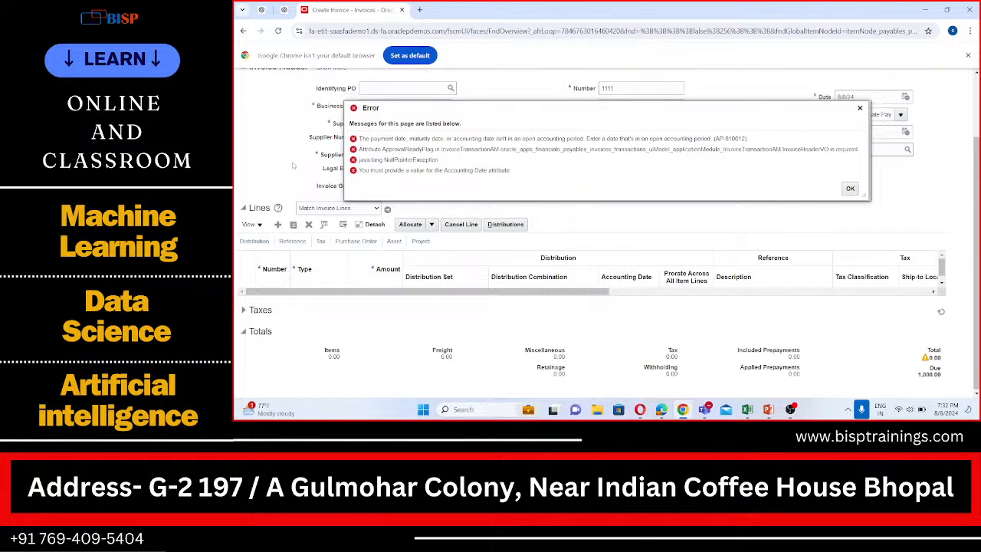
{"action": "left_click", "coordinate": [849, 188]}
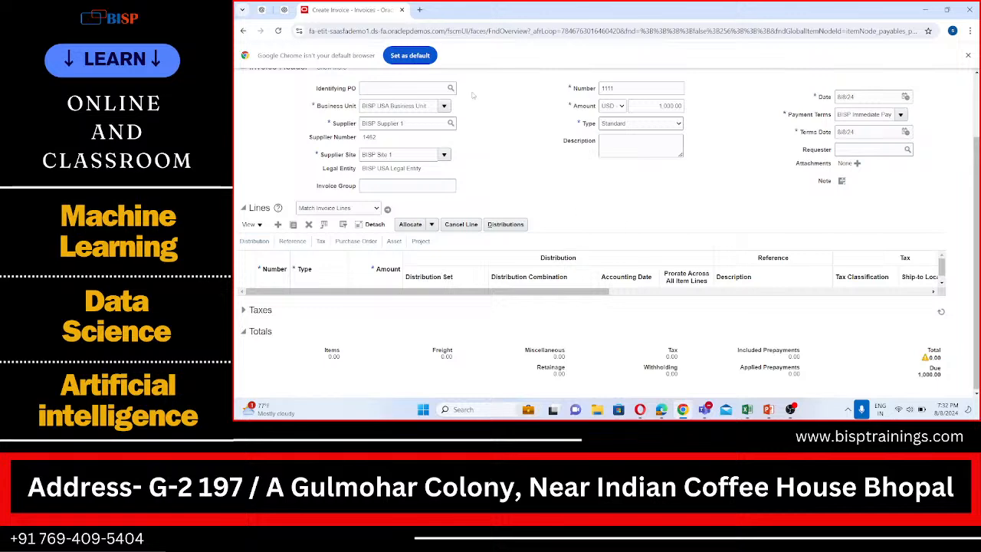
{"action": "scroll", "coordinate": [457, 165], "scroll_direction": "up", "scroll_amount": 2}
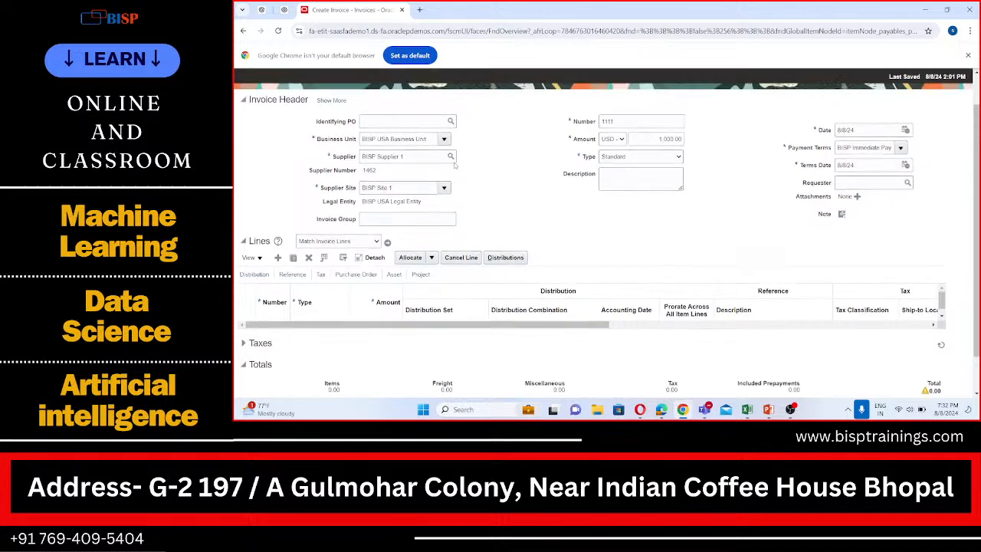
{"action": "scroll", "coordinate": [460, 210], "scroll_direction": "down", "scroll_amount": 2}
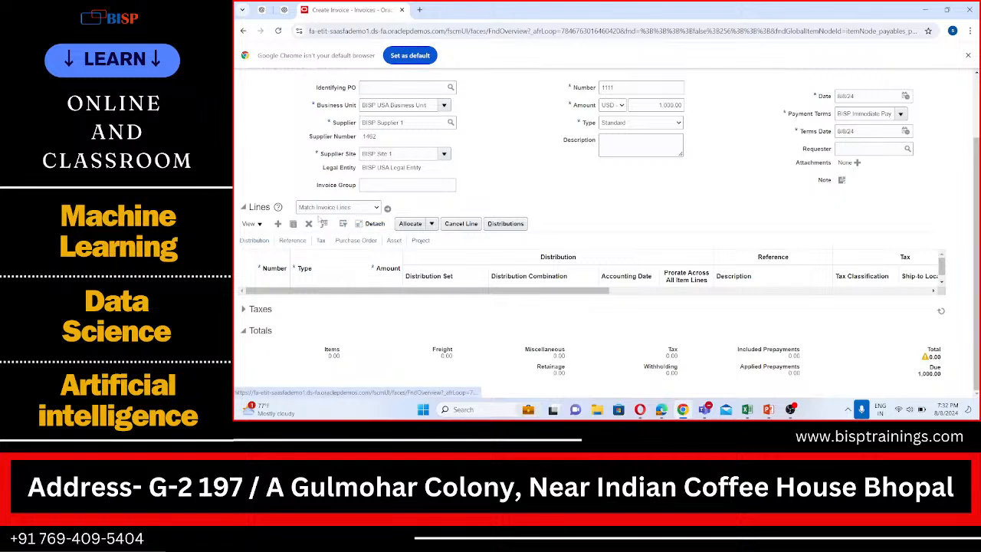
{"action": "left_click", "coordinate": [245, 207]}
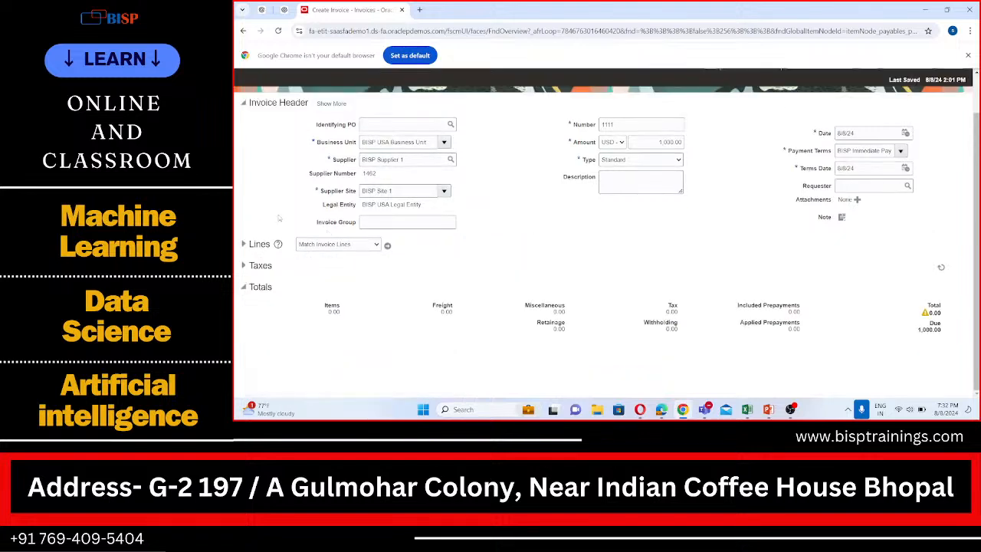
{"action": "left_click", "coordinate": [245, 243]}
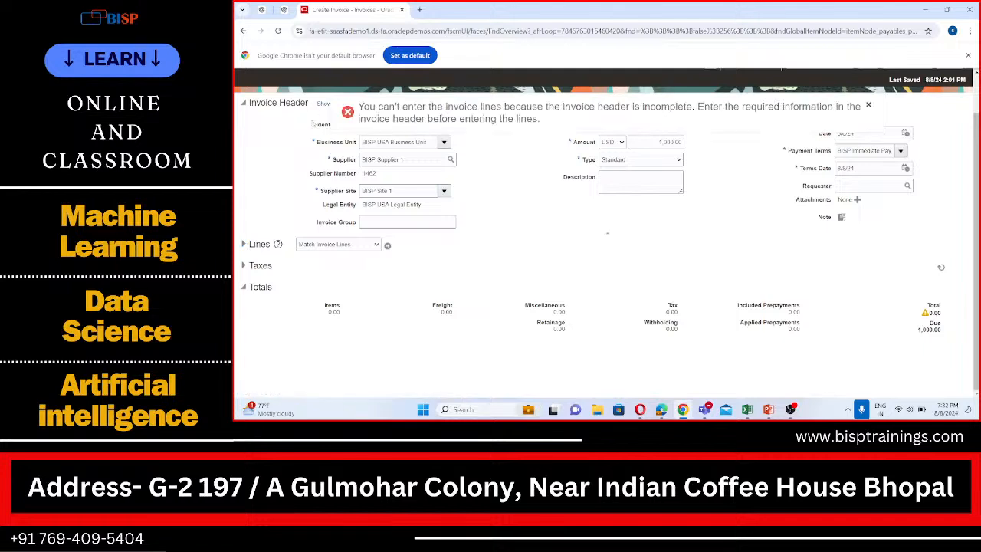
- Check the accounting details of the invoice header and retry expanding and matching the invoice lines
{"action": "left_click", "coordinate": [327, 105]}
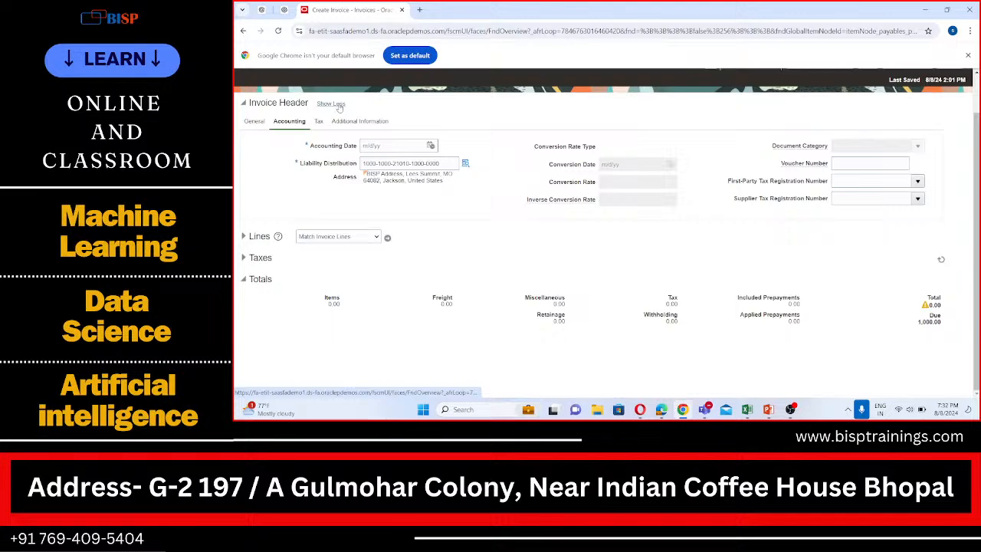
{"action": "left_click", "coordinate": [335, 105]}
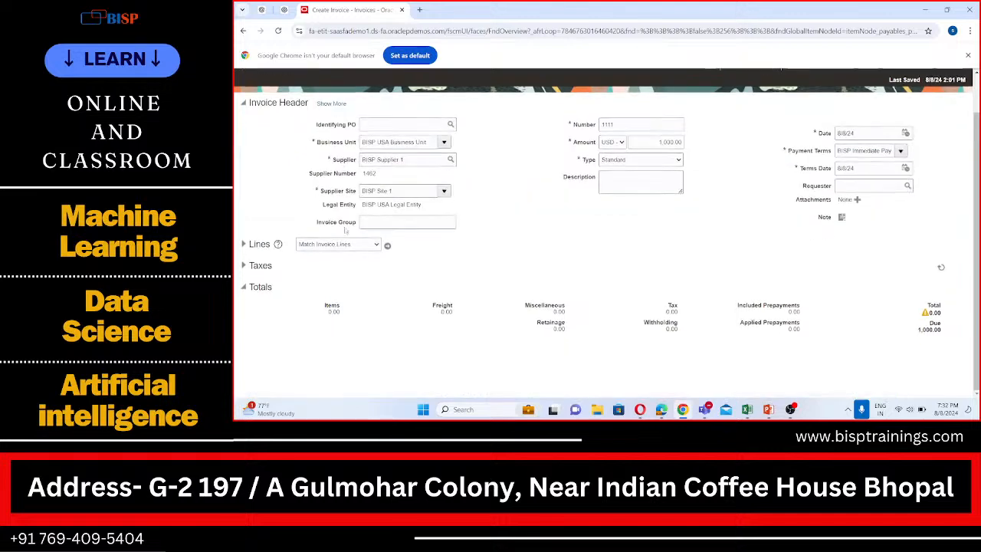
{"action": "scroll", "coordinate": [290, 189], "scroll_direction": "up", "scroll_amount": 2}
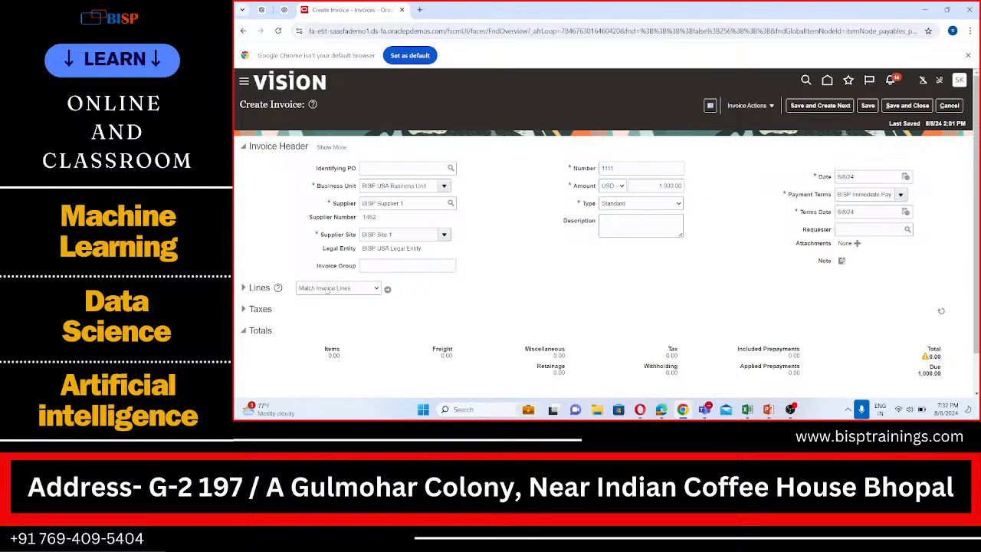
{"action": "left_click", "coordinate": [244, 287]}
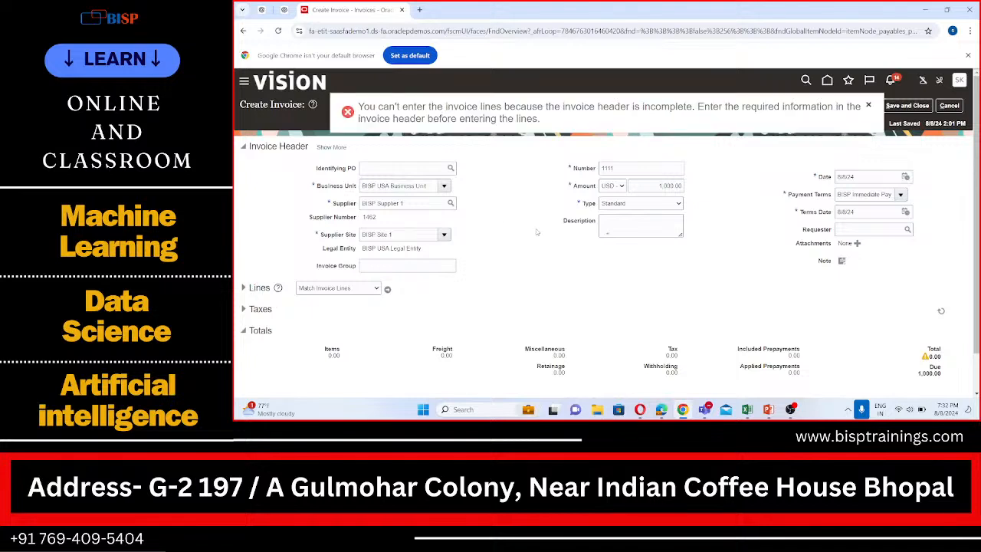
{"action": "left_click", "coordinate": [388, 290]}
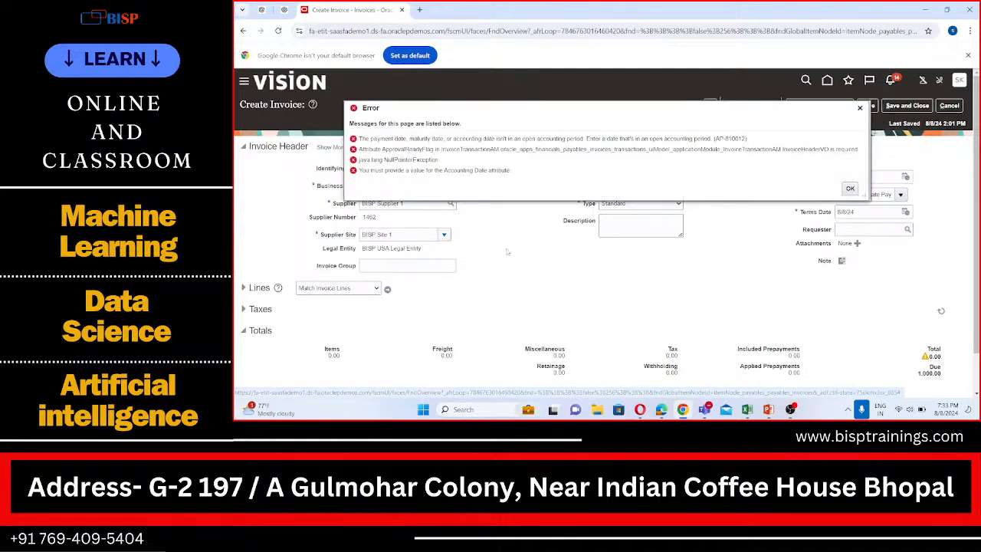
{"action": "left_click", "coordinate": [850, 189]}
{"action": "scroll", "coordinate": [814, 272], "scroll_direction": "down", "scroll_amount": 1}
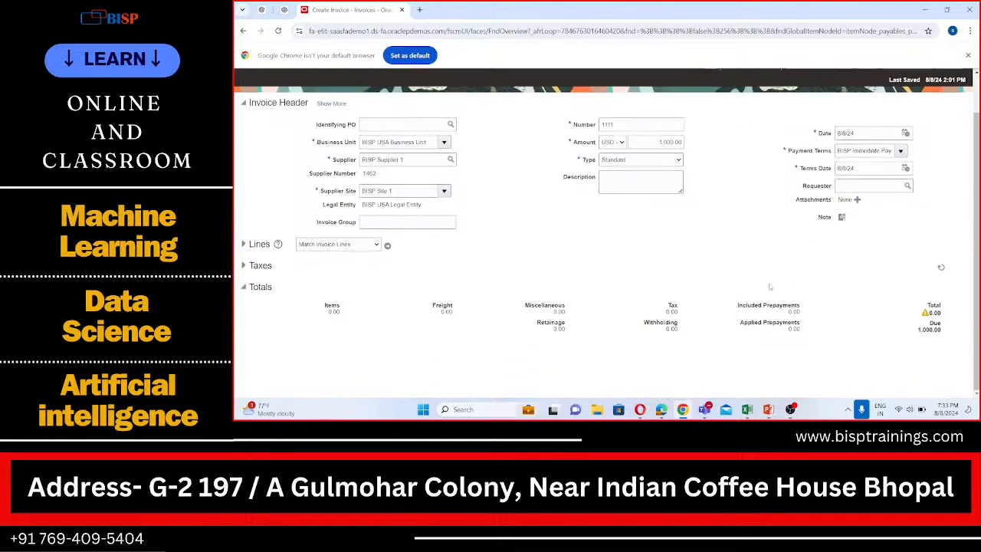
{"action": "scroll", "coordinate": [480, 243], "scroll_direction": "up", "scroll_amount": 1}
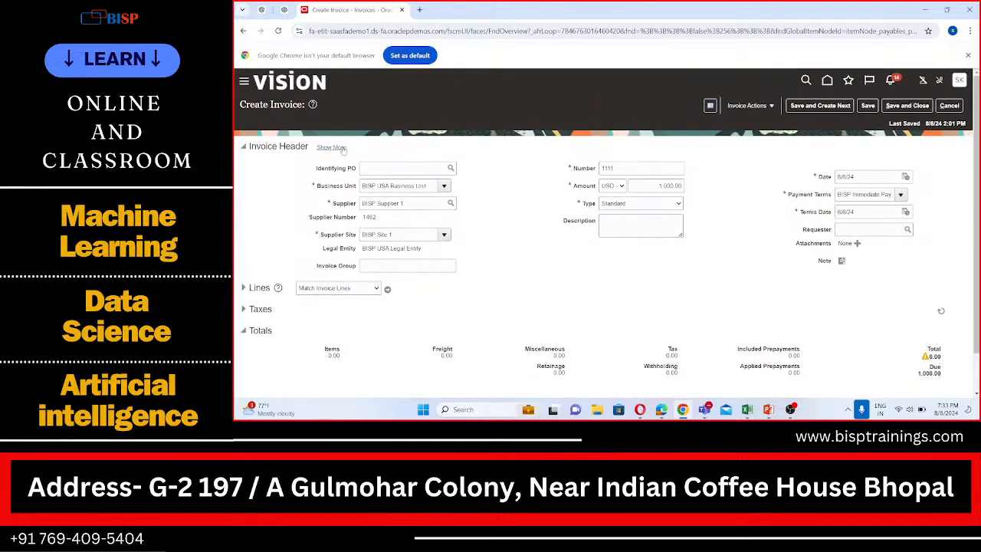
- Set the accounting date in the invoice header to 8/8/24 and expand the invoice lines
{"action": "left_click", "coordinate": [339, 146]}
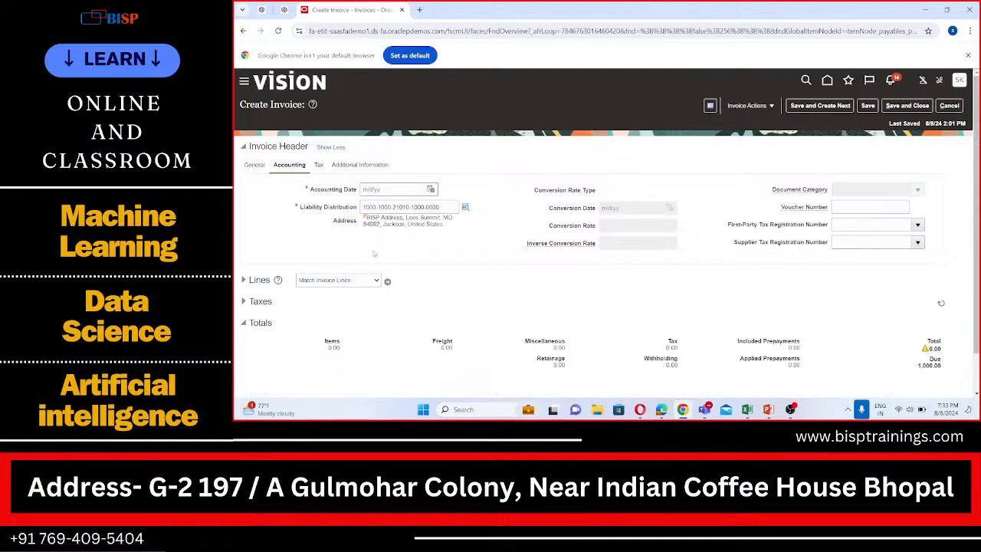
{"action": "left_click", "coordinate": [431, 189]}
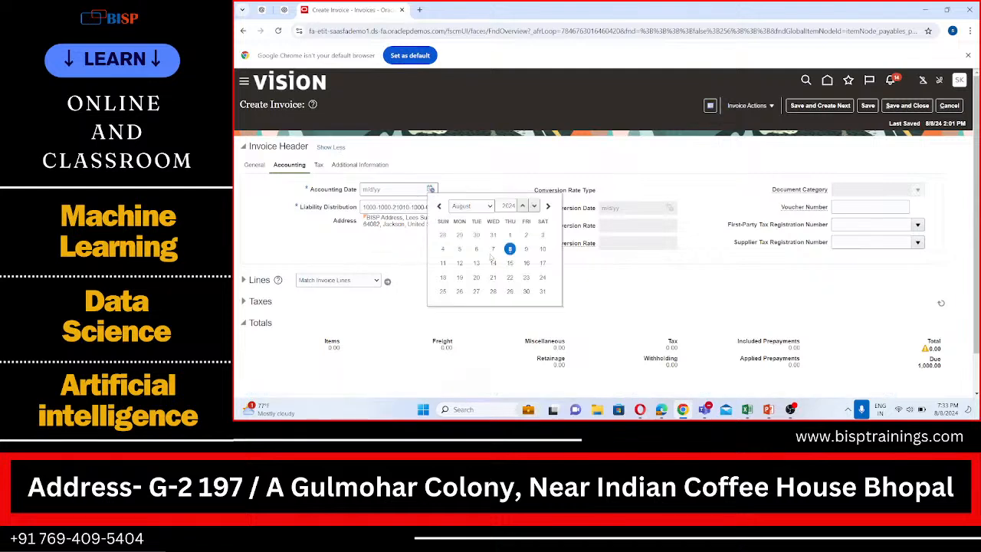
{"action": "left_click", "coordinate": [510, 248]}
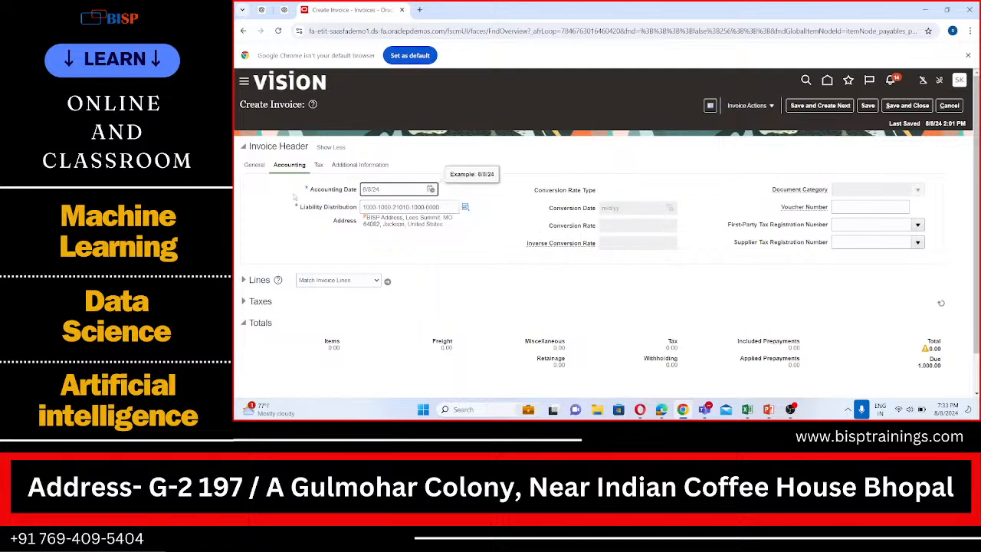
{"action": "left_click", "coordinate": [244, 280]}
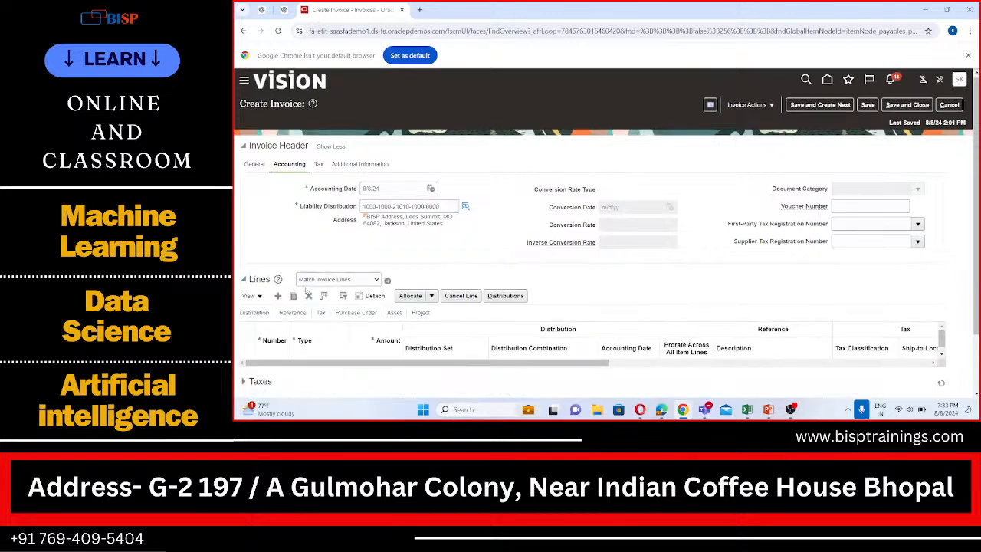
{"action": "scroll", "coordinate": [281, 270], "scroll_direction": "down", "scroll_amount": 1}
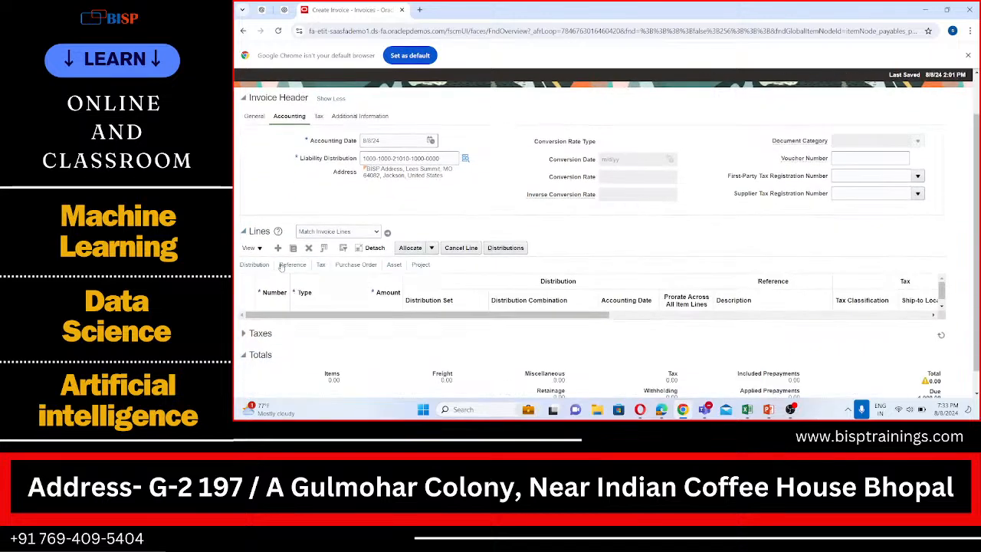
{"action": "left_click", "coordinate": [331, 99]}
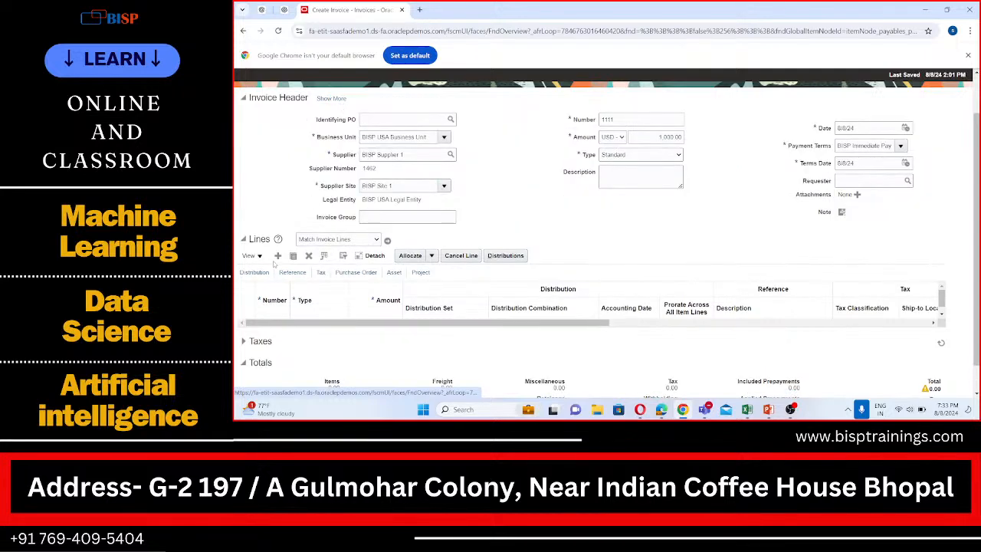
- Reopen the Lines section and try to add a new invoice line
{"action": "left_click", "coordinate": [244, 239]}
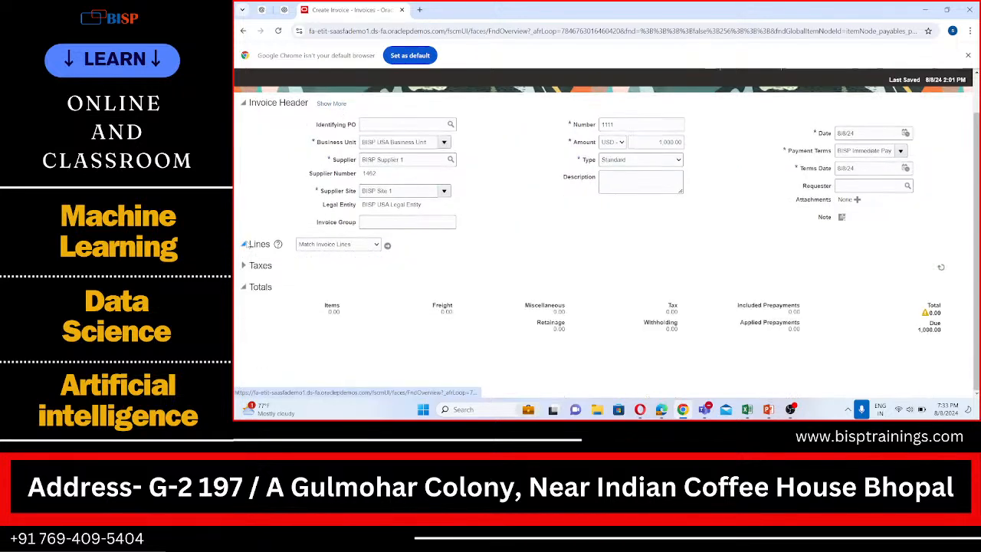
{"action": "left_click", "coordinate": [243, 243]}
{"action": "scroll", "coordinate": [268, 243], "scroll_direction": "down", "scroll_amount": 1}
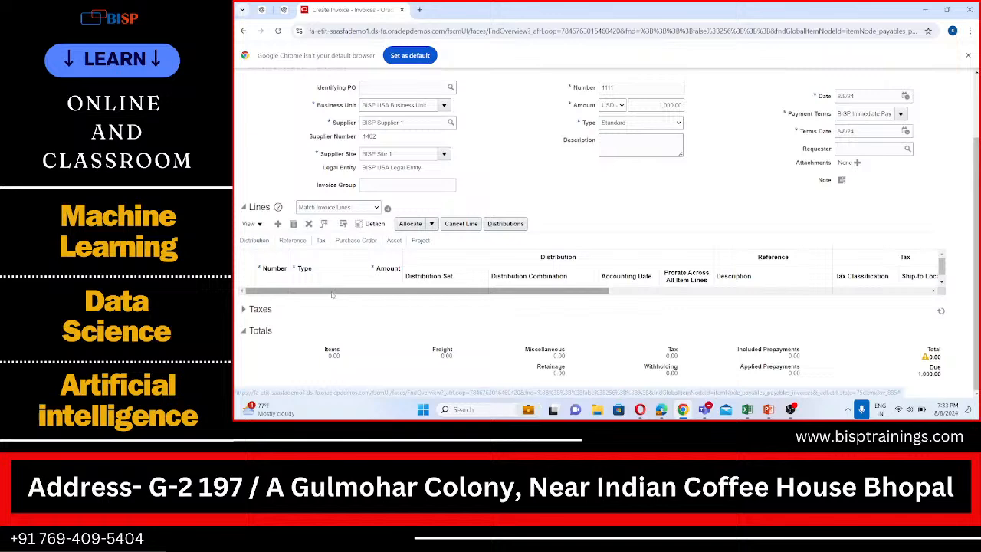
{"action": "left_click", "coordinate": [277, 223]}
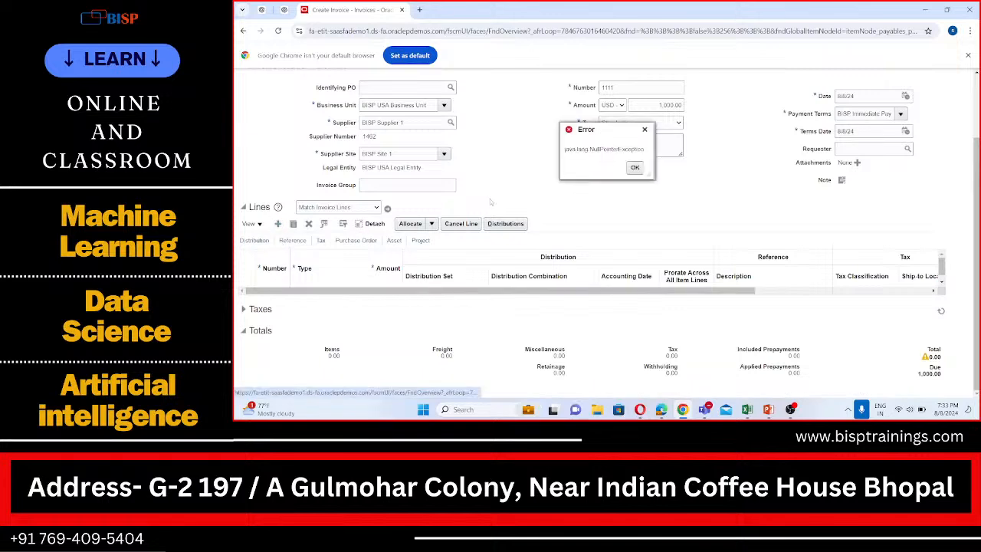
{"action": "left_click", "coordinate": [633, 168]}
- Try once more to match the invoice lines of invoice 1111
{"action": "scroll", "coordinate": [567, 216], "scroll_direction": "up", "scroll_amount": 2}
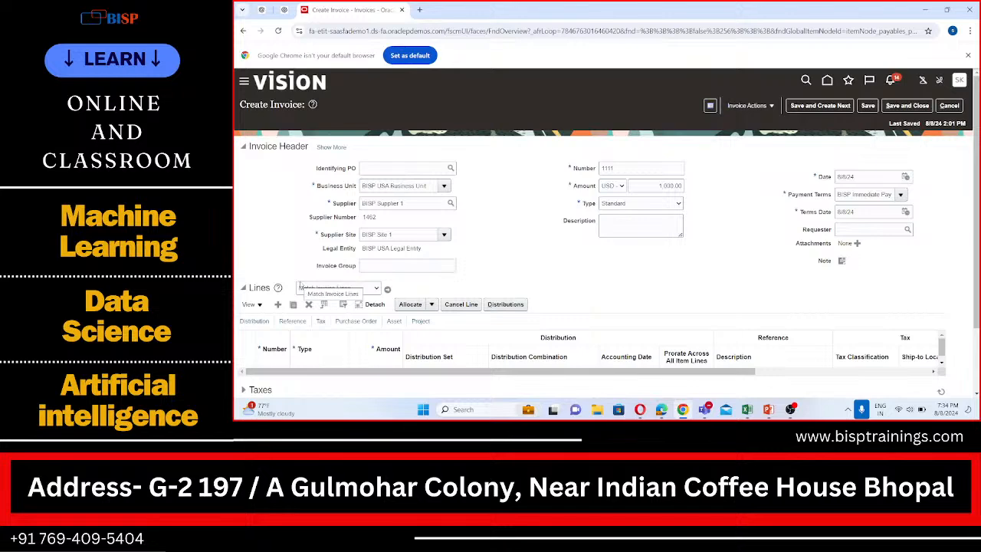
{"action": "scroll", "coordinate": [300, 290], "scroll_direction": "down", "scroll_amount": 1}
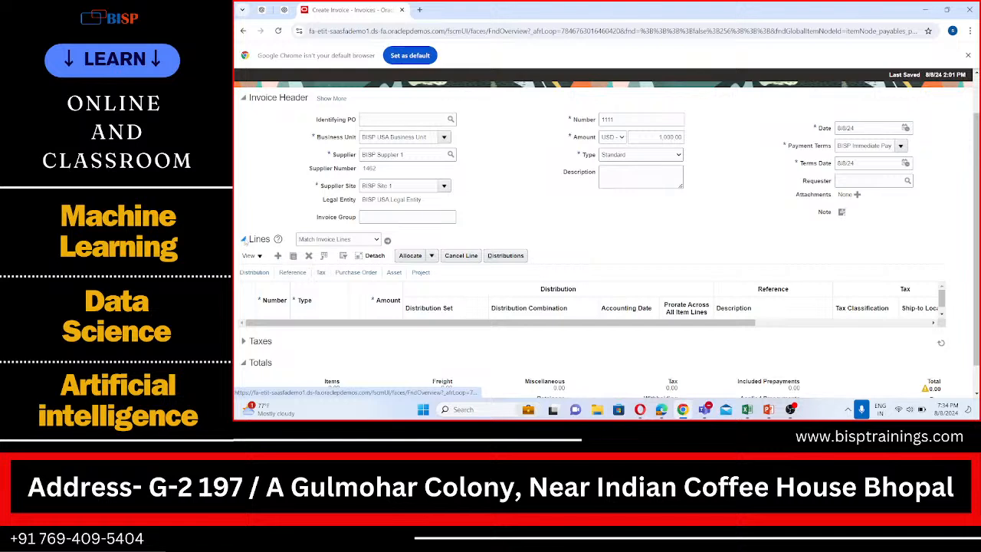
{"action": "left_click", "coordinate": [388, 240]}
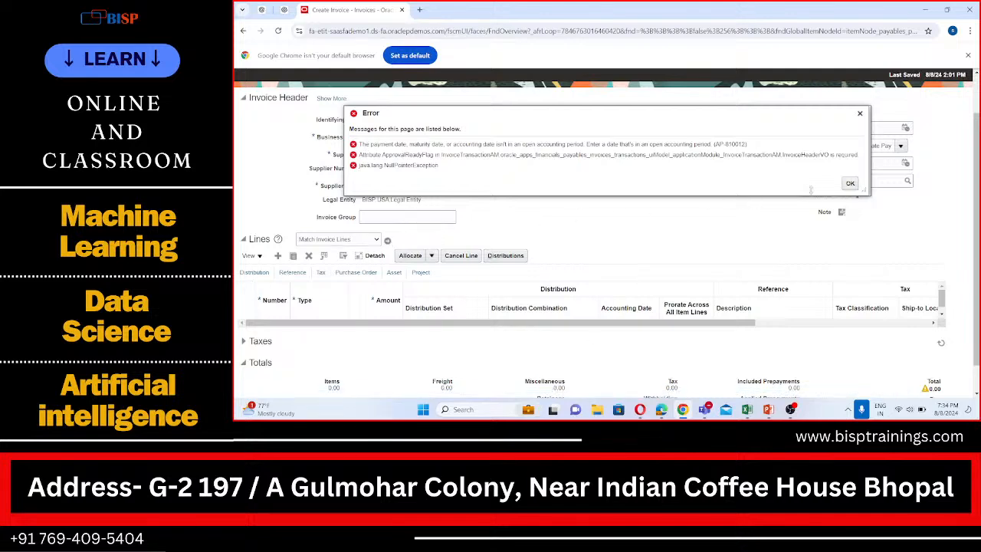
{"action": "left_click", "coordinate": [850, 183]}
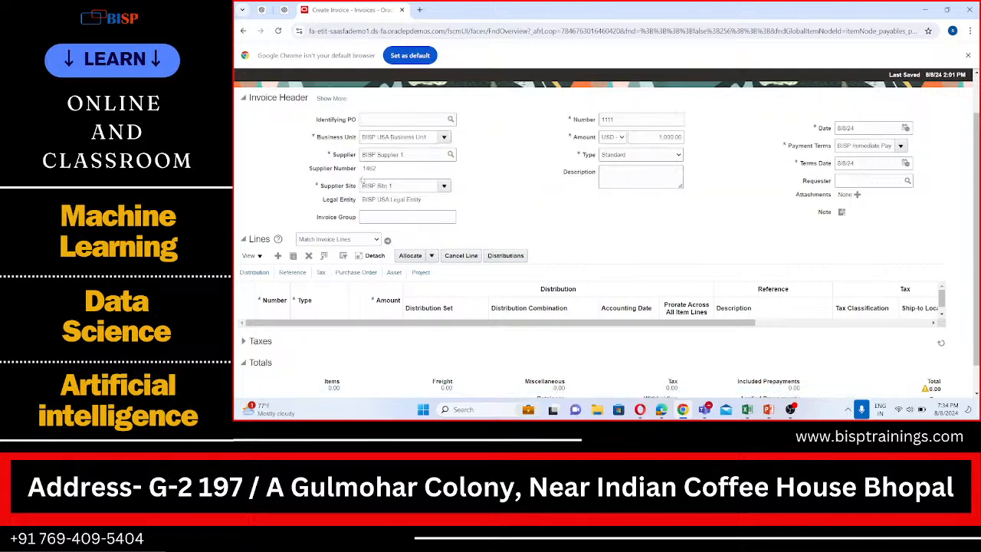
- Leave the invoice page and switch to the Microsoft Teams meeting window of the webinar
{"action": "scroll", "coordinate": [363, 183], "scroll_direction": "up", "scroll_amount": 2}
{"action": "scroll", "coordinate": [400, 223], "scroll_direction": "down", "scroll_amount": 2}
{"action": "scroll", "coordinate": [403, 231], "scroll_direction": "up", "scroll_amount": 2}
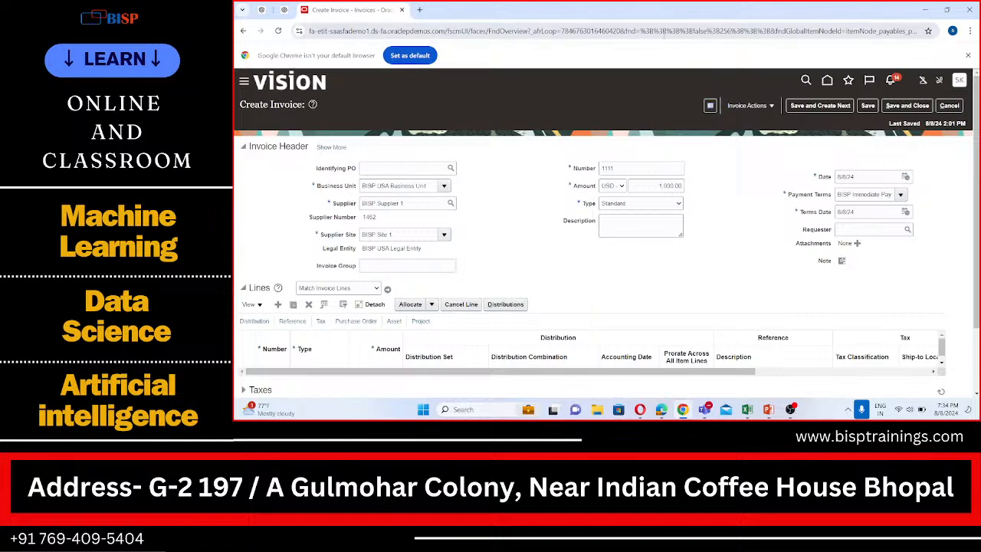
{"action": "left_click", "coordinate": [661, 17]}
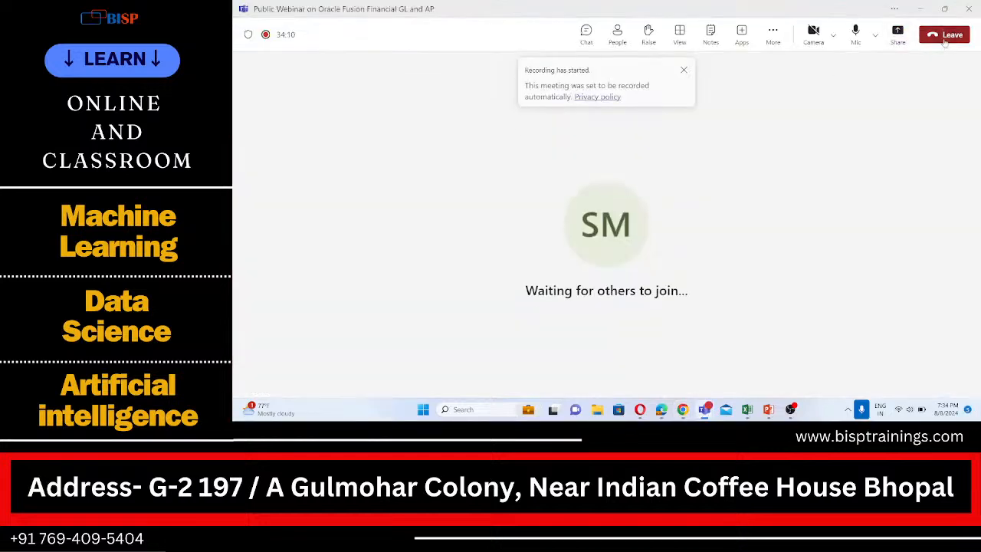